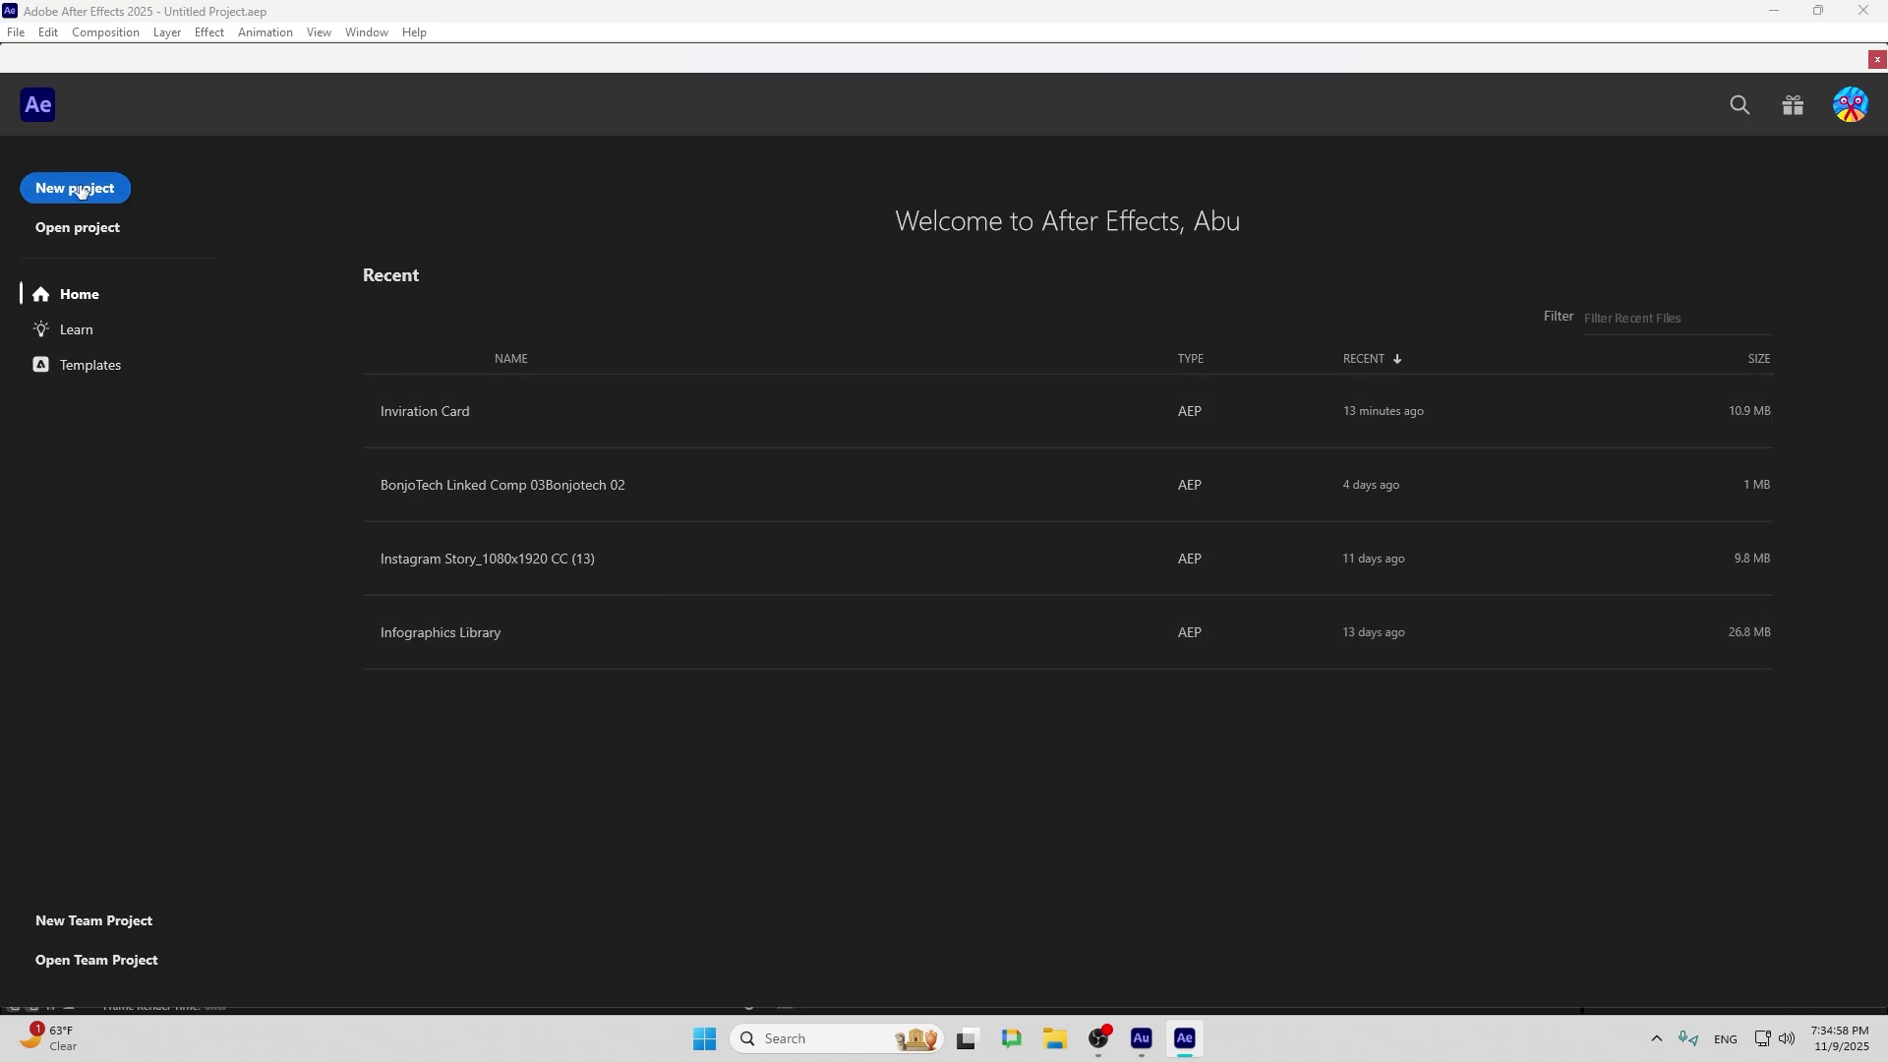
Create a new project and look over its empty Composition, Effect Controls and Project panels
left_click(80, 187)
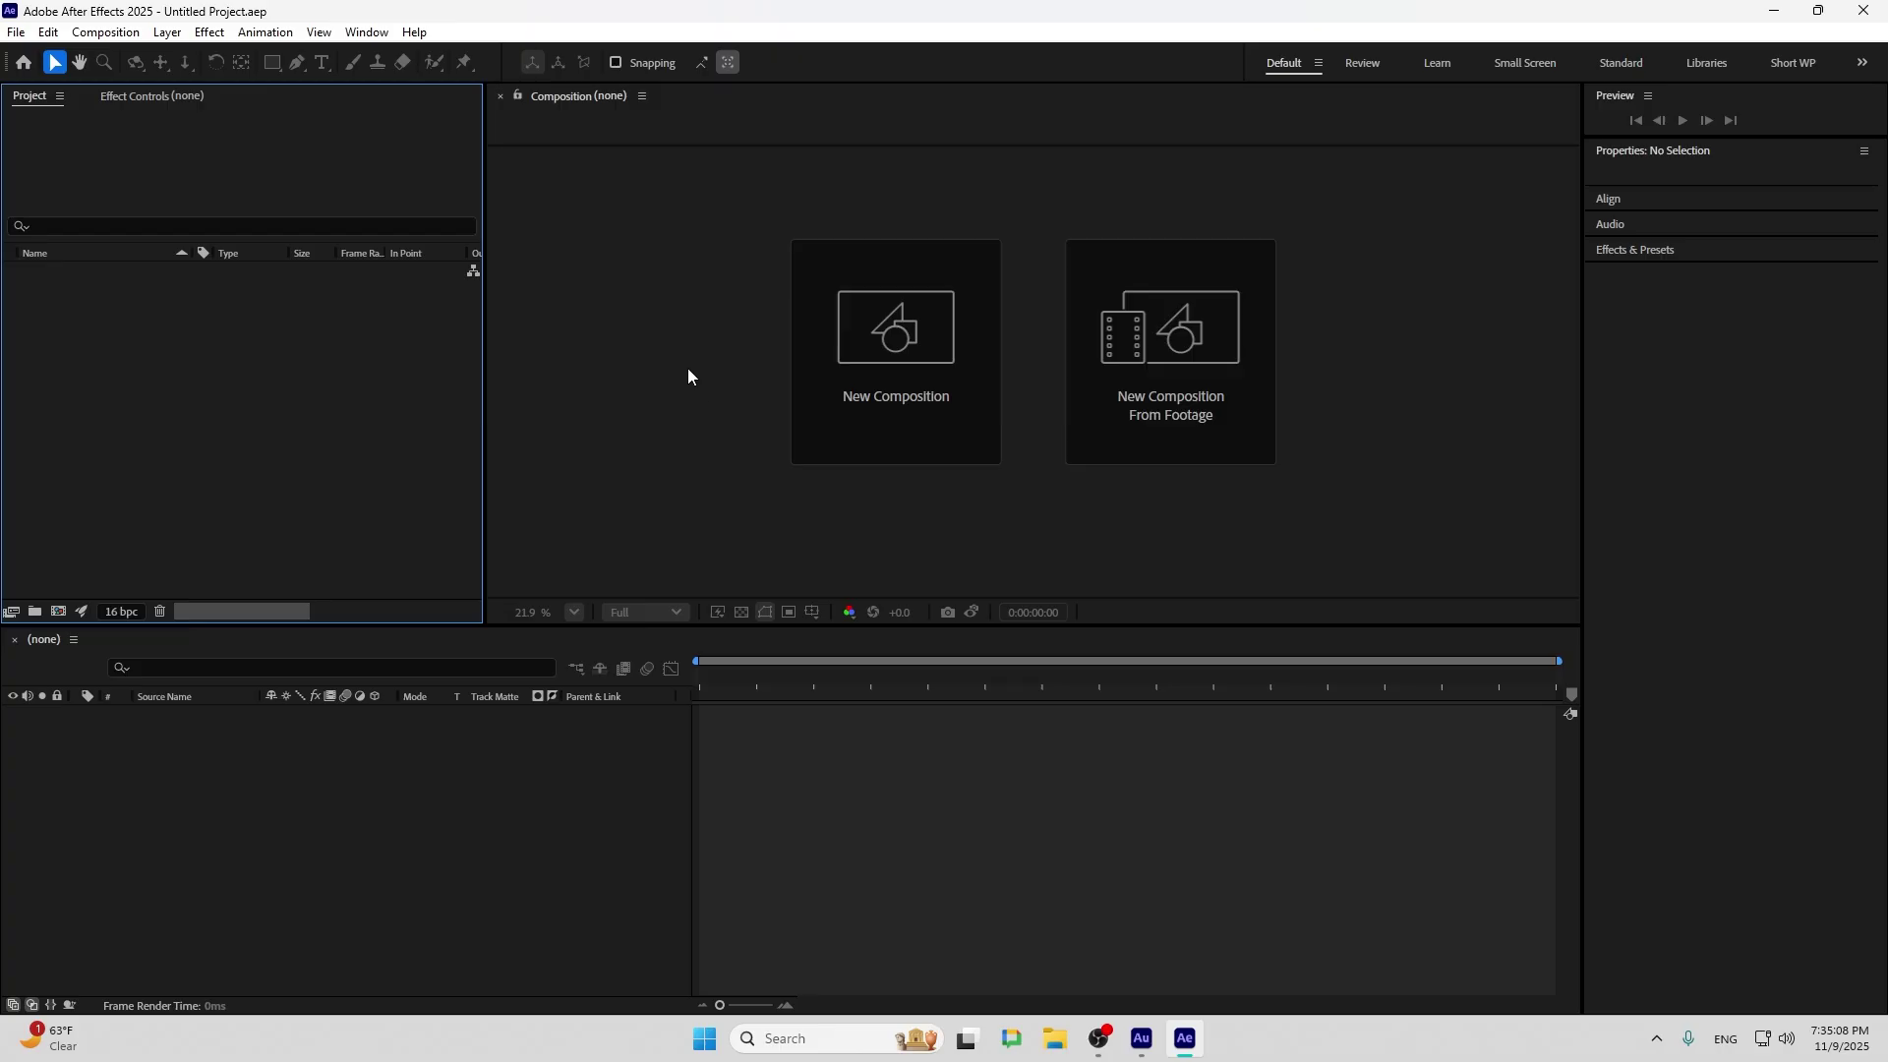
left_click(557, 103)
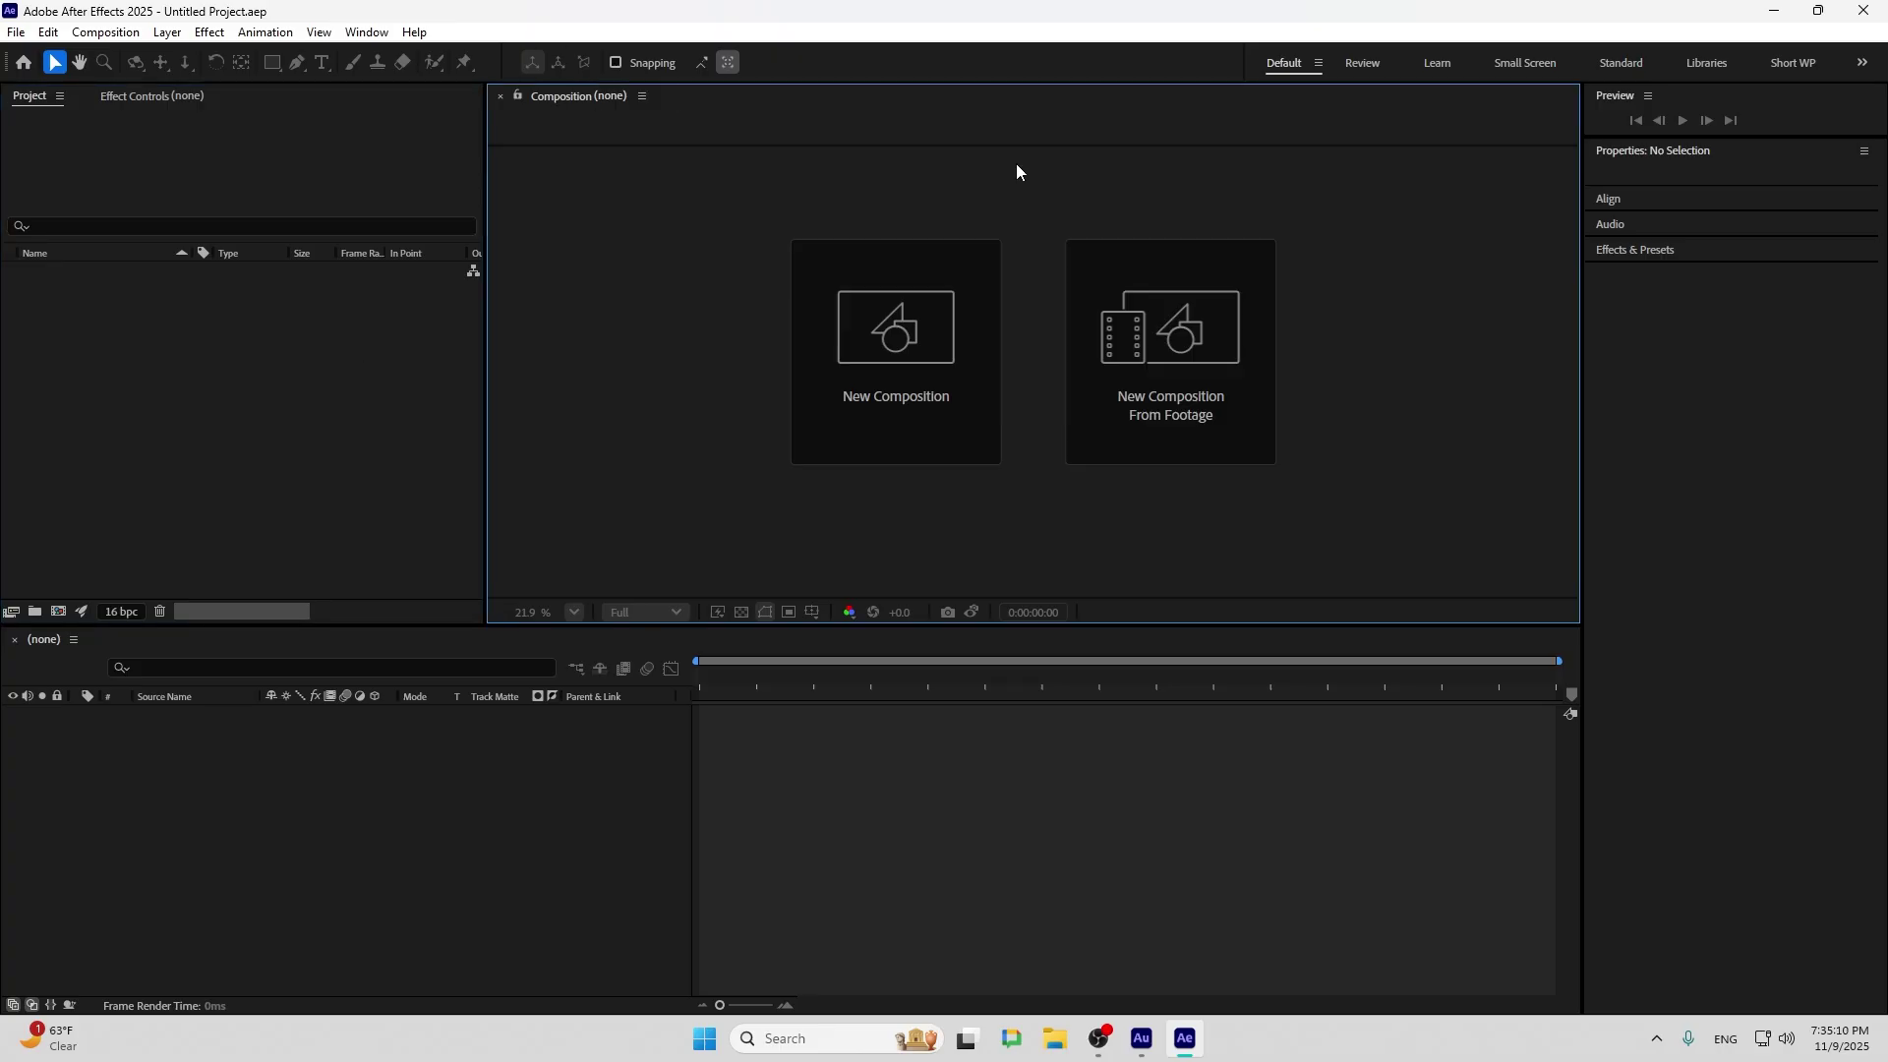
left_click(87, 119)
left_click(153, 95)
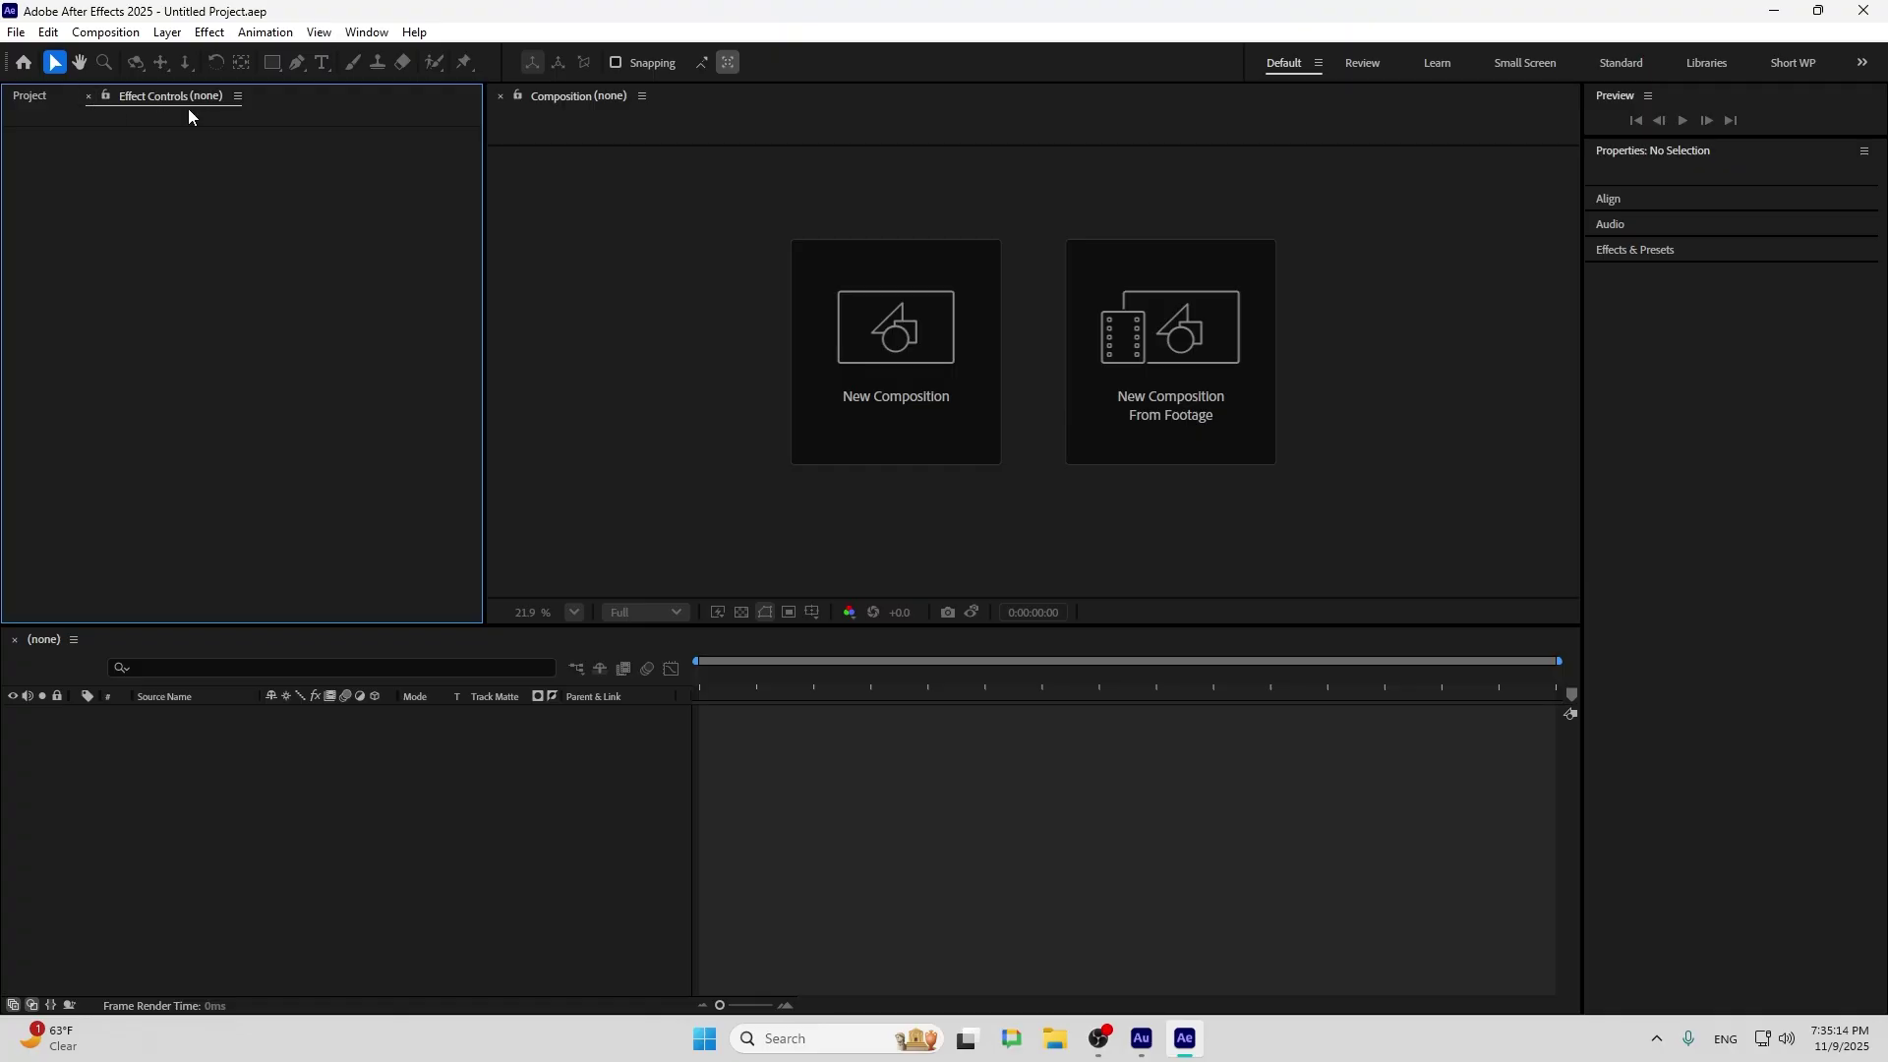
left_click(33, 96)
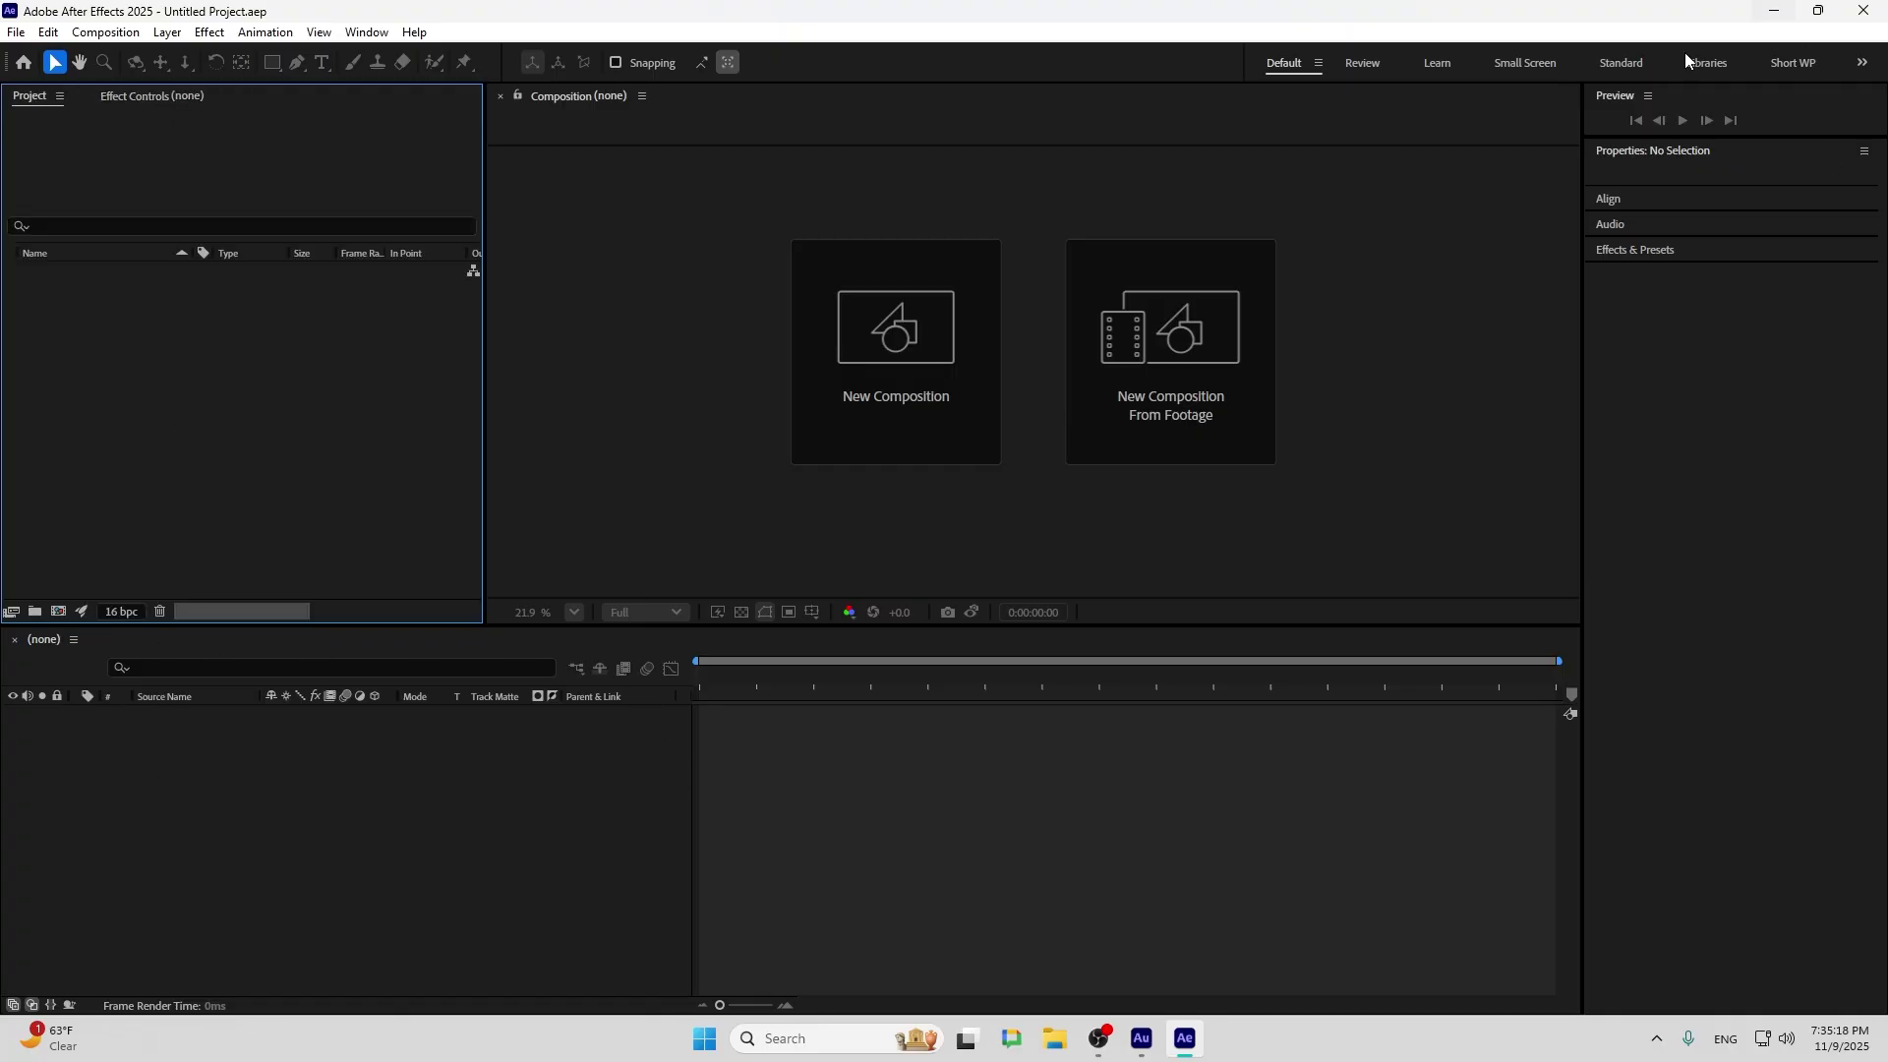
Look over the Preview, Properties, Align and Audio panels, and expand Effects & Presets to view its categories
left_click(1617, 99)
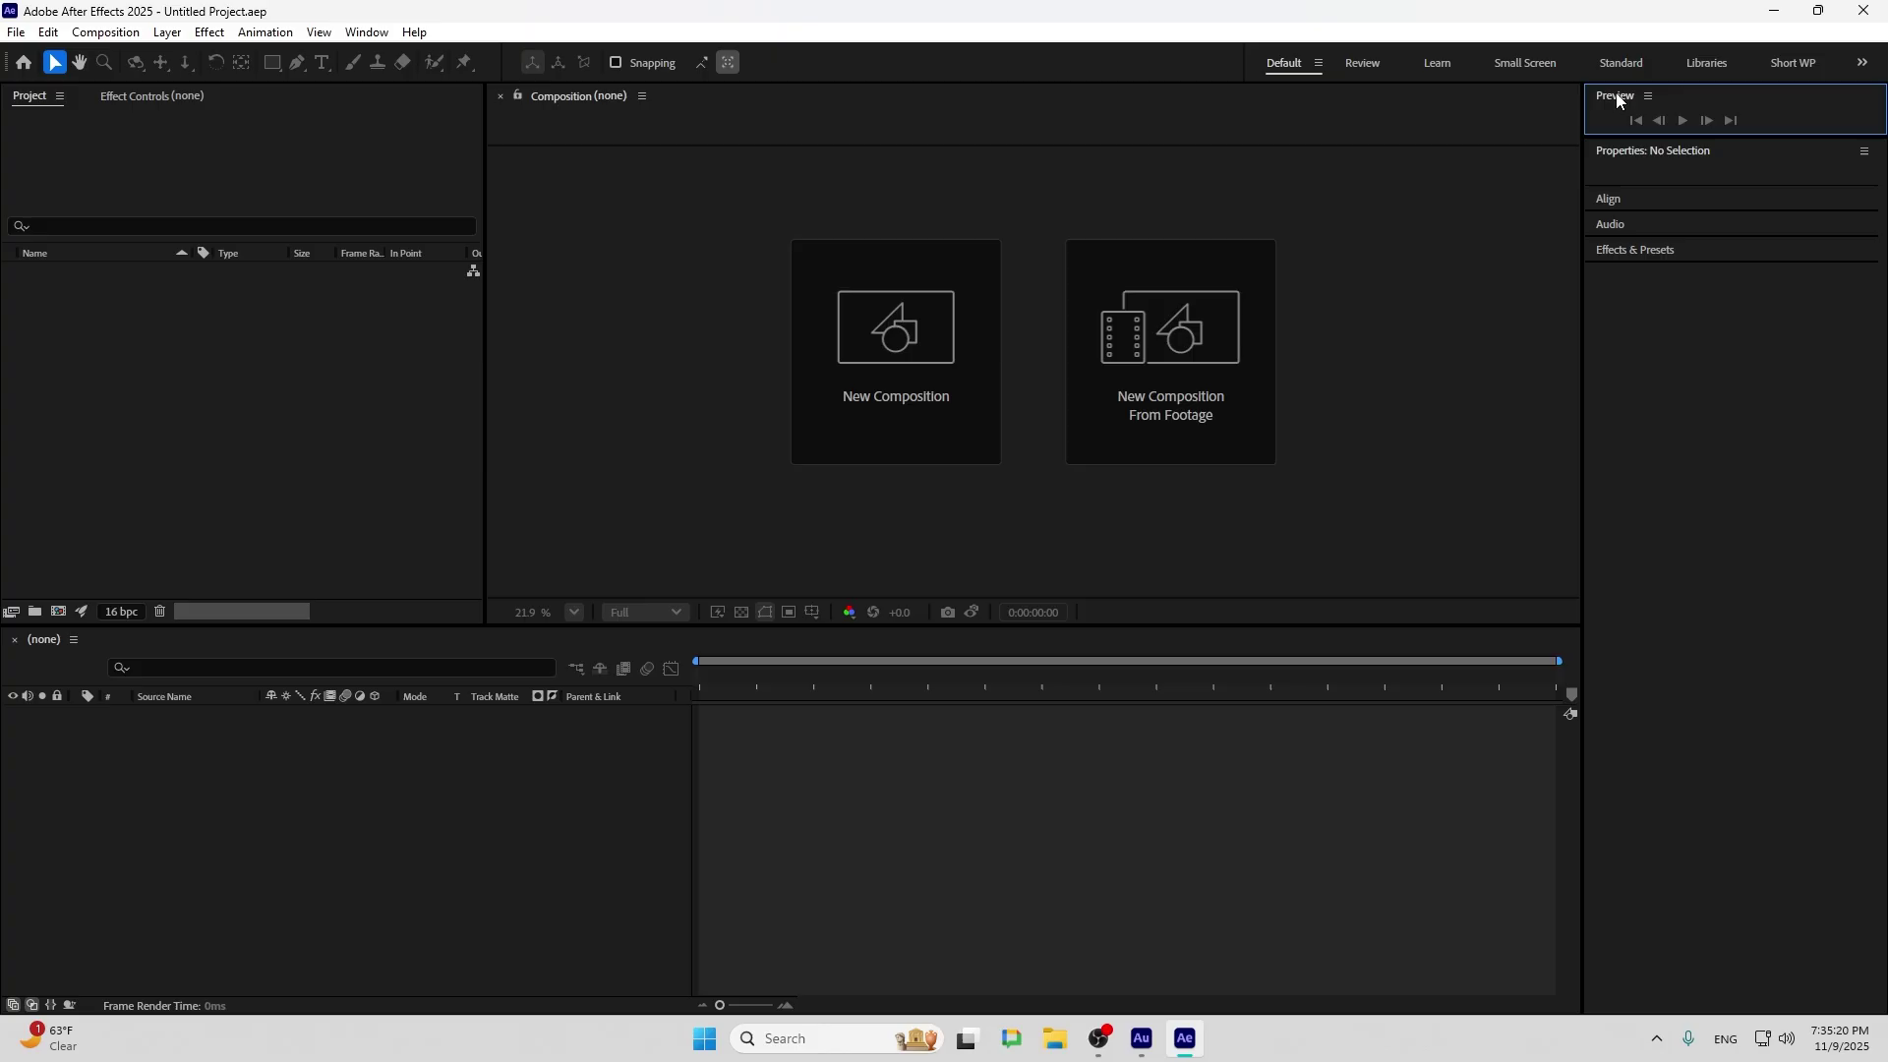
left_click(1620, 152)
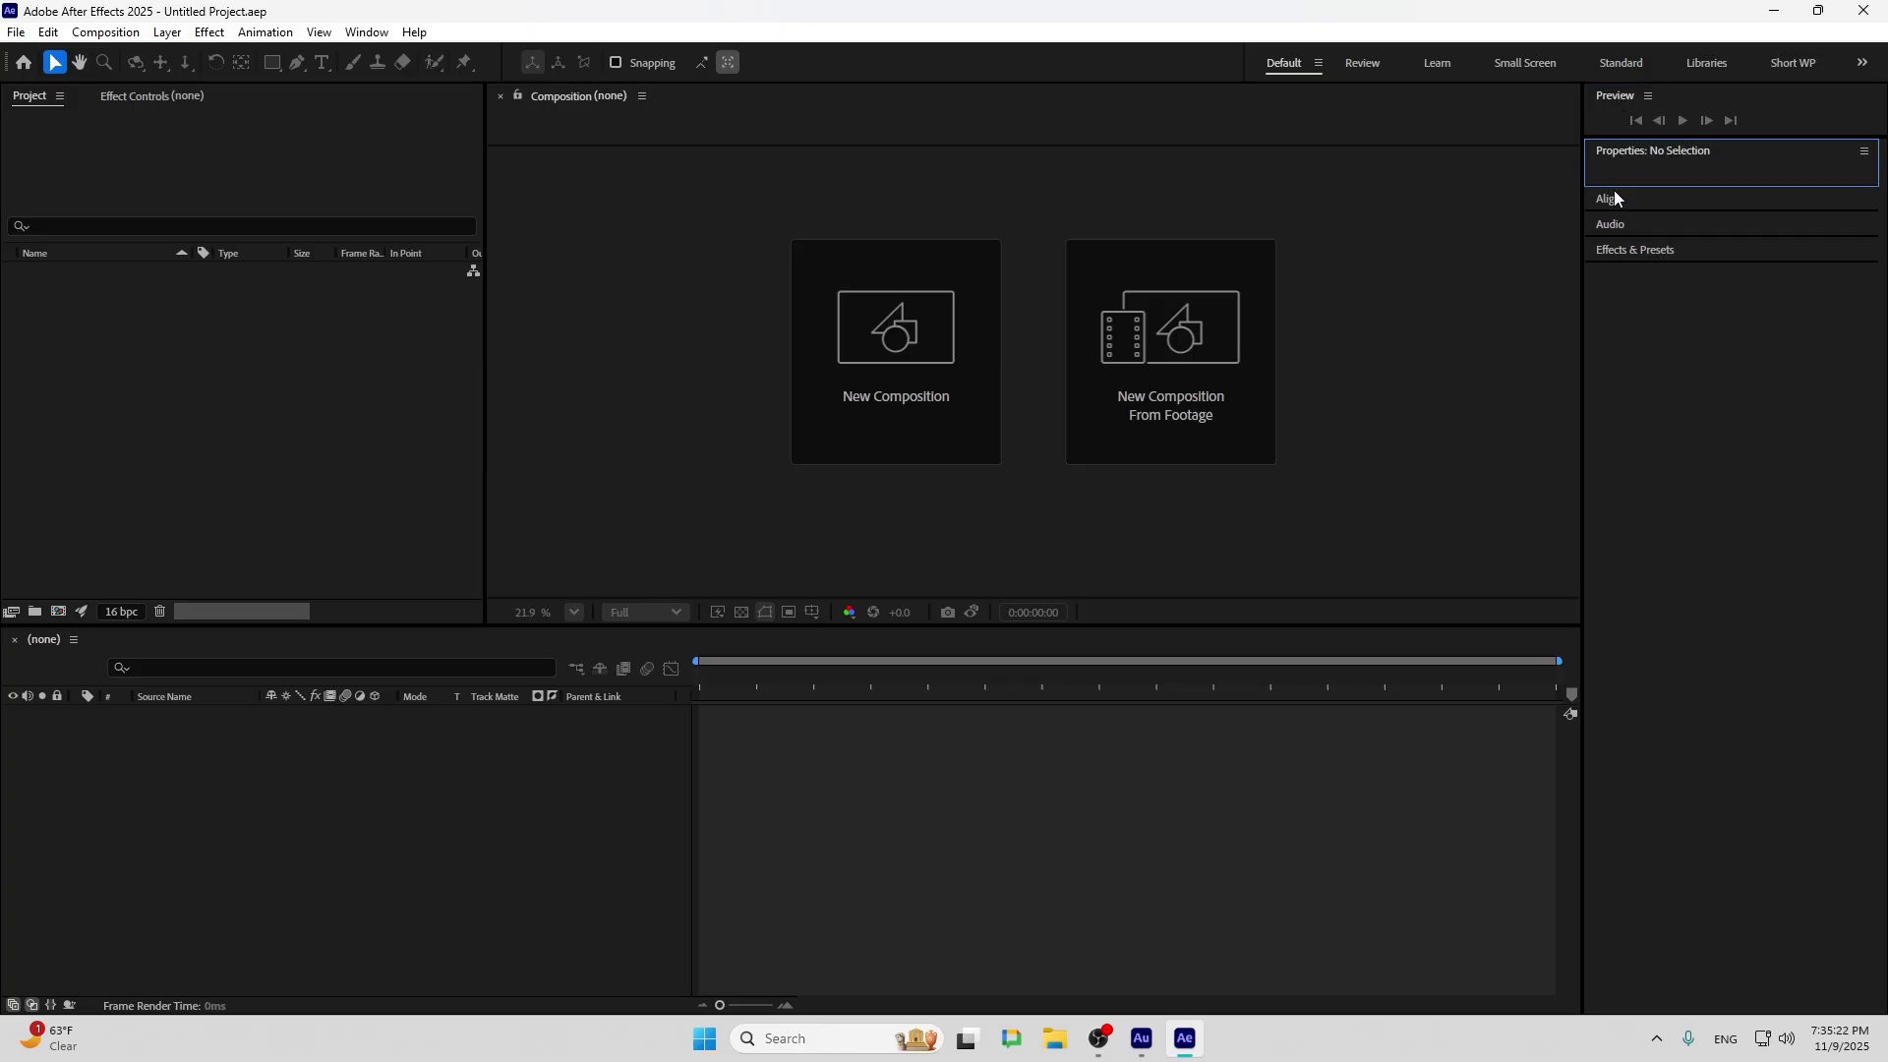
left_click(1612, 197)
left_click(1609, 200)
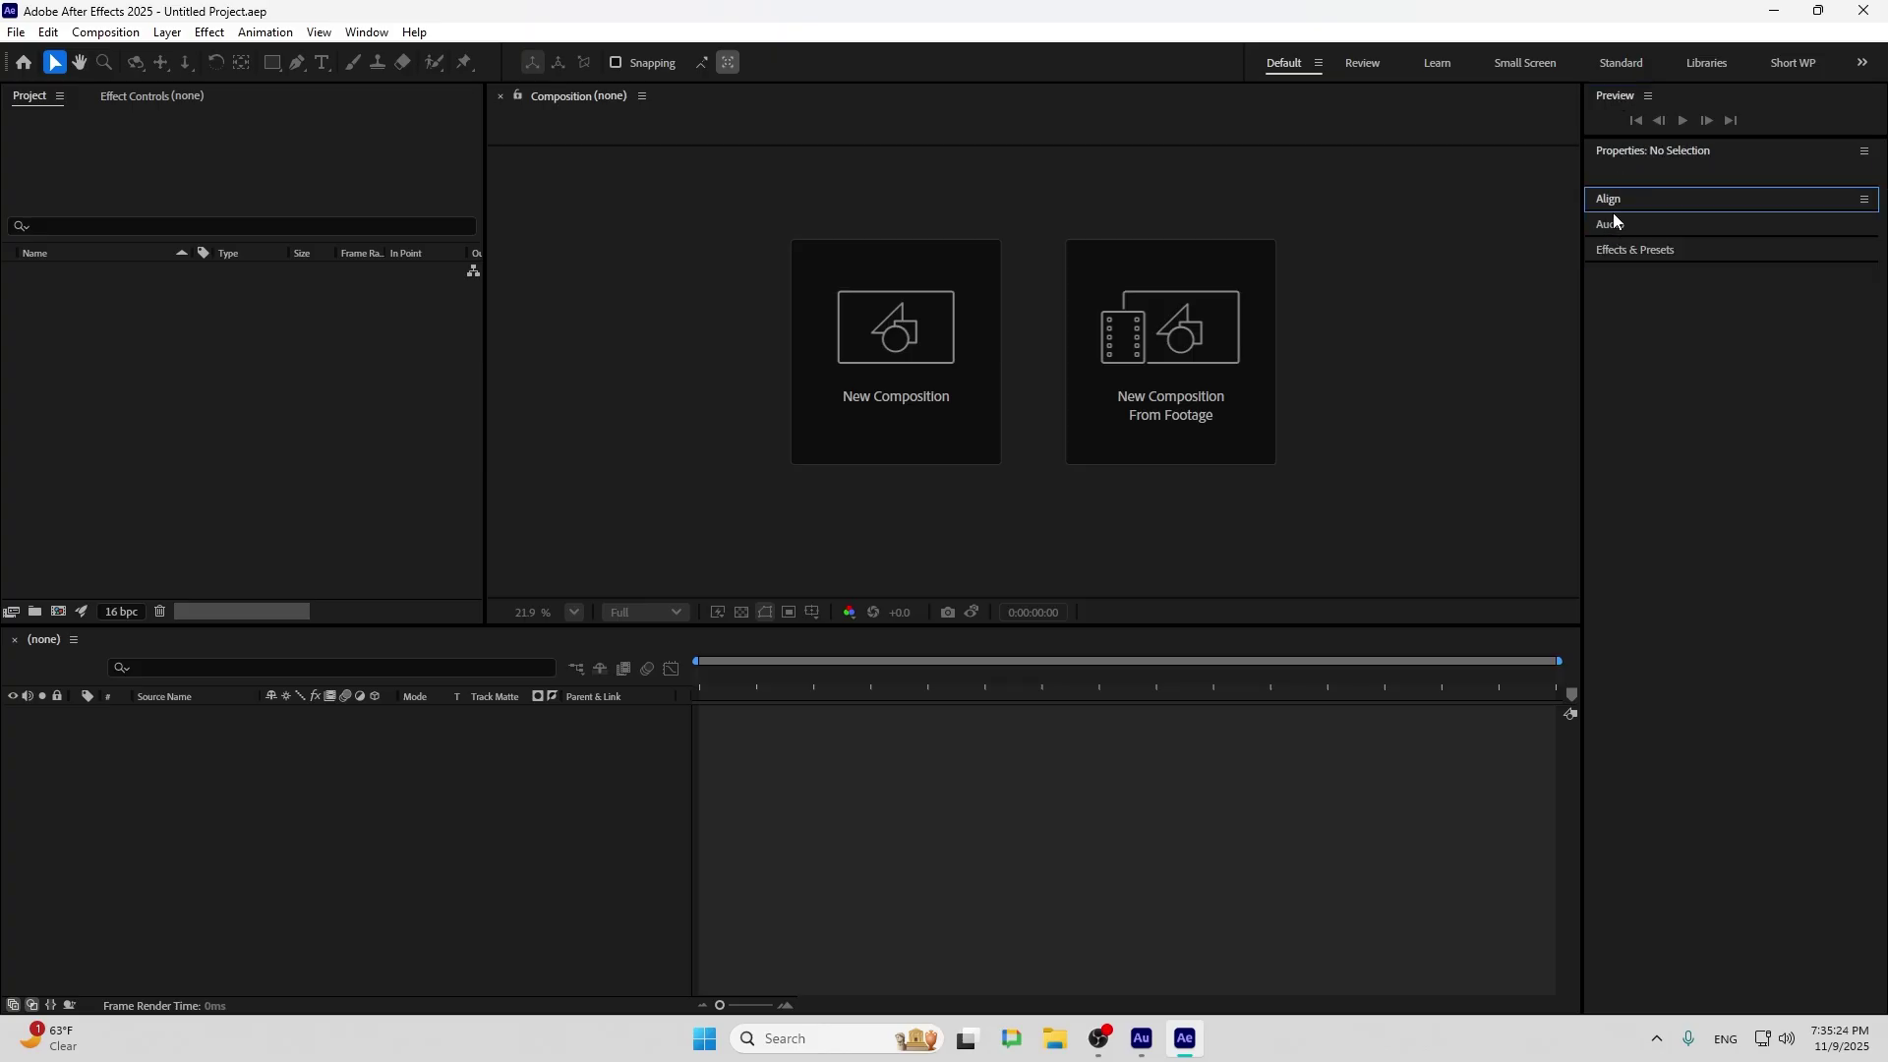
double_click(1617, 222)
left_click(1632, 250)
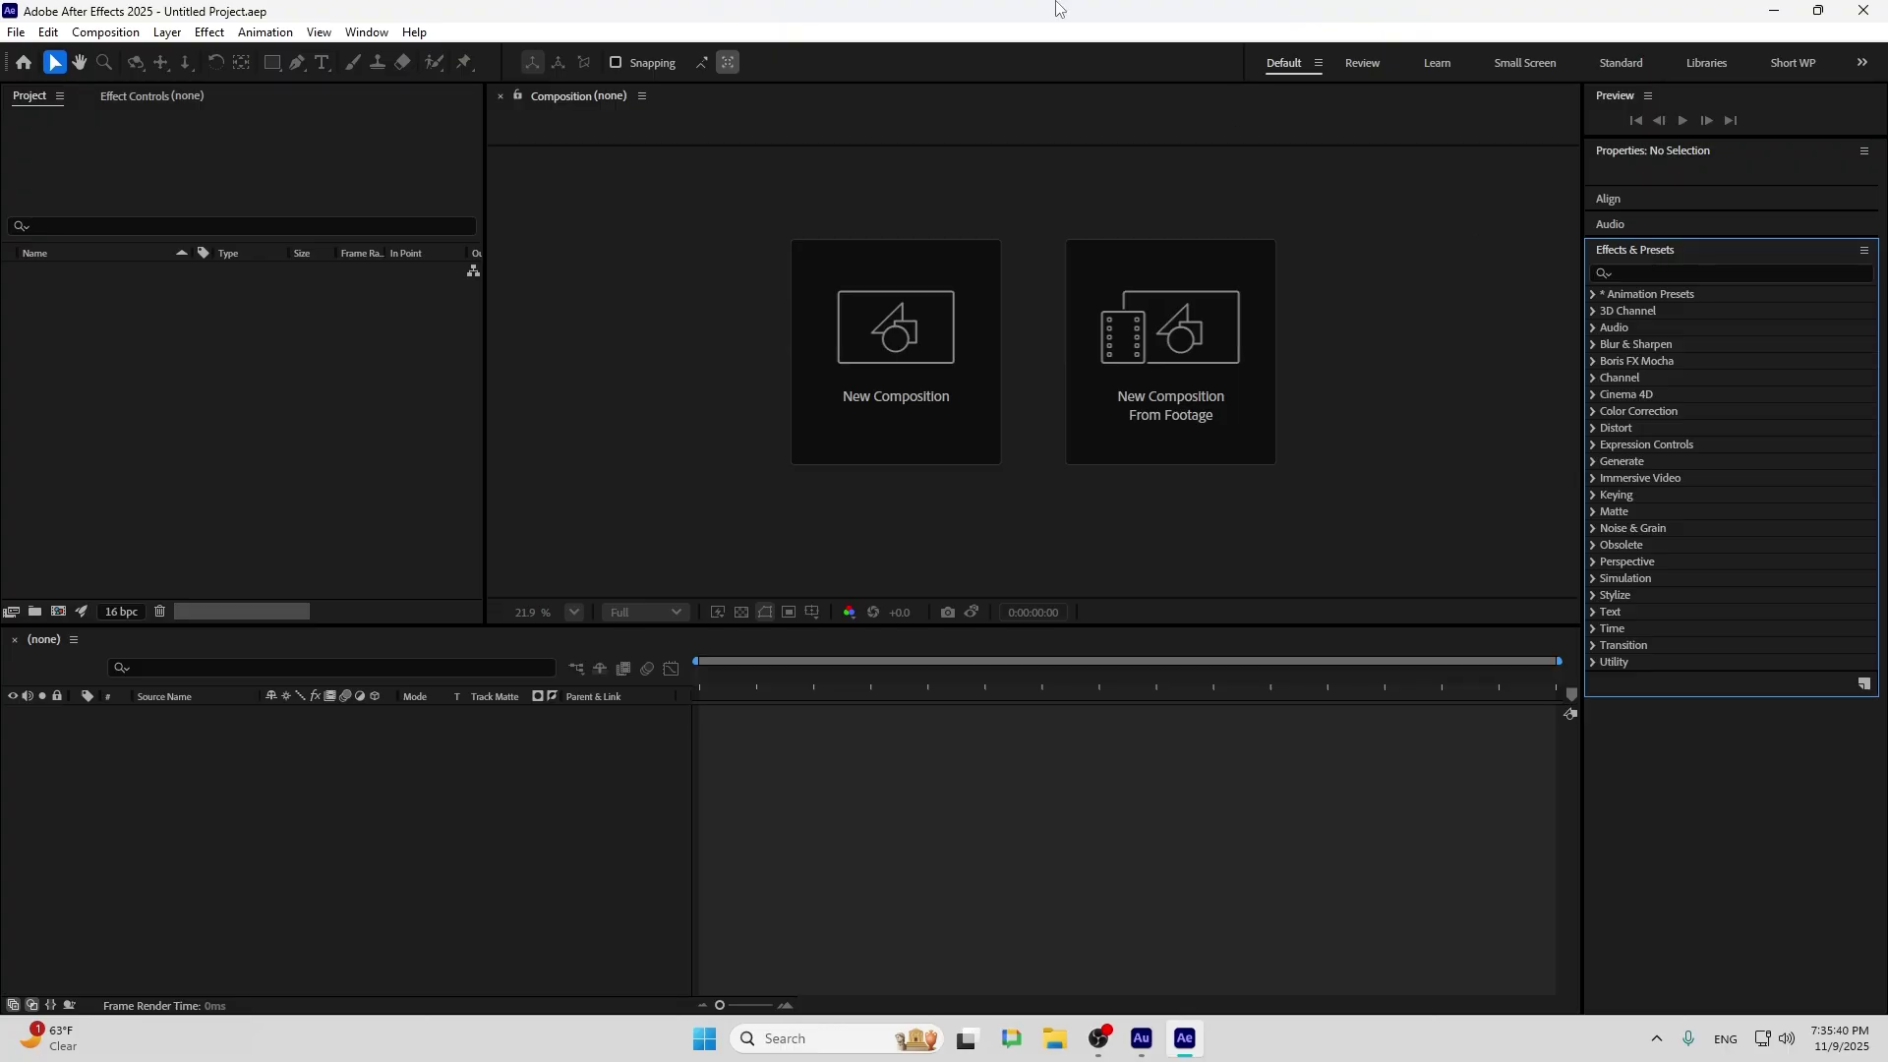
Switch to the Short WP workspace and enlarge its Effects & Presets and timeline panels
left_click(366, 35)
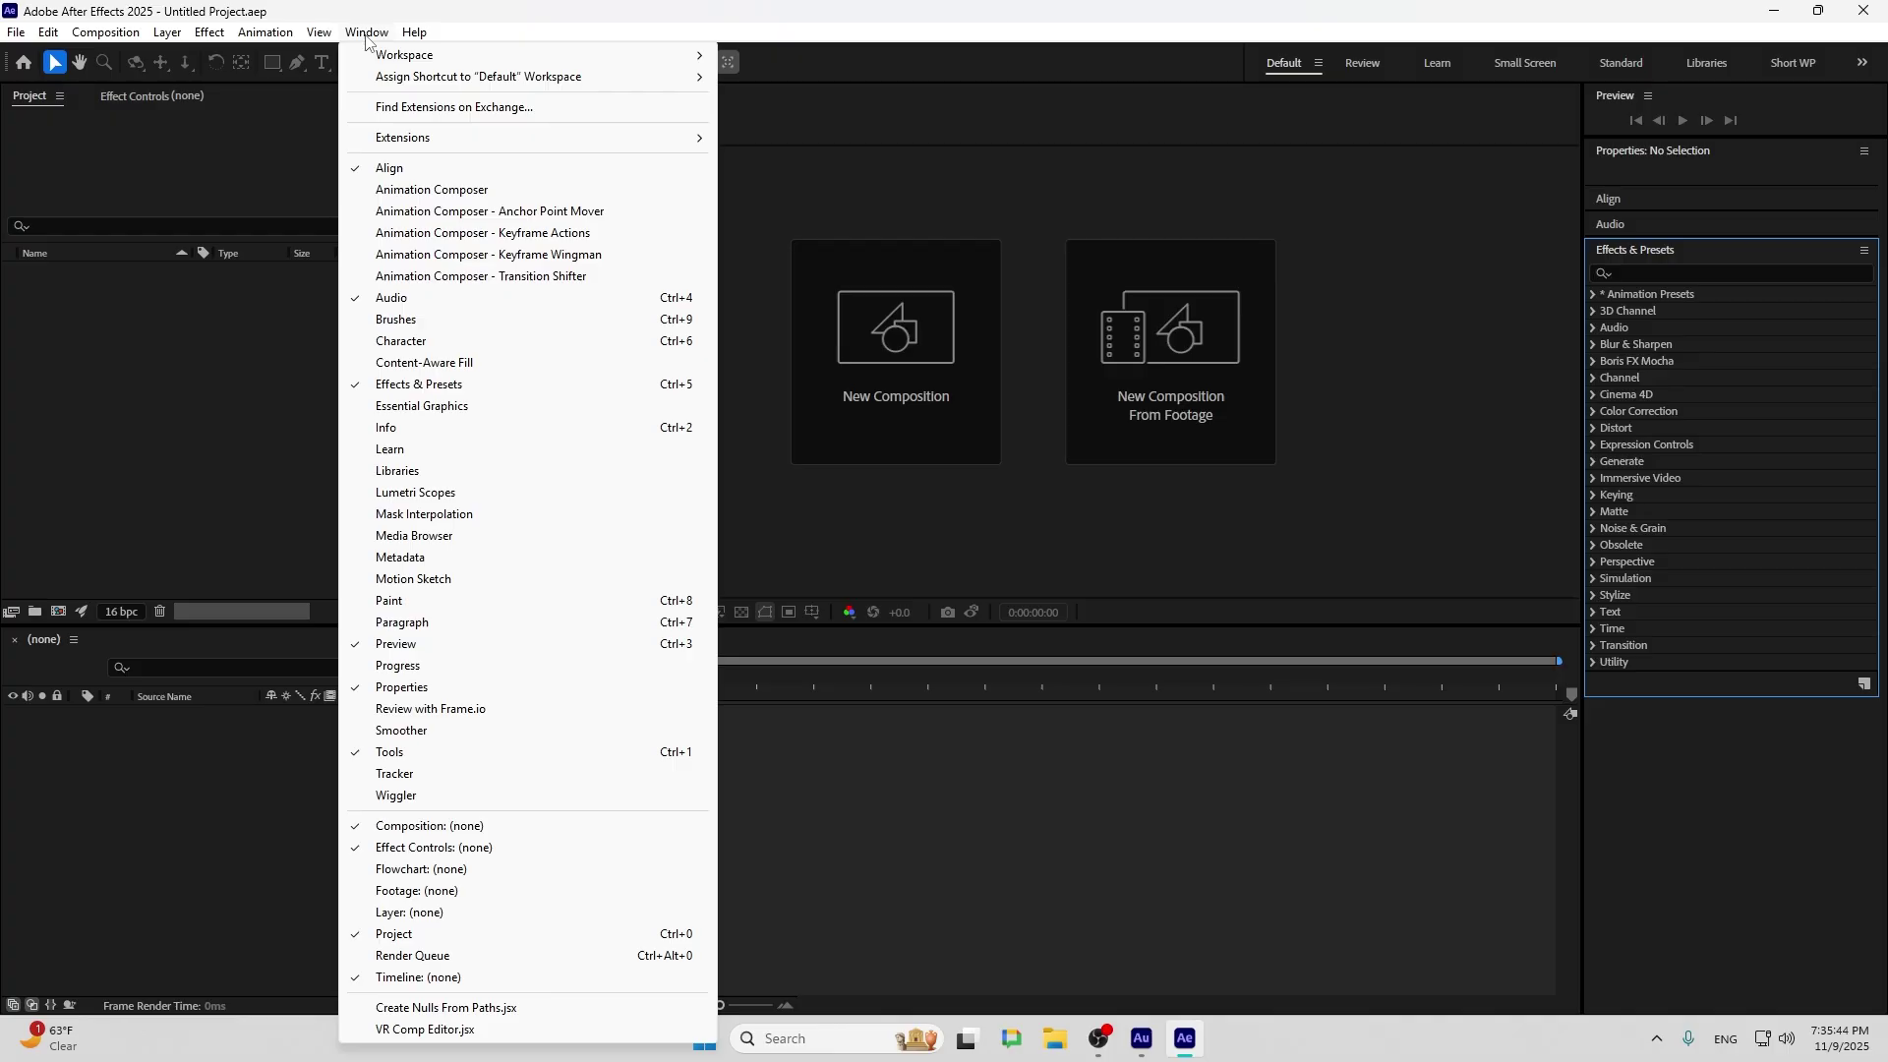
mouse_move(679, 55)
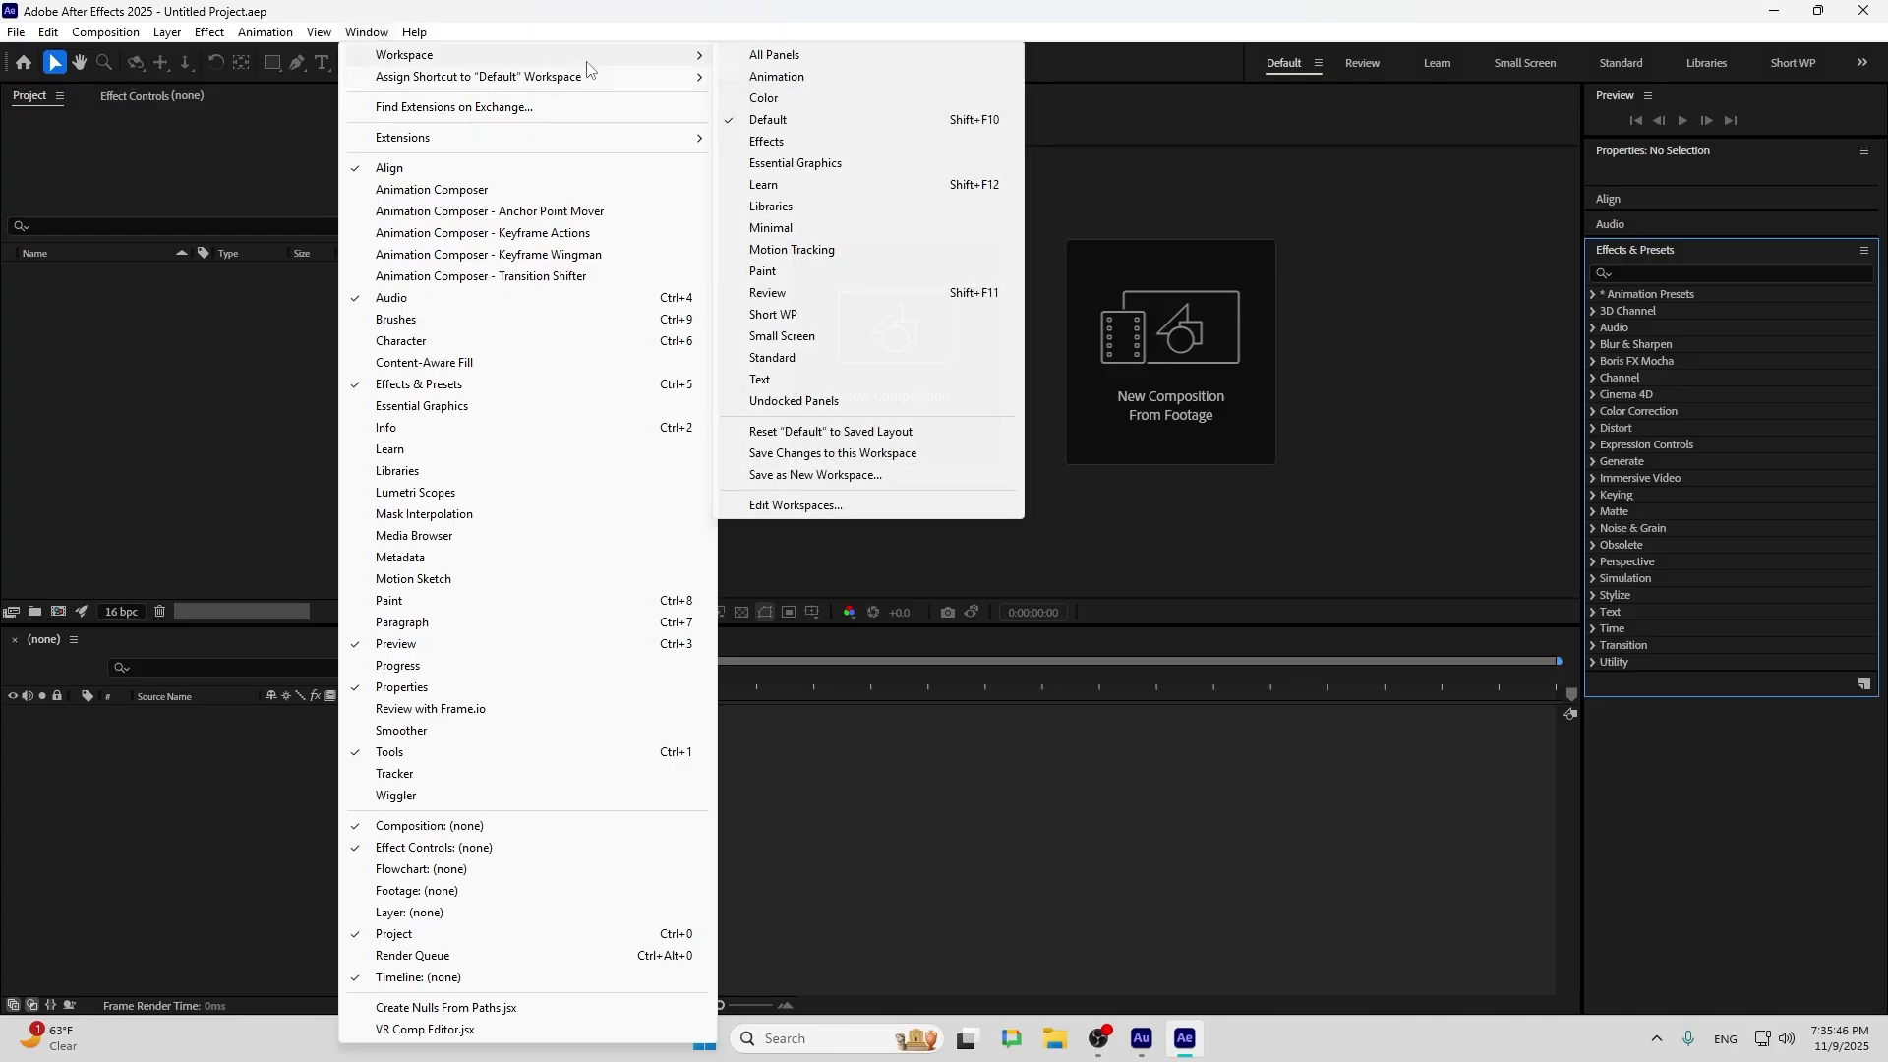
left_click(789, 314)
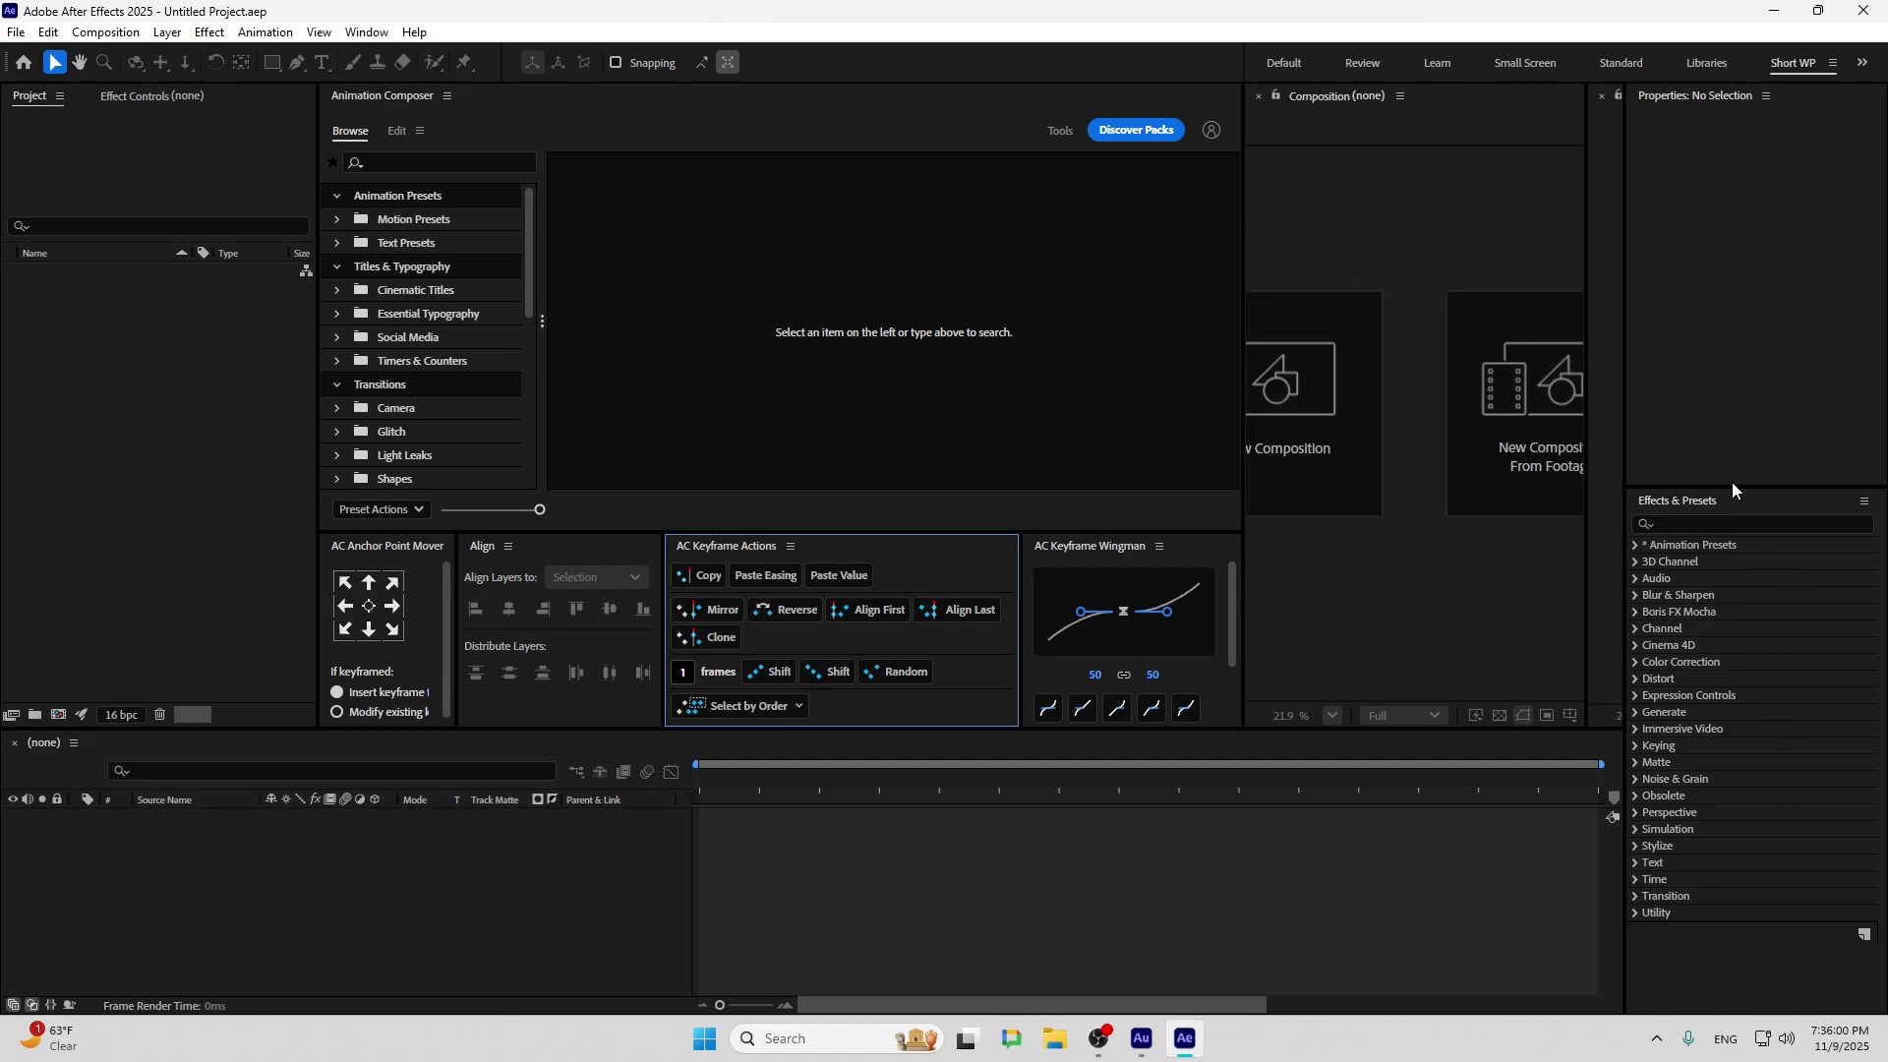
left_click_drag(1733, 487, 1701, 307)
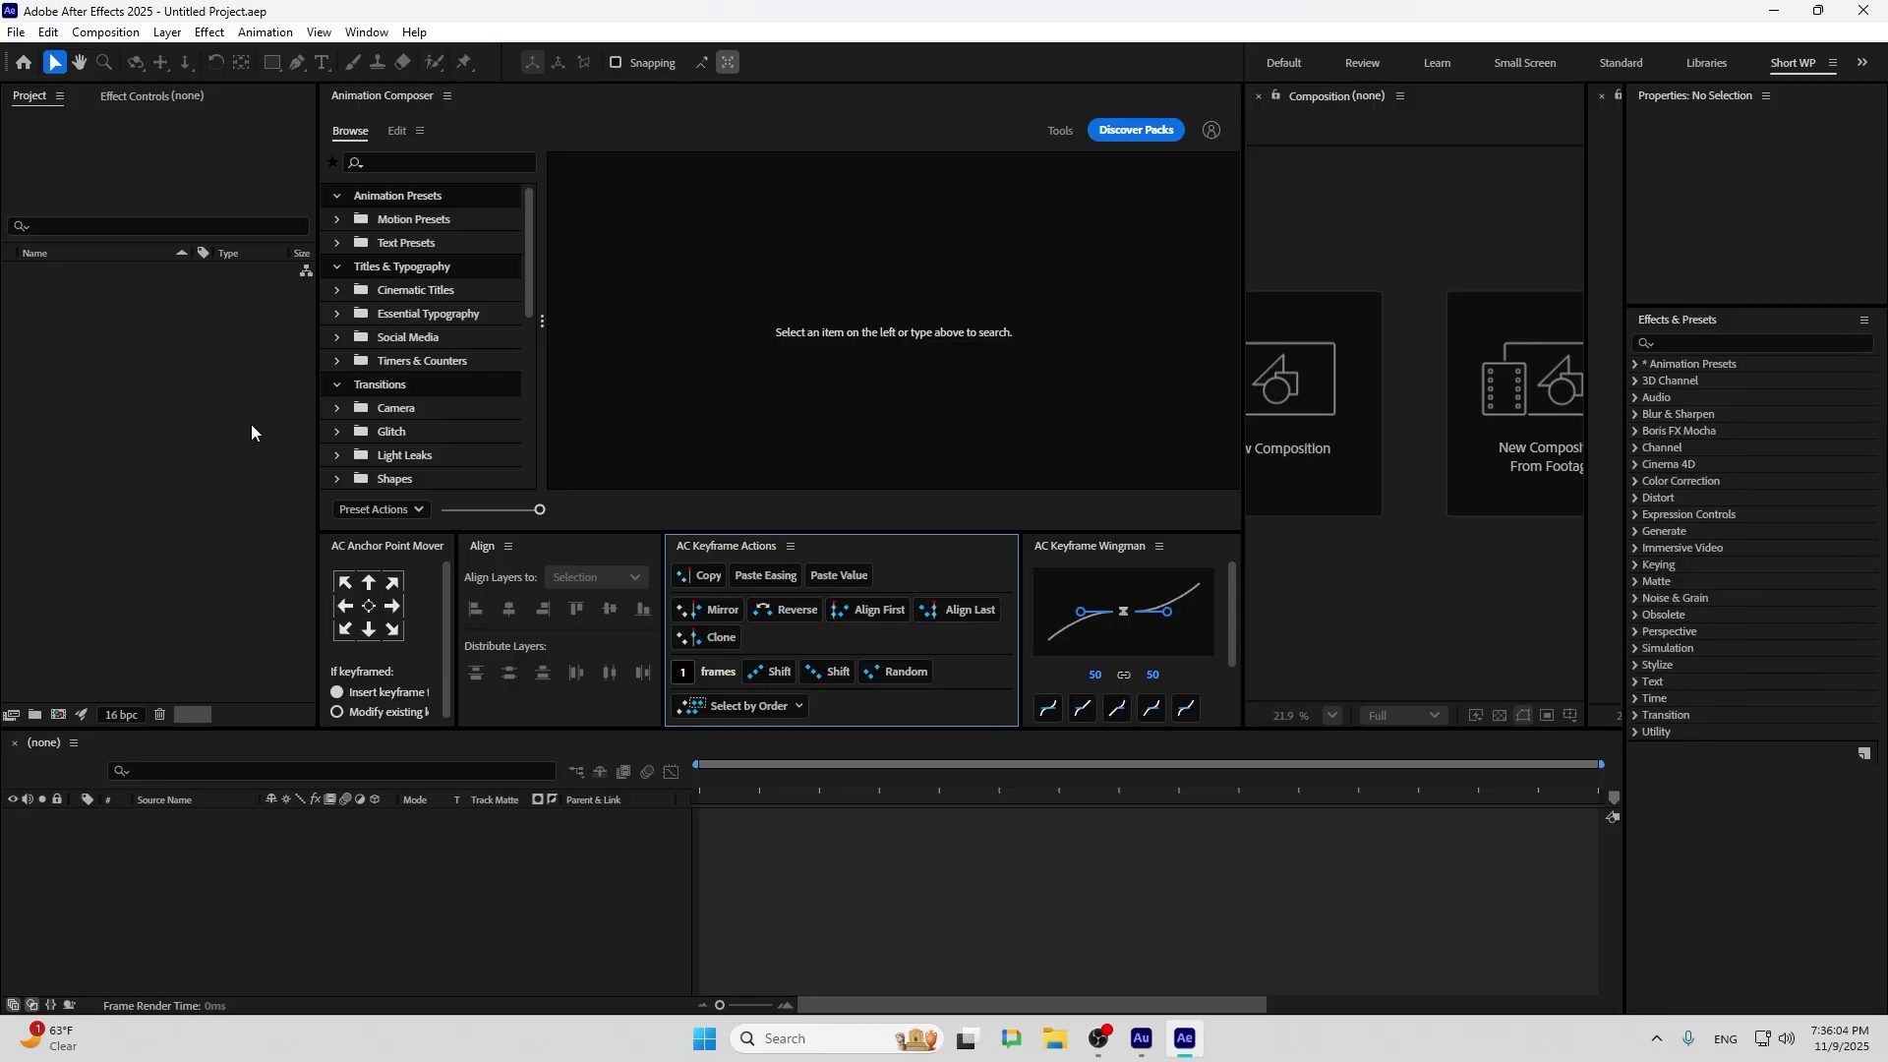
left_click(434, 865)
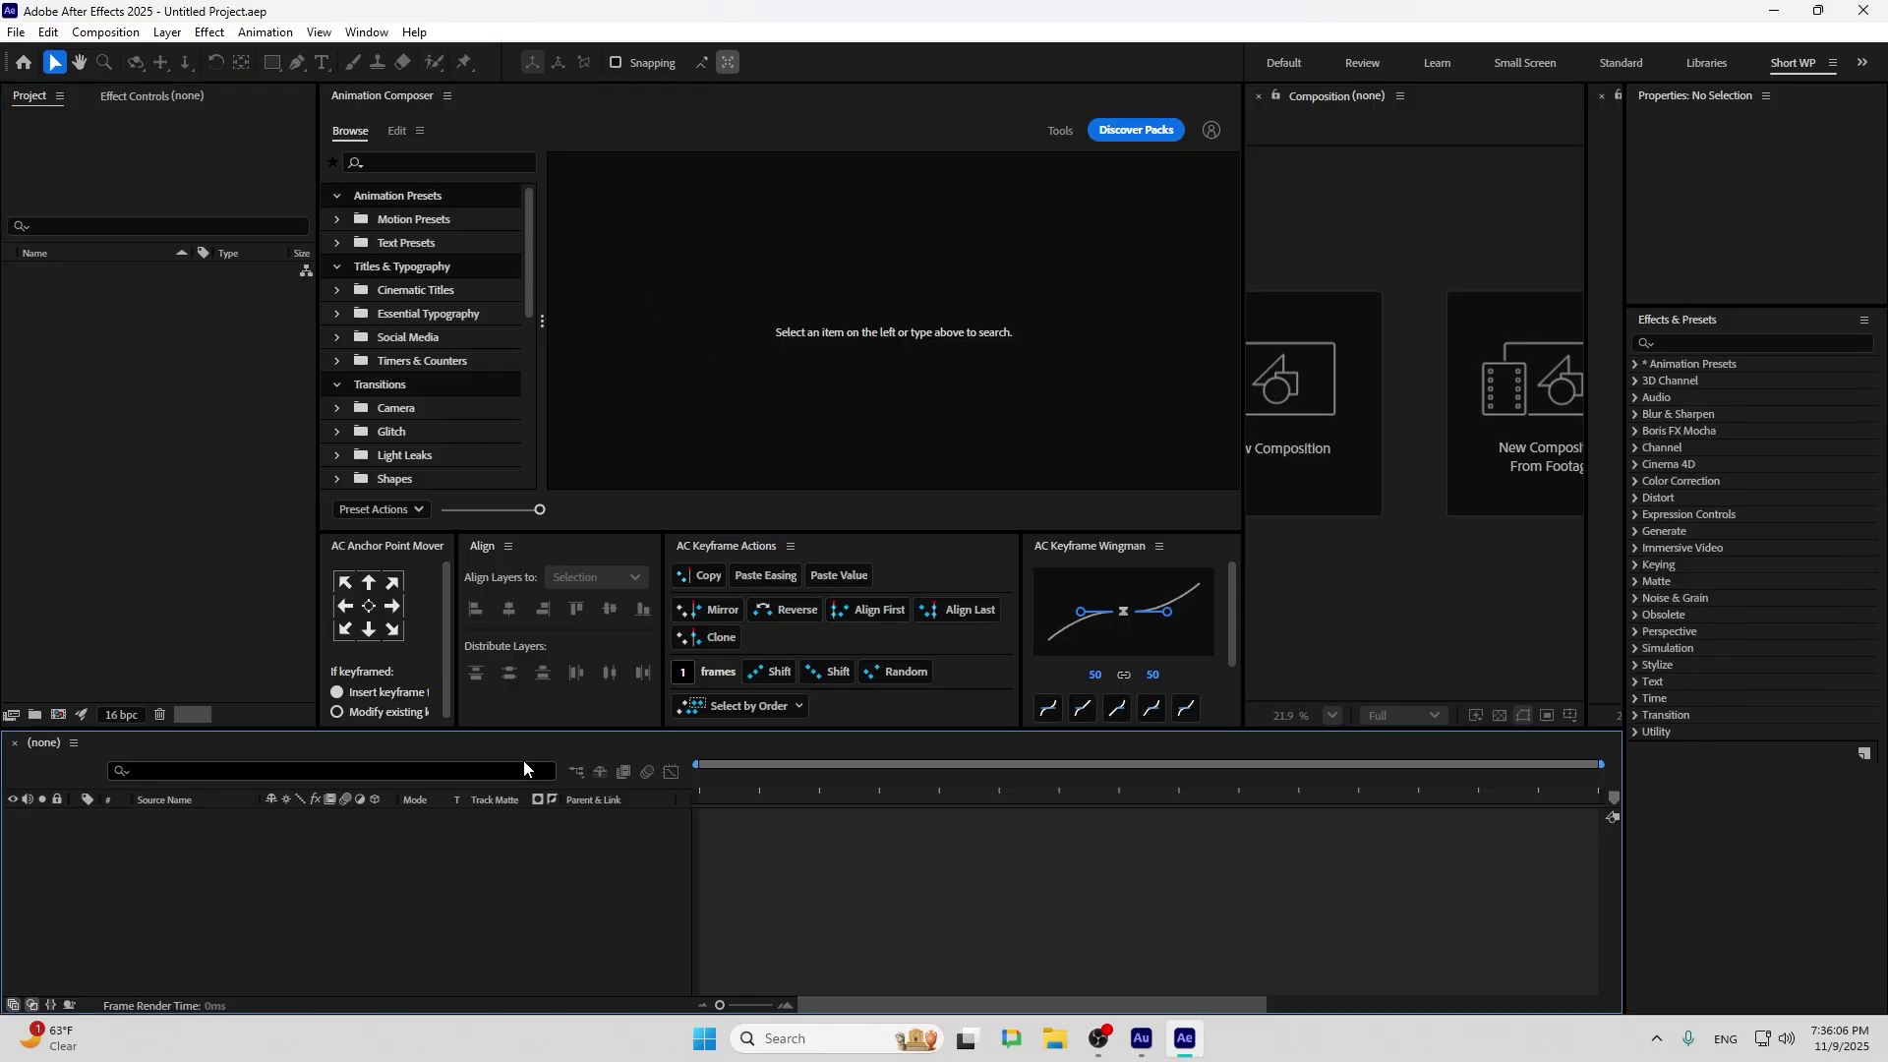
left_click_drag(532, 729, 532, 706)
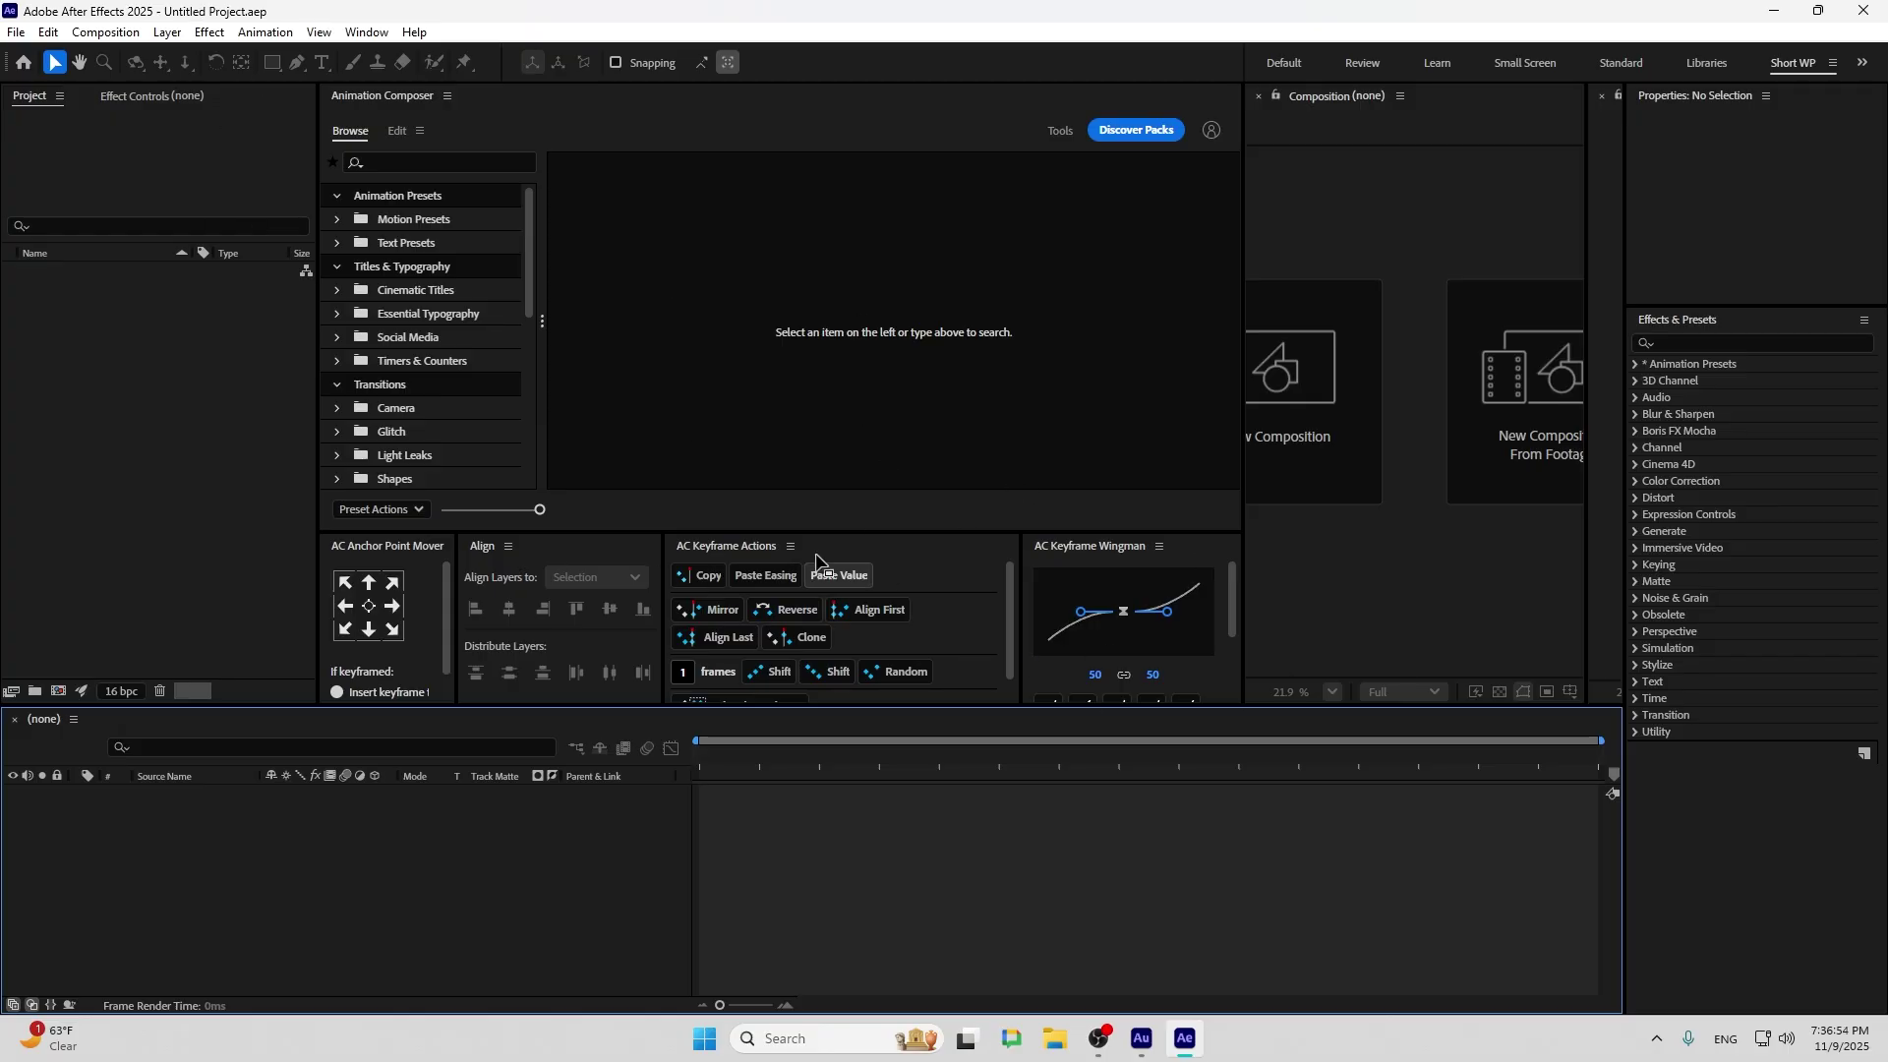
Look over the AC Keyframe Actions, AC Keyframe Wingman and Animation Composer panels
left_click(704, 549)
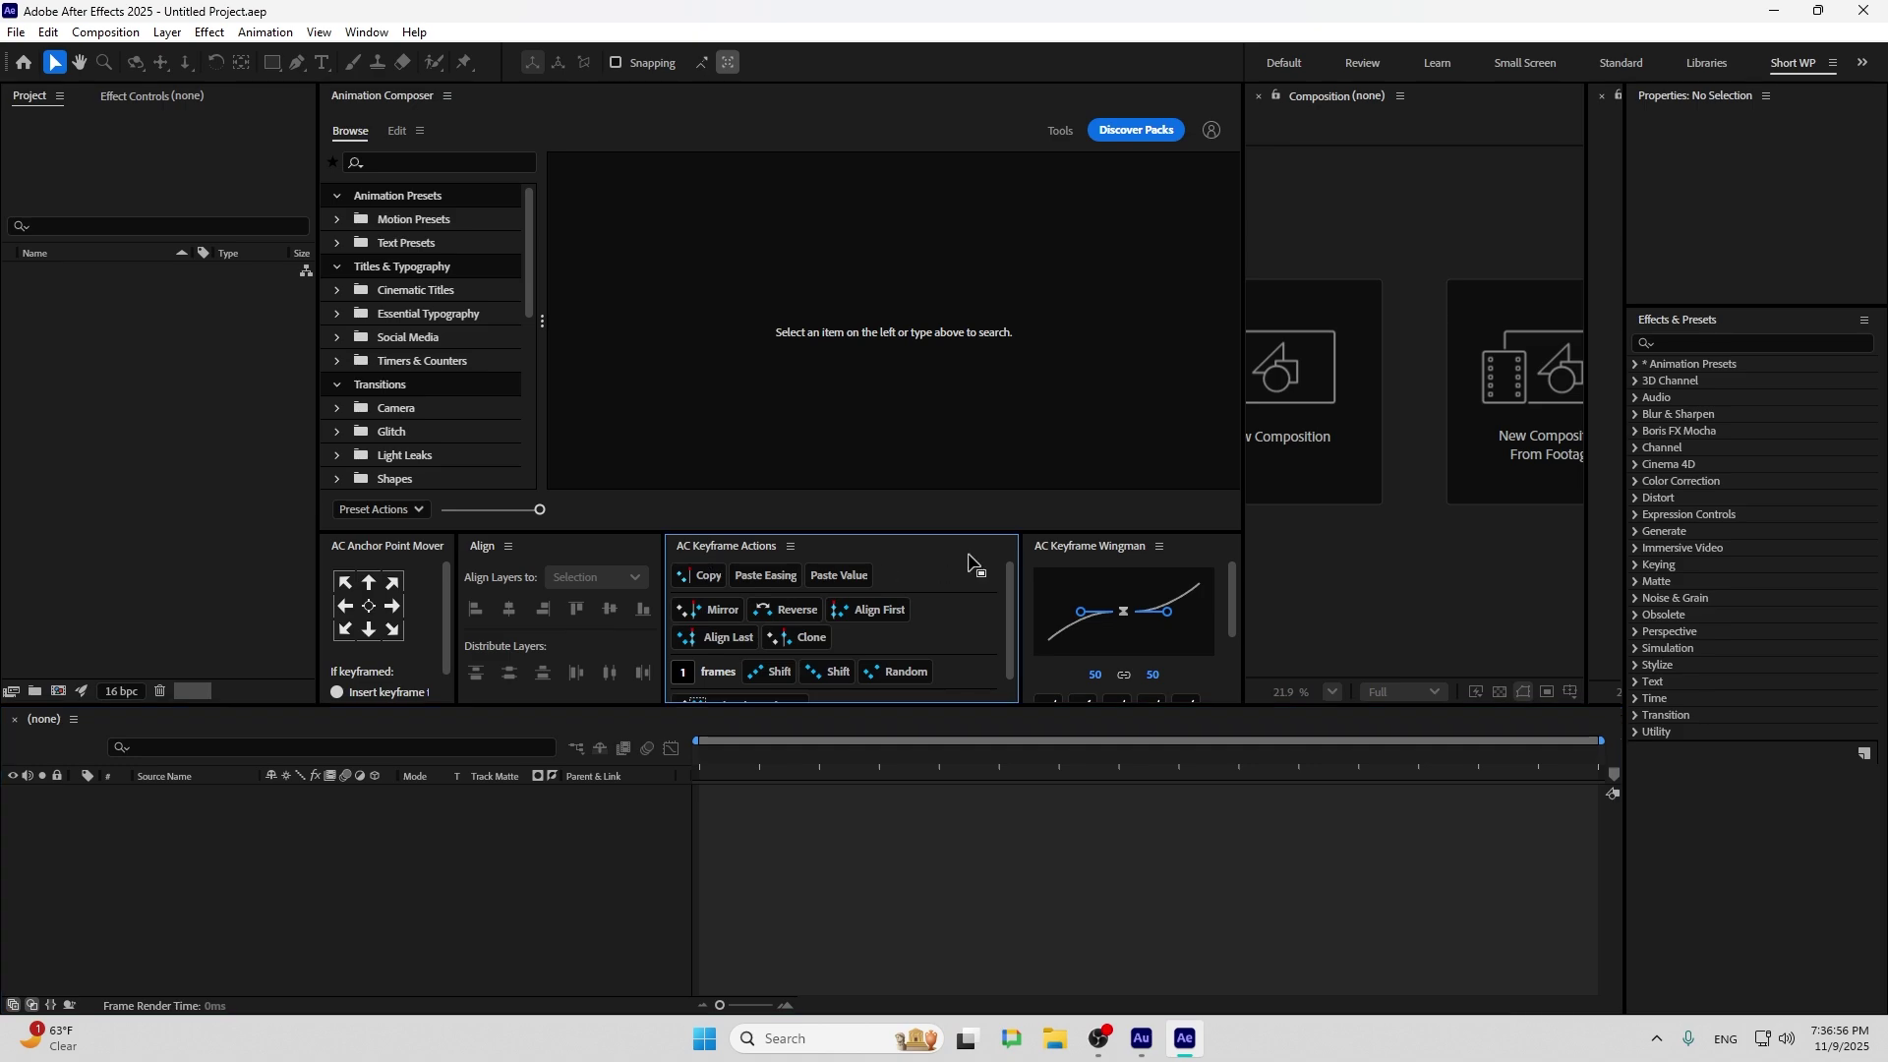
left_click(1064, 546)
left_click(628, 316)
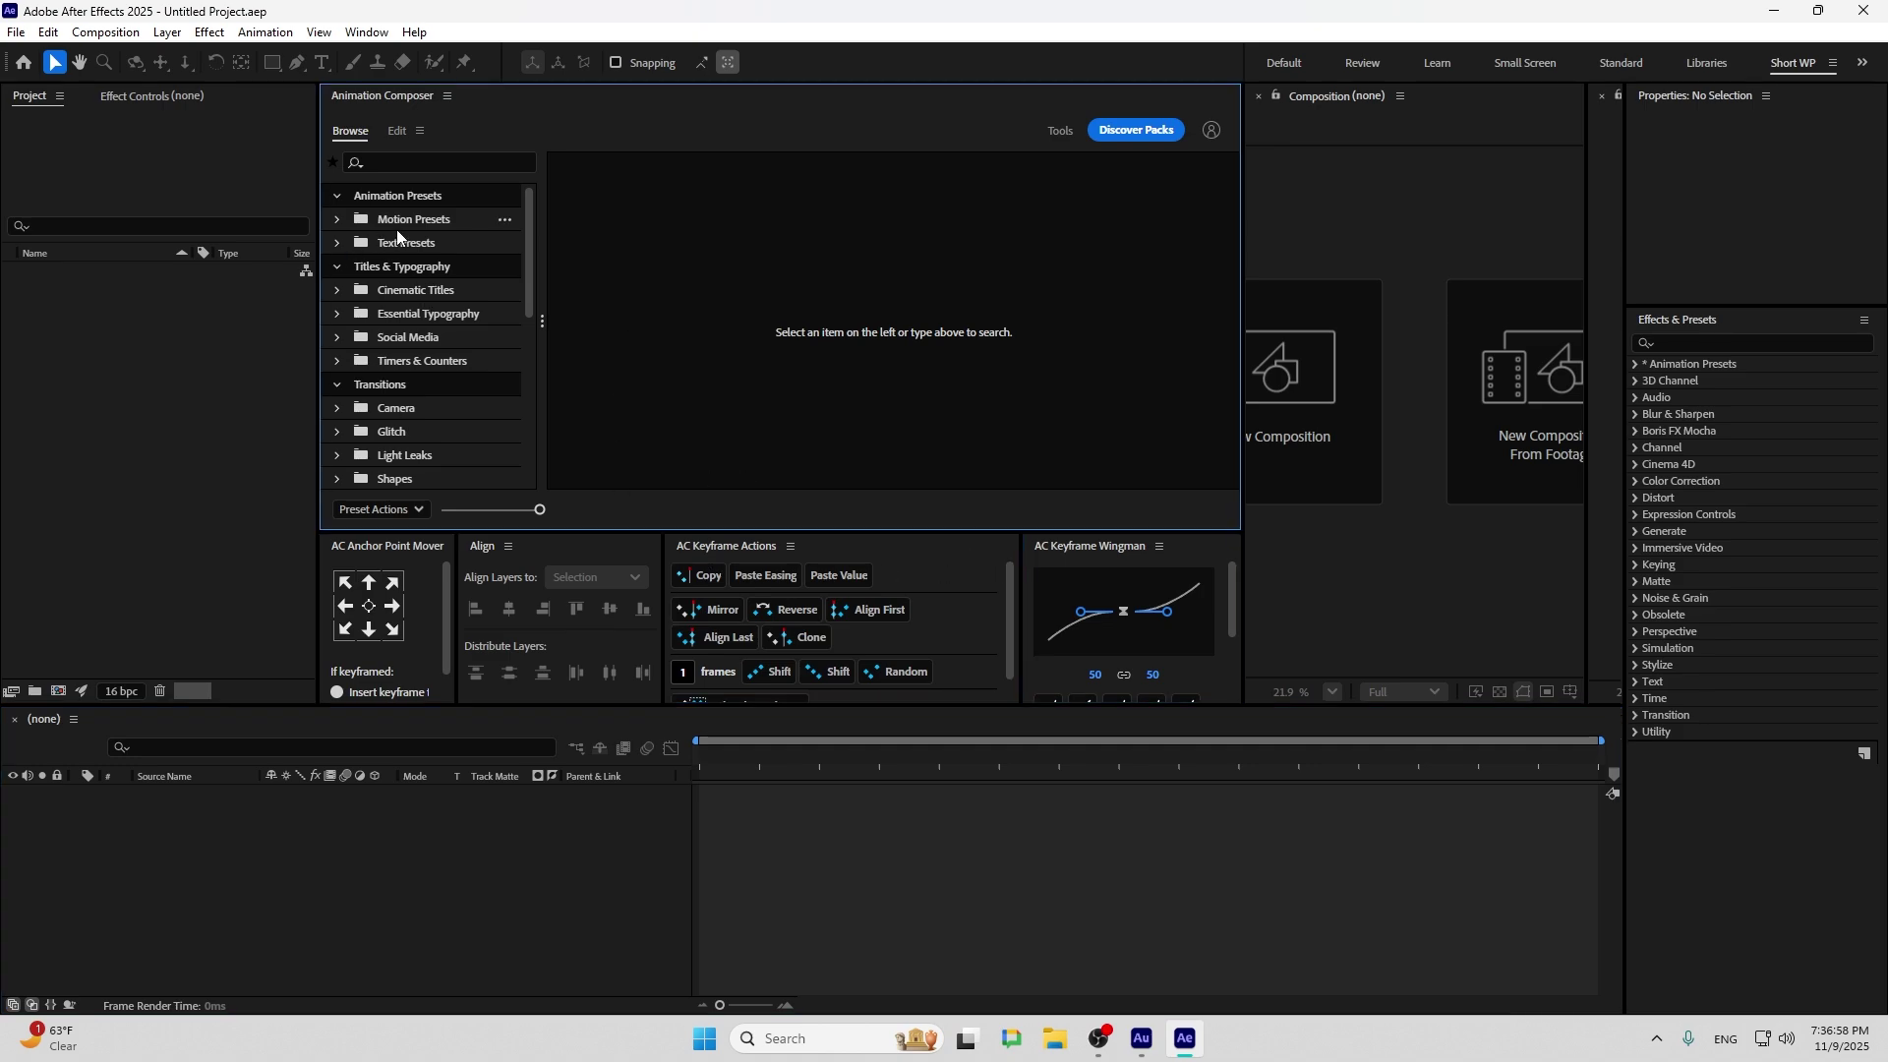
left_click(16, 32)
left_click(444, 138)
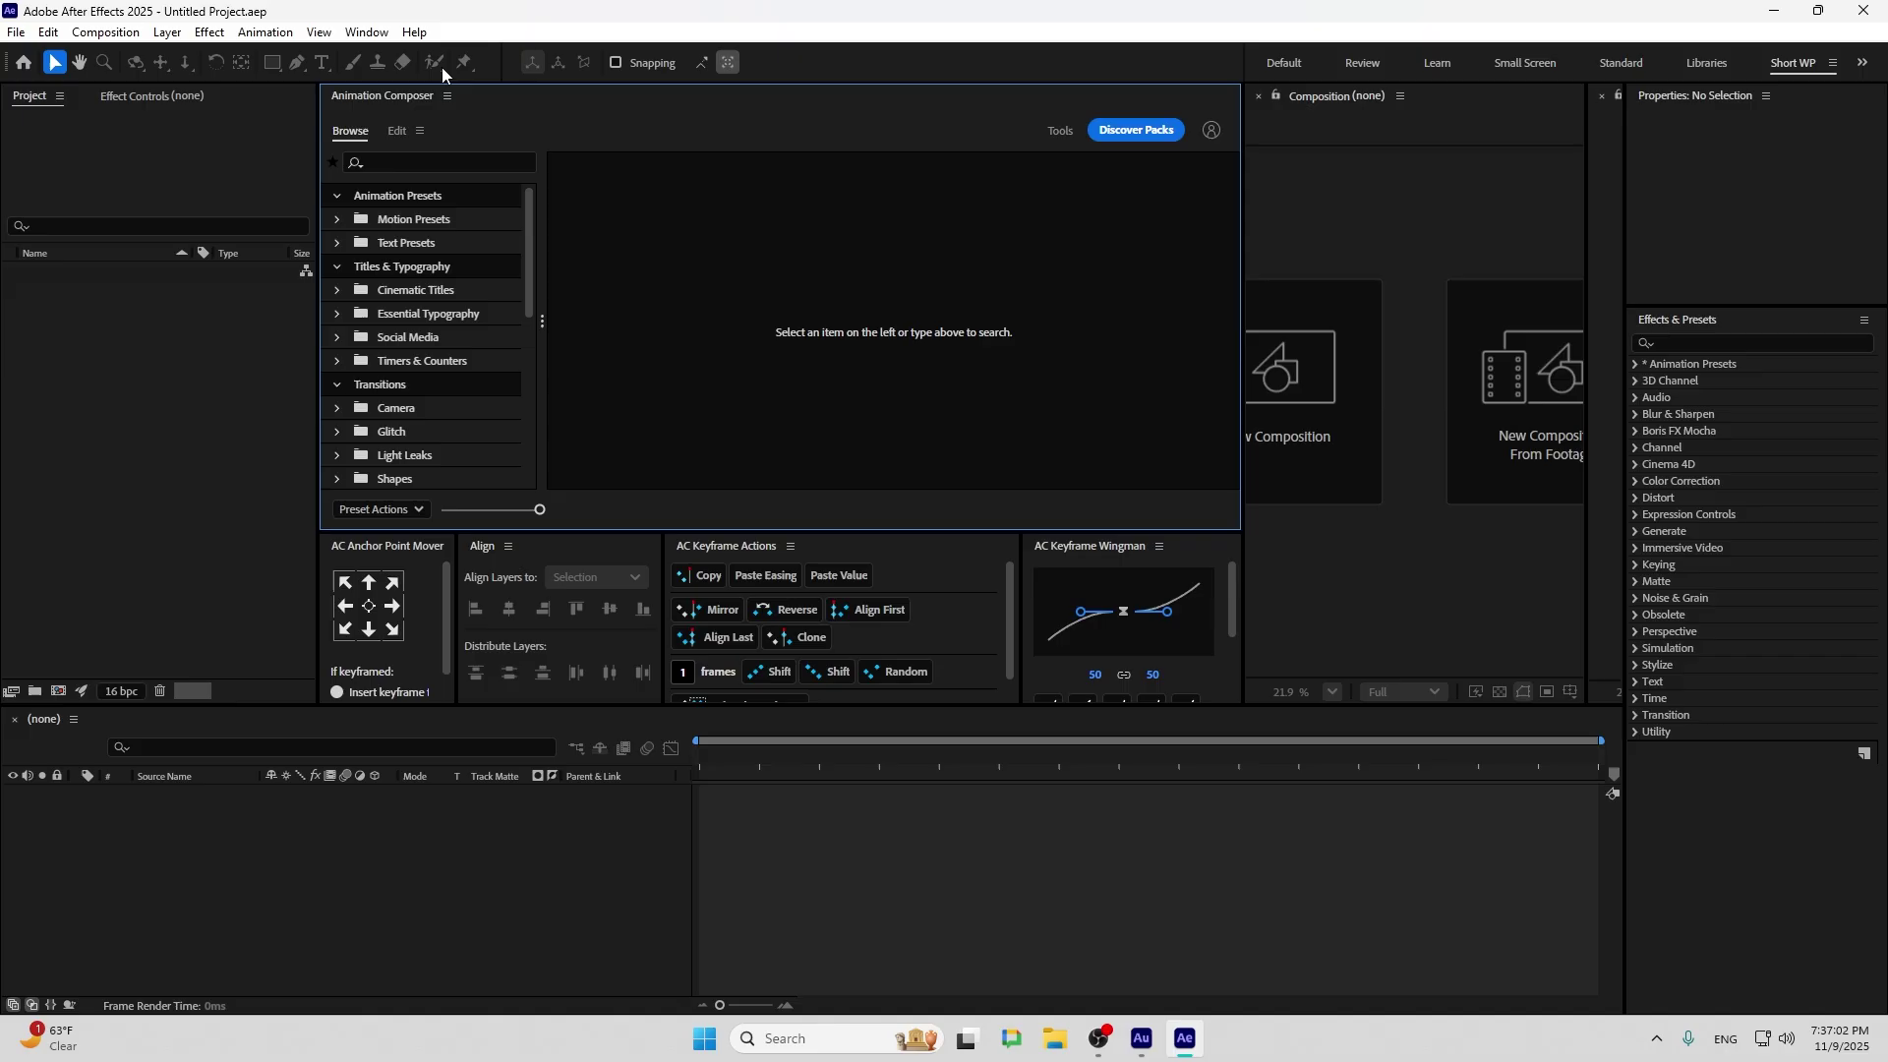
Return to the Default workspace and reset it to its saved layout
left_click(365, 32)
mouse_move(403, 56)
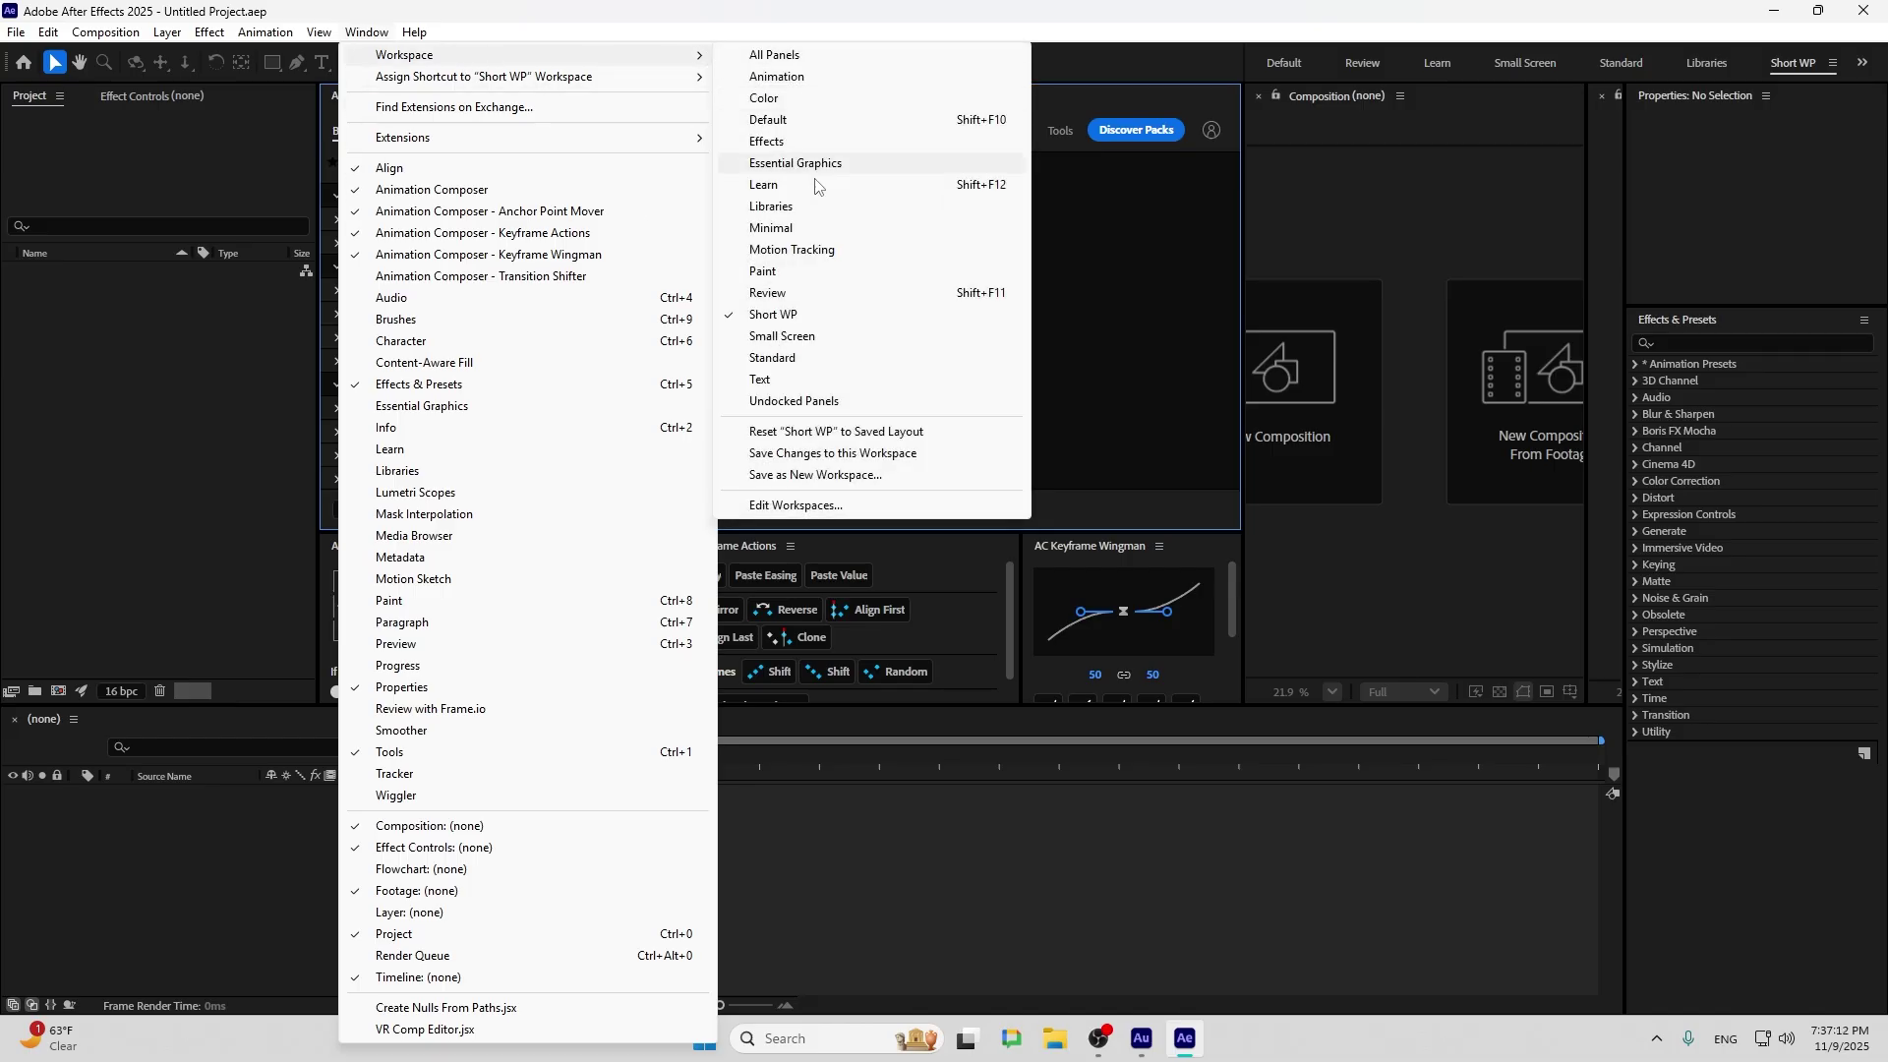
left_click(782, 119)
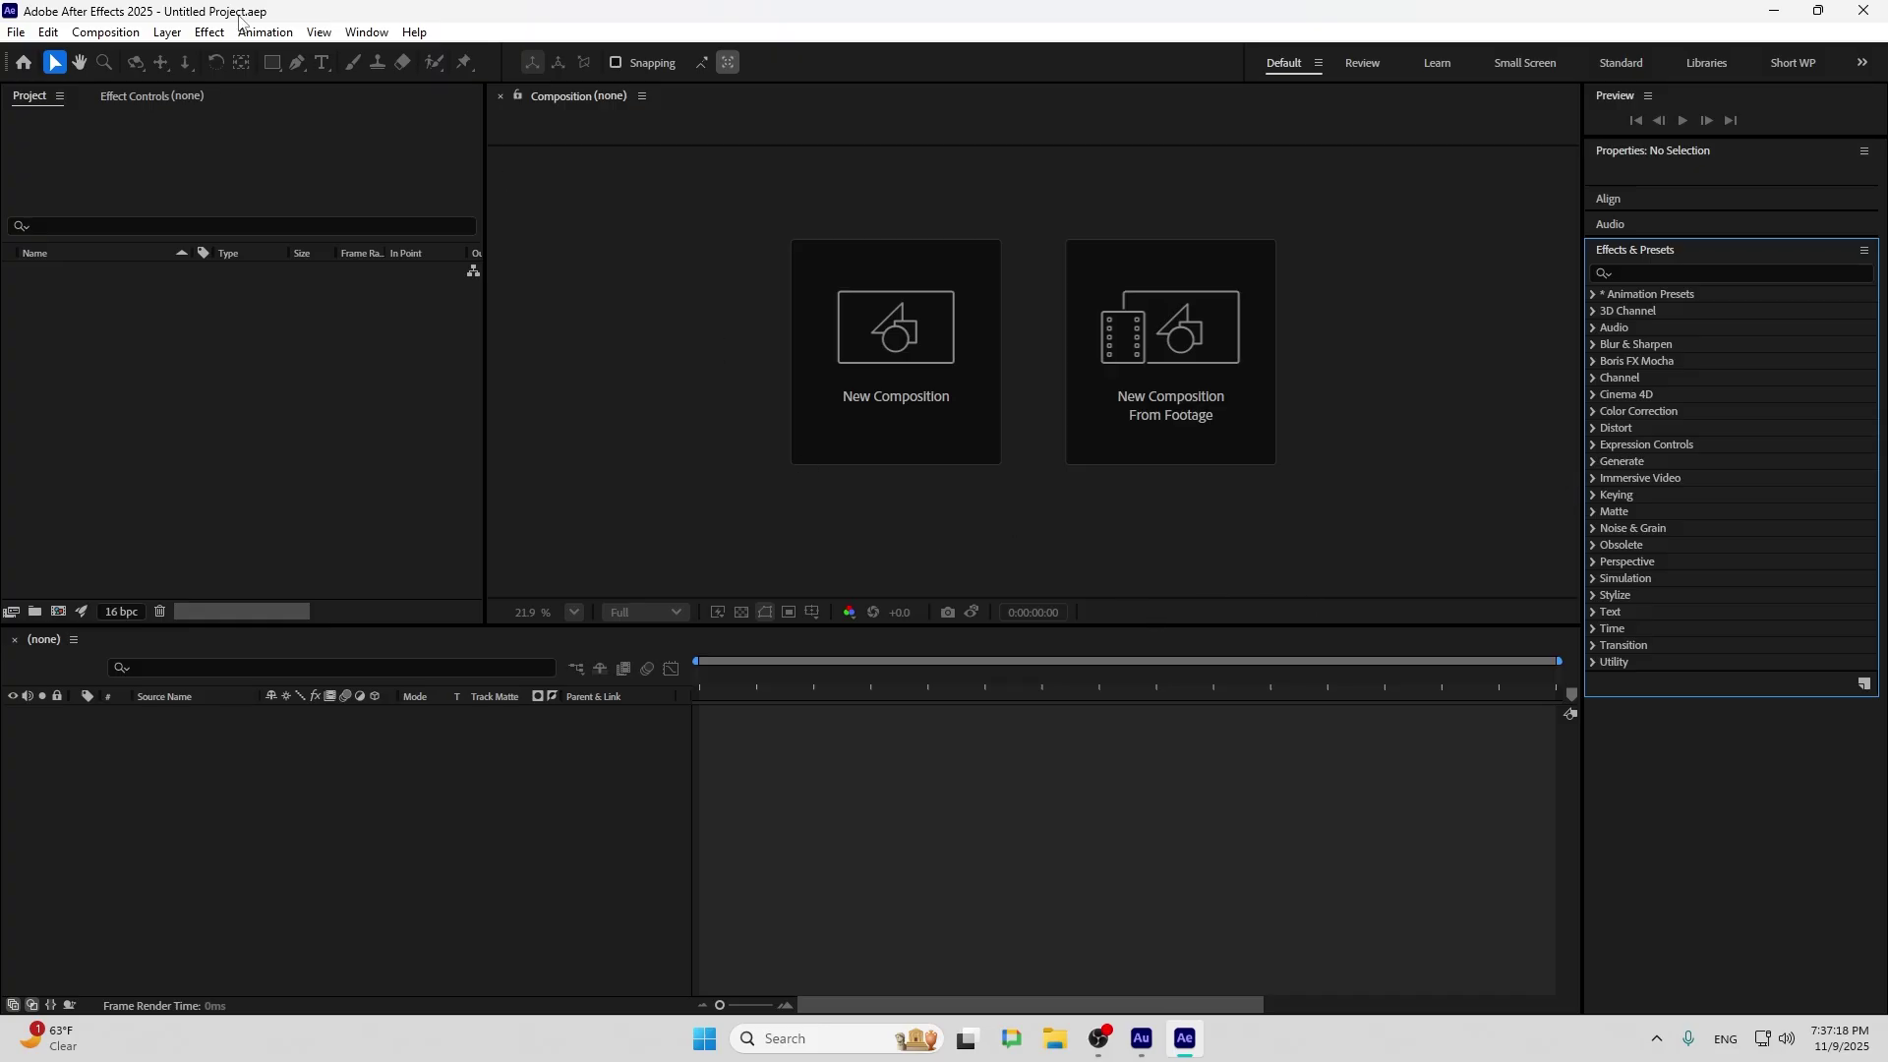
left_click(366, 32)
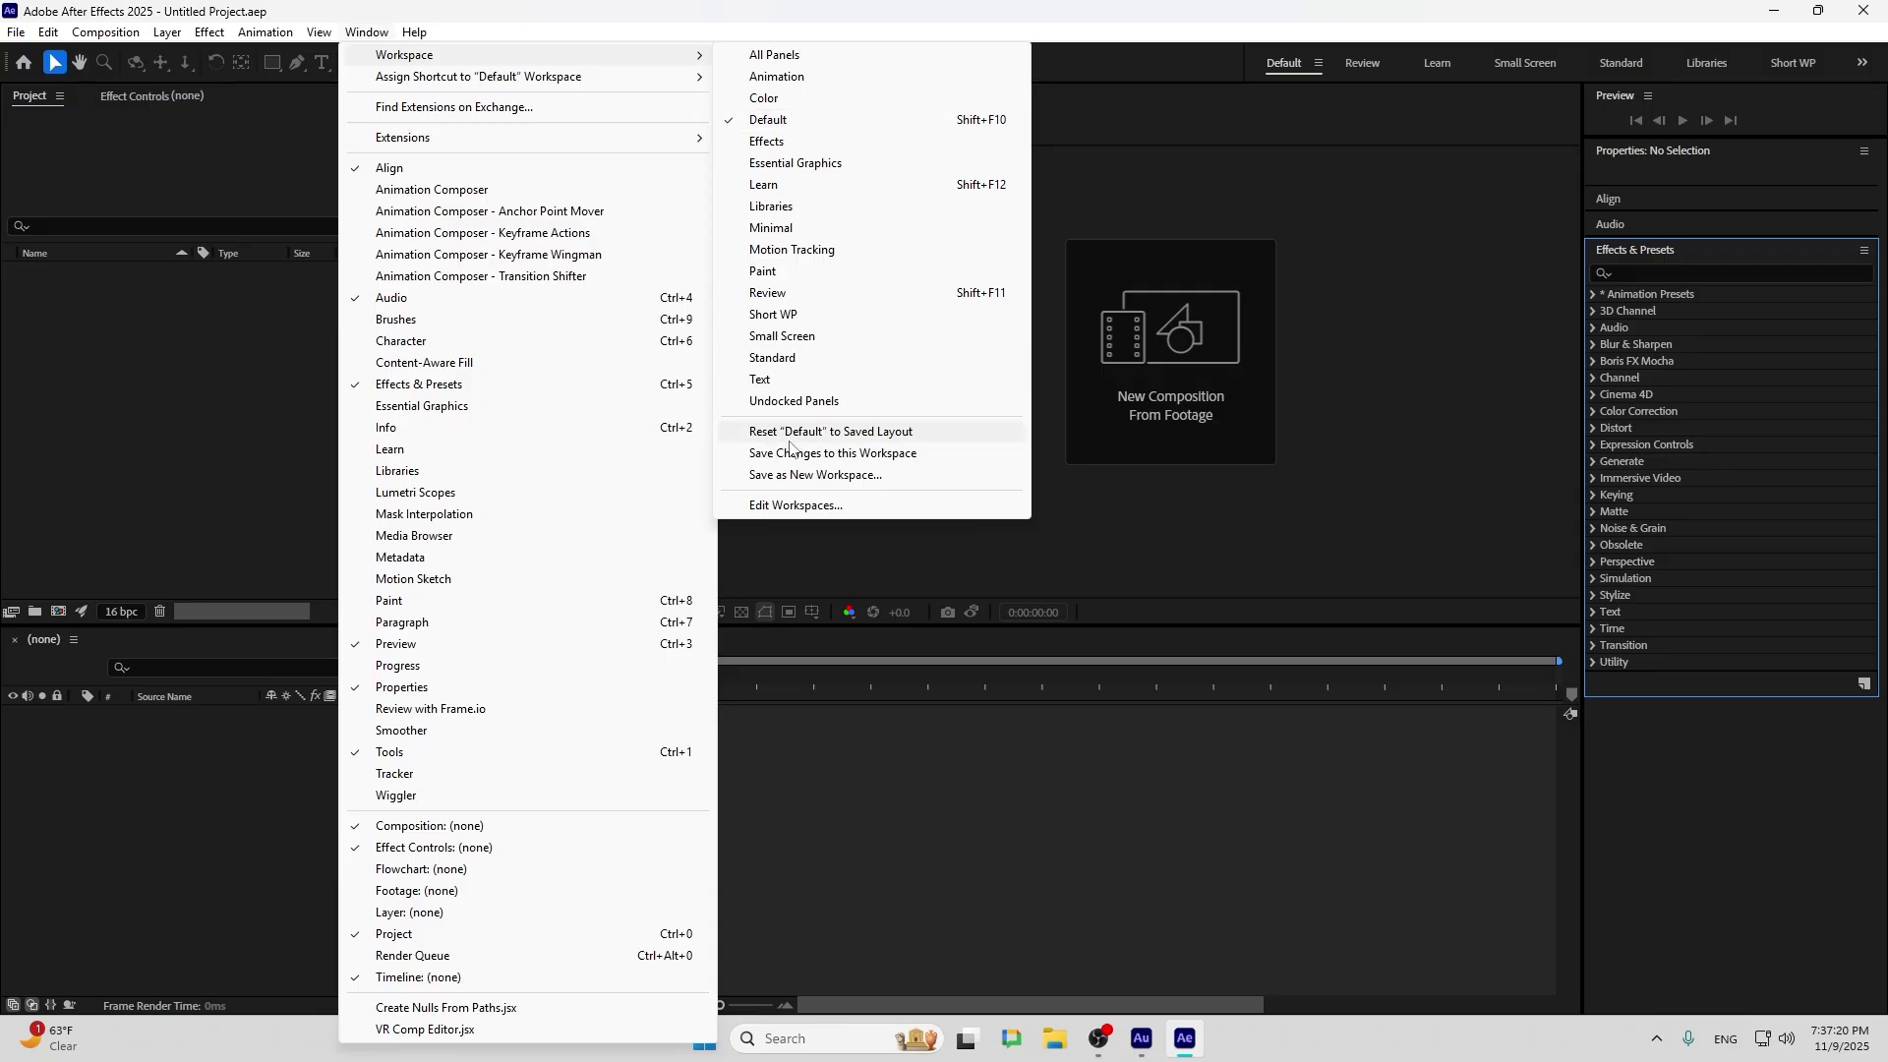
left_click(826, 426)
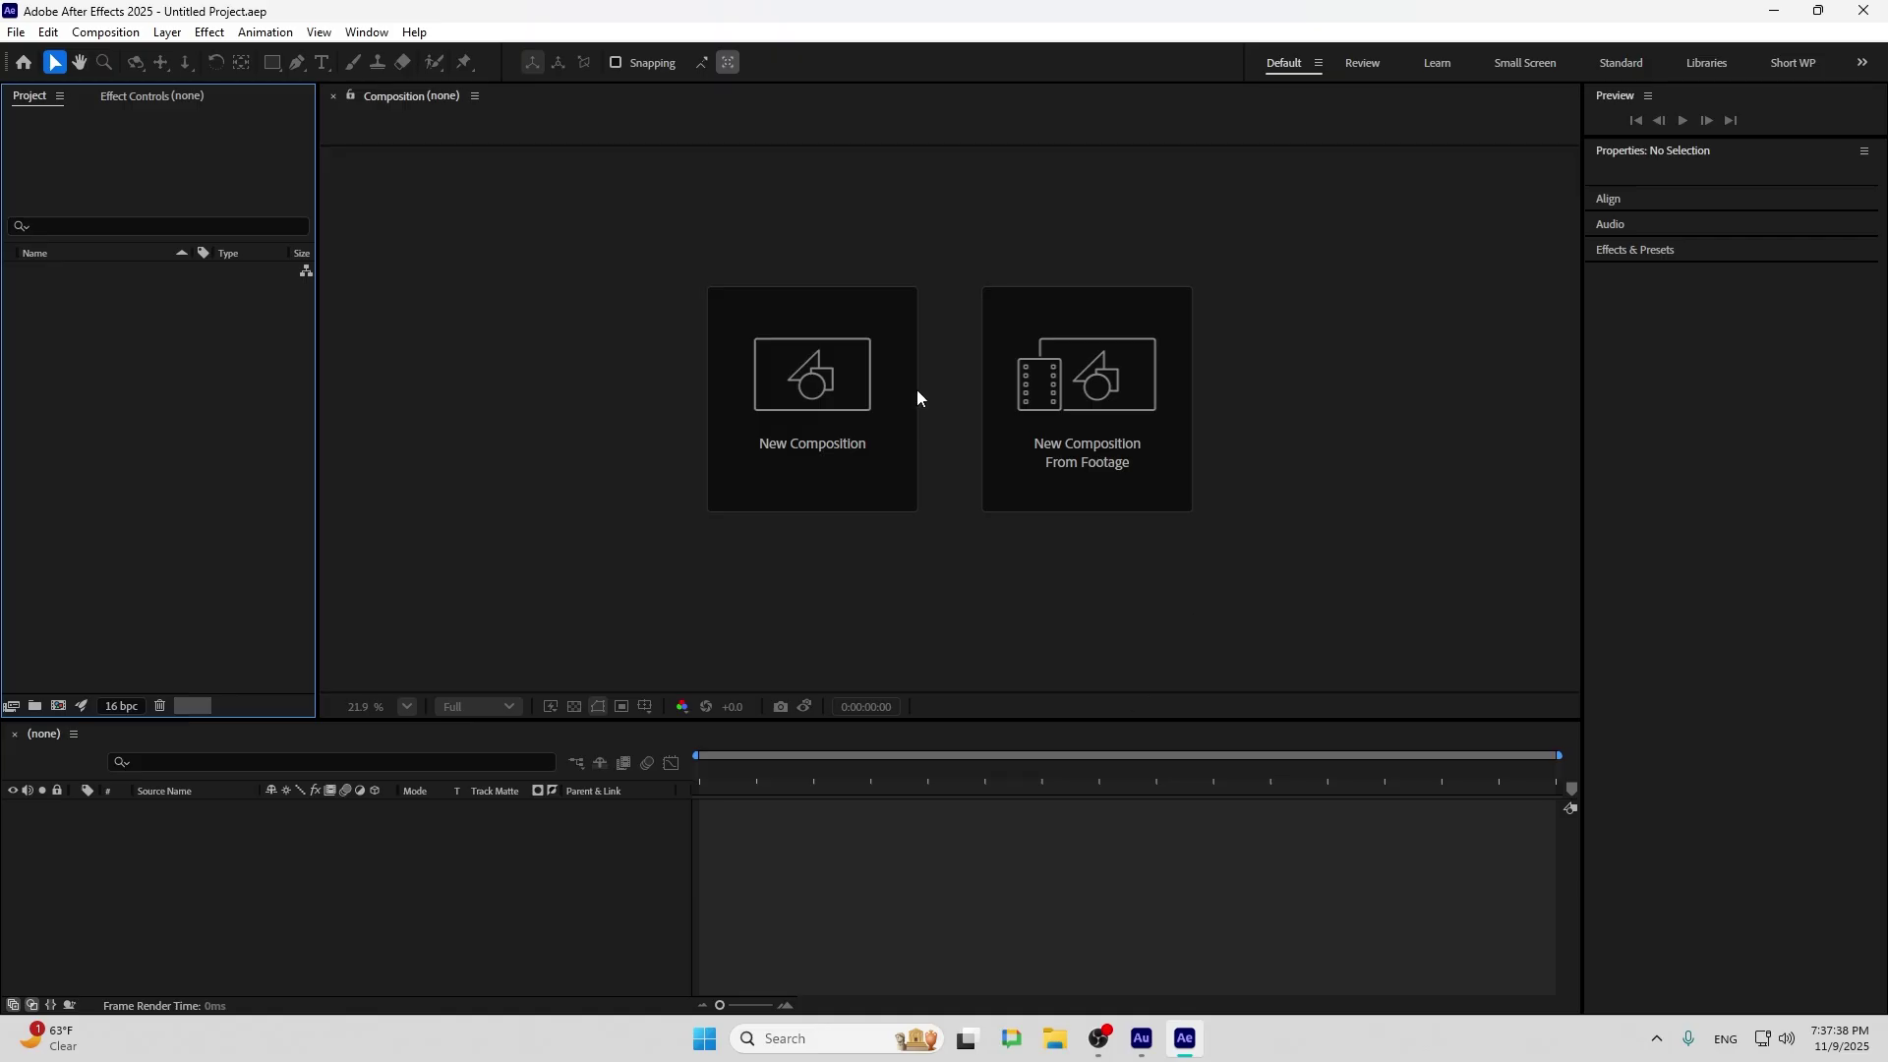
left_click(561, 409)
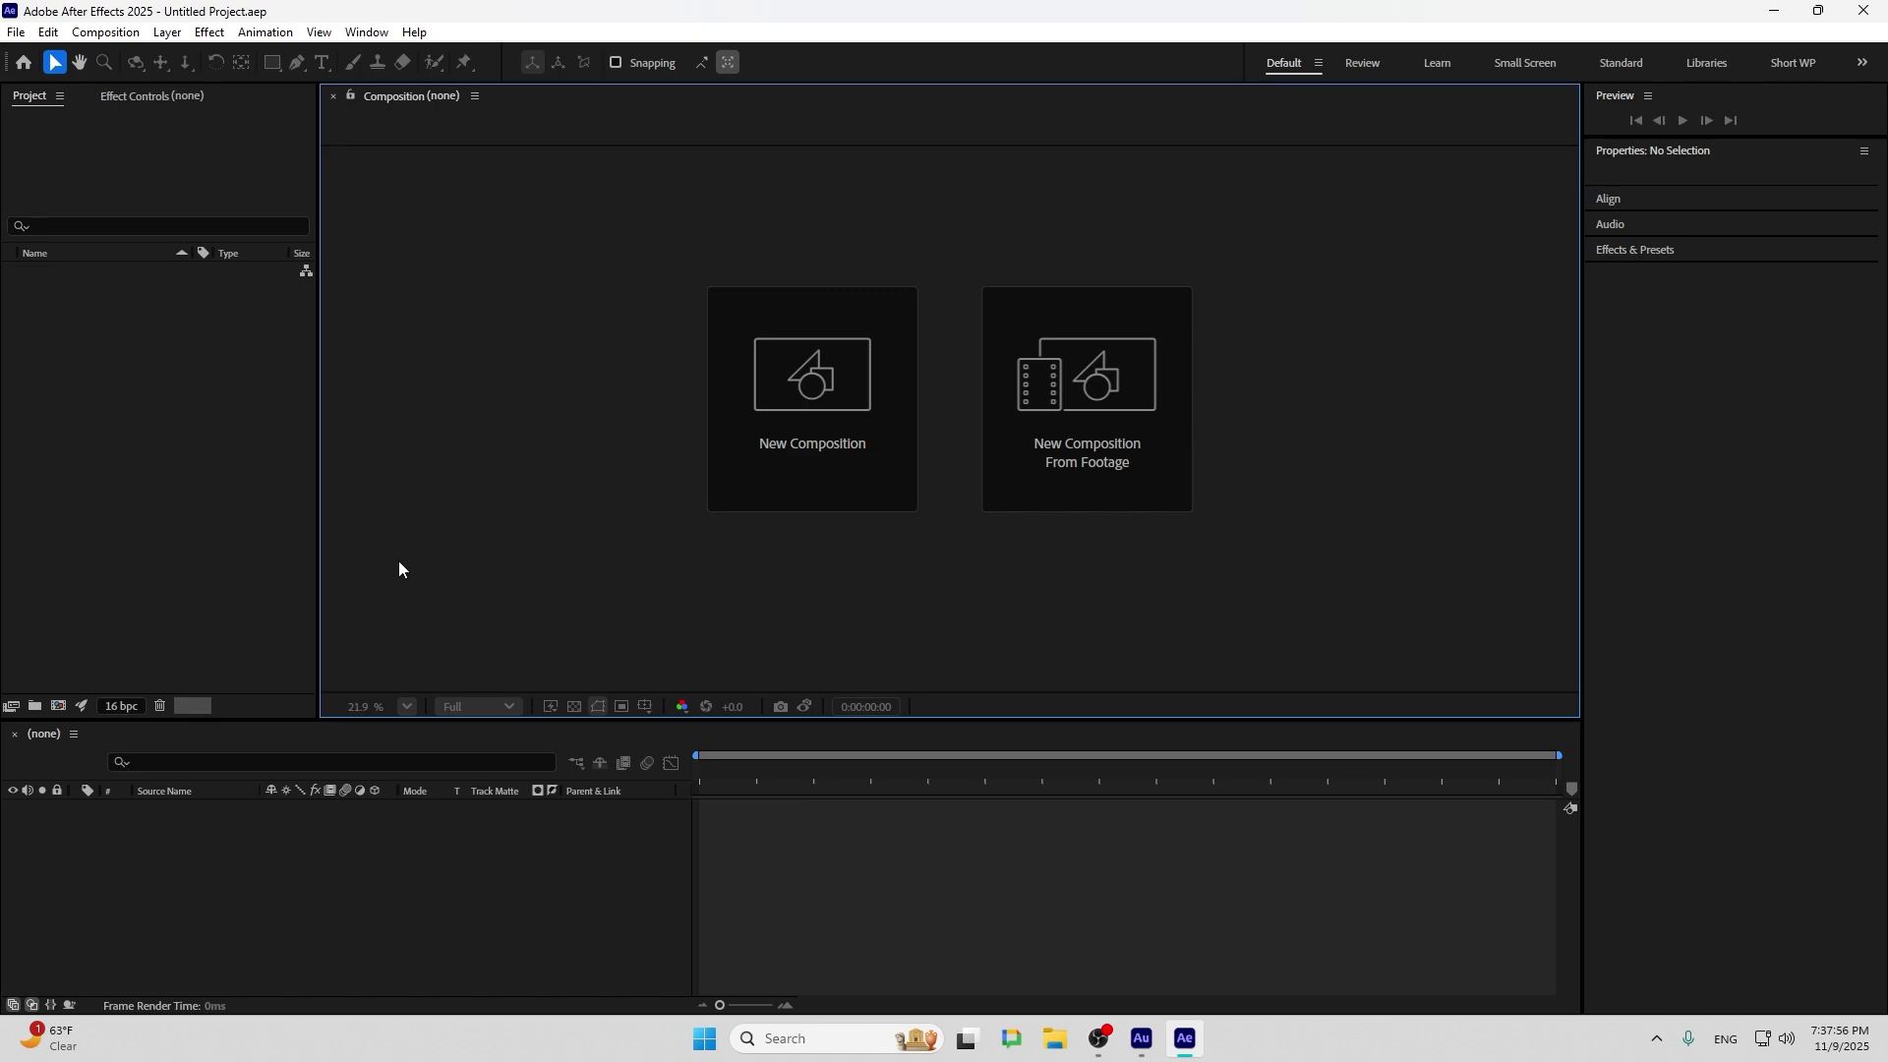
left_click(234, 479)
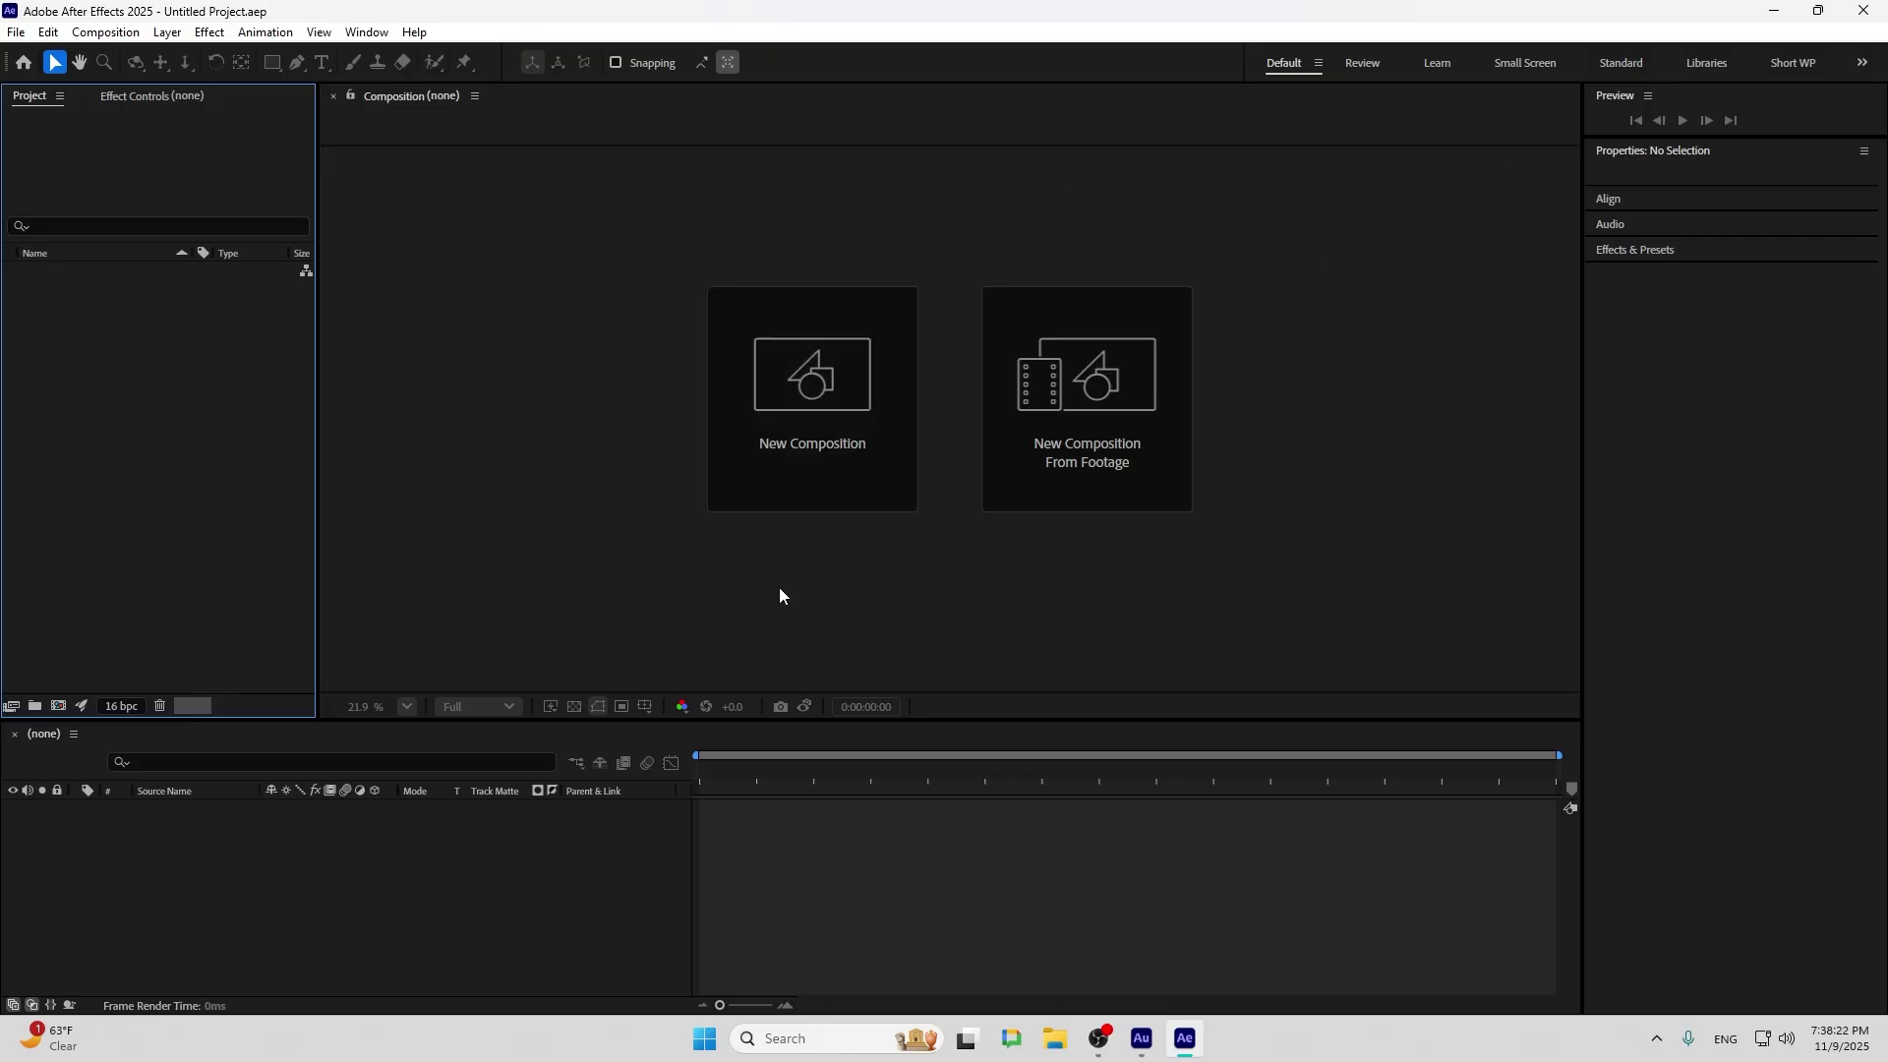
Show the Libraries panel, dock it between the Project and Composition panels, and widen it slightly
left_click(377, 33)
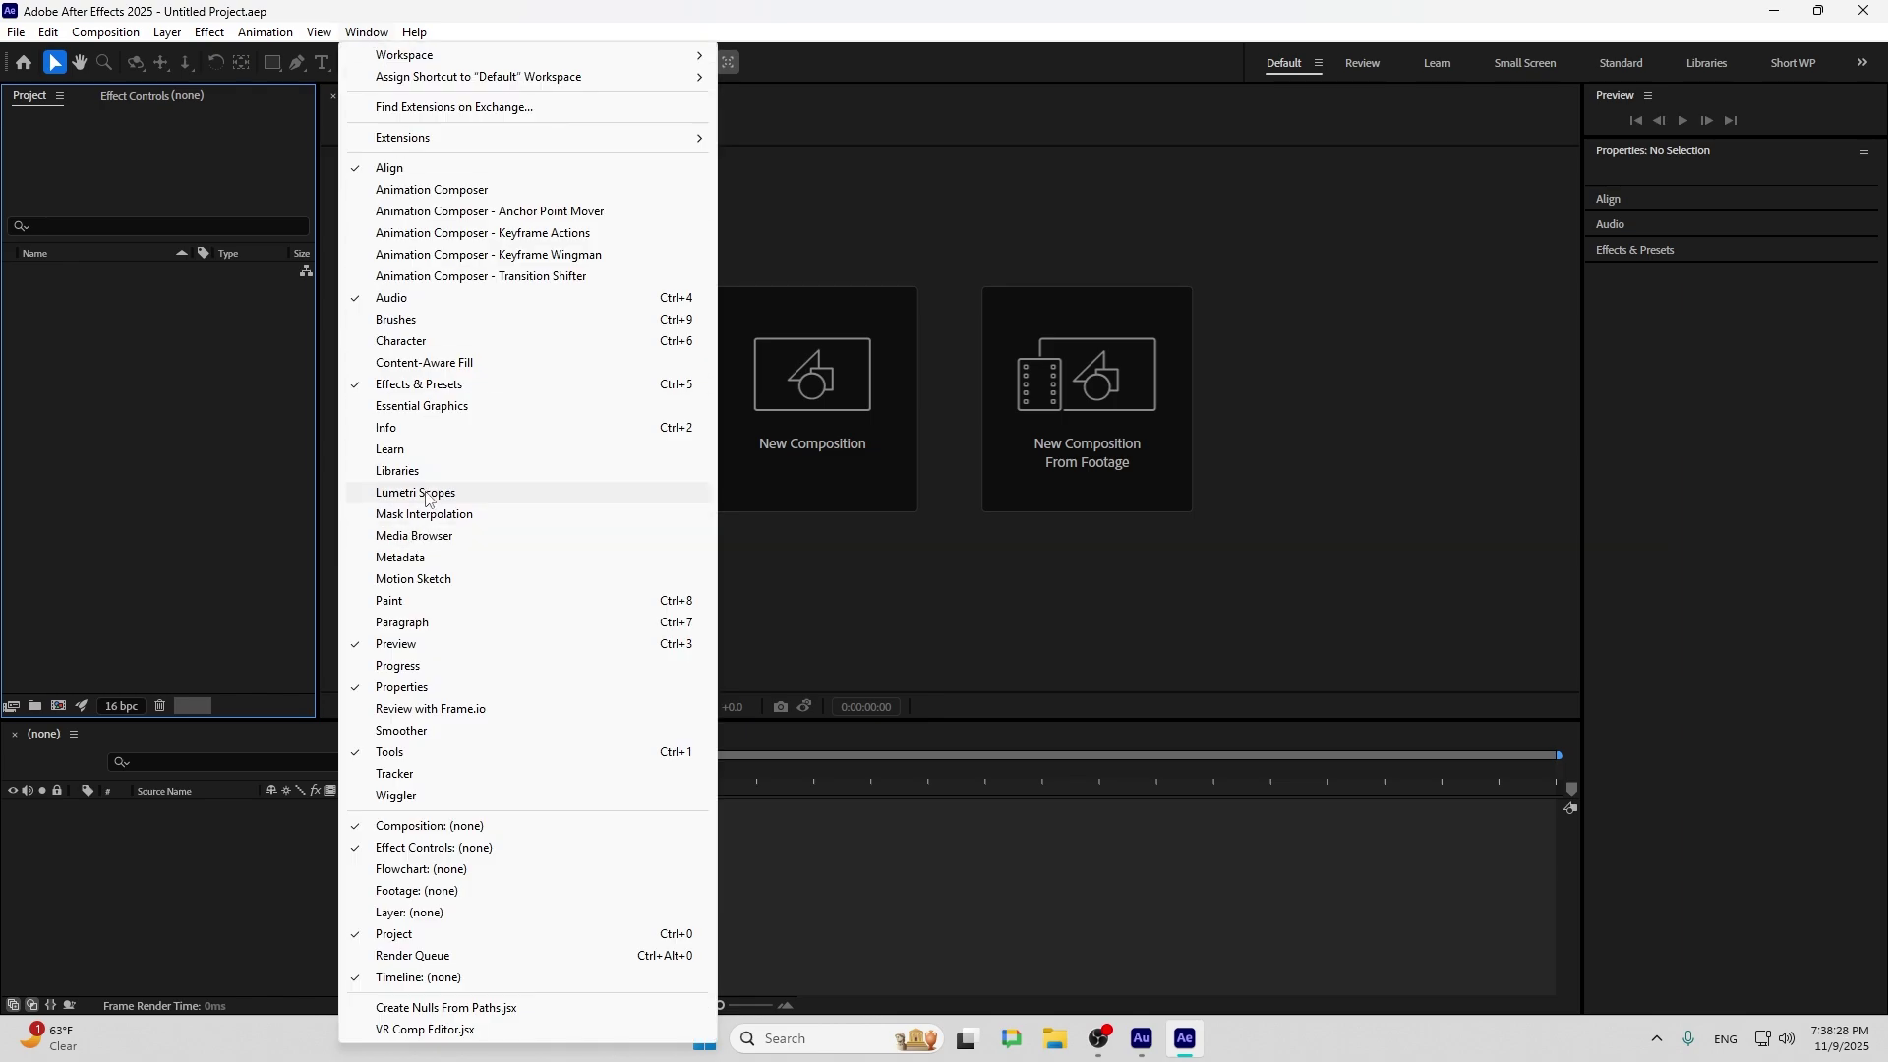
left_click(398, 471)
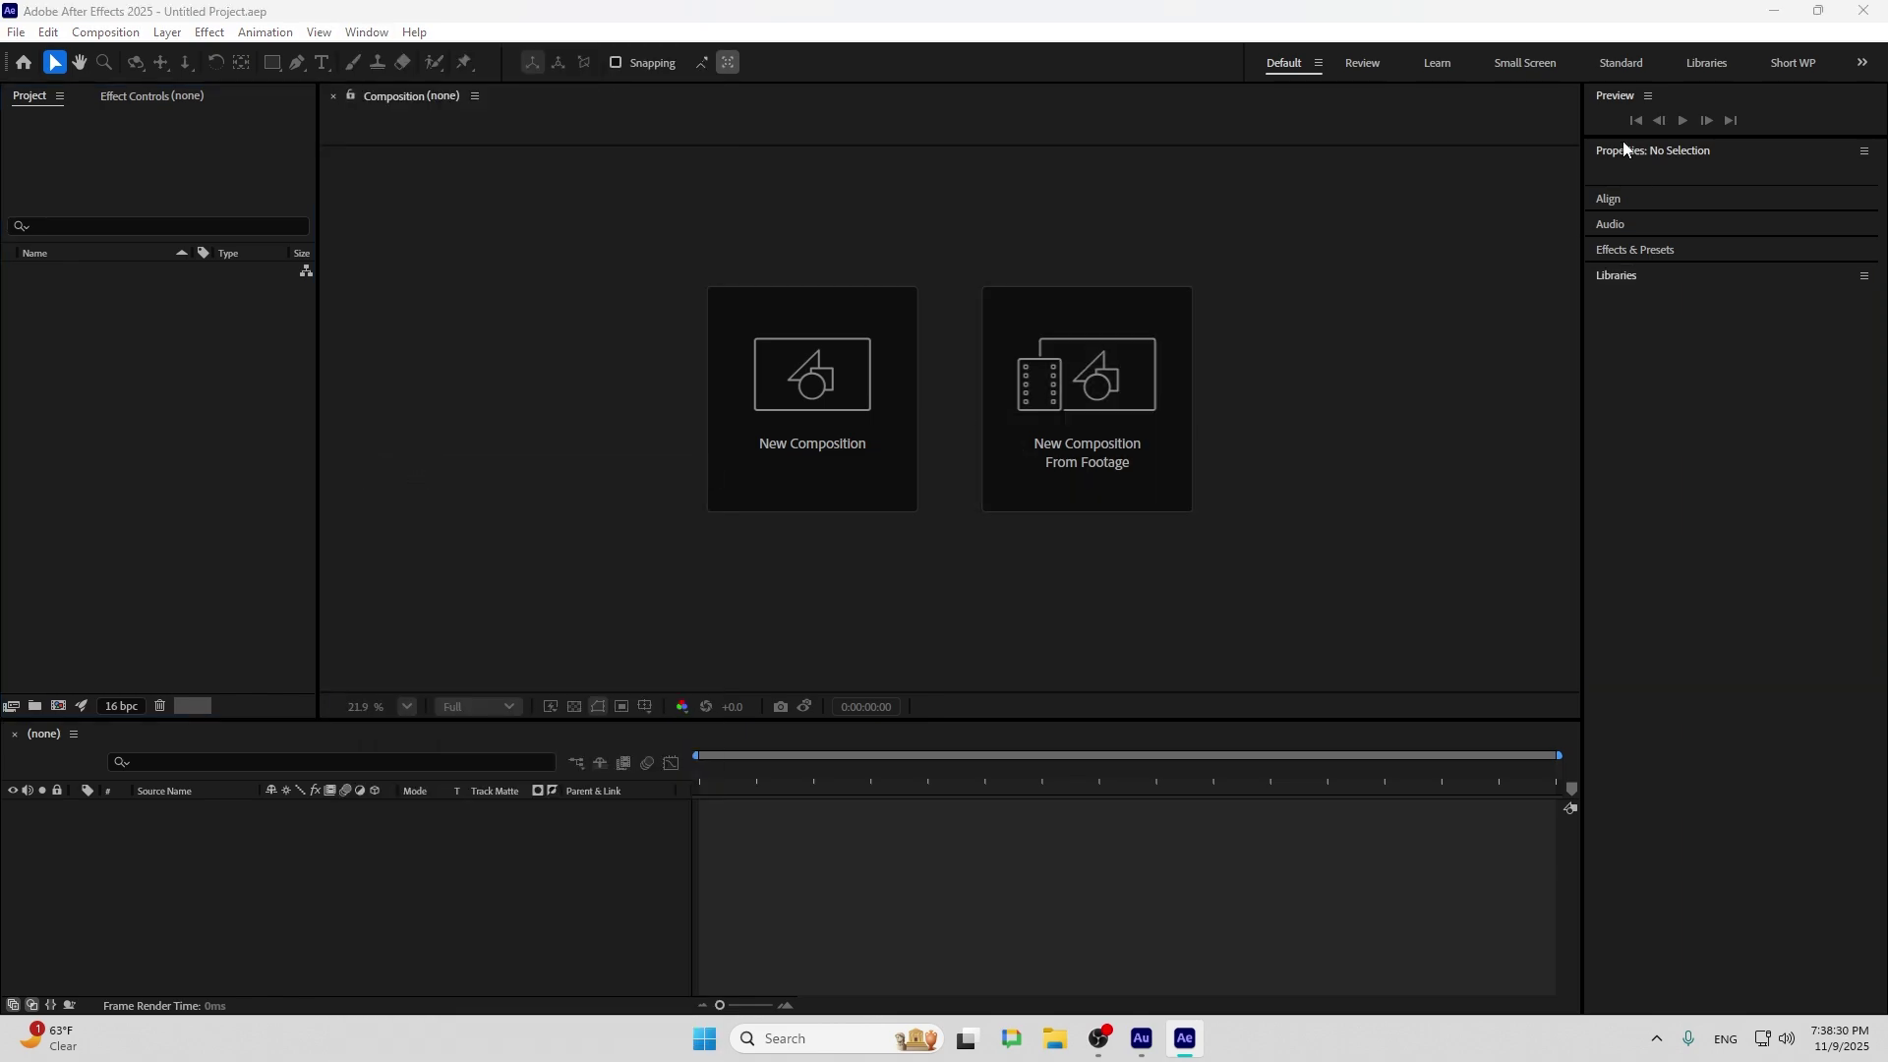
left_click(1622, 280)
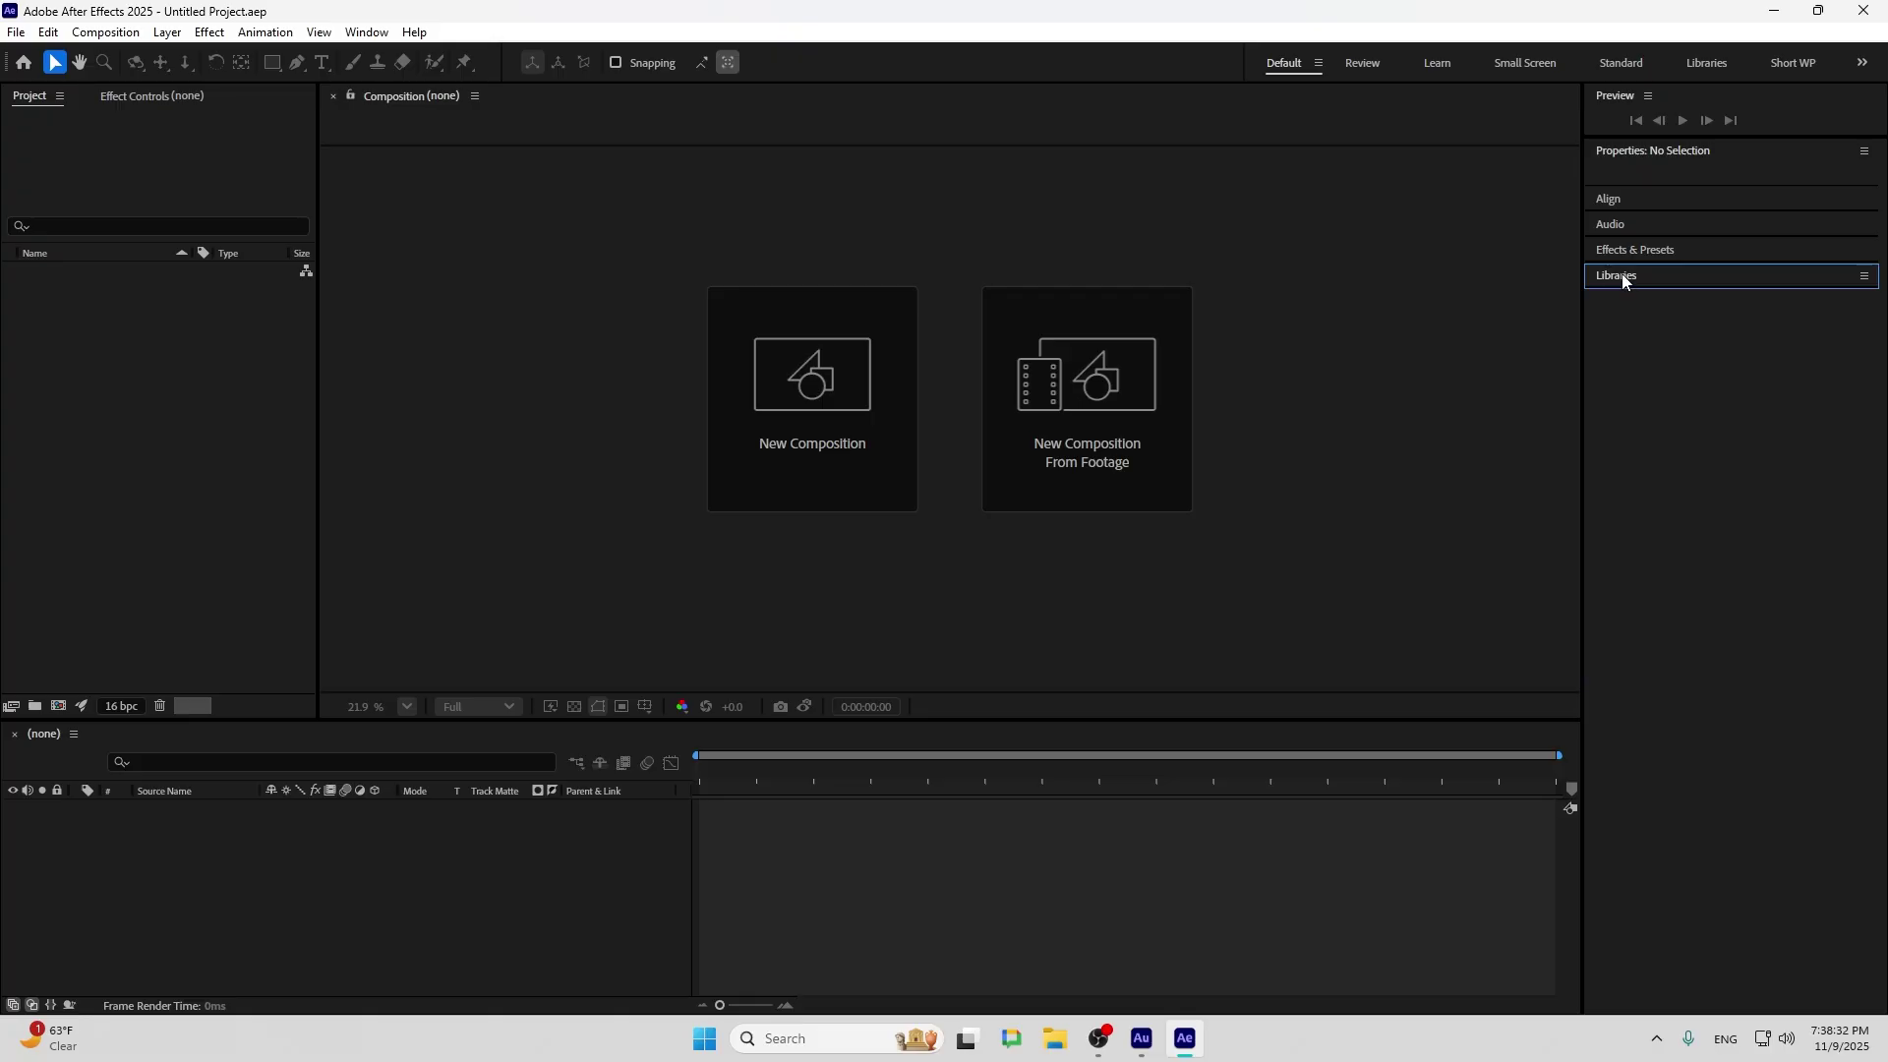
left_click_drag(1626, 278, 333, 318)
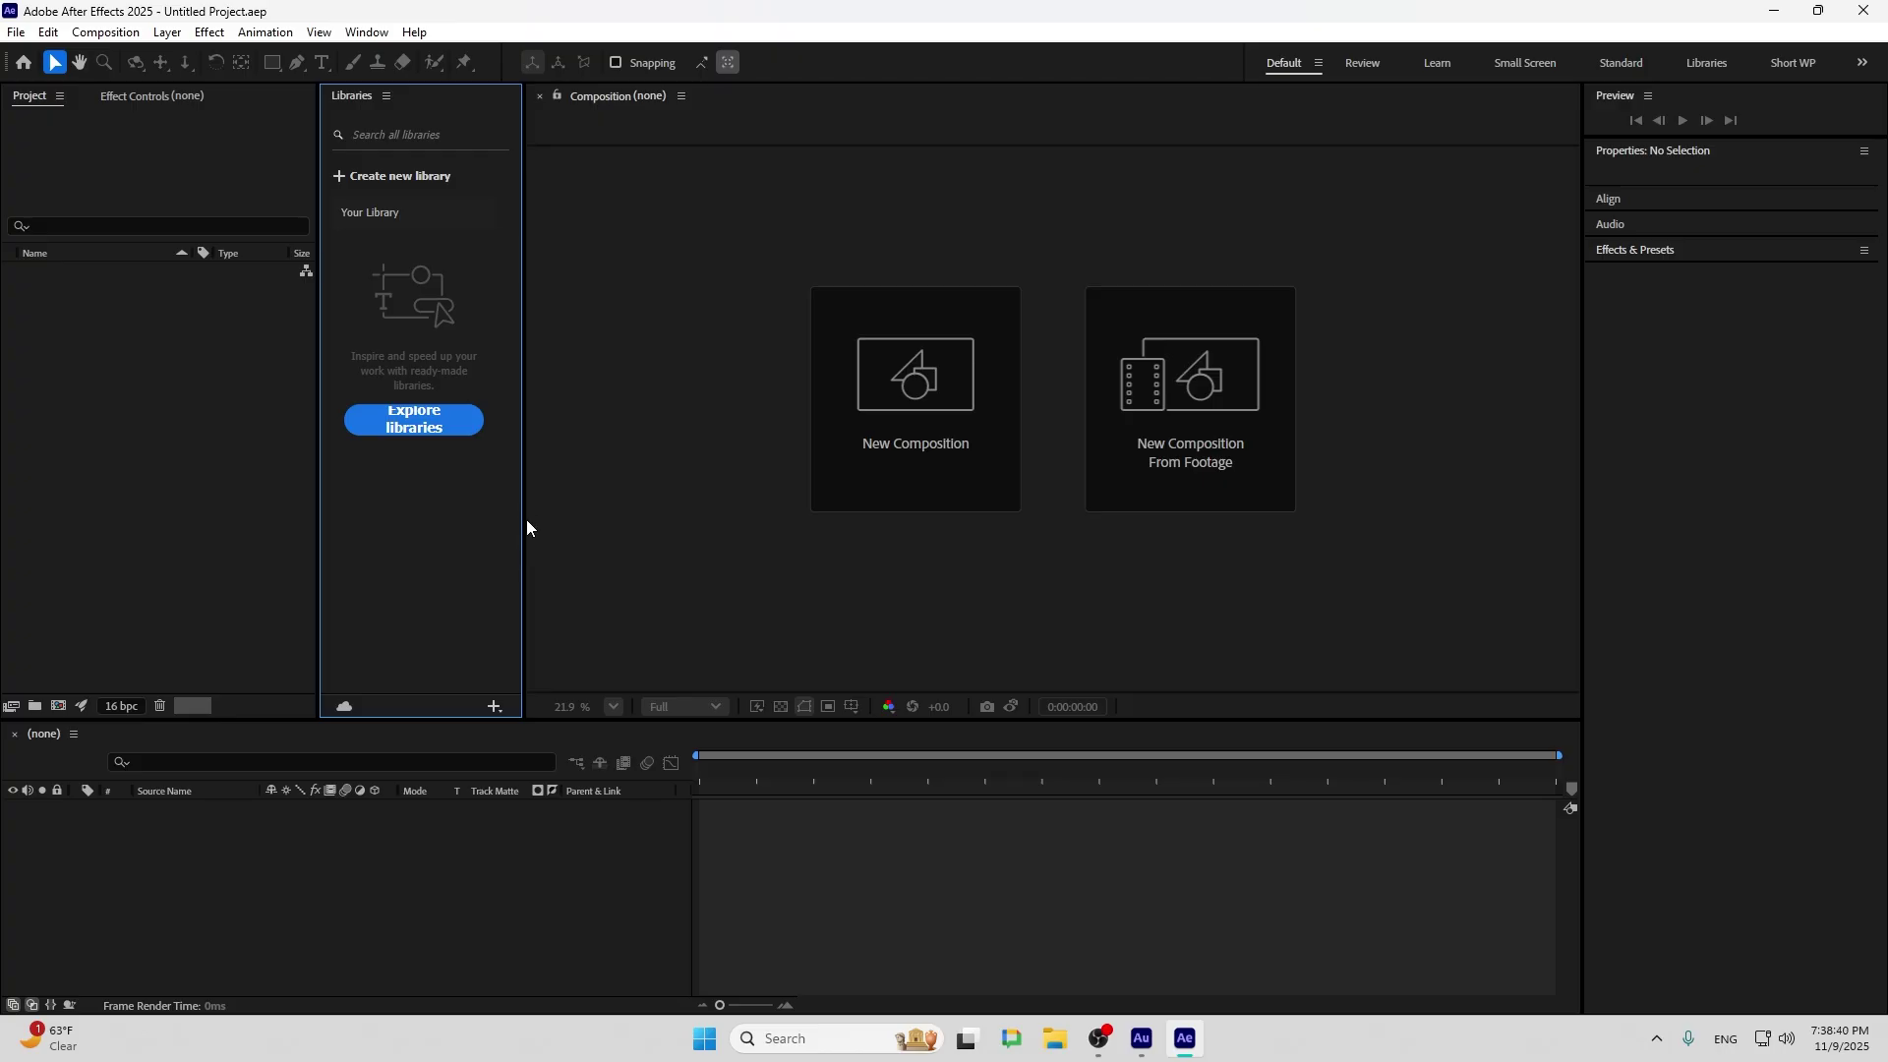
mouse_move(524, 518)
left_mouse_down()
mouse_move(662, 506)
mouse_move(533, 514)
mouse_move(556, 512)
left_mouse_up()
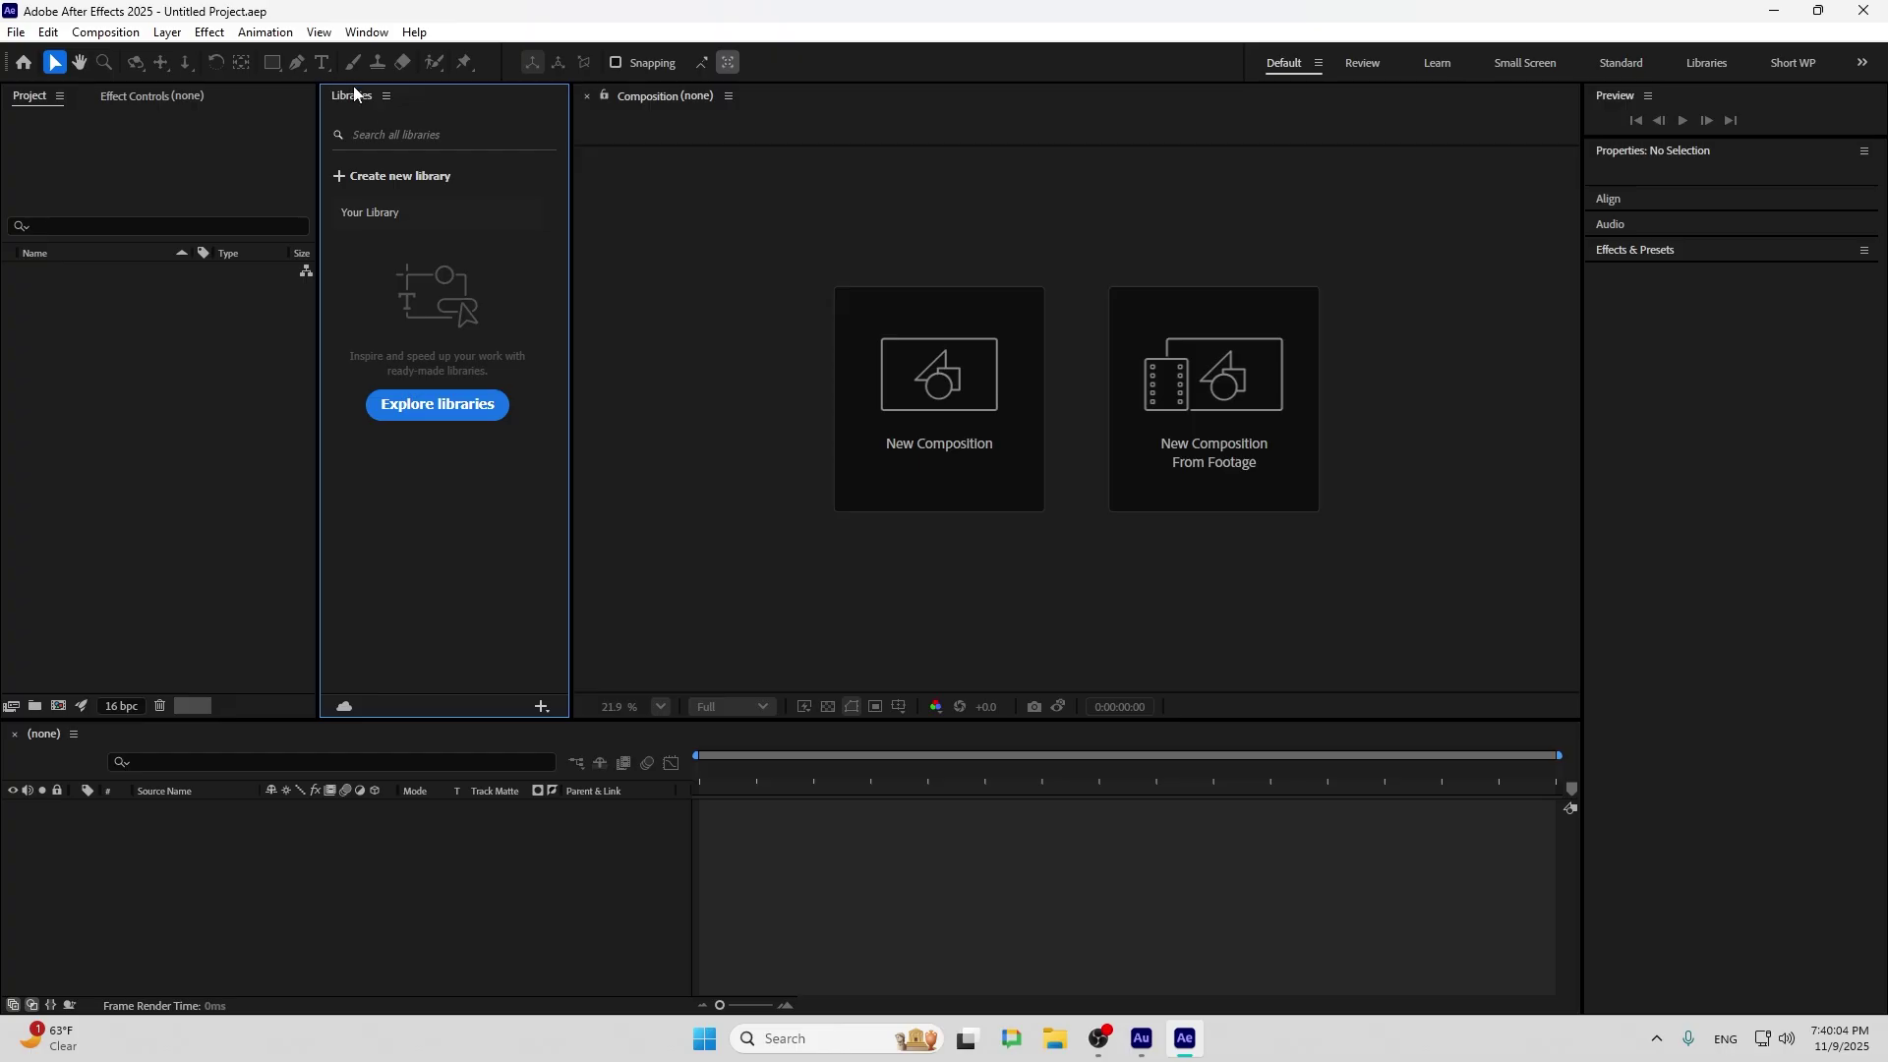
Reset the Default workspace to its saved layout to discard the Libraries panel changes
left_click(365, 31)
mouse_move(442, 55)
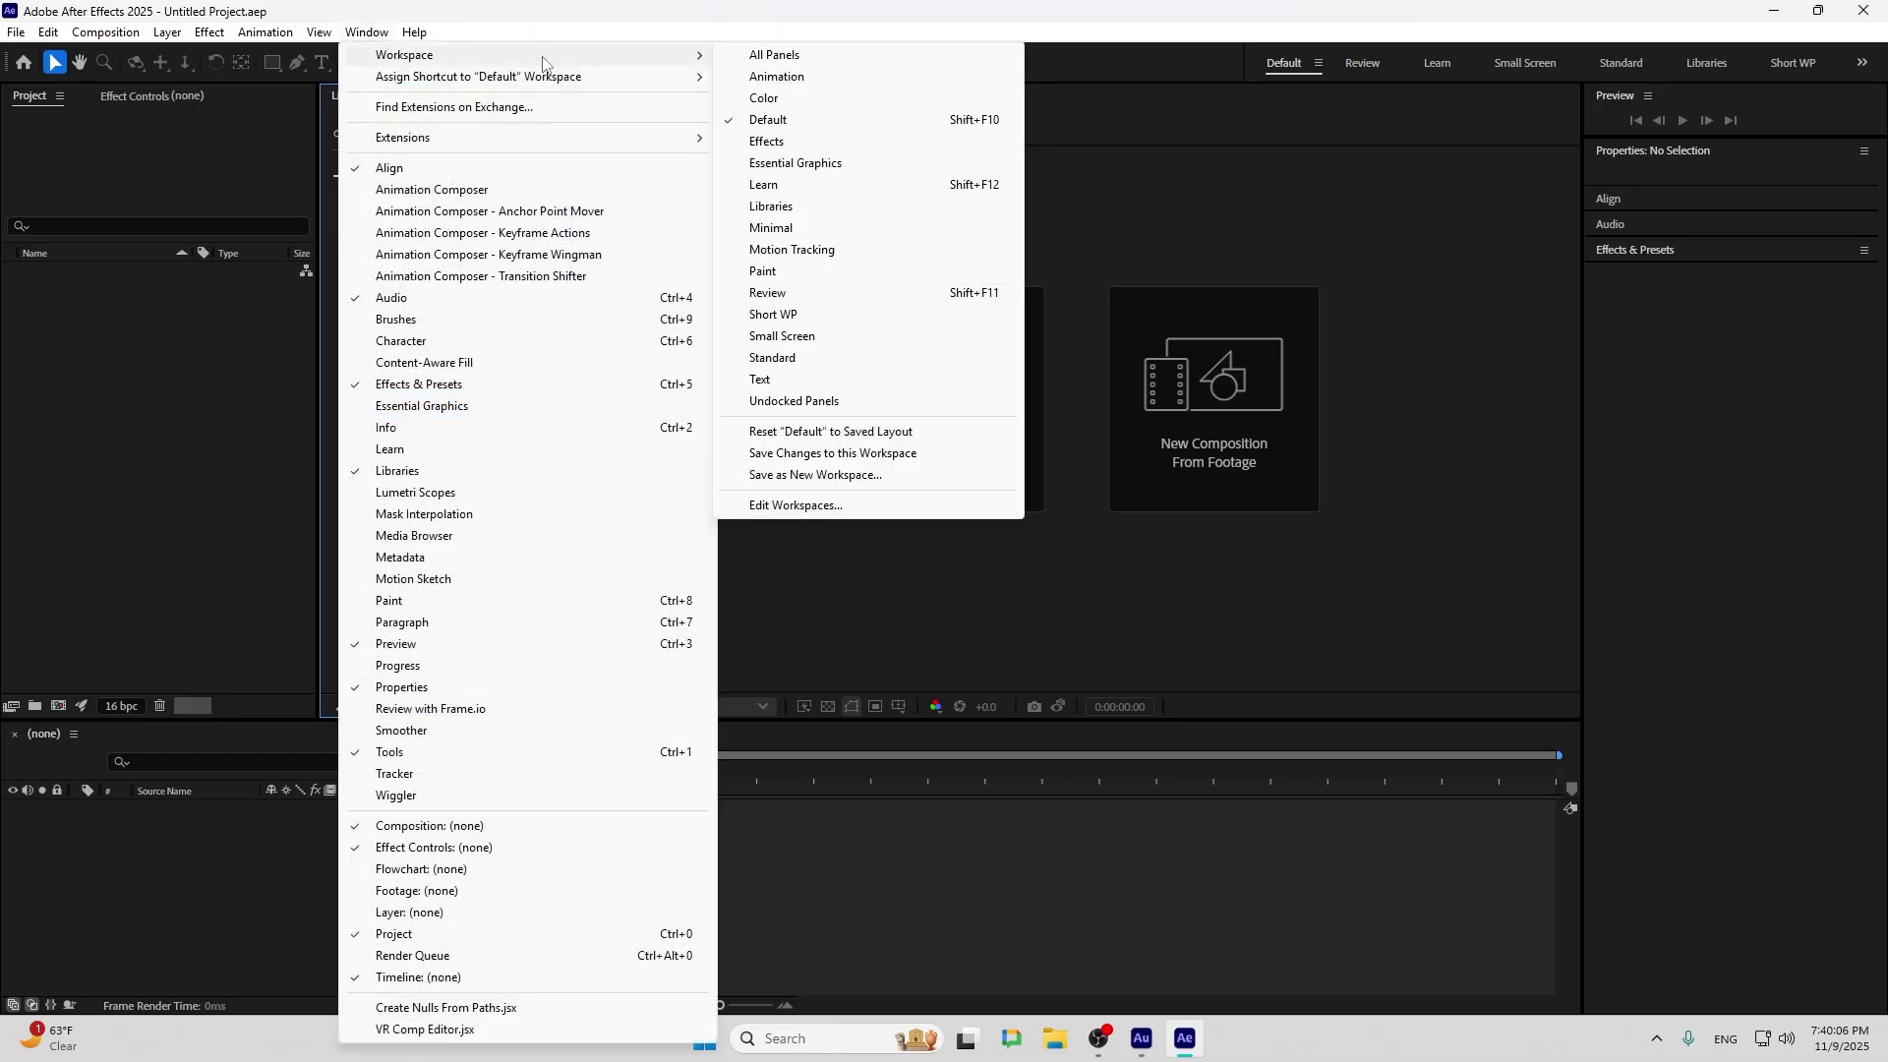
left_click(826, 432)
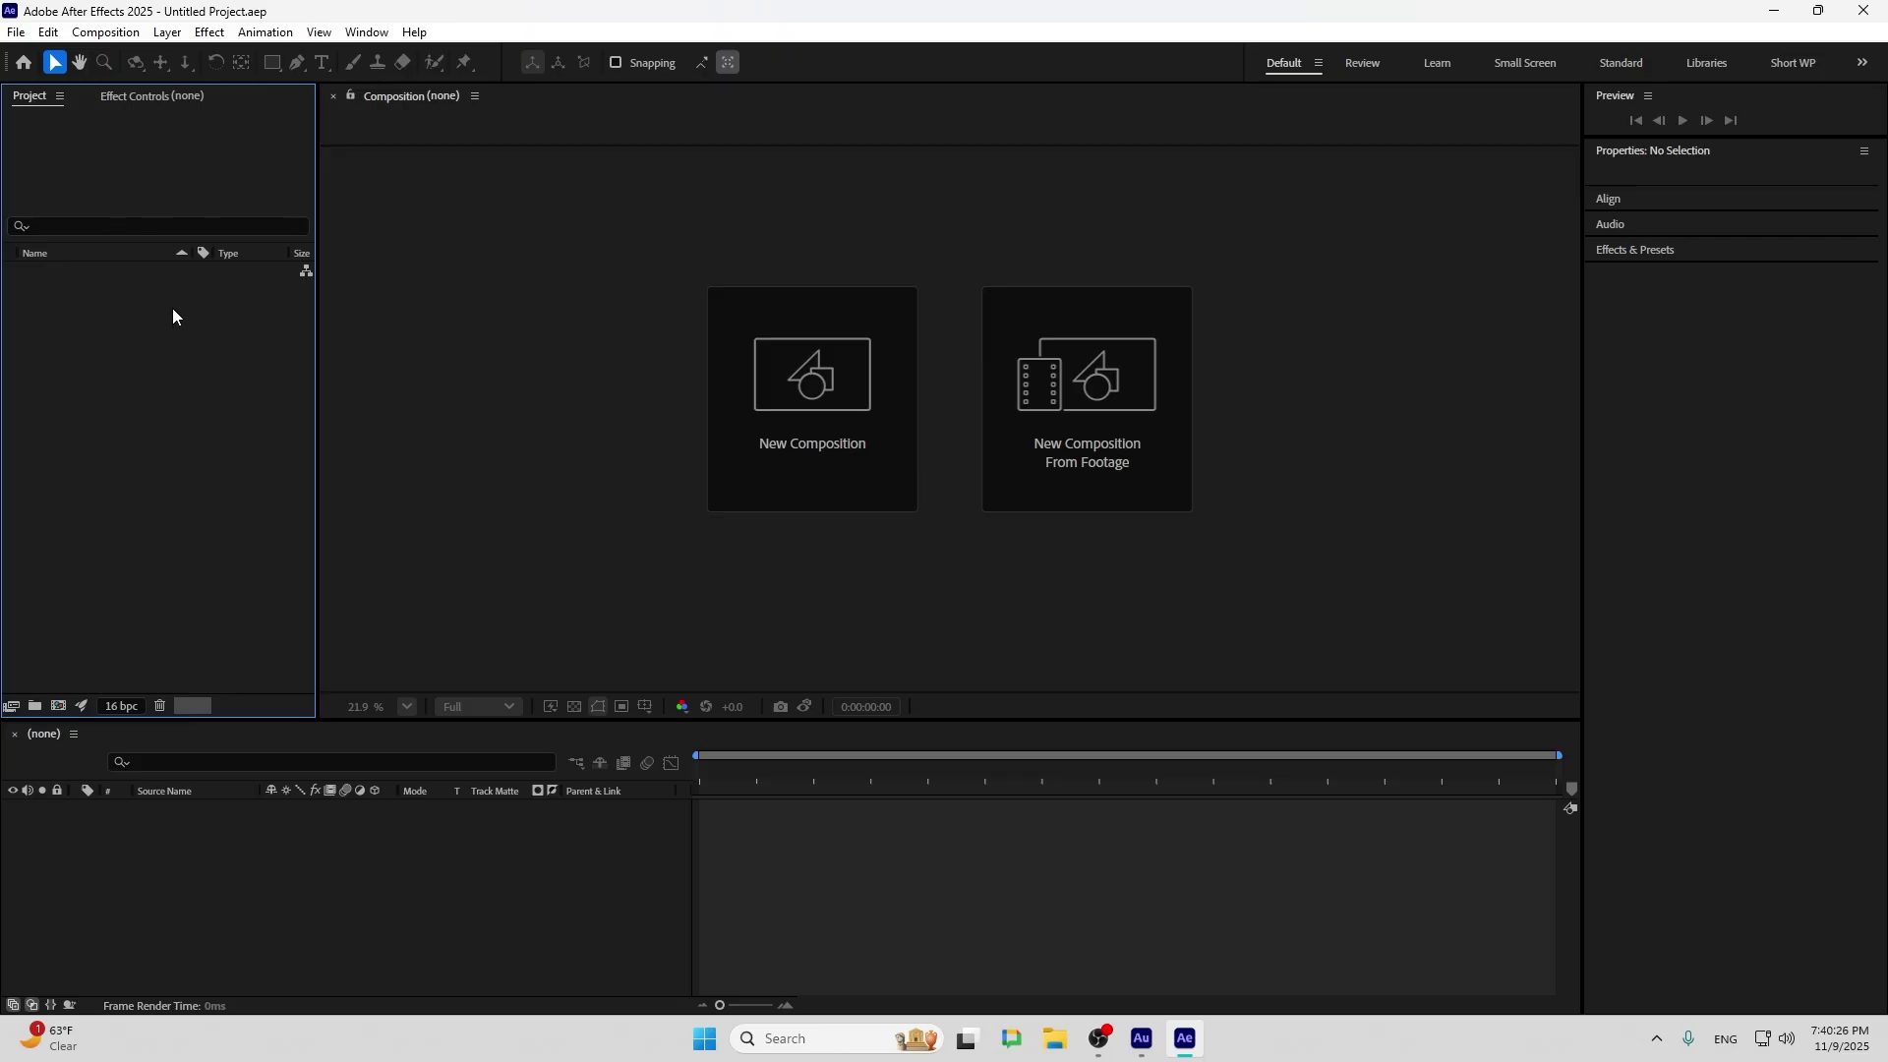
Import Marketing_video_Pippit_20251108194433.mp4 from Downloads as footage and create a composition from it in the timeline
double_click(102, 414)
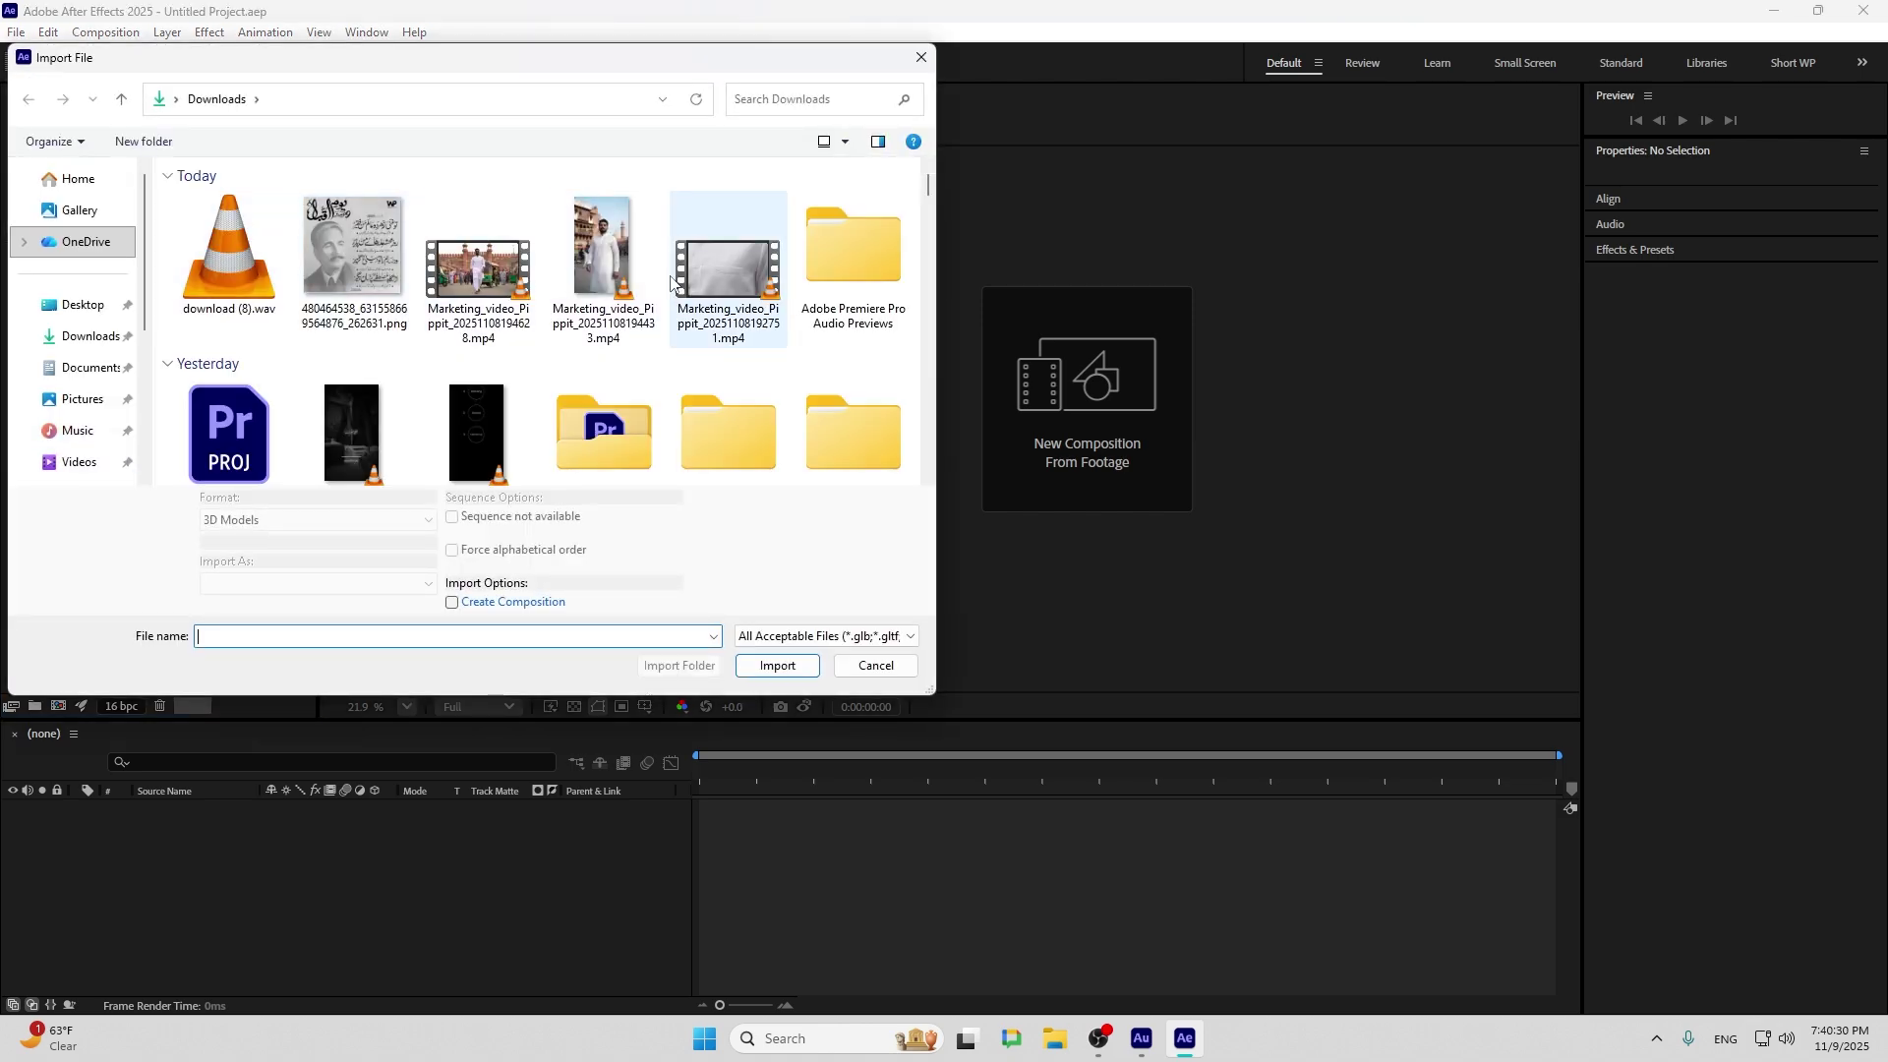
left_click(598, 241)
left_click(729, 293)
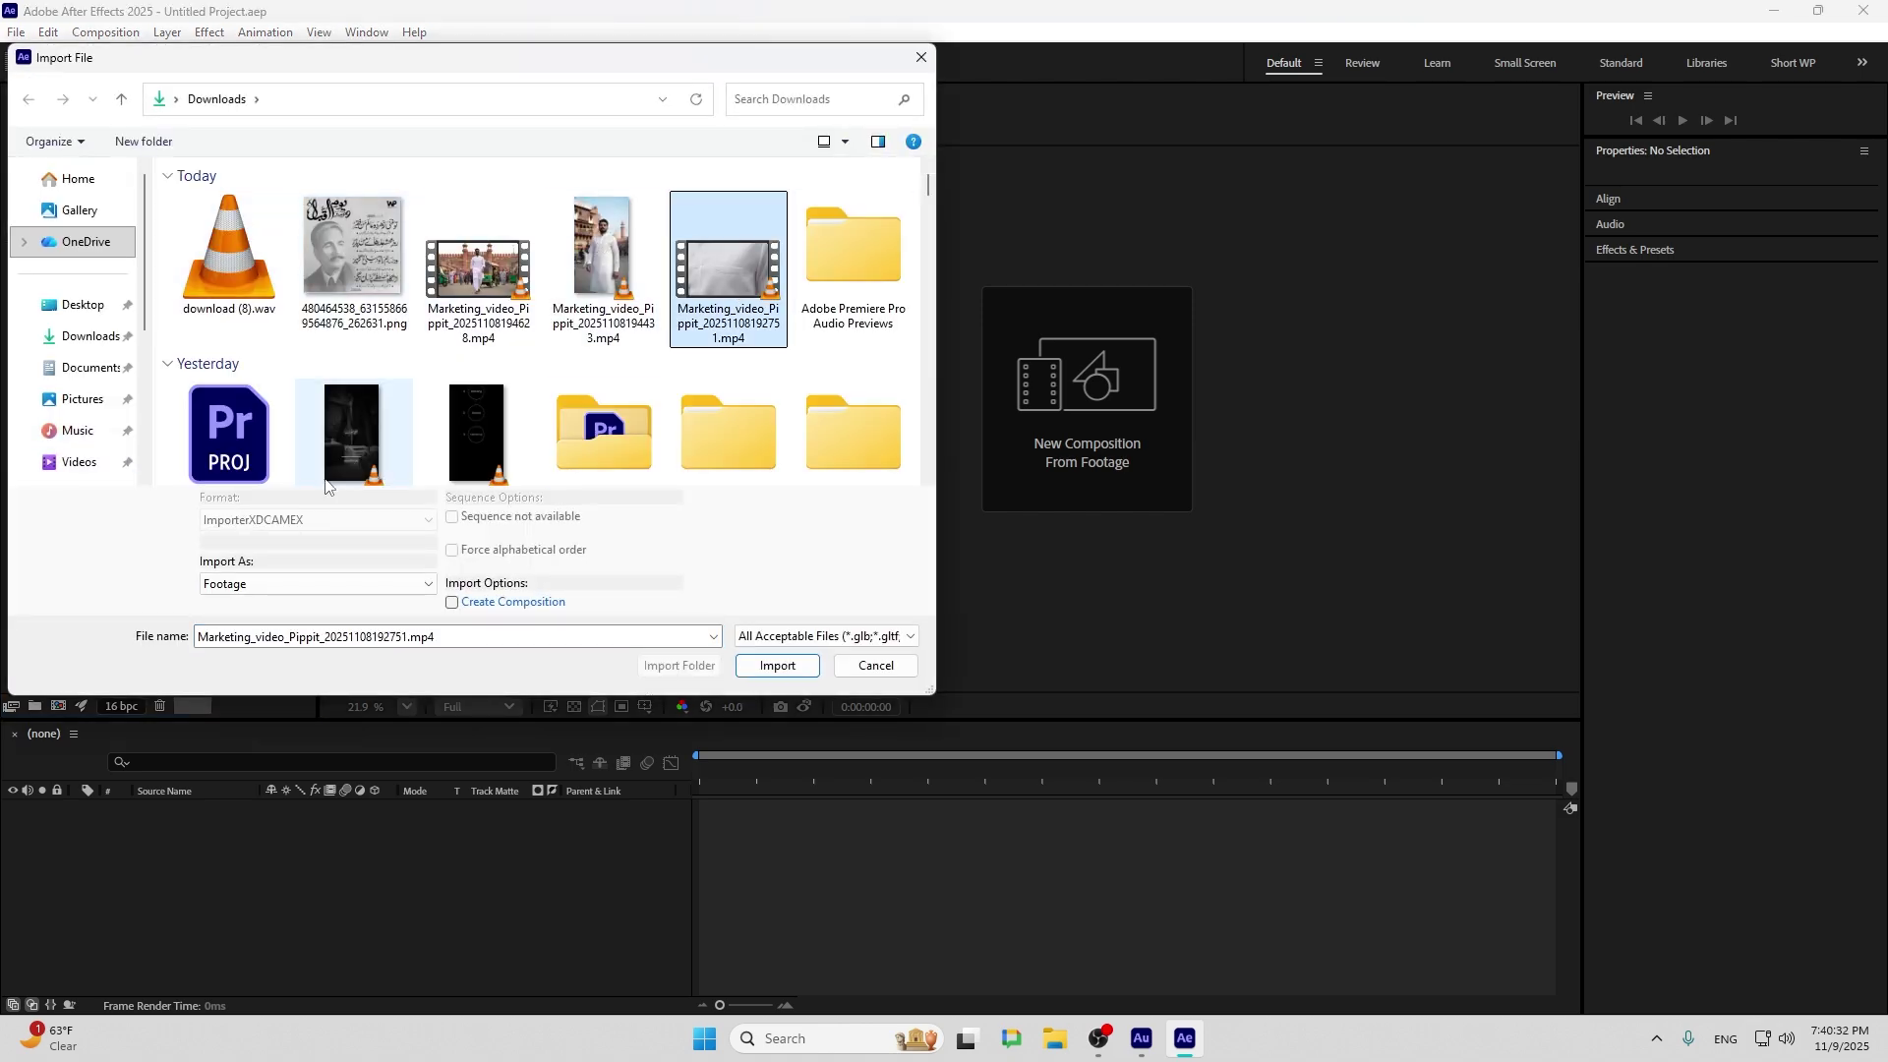
left_click(599, 252)
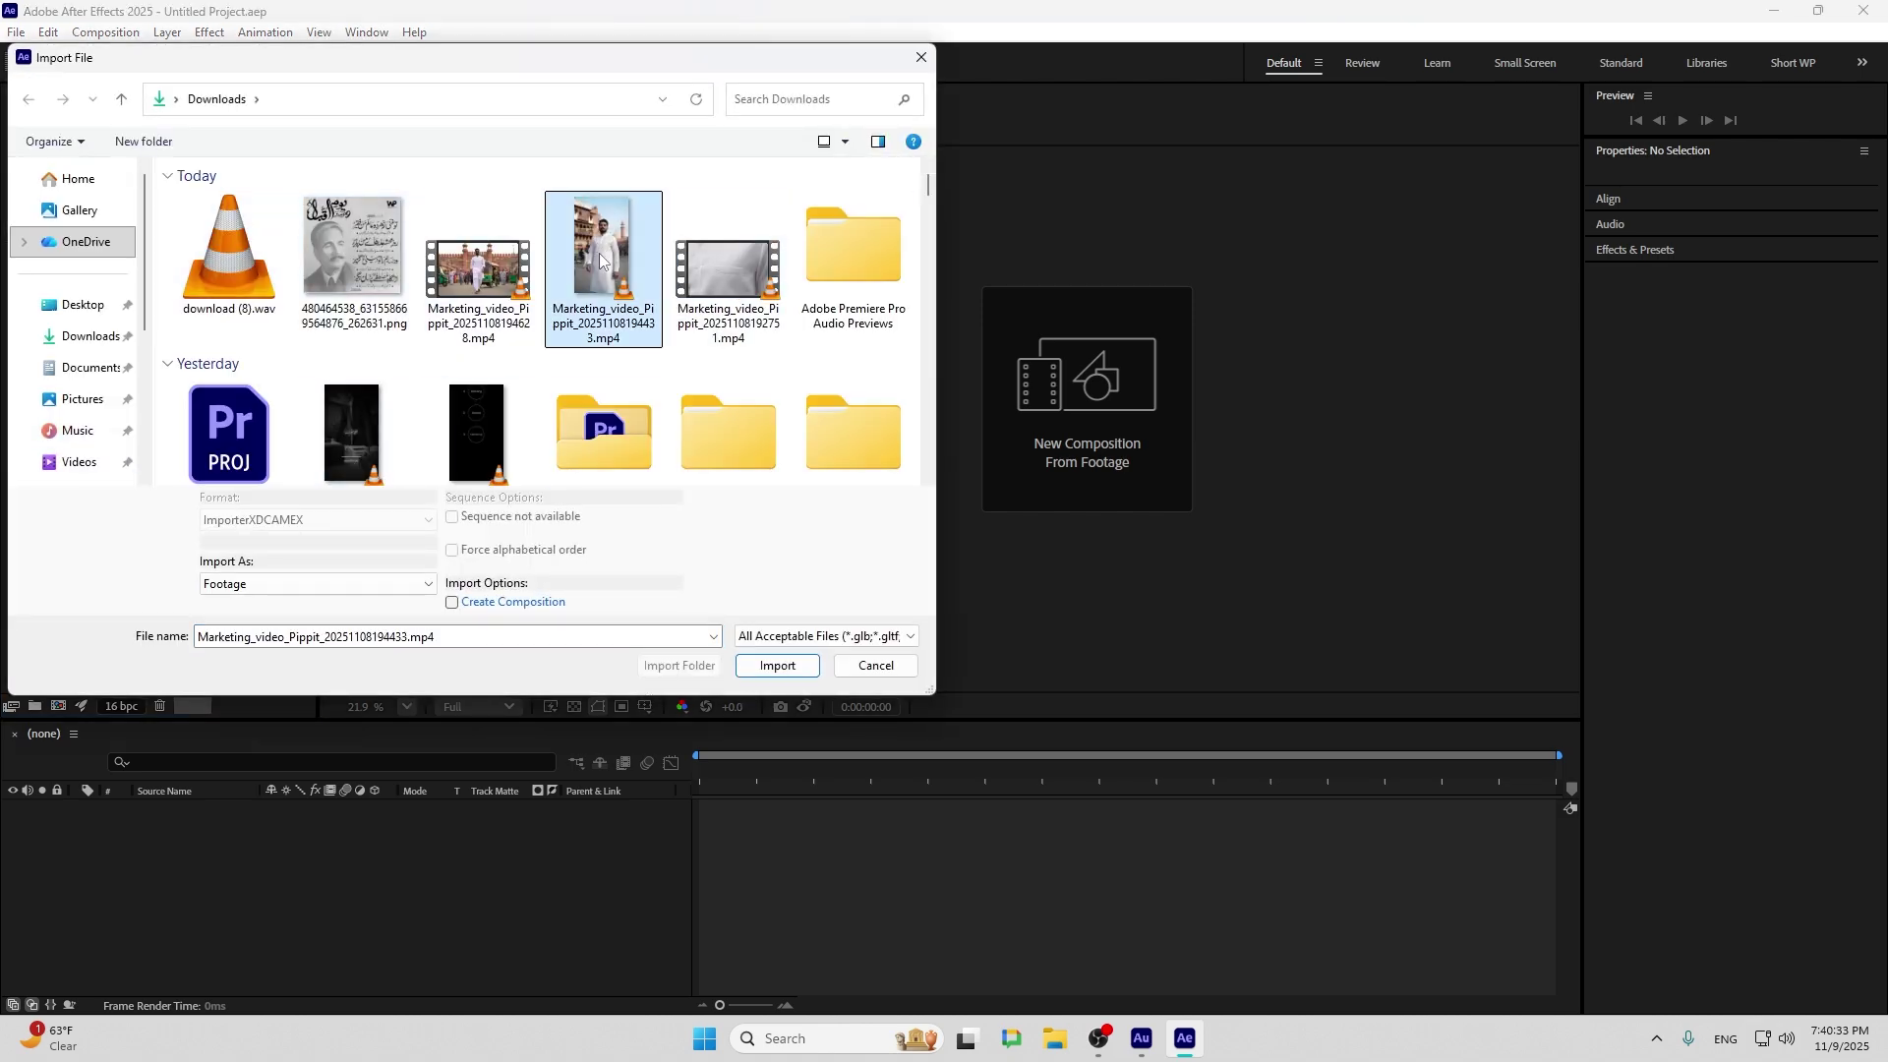
left_click(787, 665)
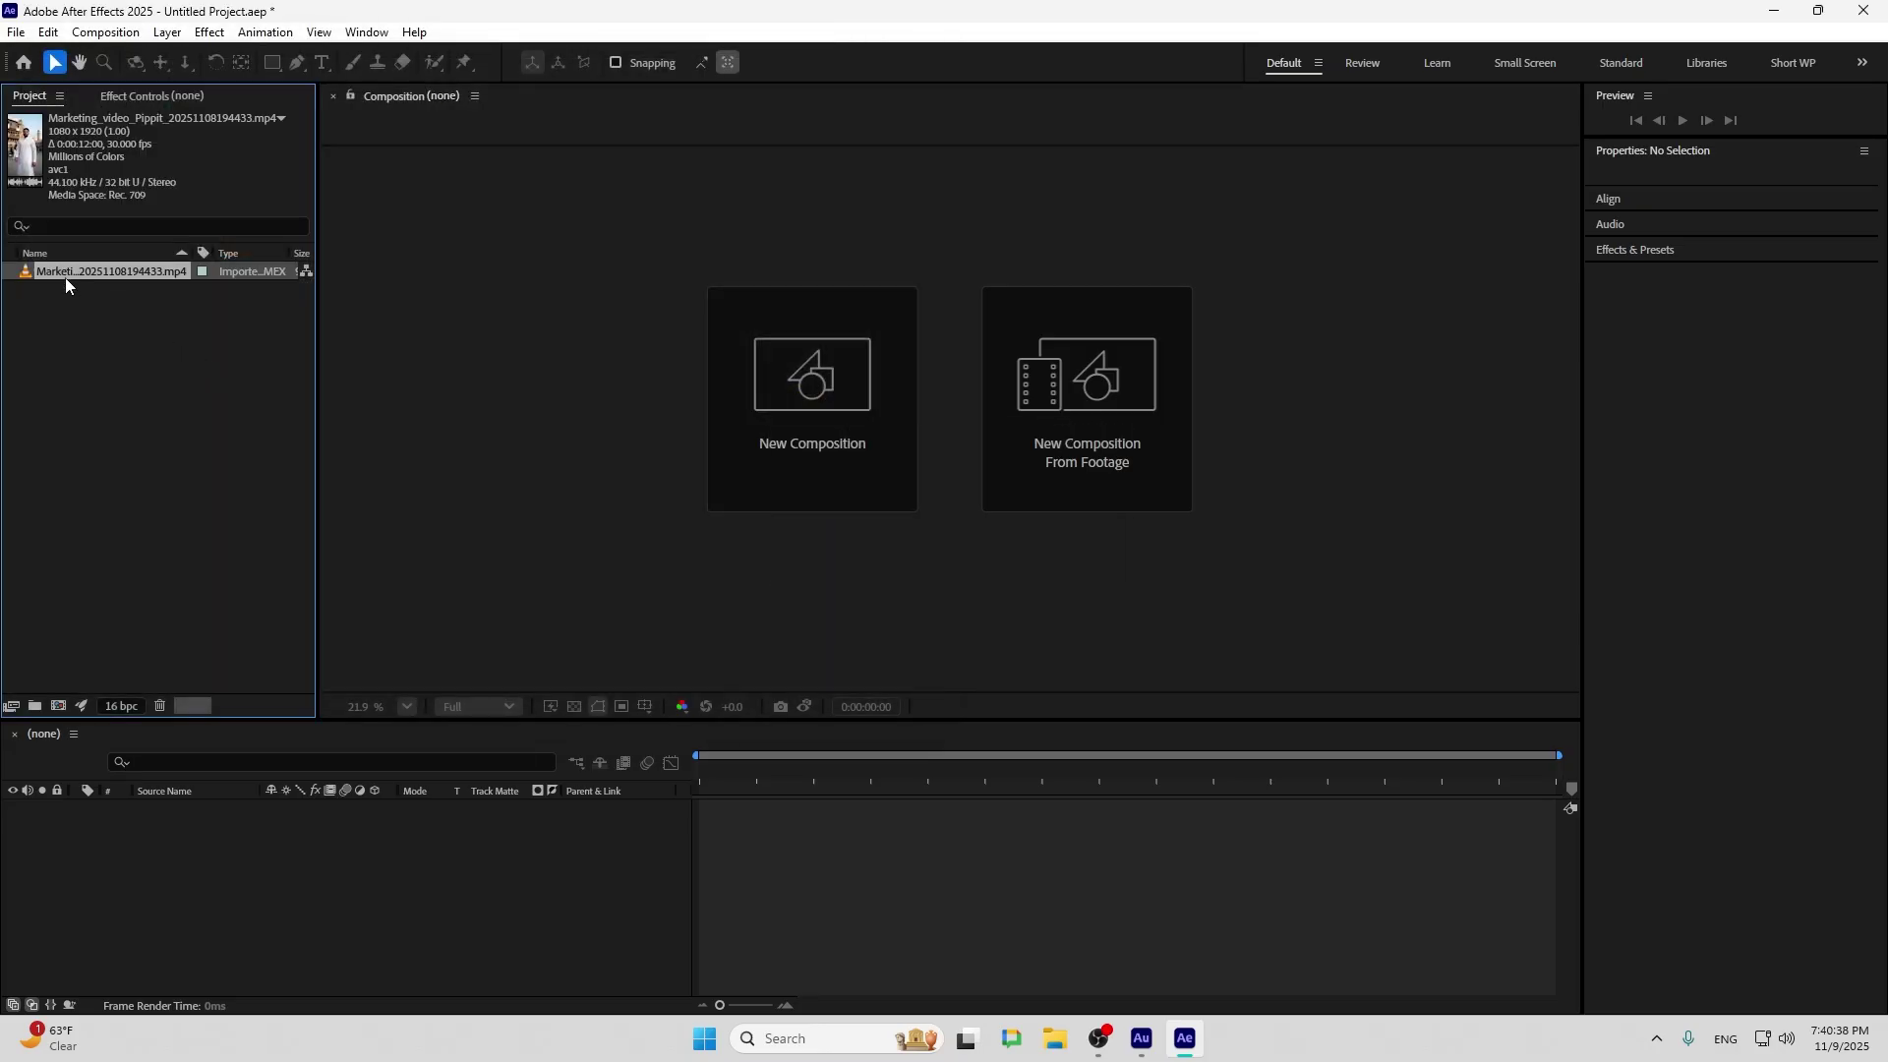
left_click_drag(81, 277, 191, 842)
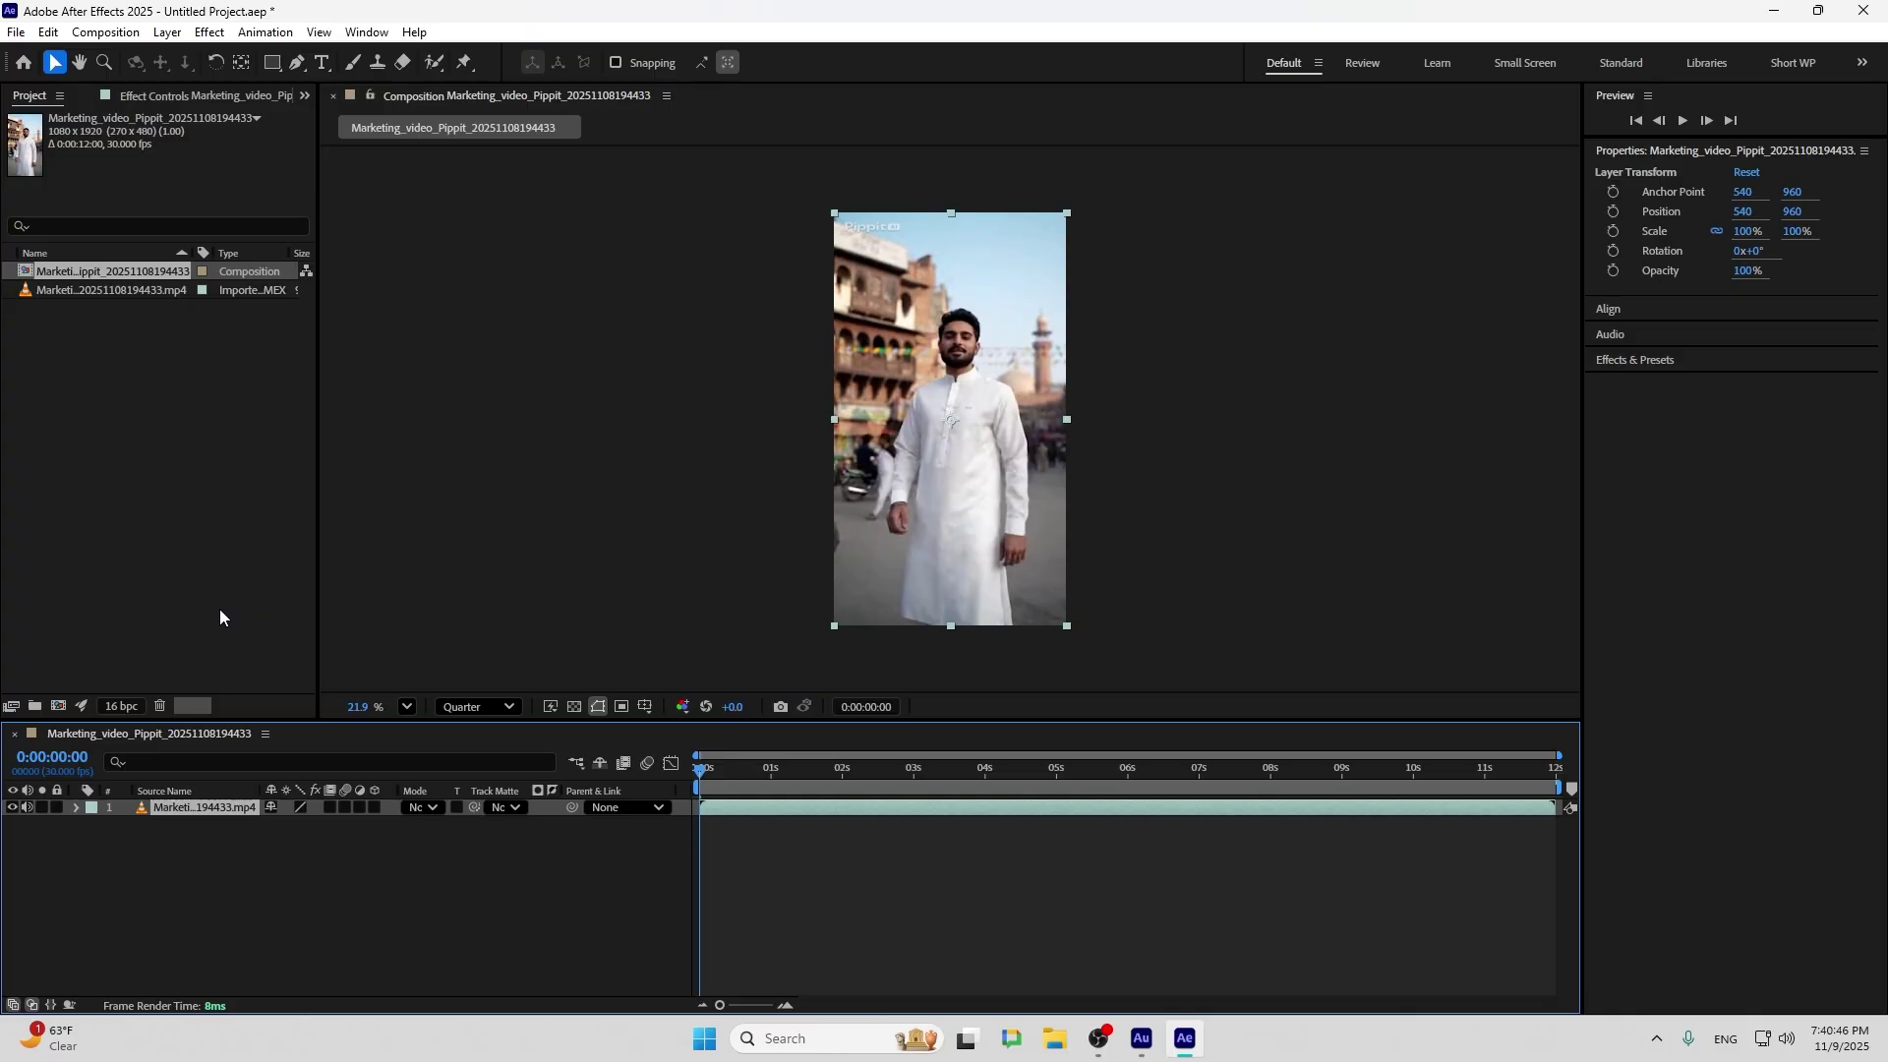
Undo the creation of the composition made from the marketing video clip
left_click(208, 574)
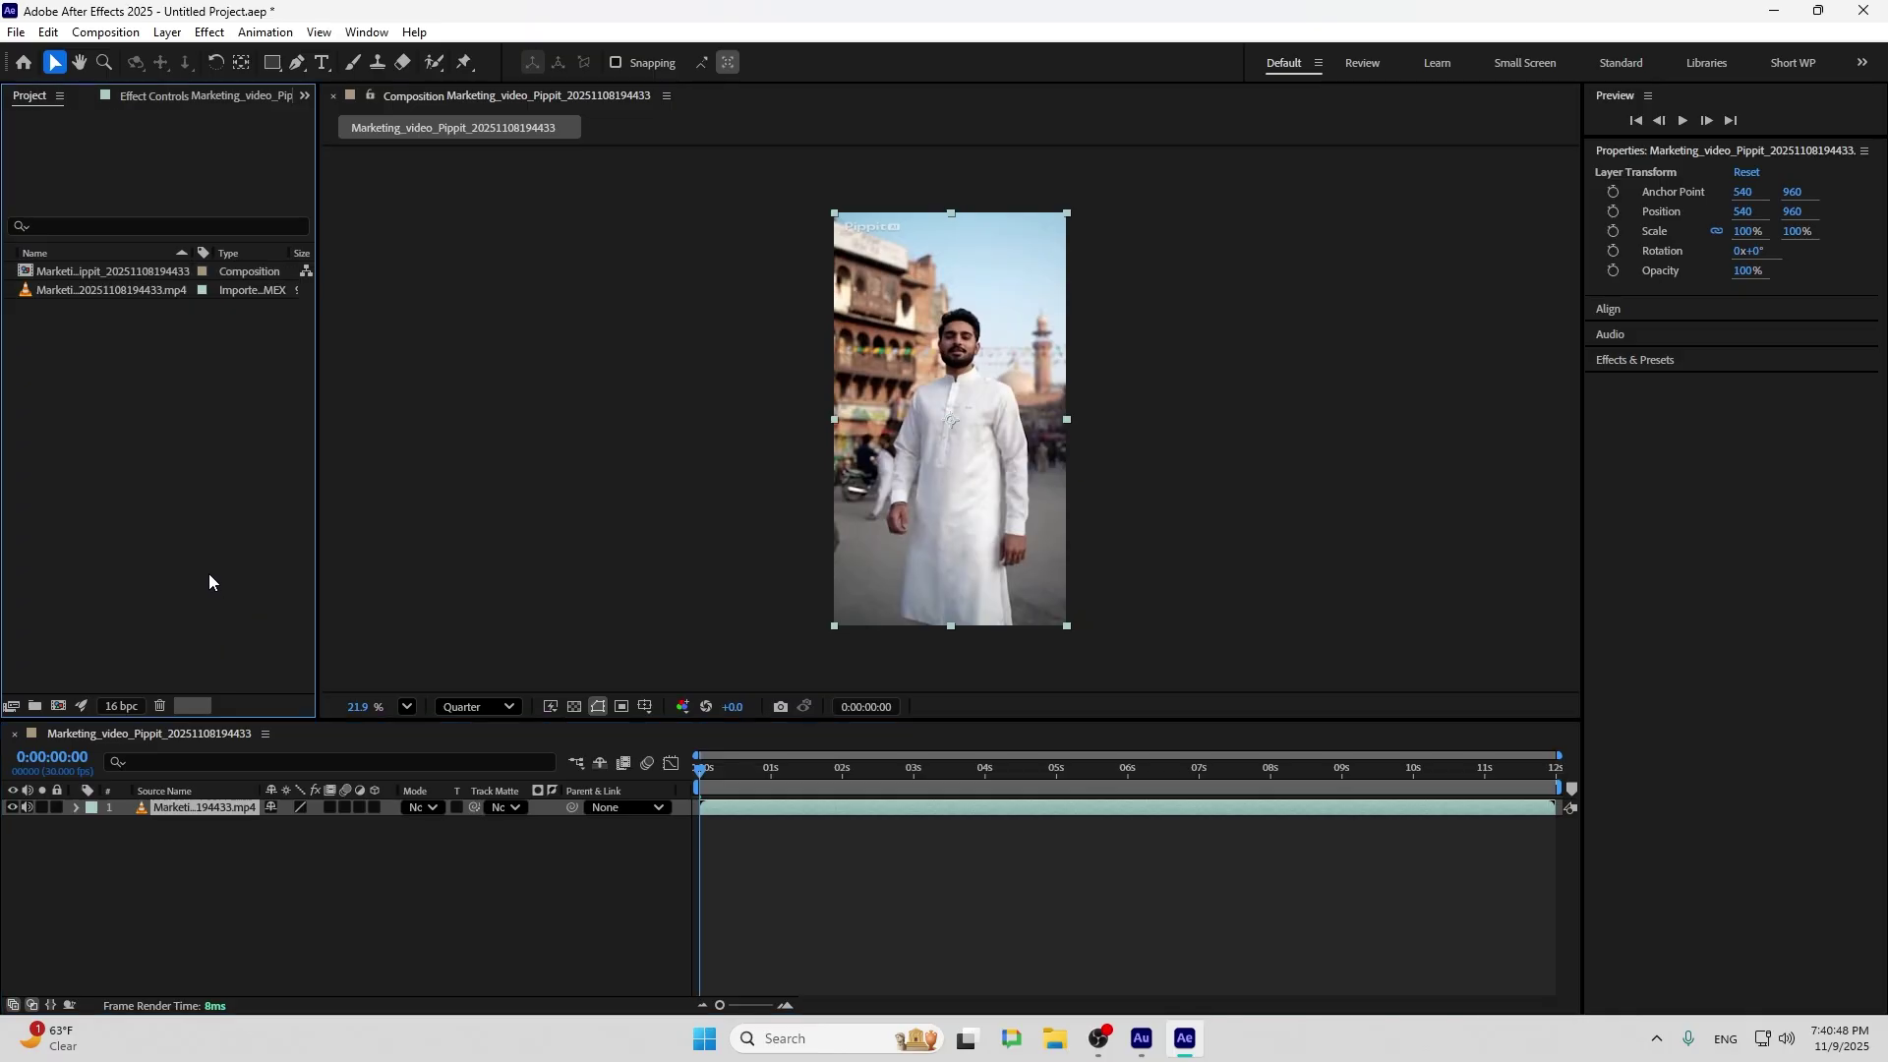
key("ctrl+z")
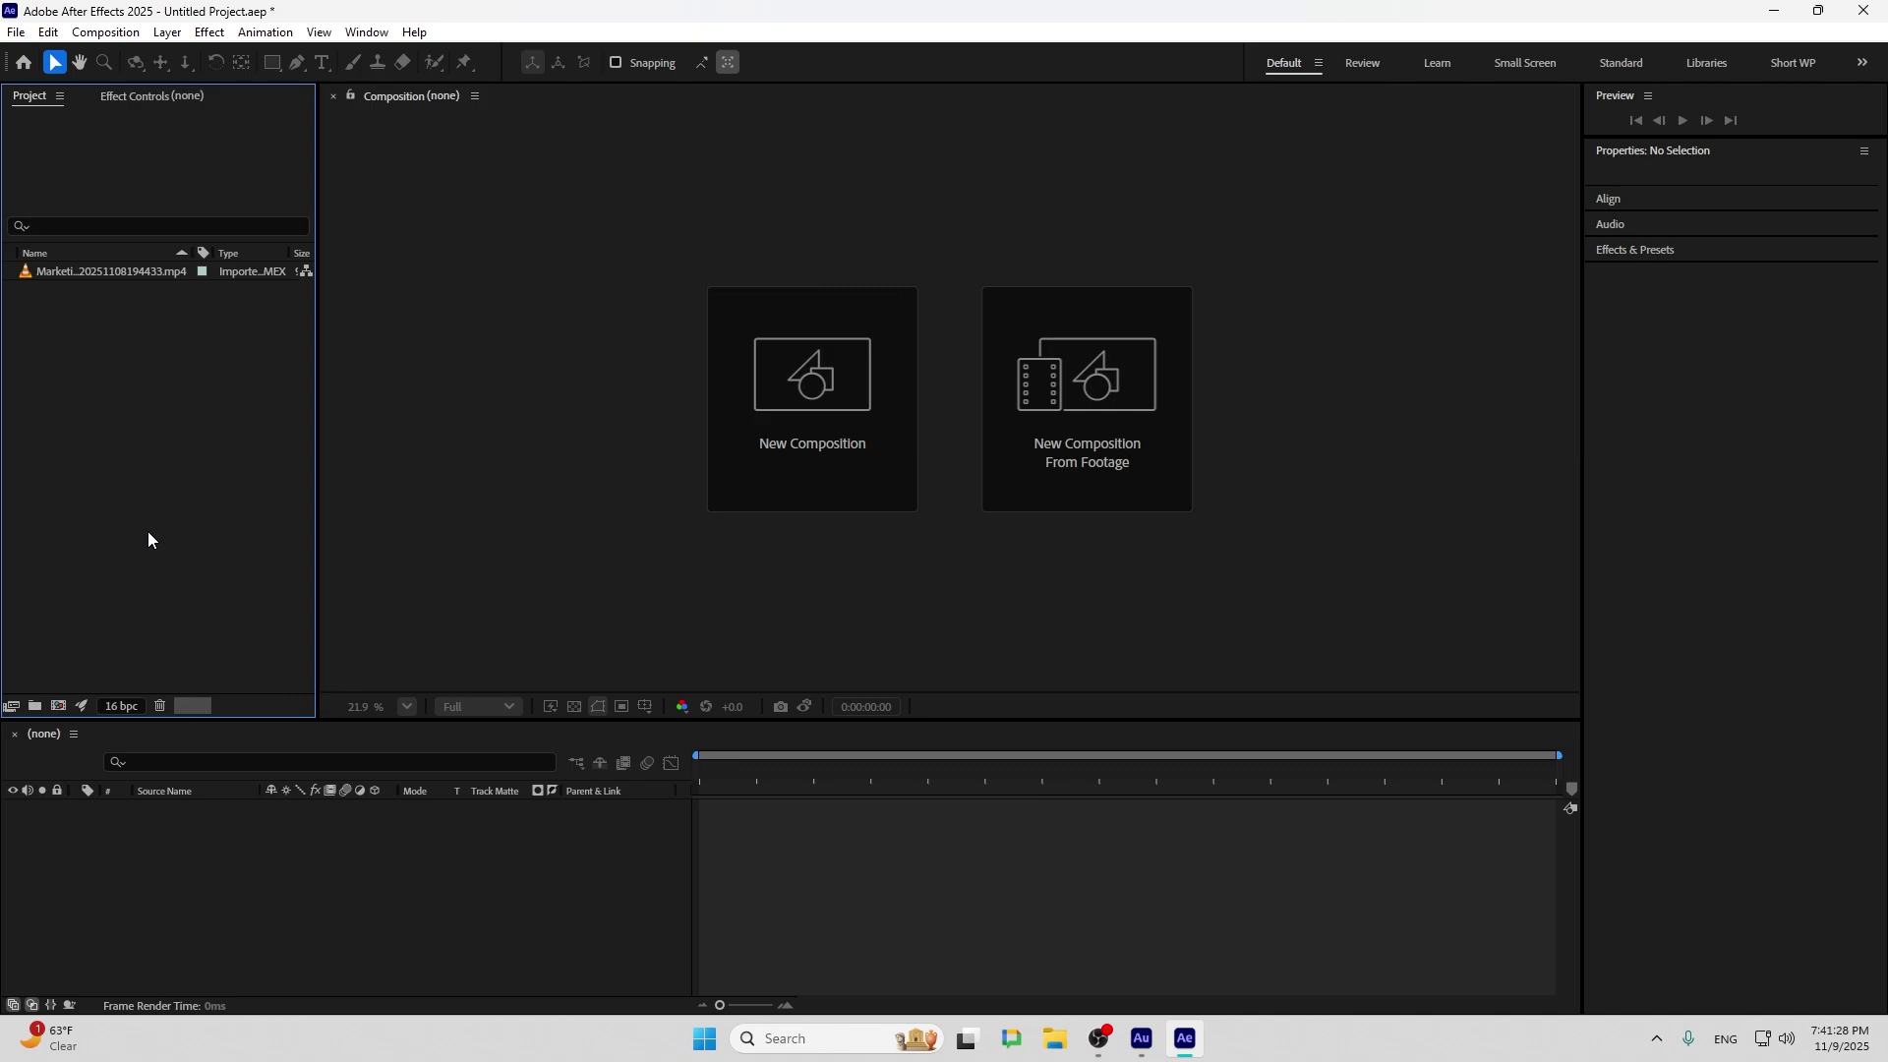
Select the imported clip and widen the Project panel to examine its metadata columns, restoring the narrow width when done
left_click(84, 270)
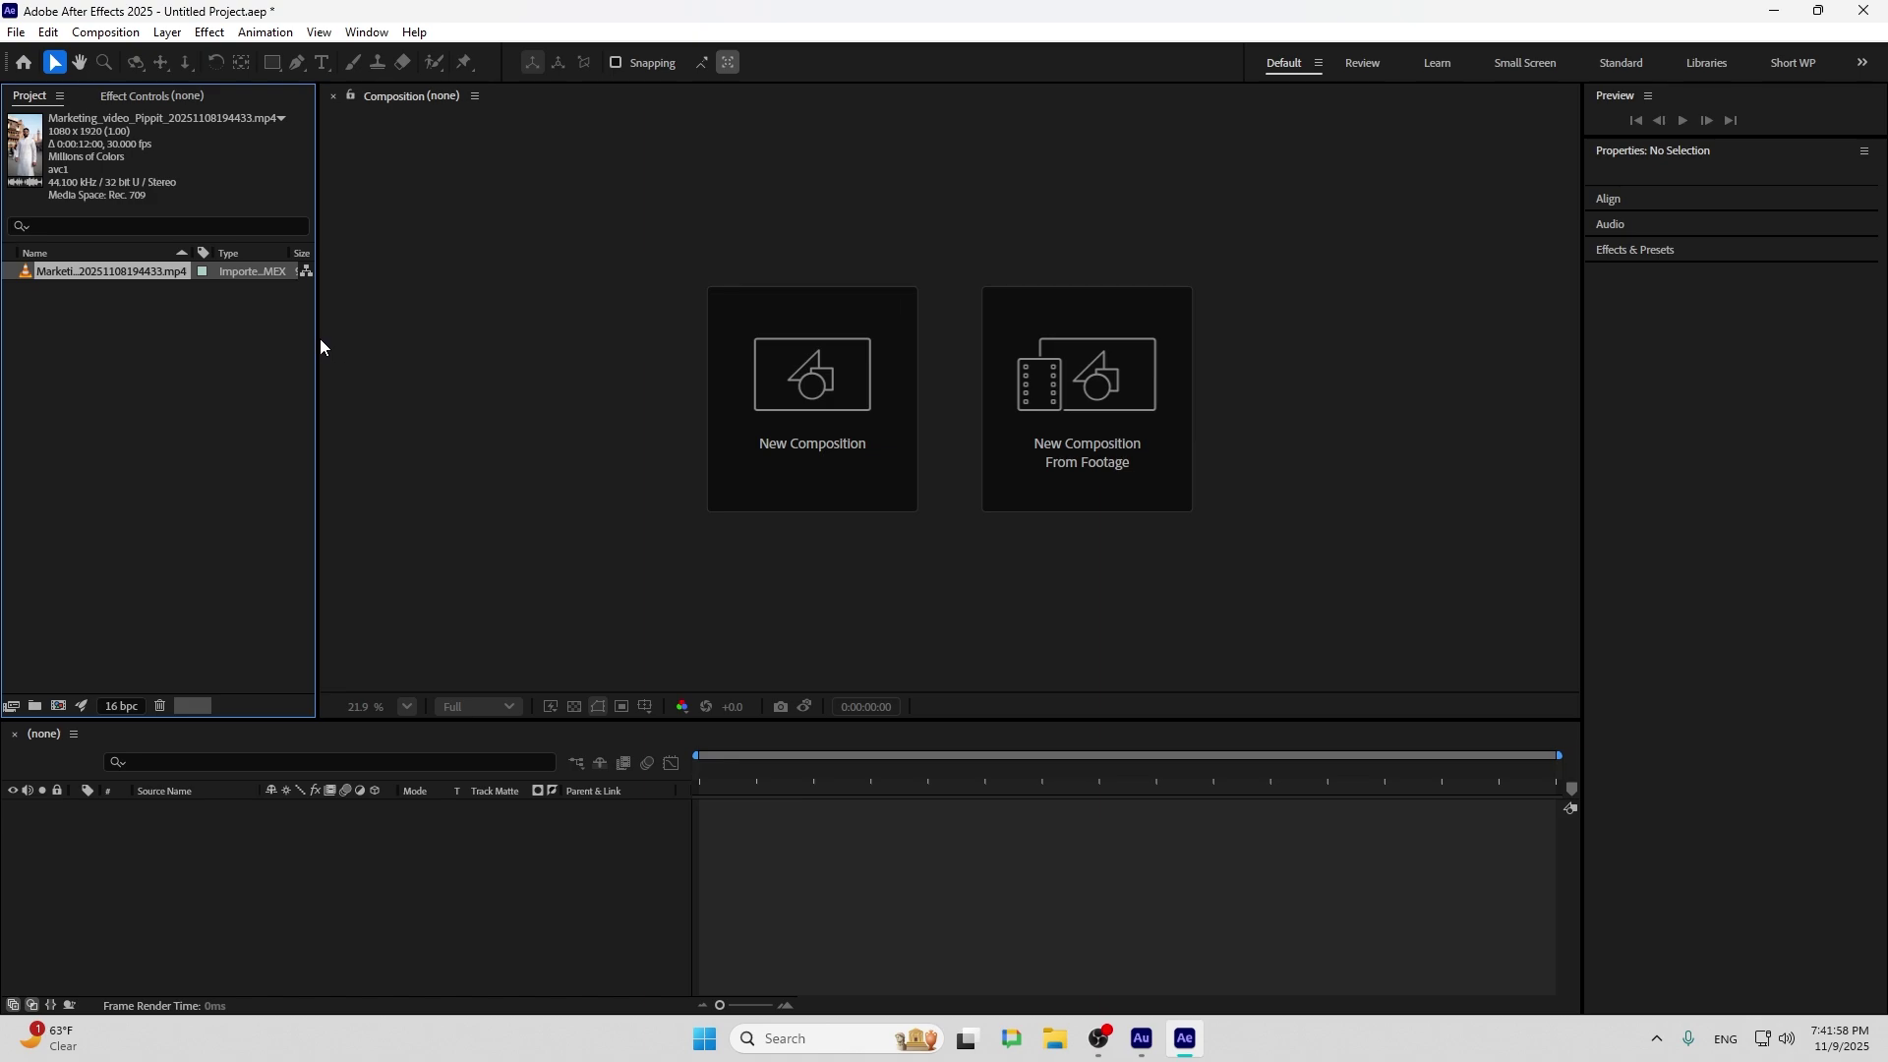
left_click_drag(316, 340, 1355, 330)
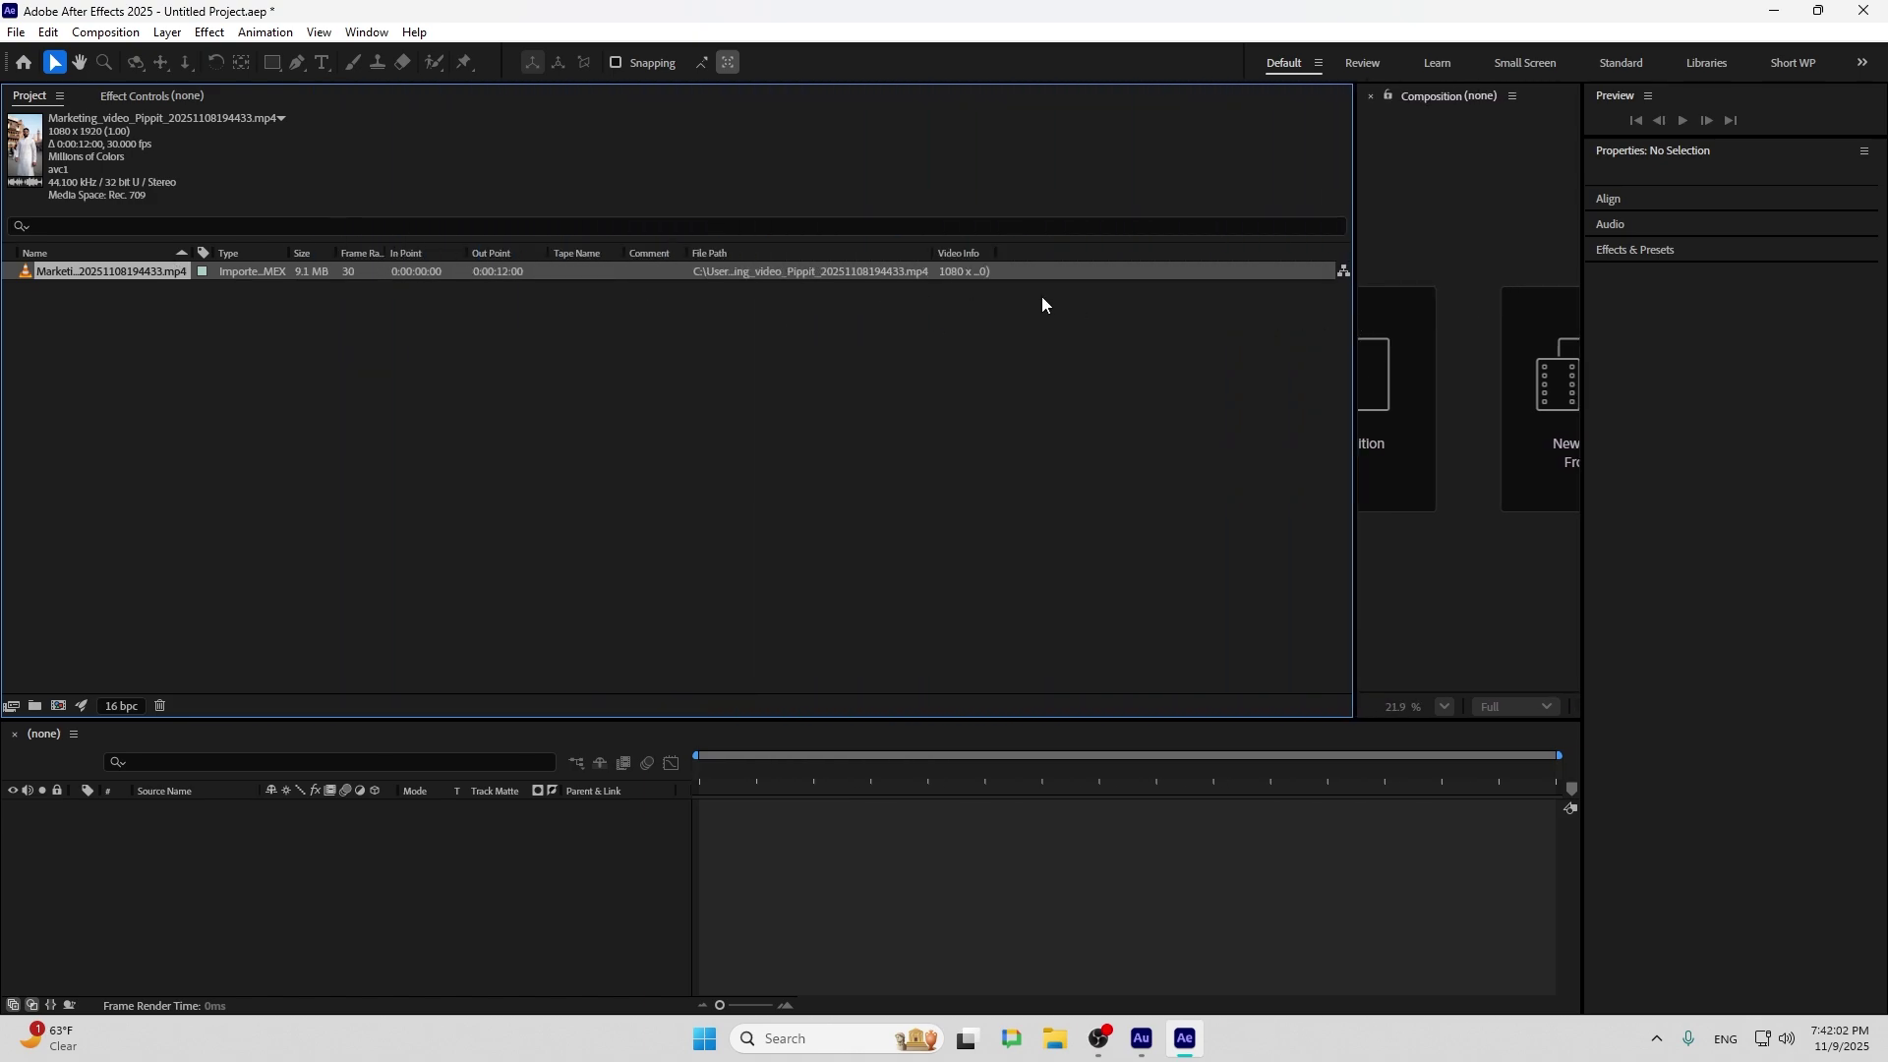
left_click_drag(1349, 350, 351, 279)
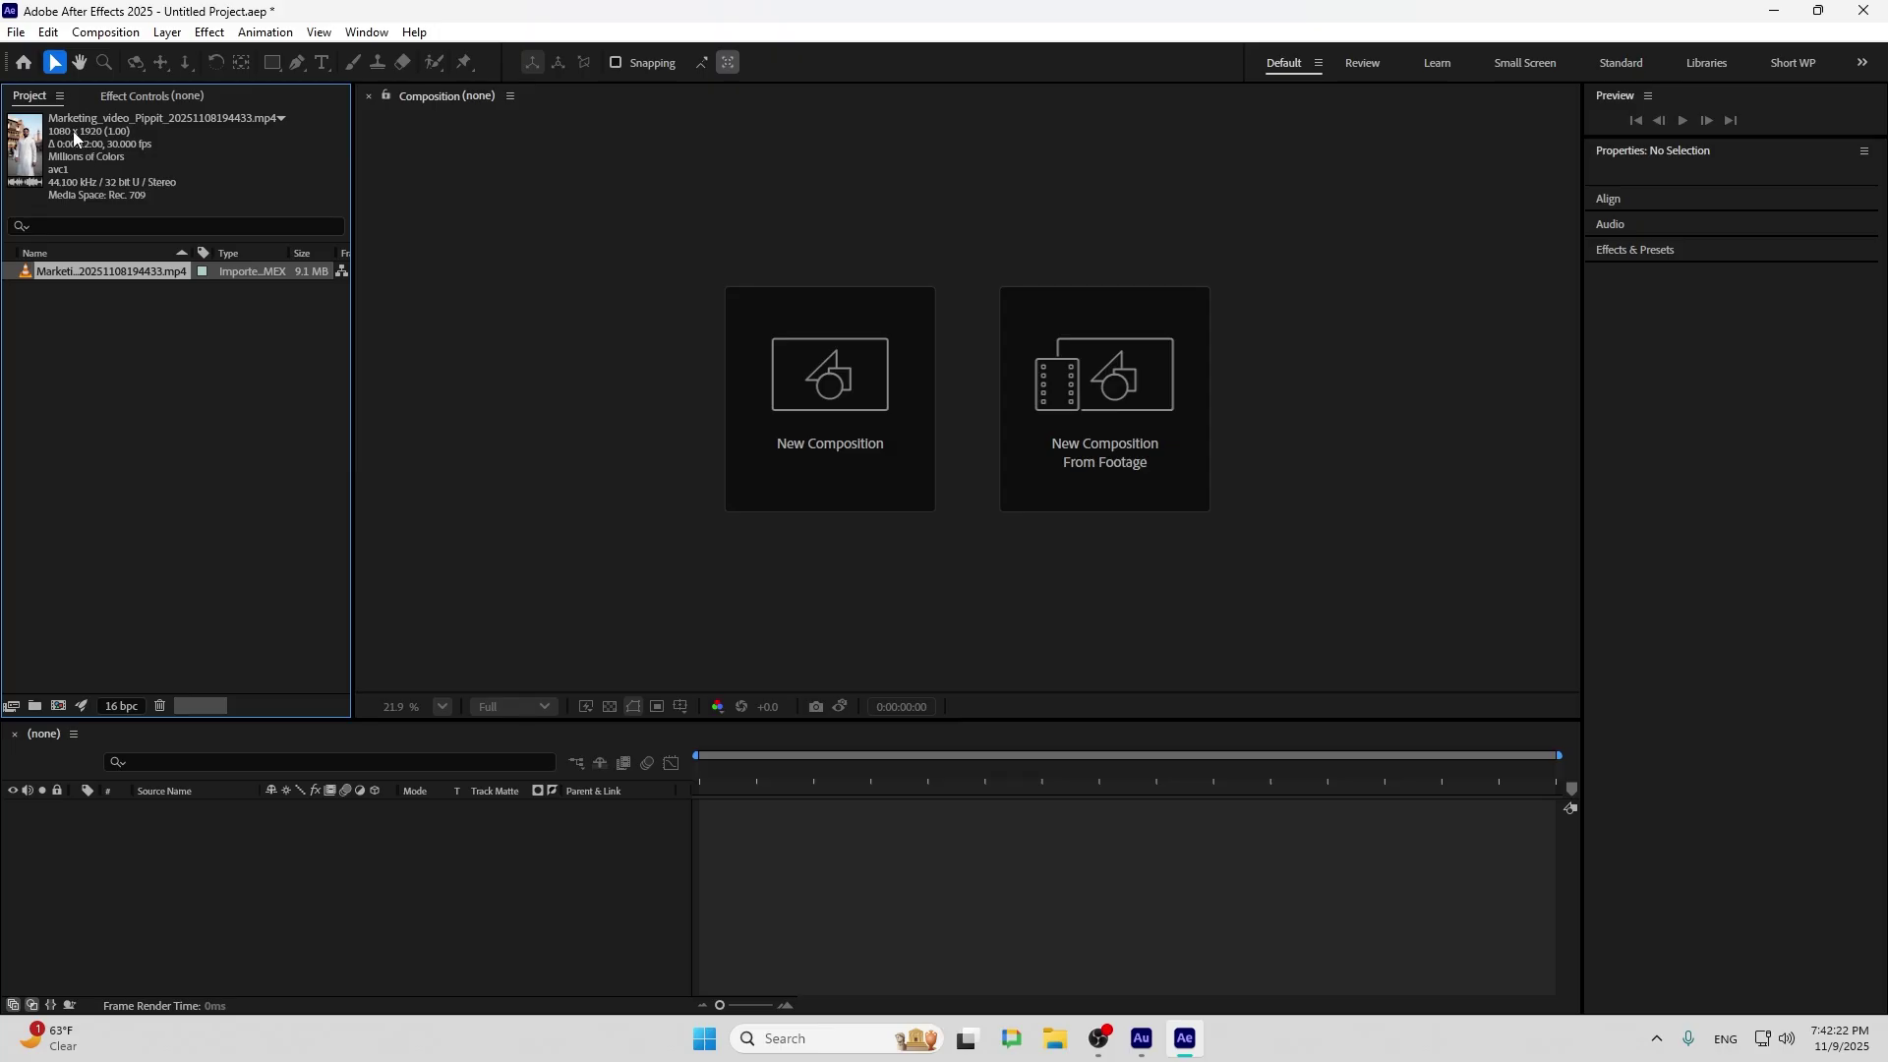
left_click_drag(355, 330, 318, 324)
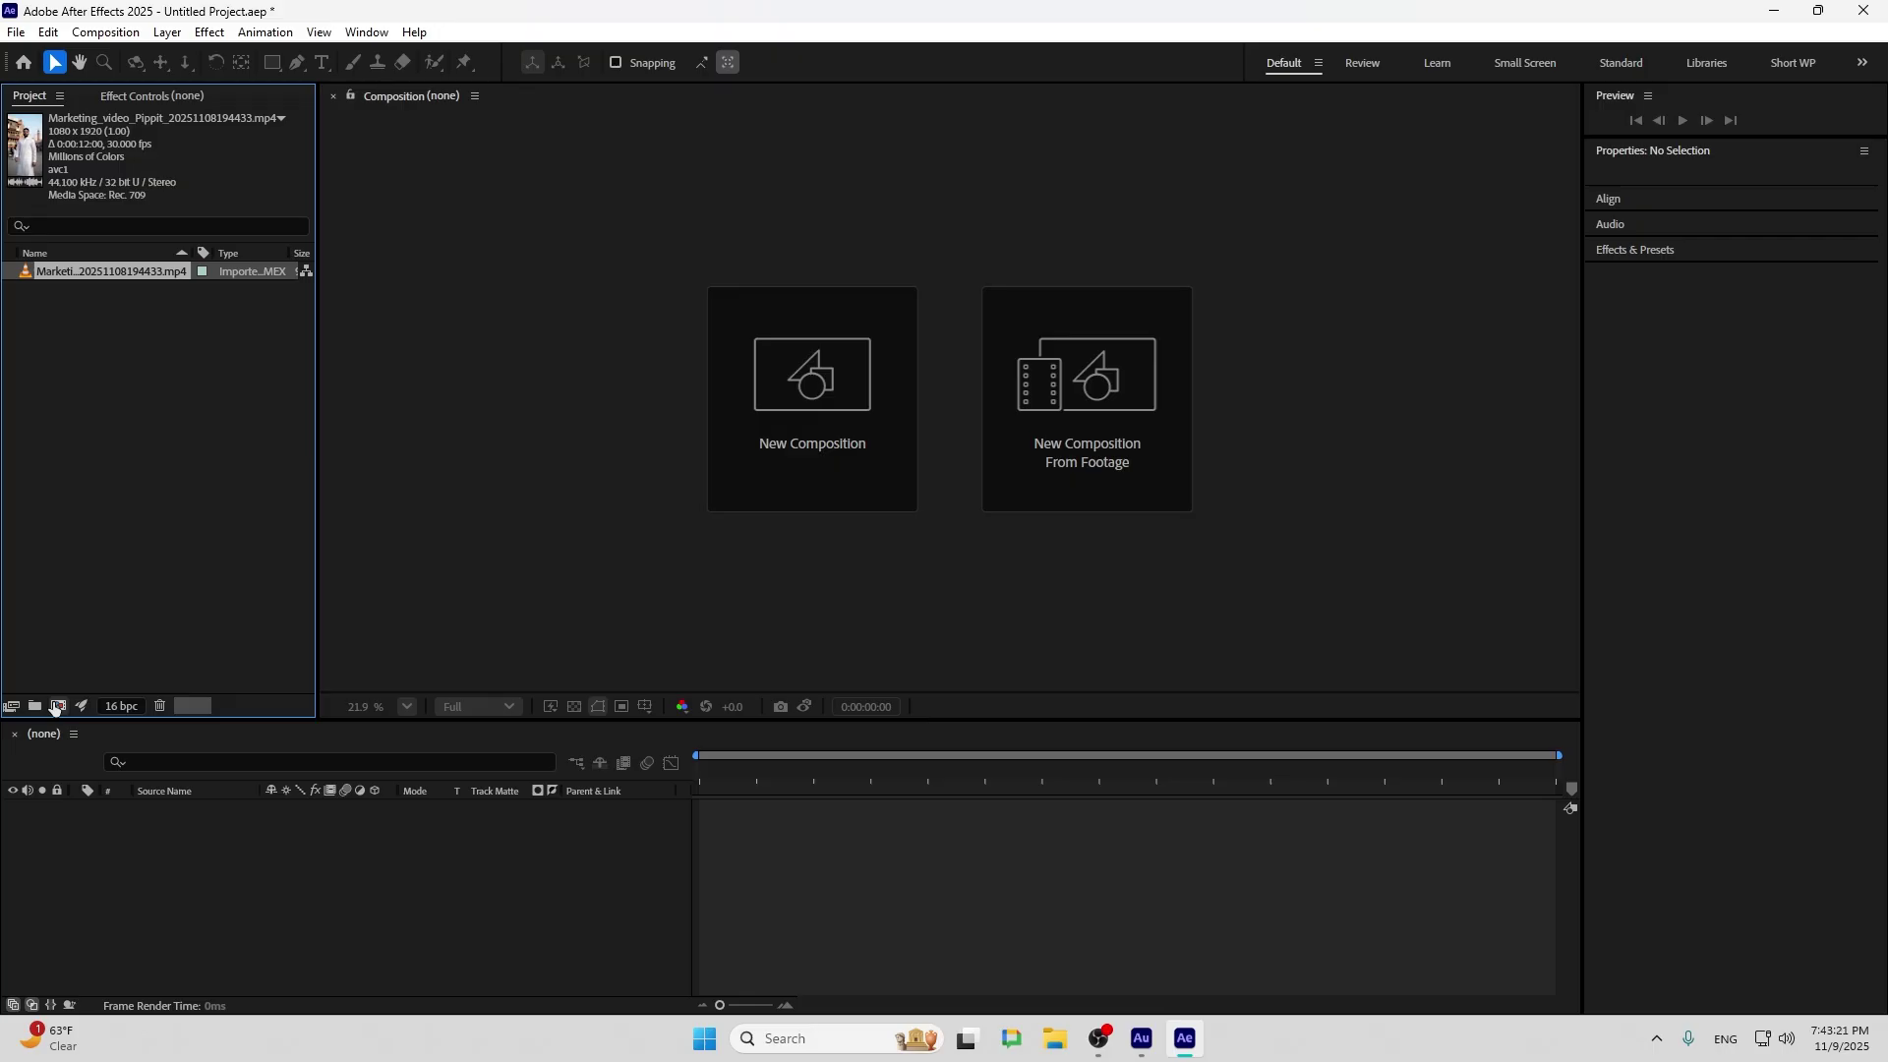
Start a new composition from the Project panel, name it Into, and browse the available presets while keeping Custom
left_click(56, 707)
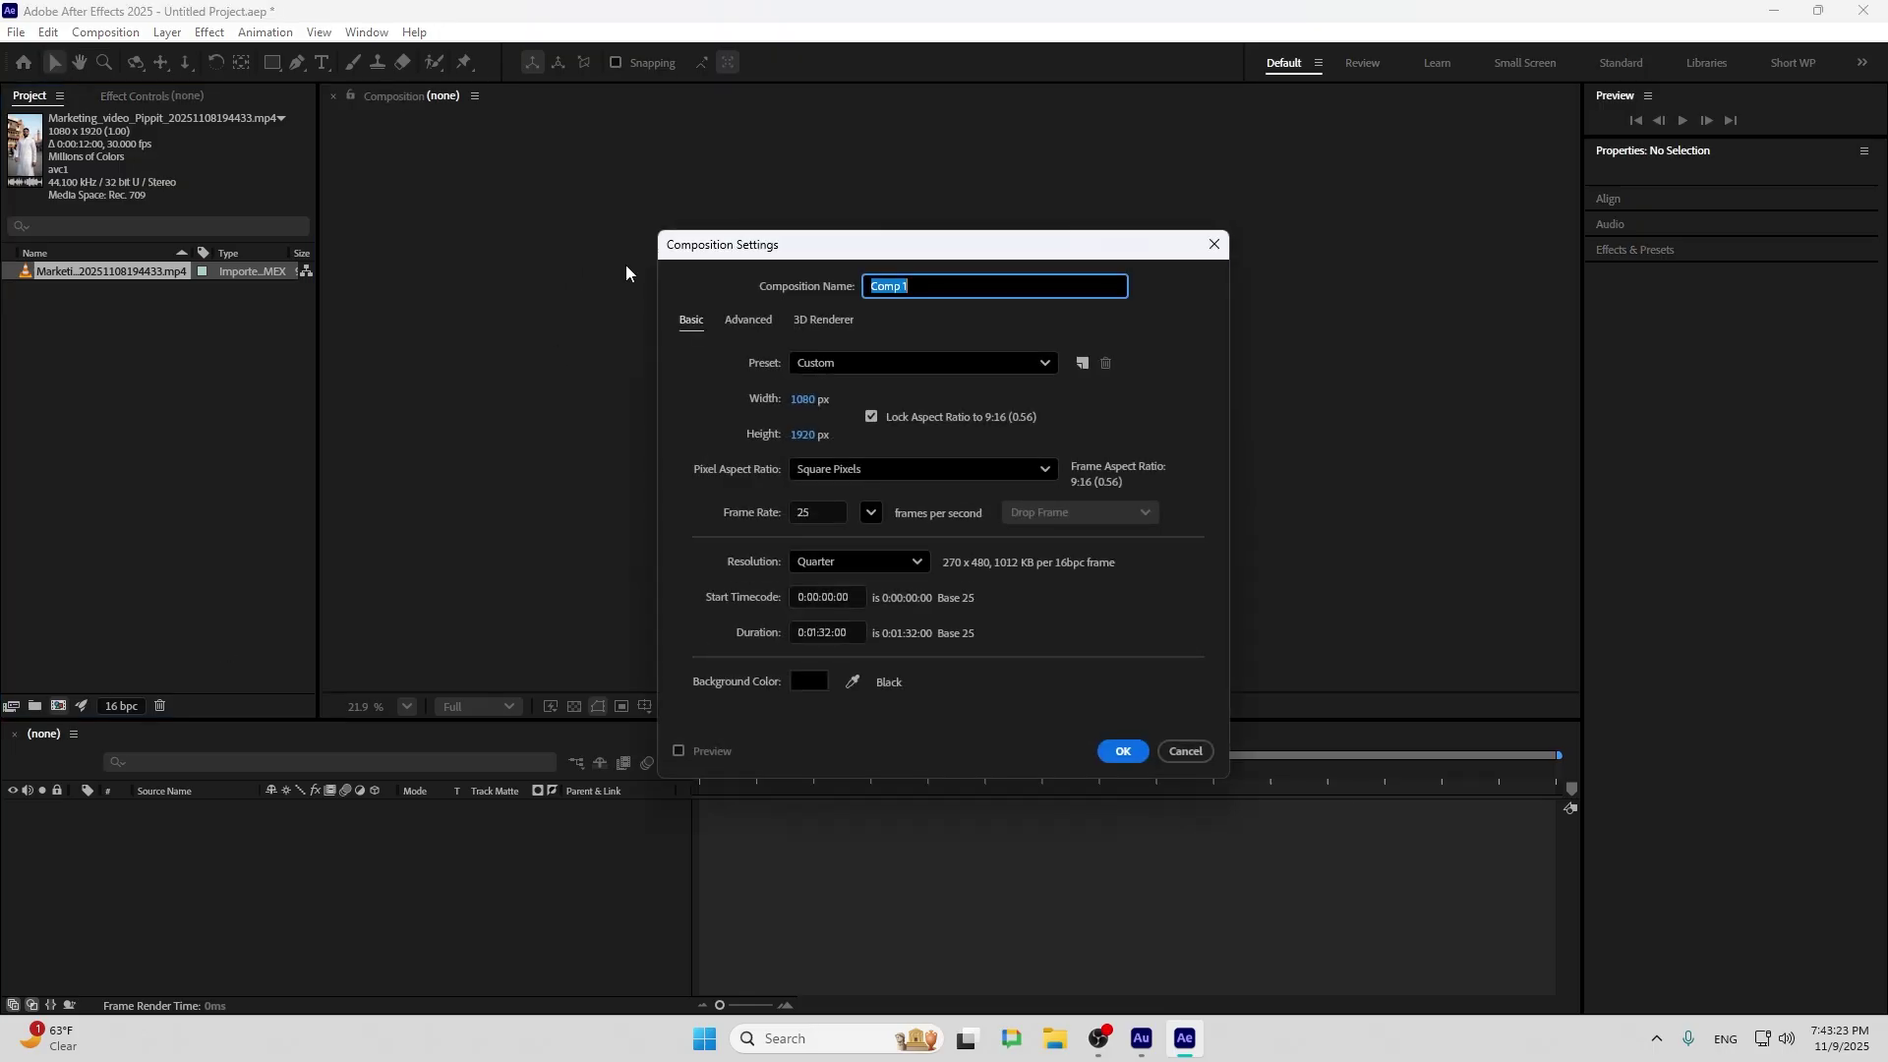
left_click_drag(753, 246, 486, 96)
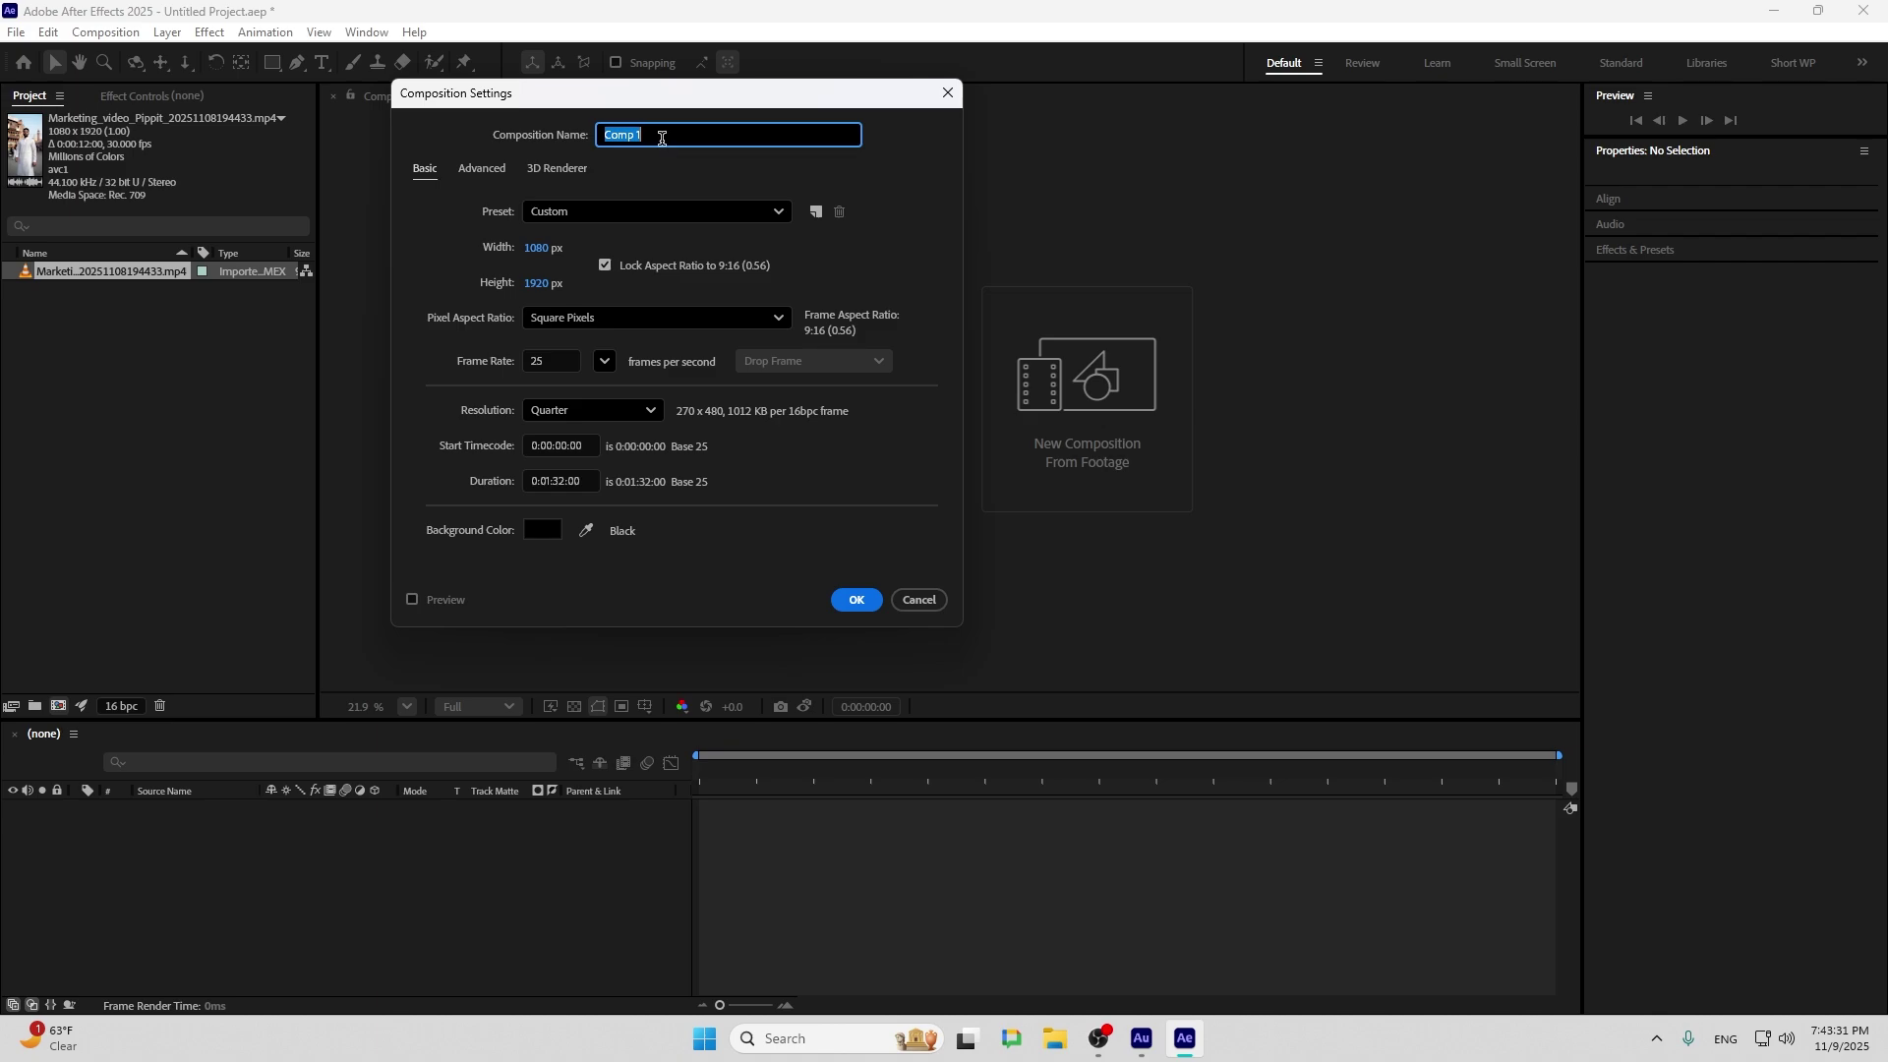
left_click_drag(661, 135, 603, 133)
key("BackSpace")
type("Into")
left_click(605, 214)
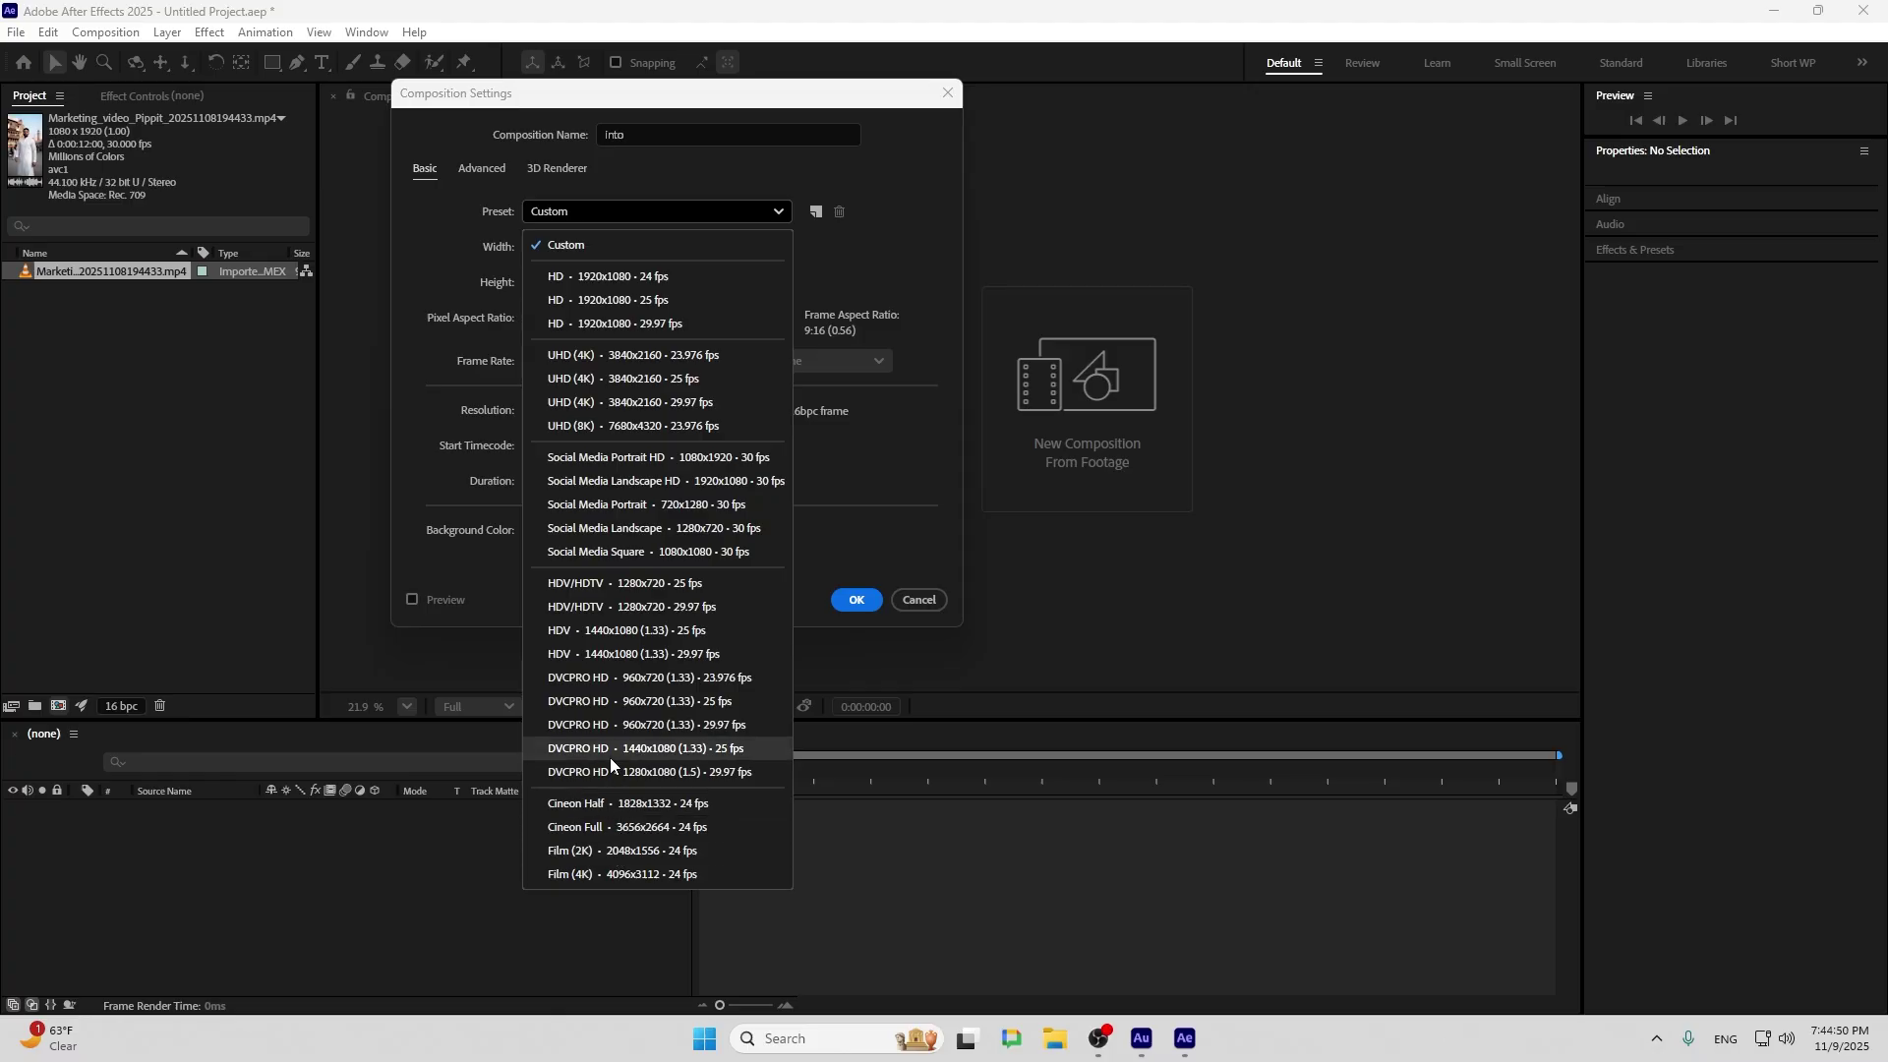
left_click(425, 229)
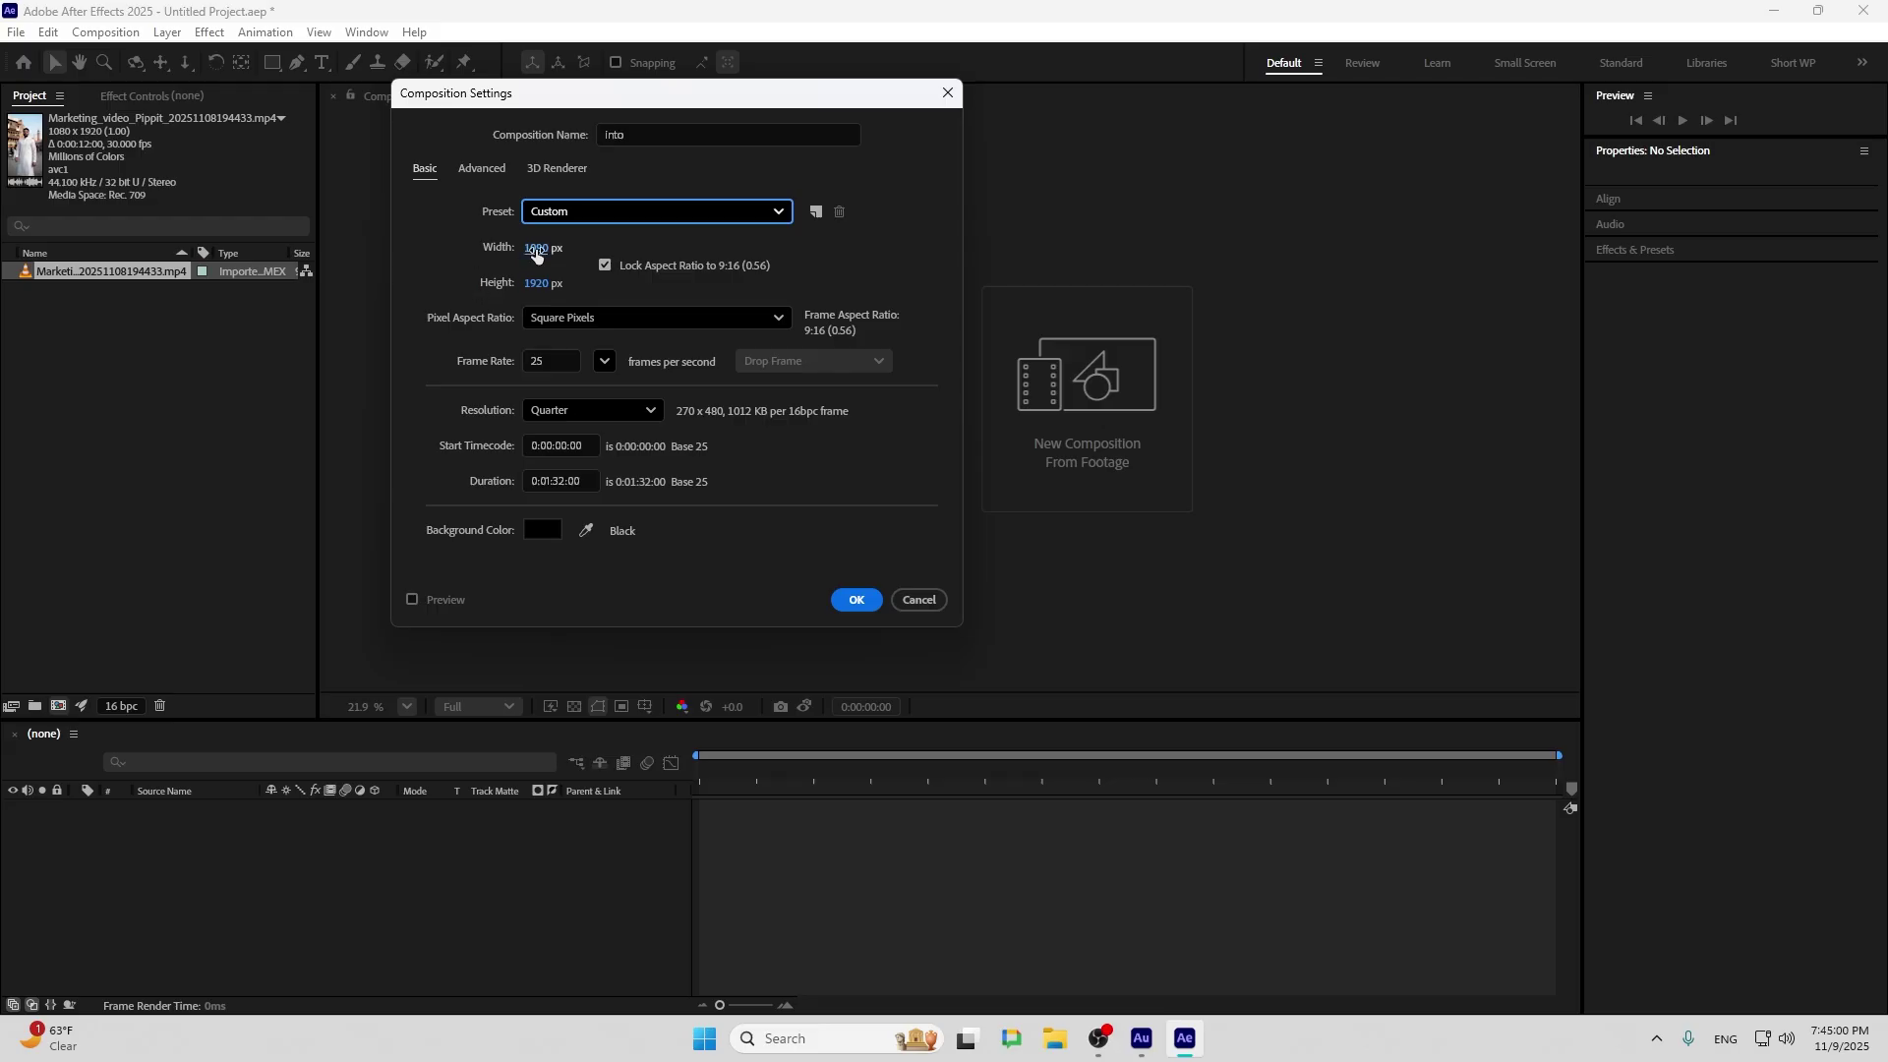
Unlock the composition's aspect ratio, set the size to 1920 × 1080 px, and lock the ratio at 16:9
left_click_drag(531, 258, 599, 259)
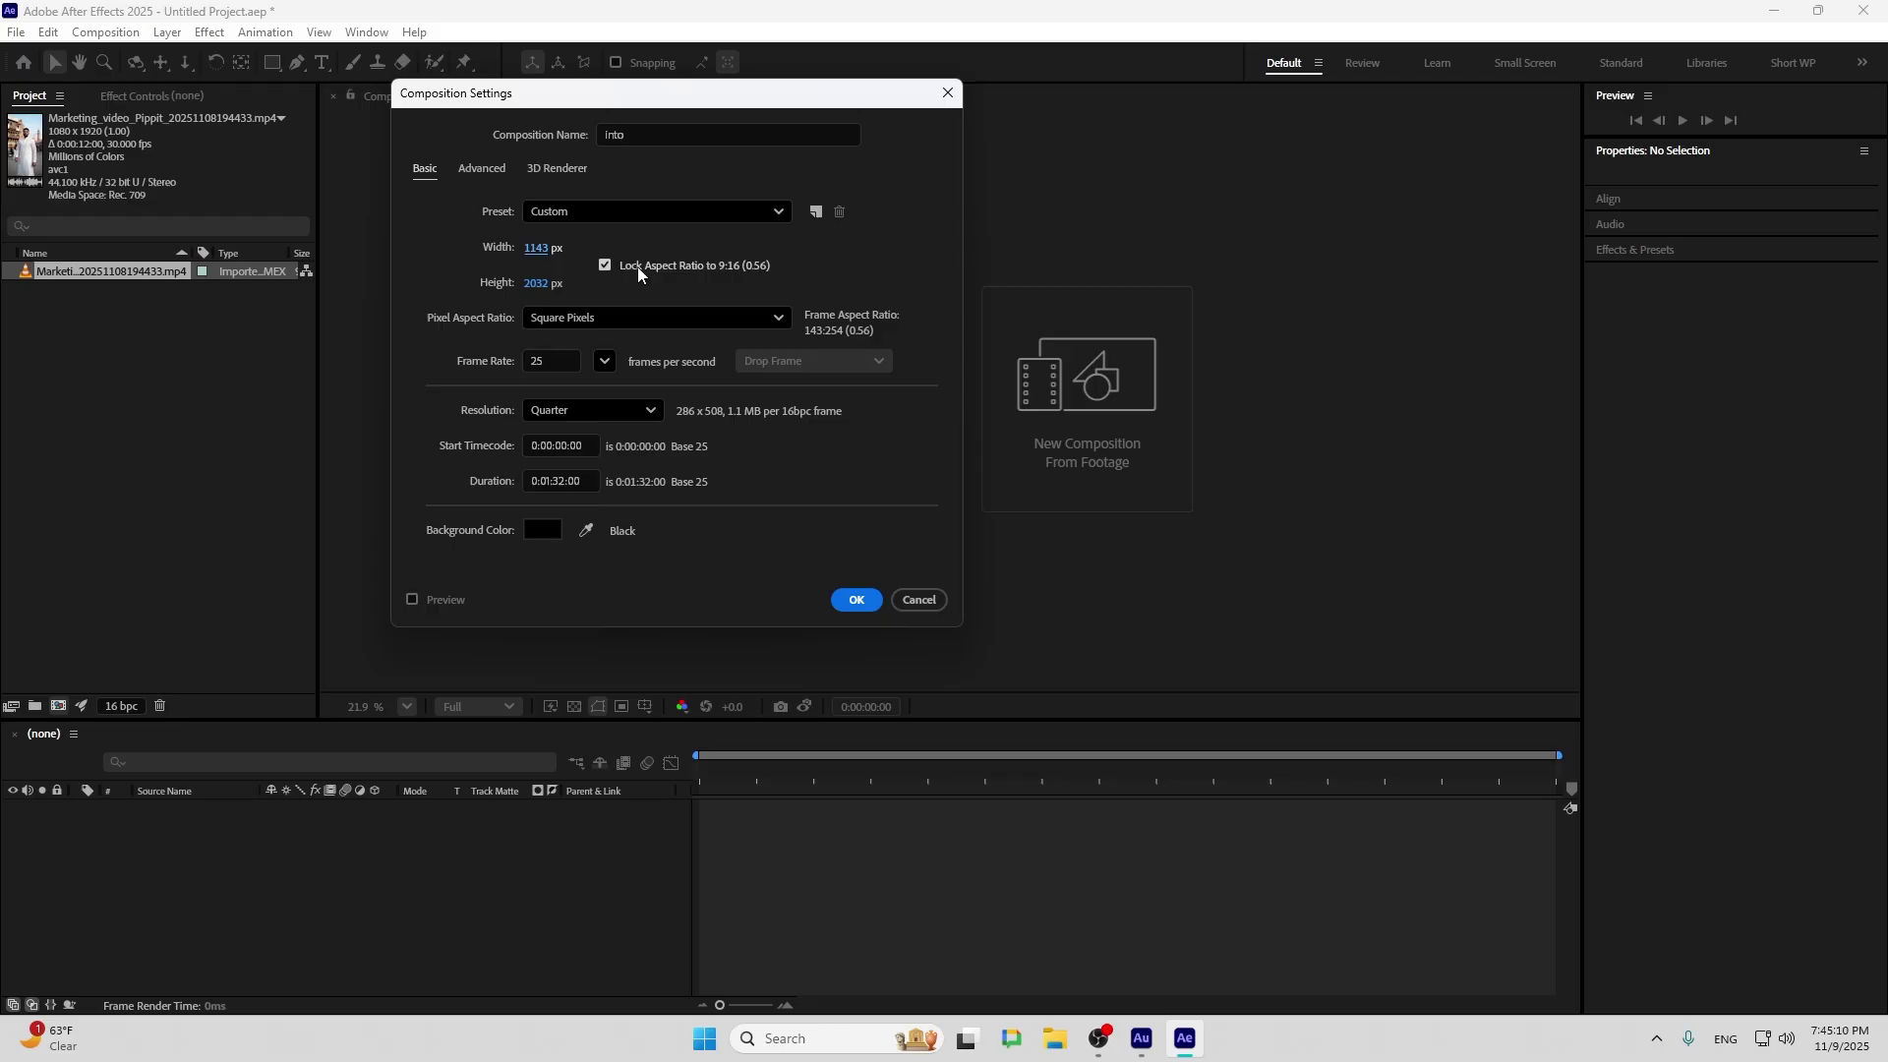
left_click(605, 266)
left_click_drag(540, 248, 461, 246)
left_click(539, 249)
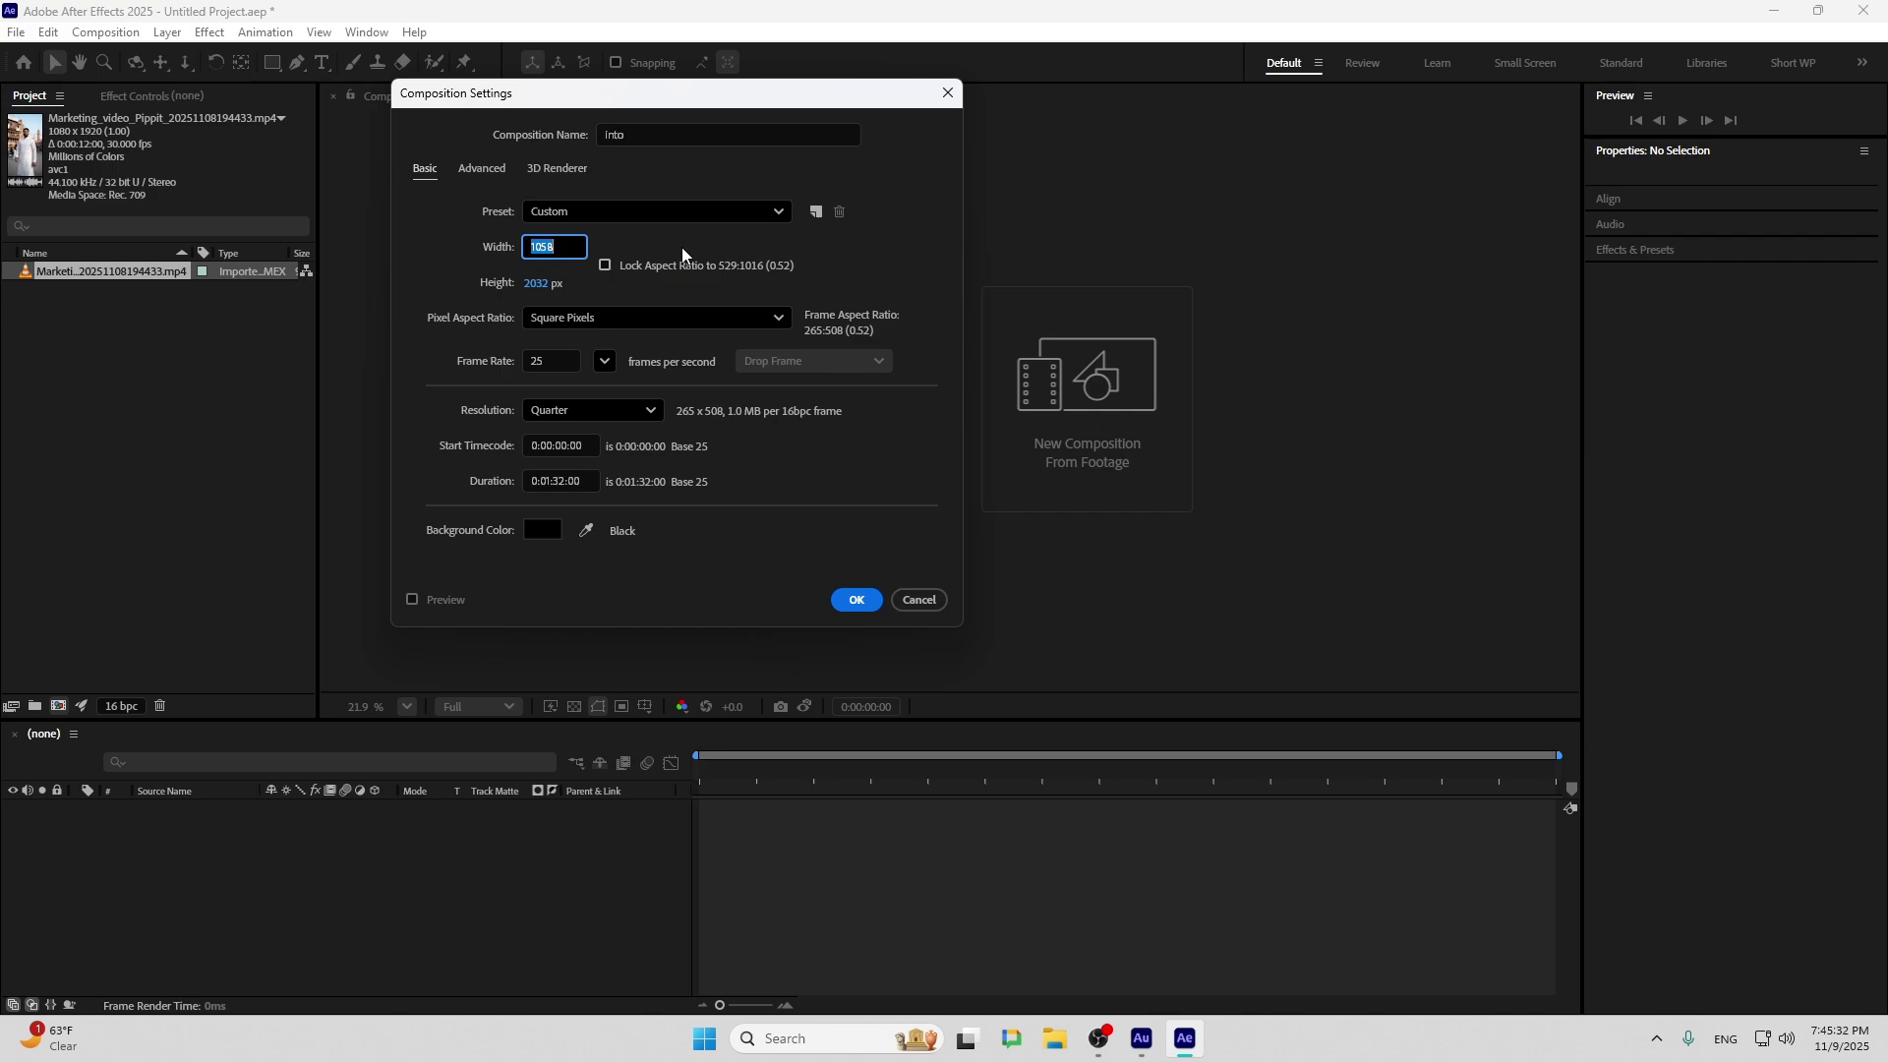
type("1920")
left_click(580, 288)
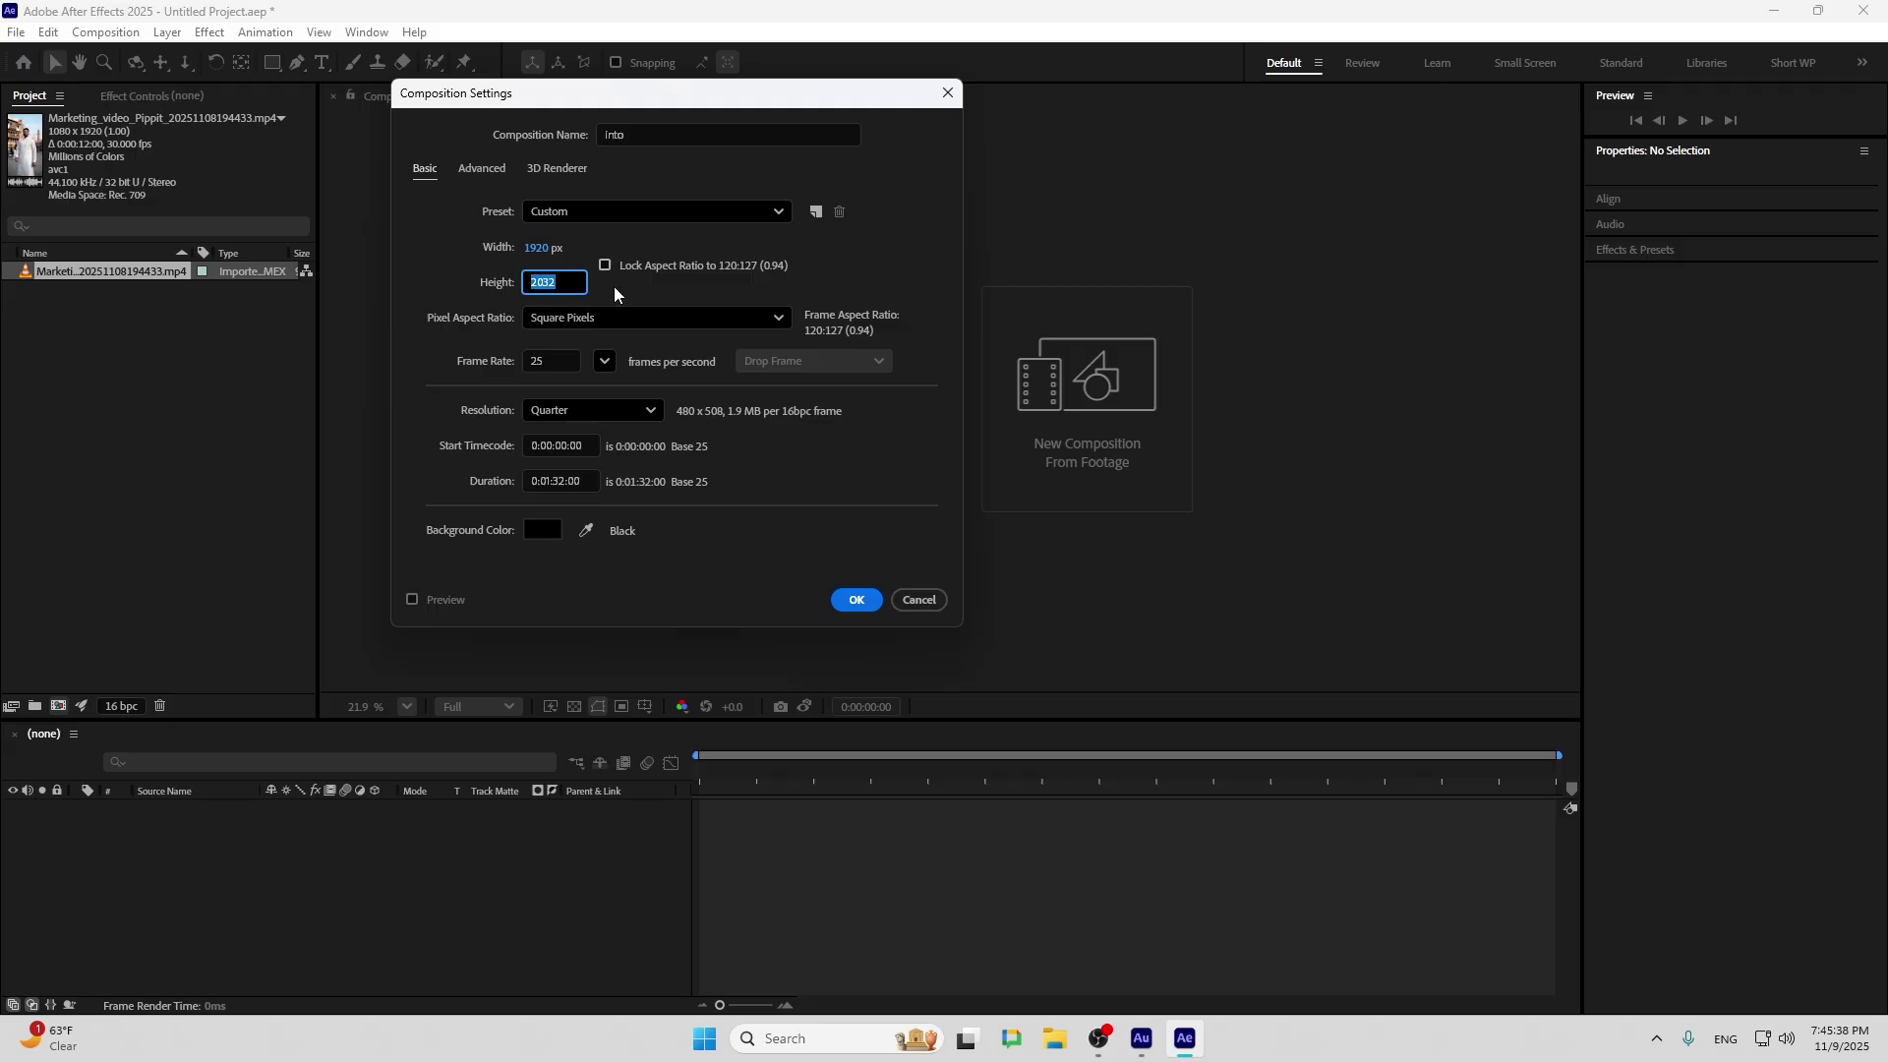
type("1080")
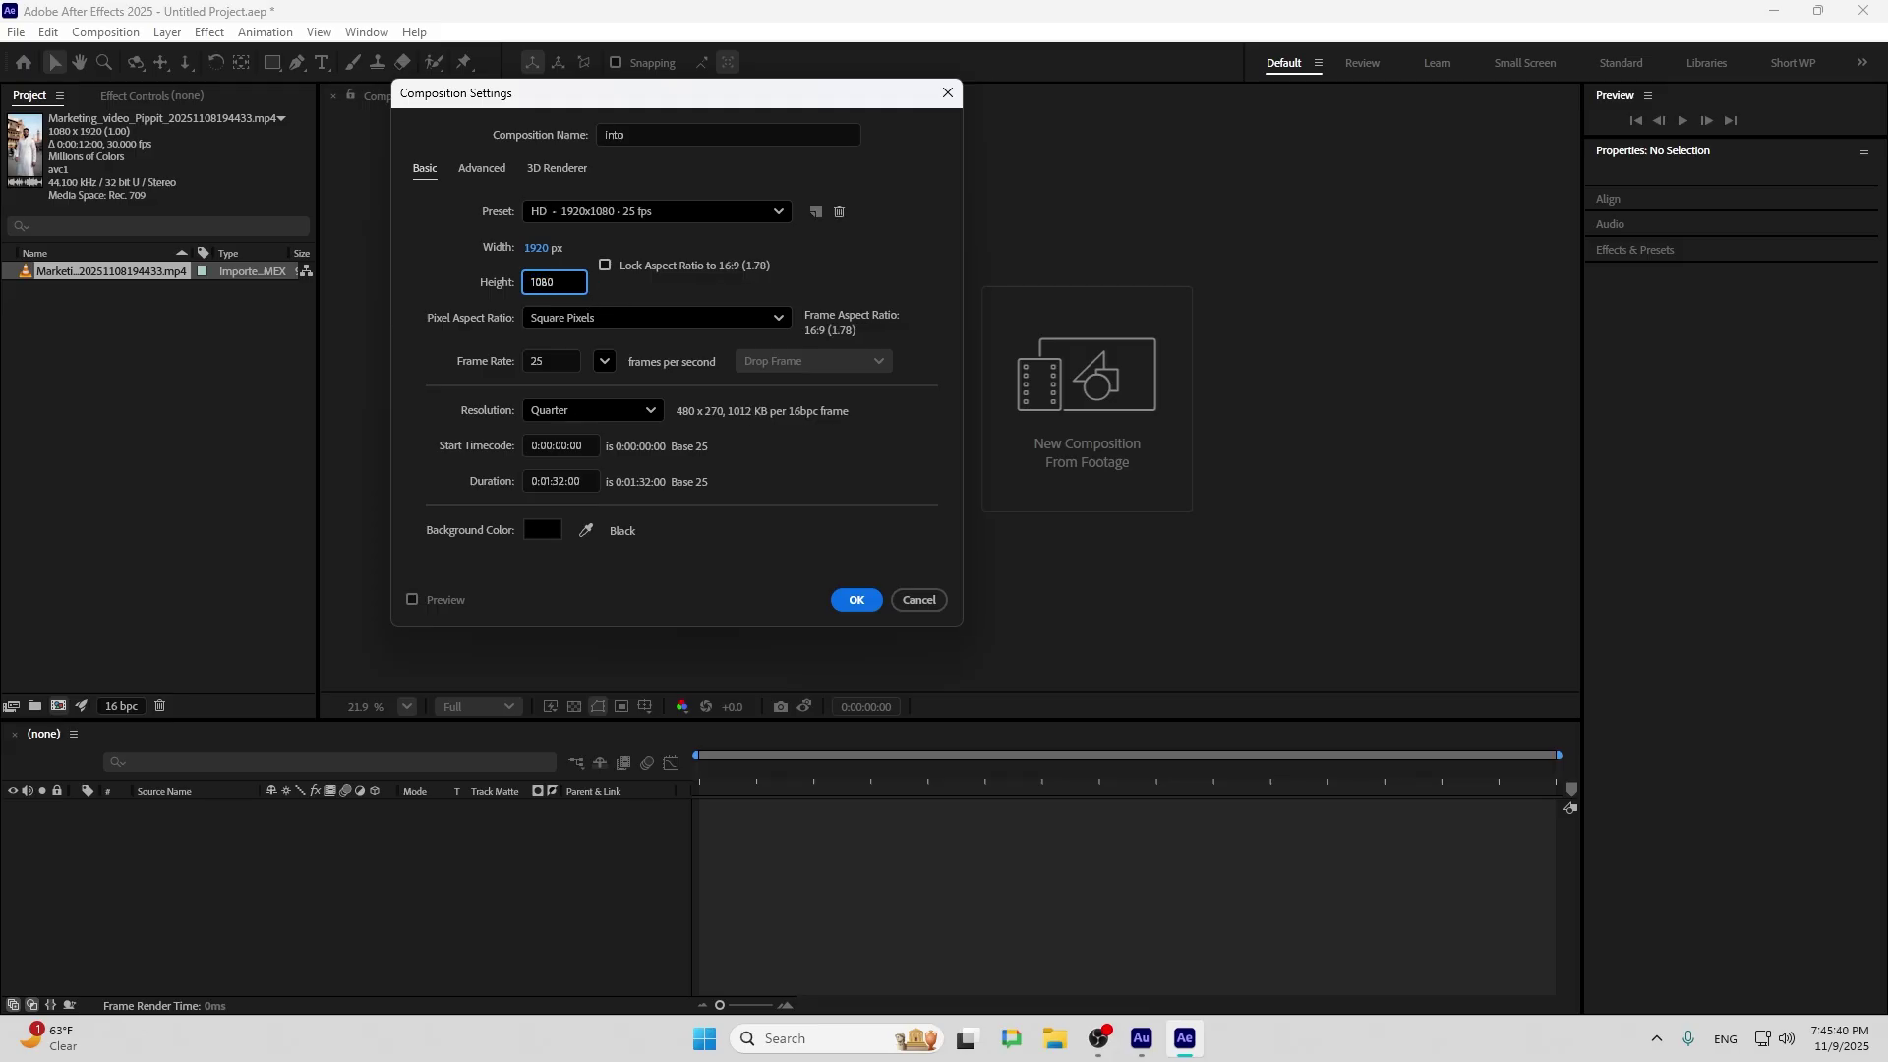
left_click(626, 289)
left_click(604, 266)
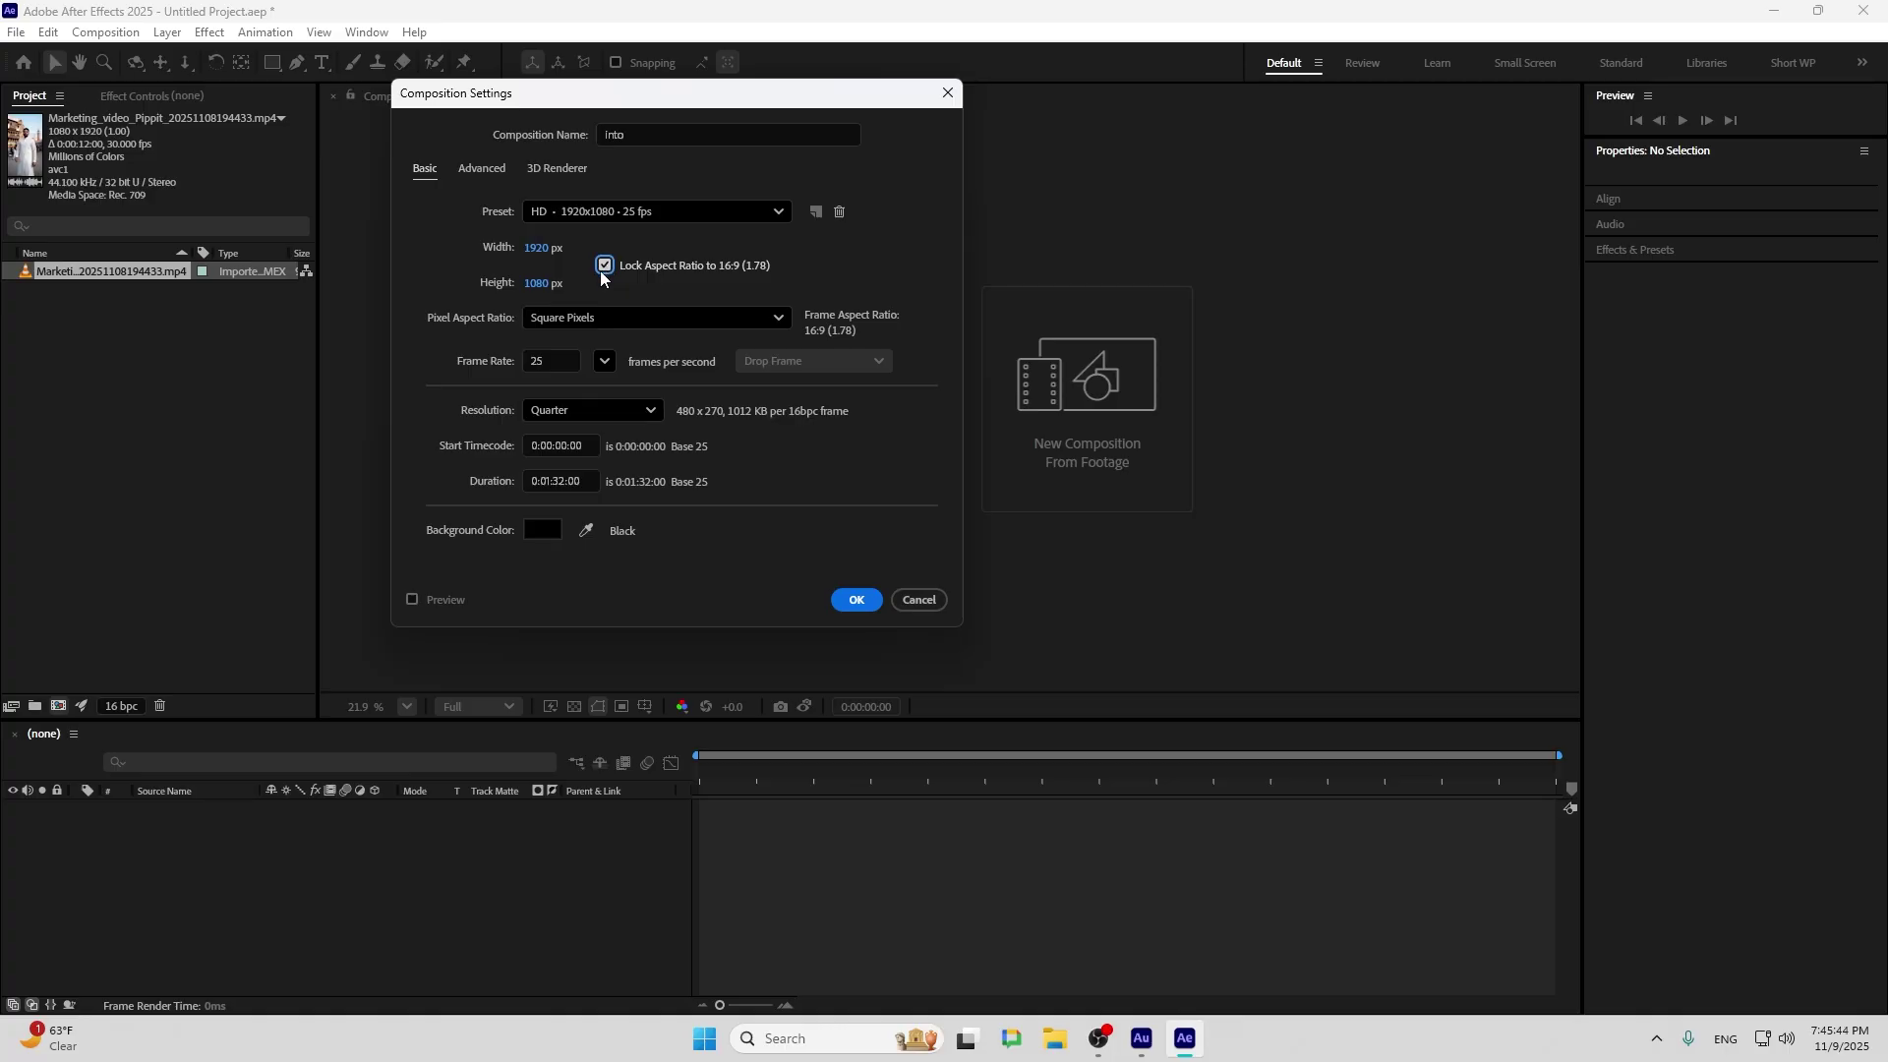
Try a smaller height of 1065 px with the ratio locked, and restore the width to 1920 px
left_click_drag(532, 288, 538, 291)
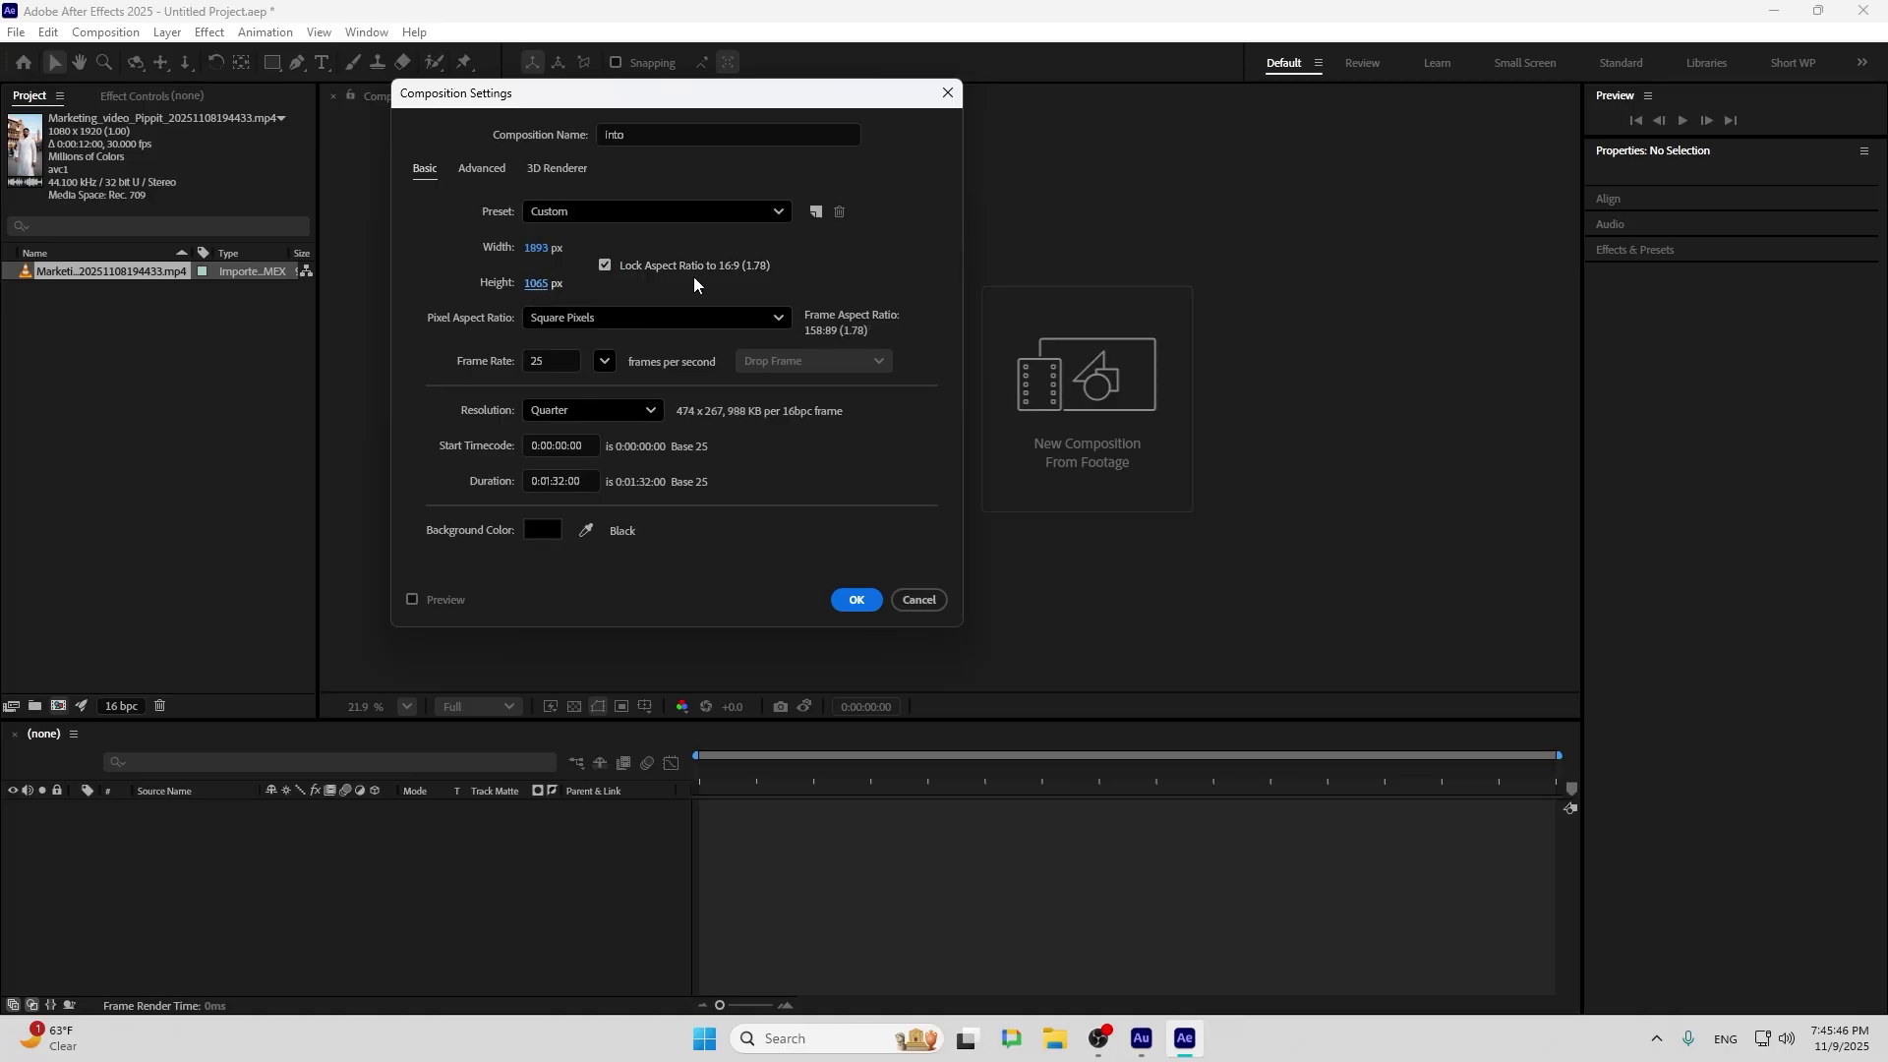
left_click(539, 247)
type("1920")
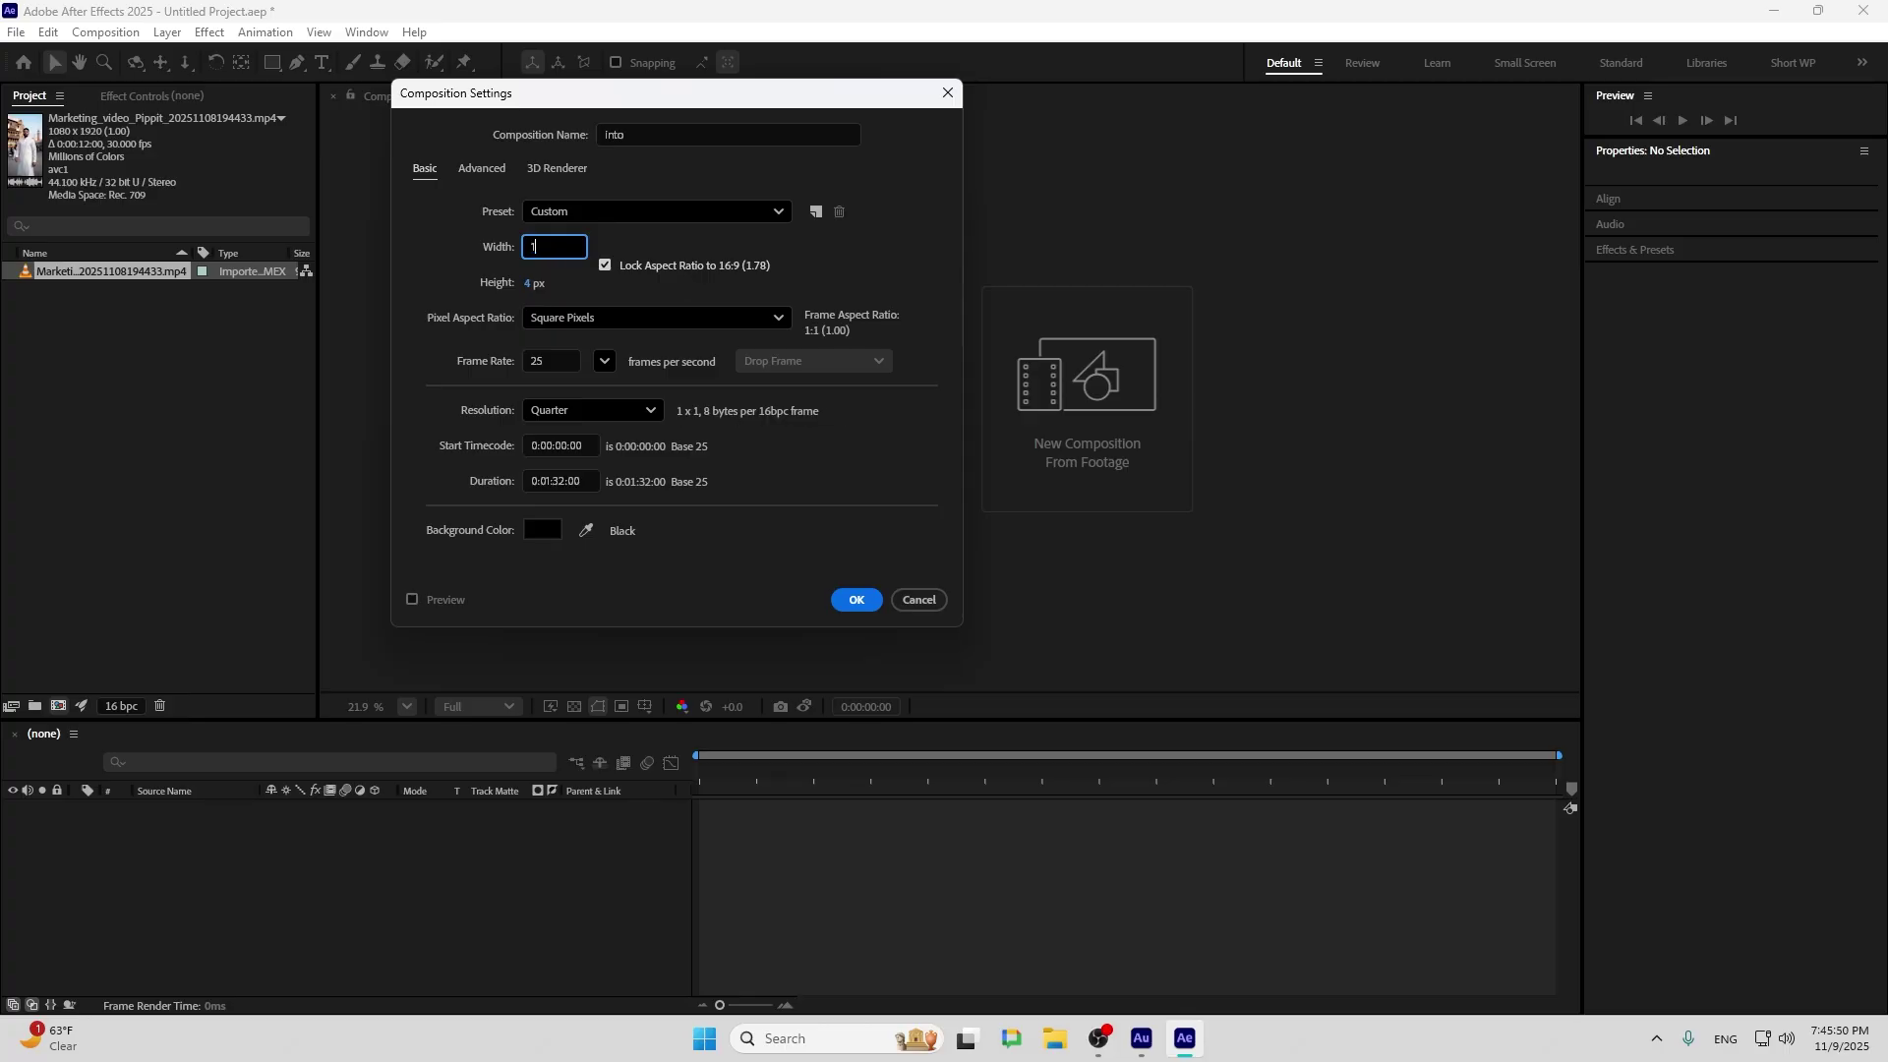
left_click(637, 285)
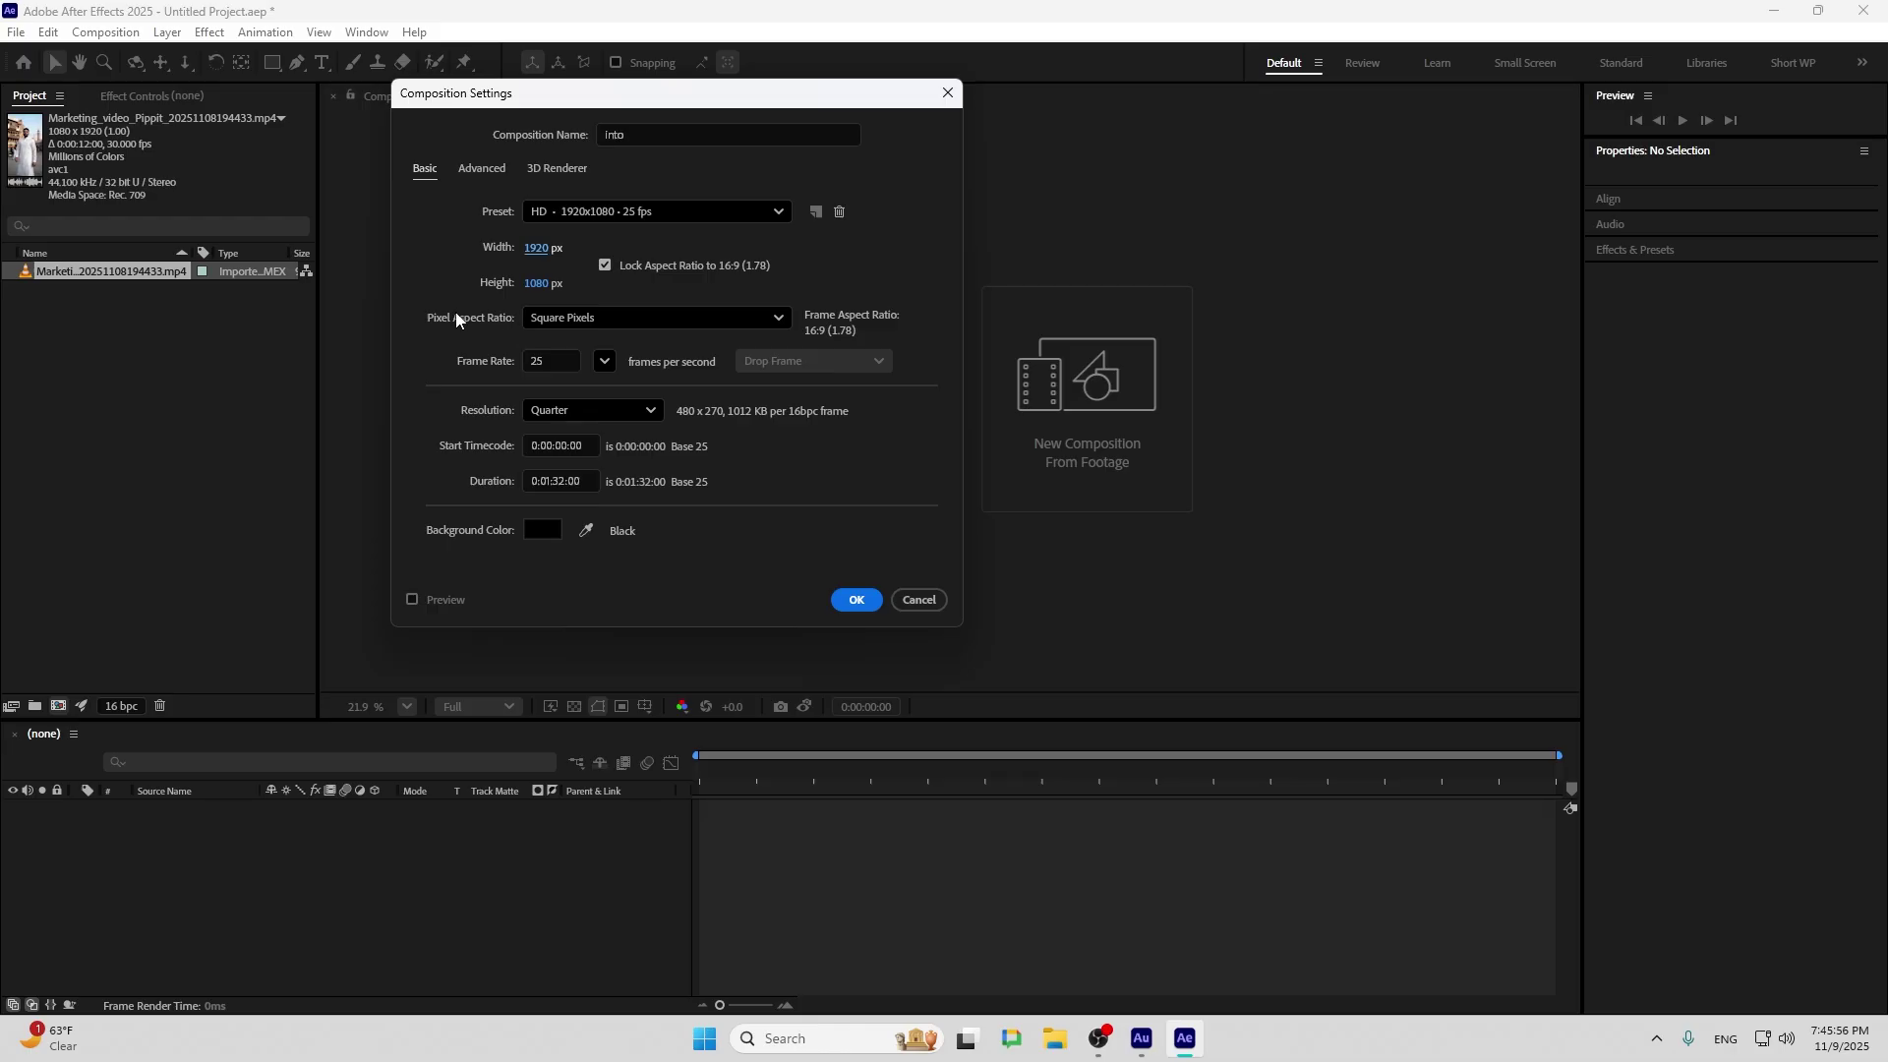
Keep Square Pixels as the pixel aspect ratio and set the frame rate to 29.97 fps
left_click(544, 318)
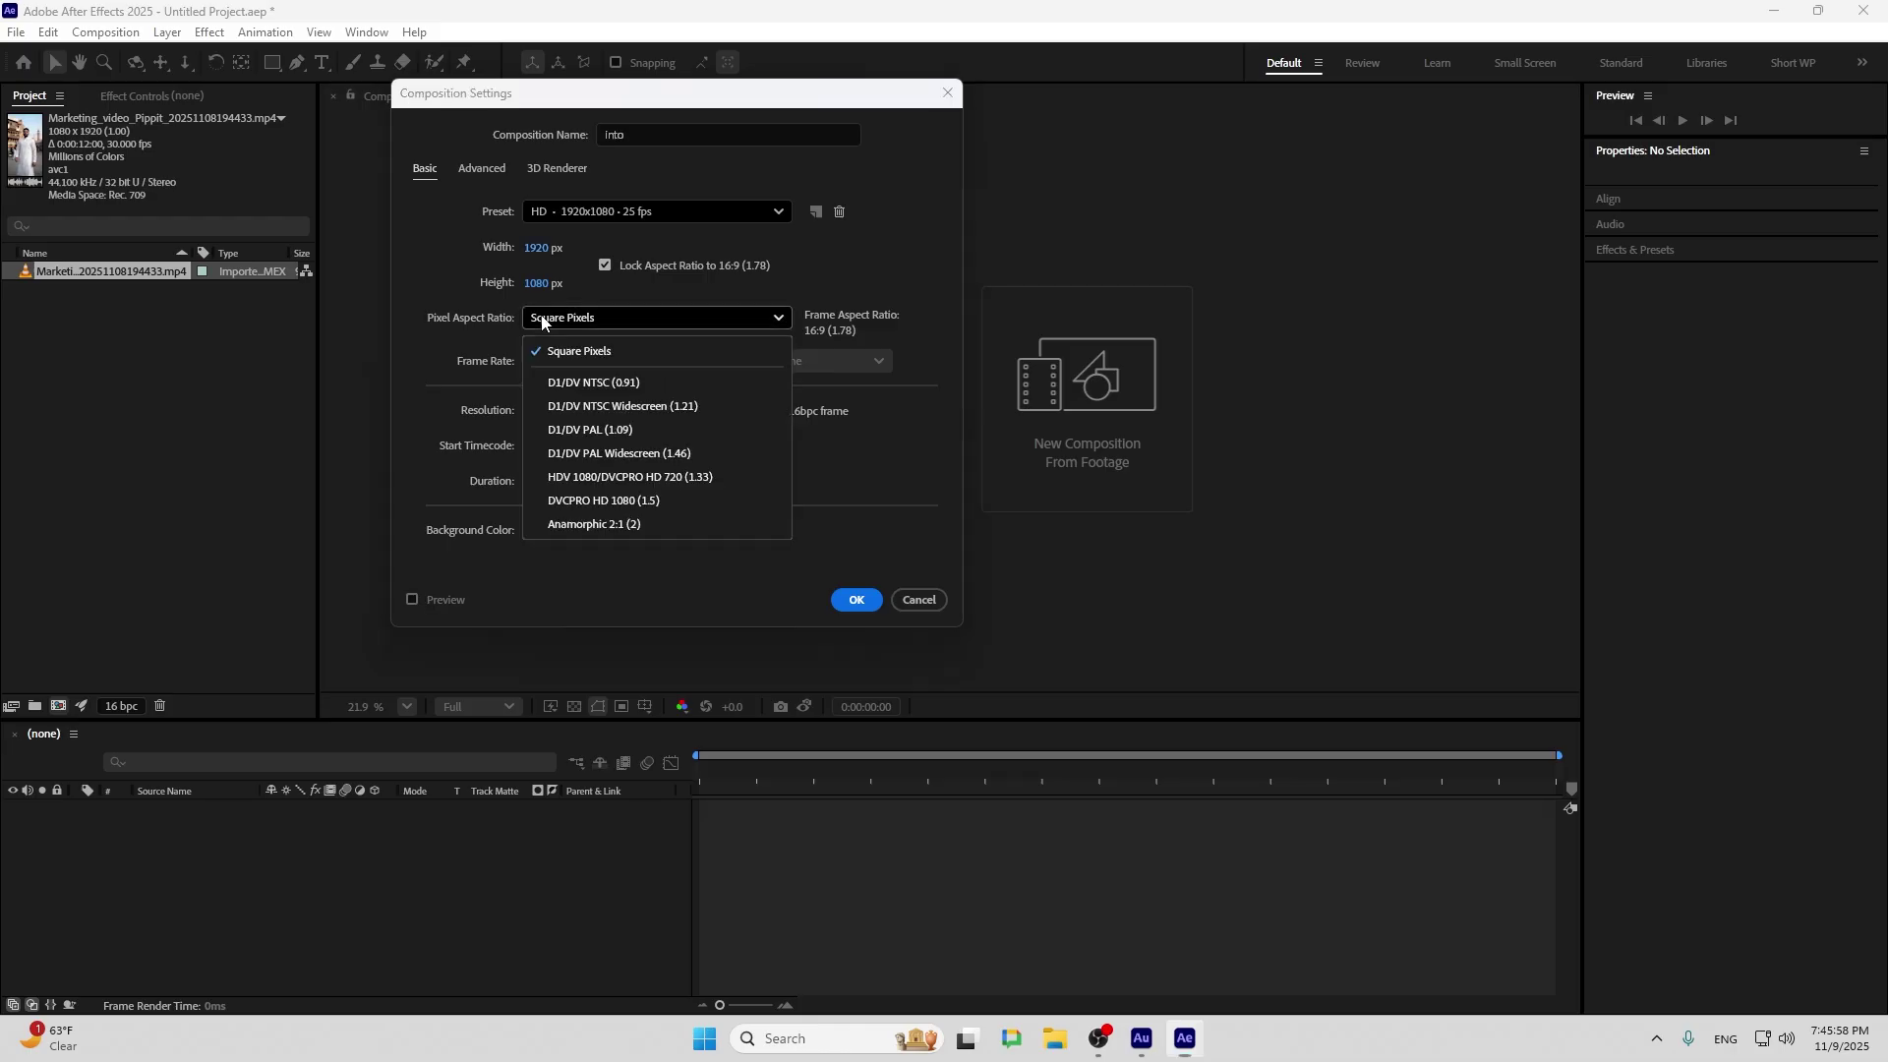
left_click(543, 318)
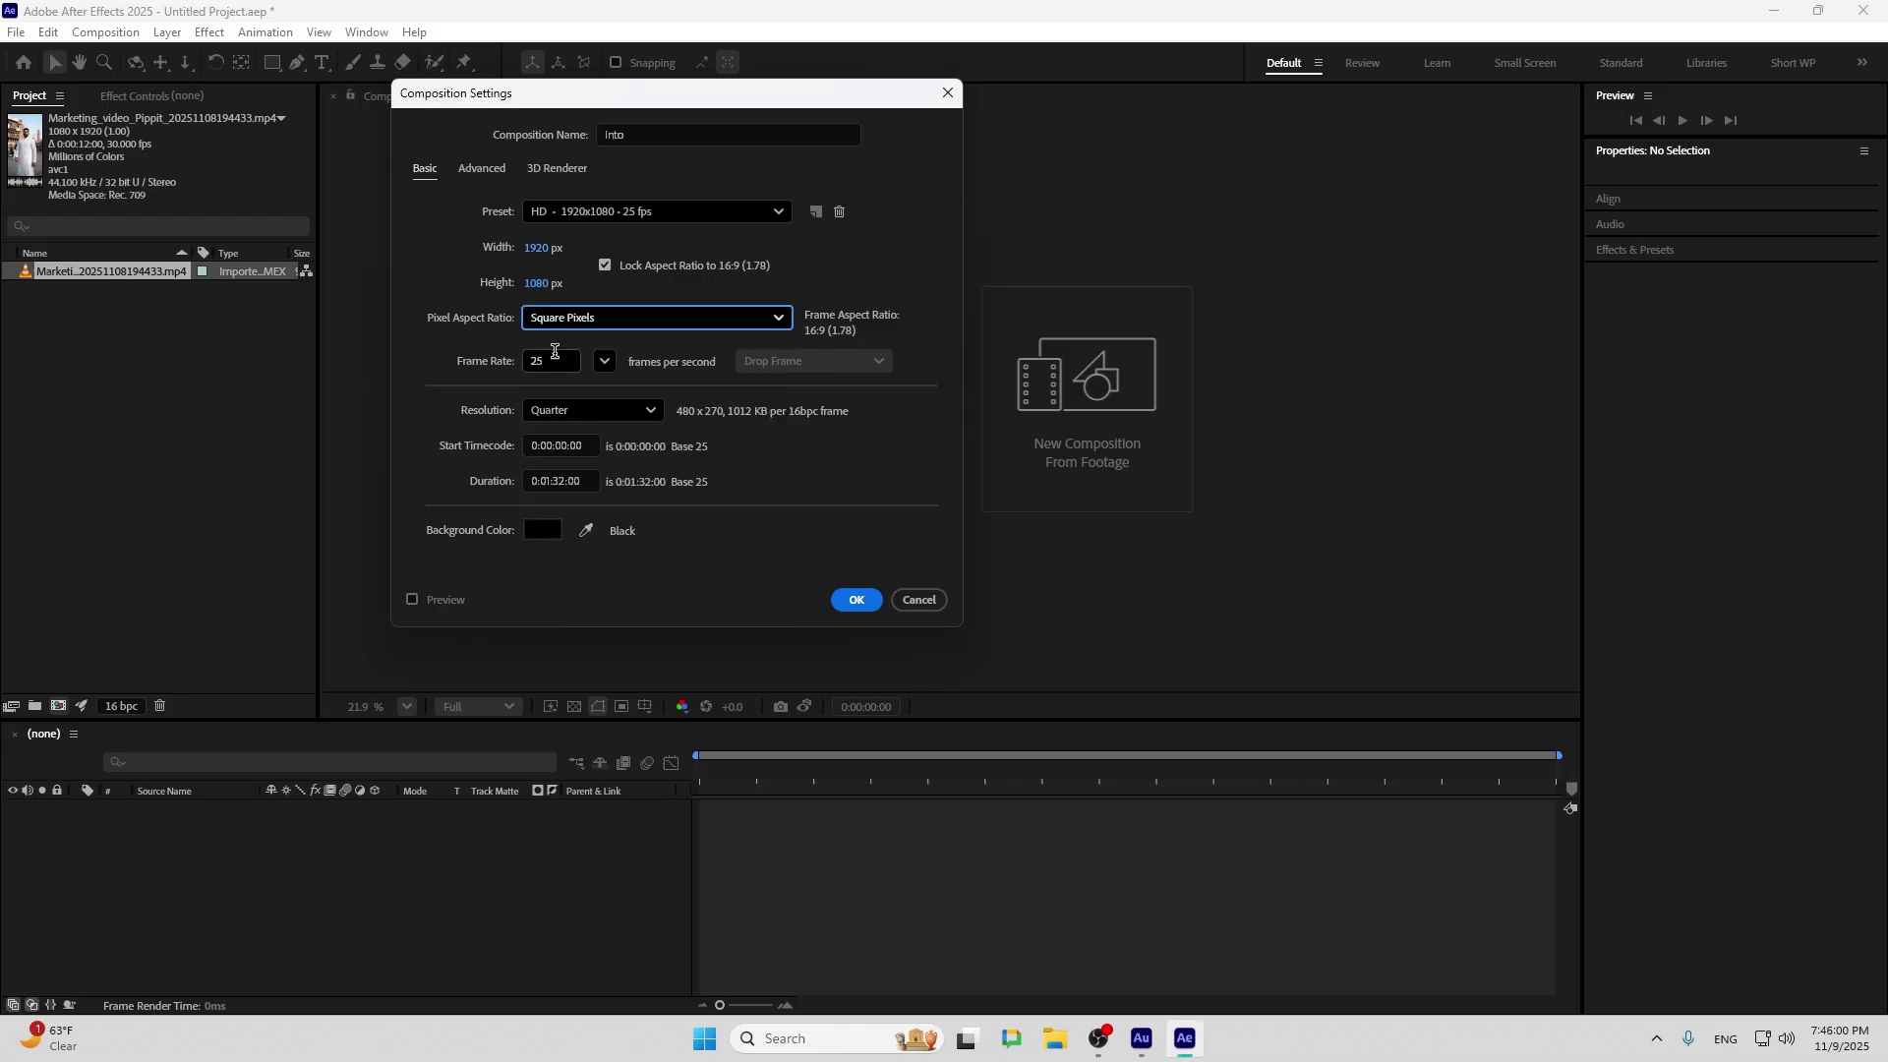
left_click(598, 361)
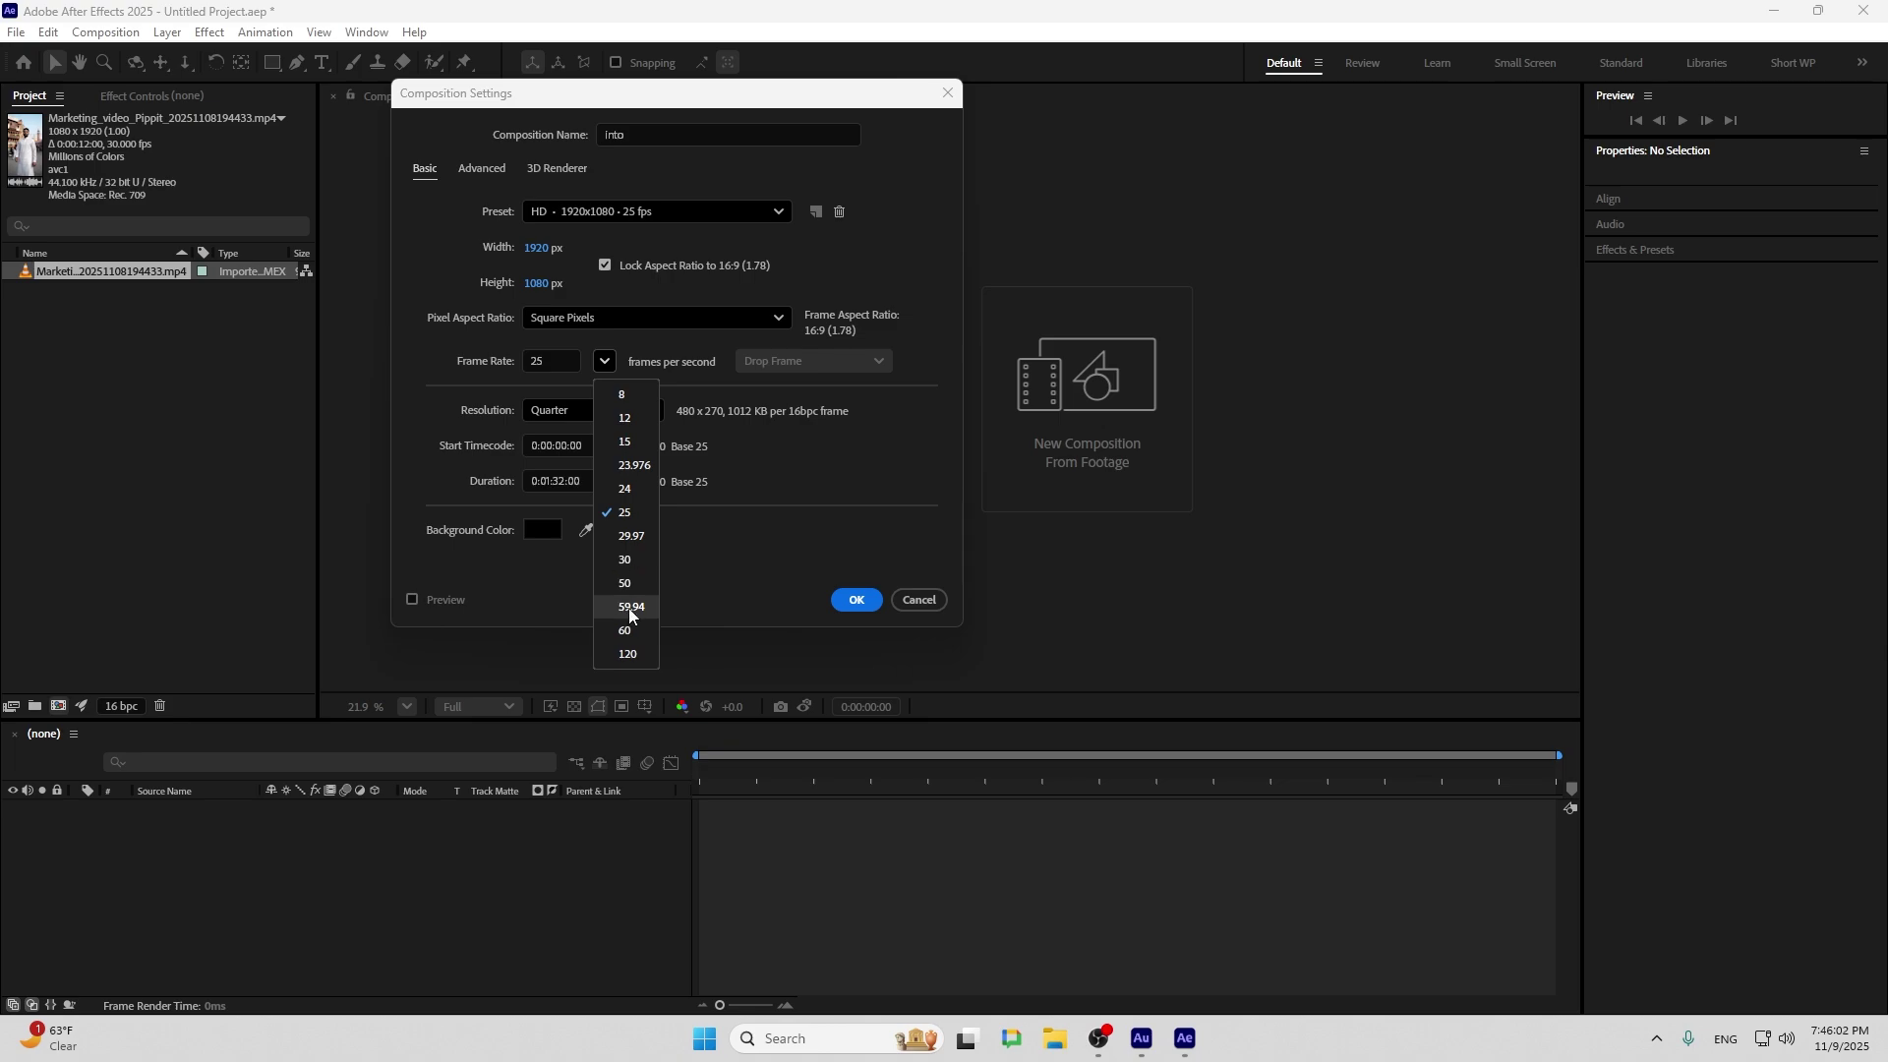
left_click(634, 537)
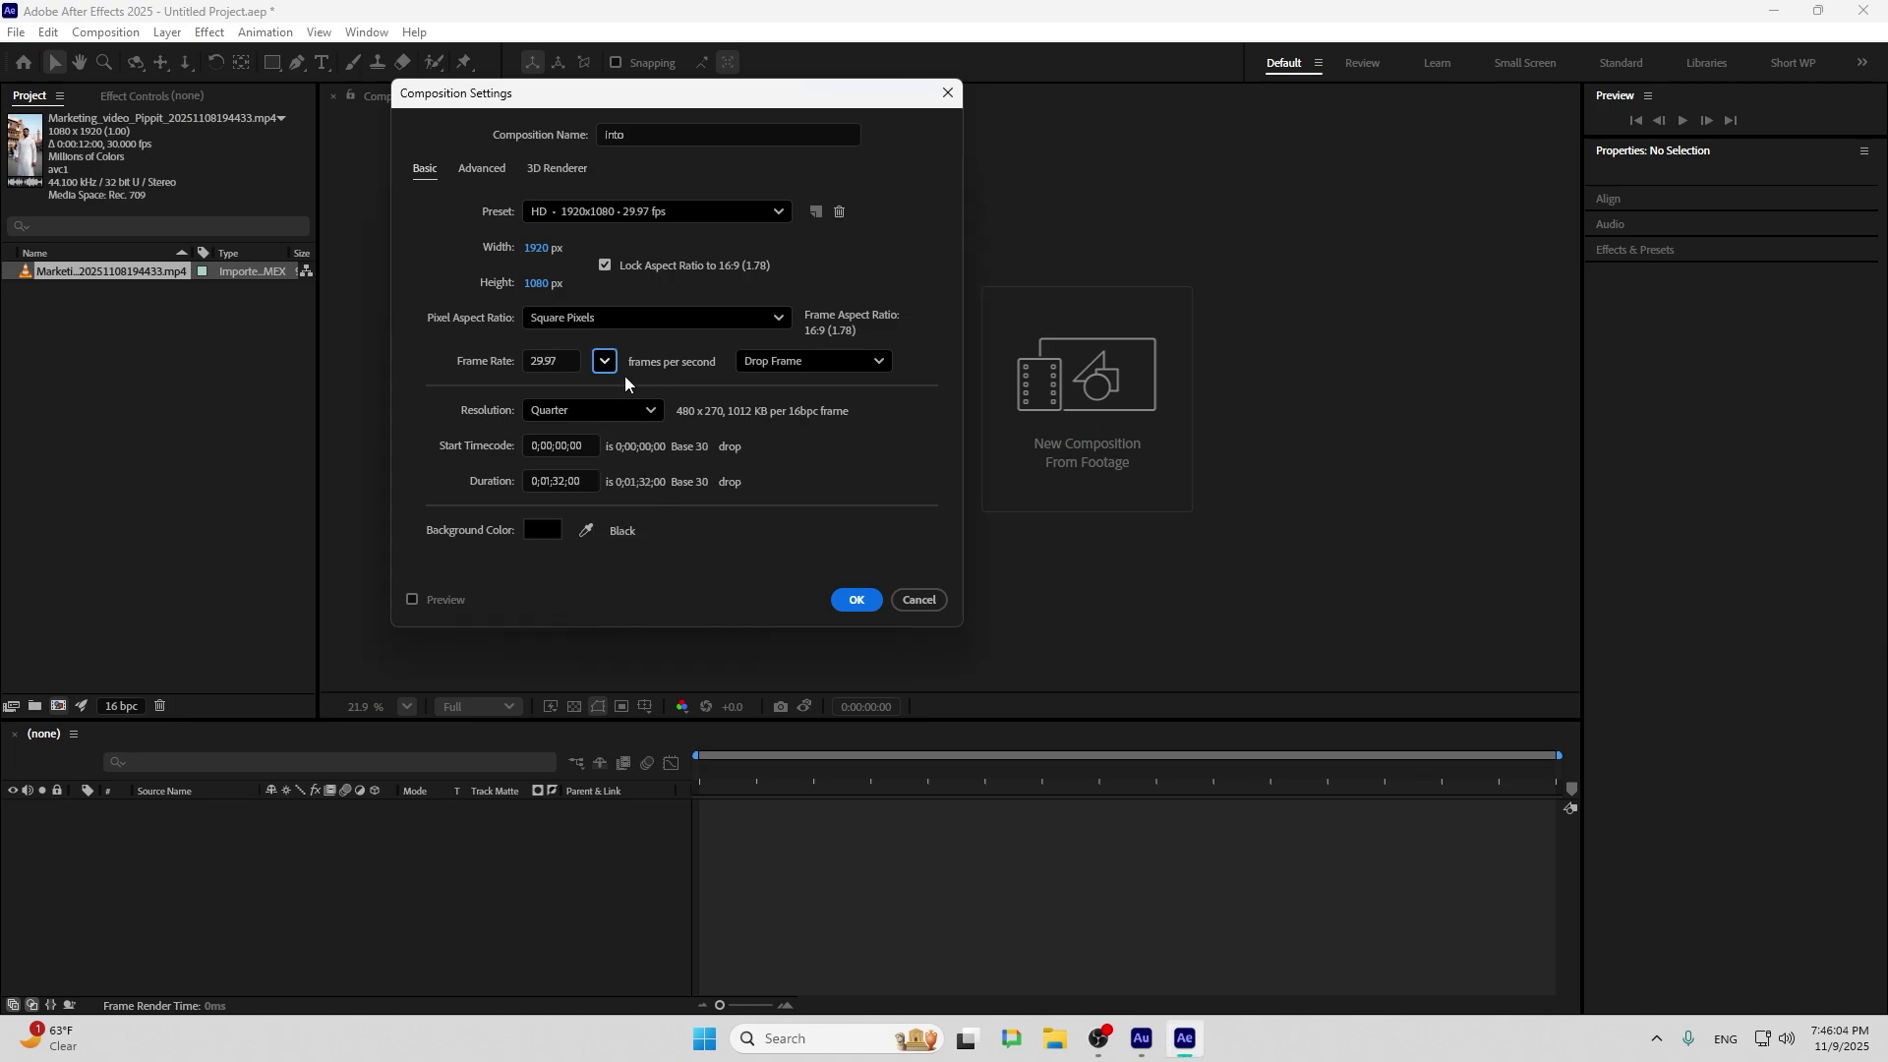
Review the composition's resolution options without changing Quarter, and highlight the duration value
left_click(580, 414)
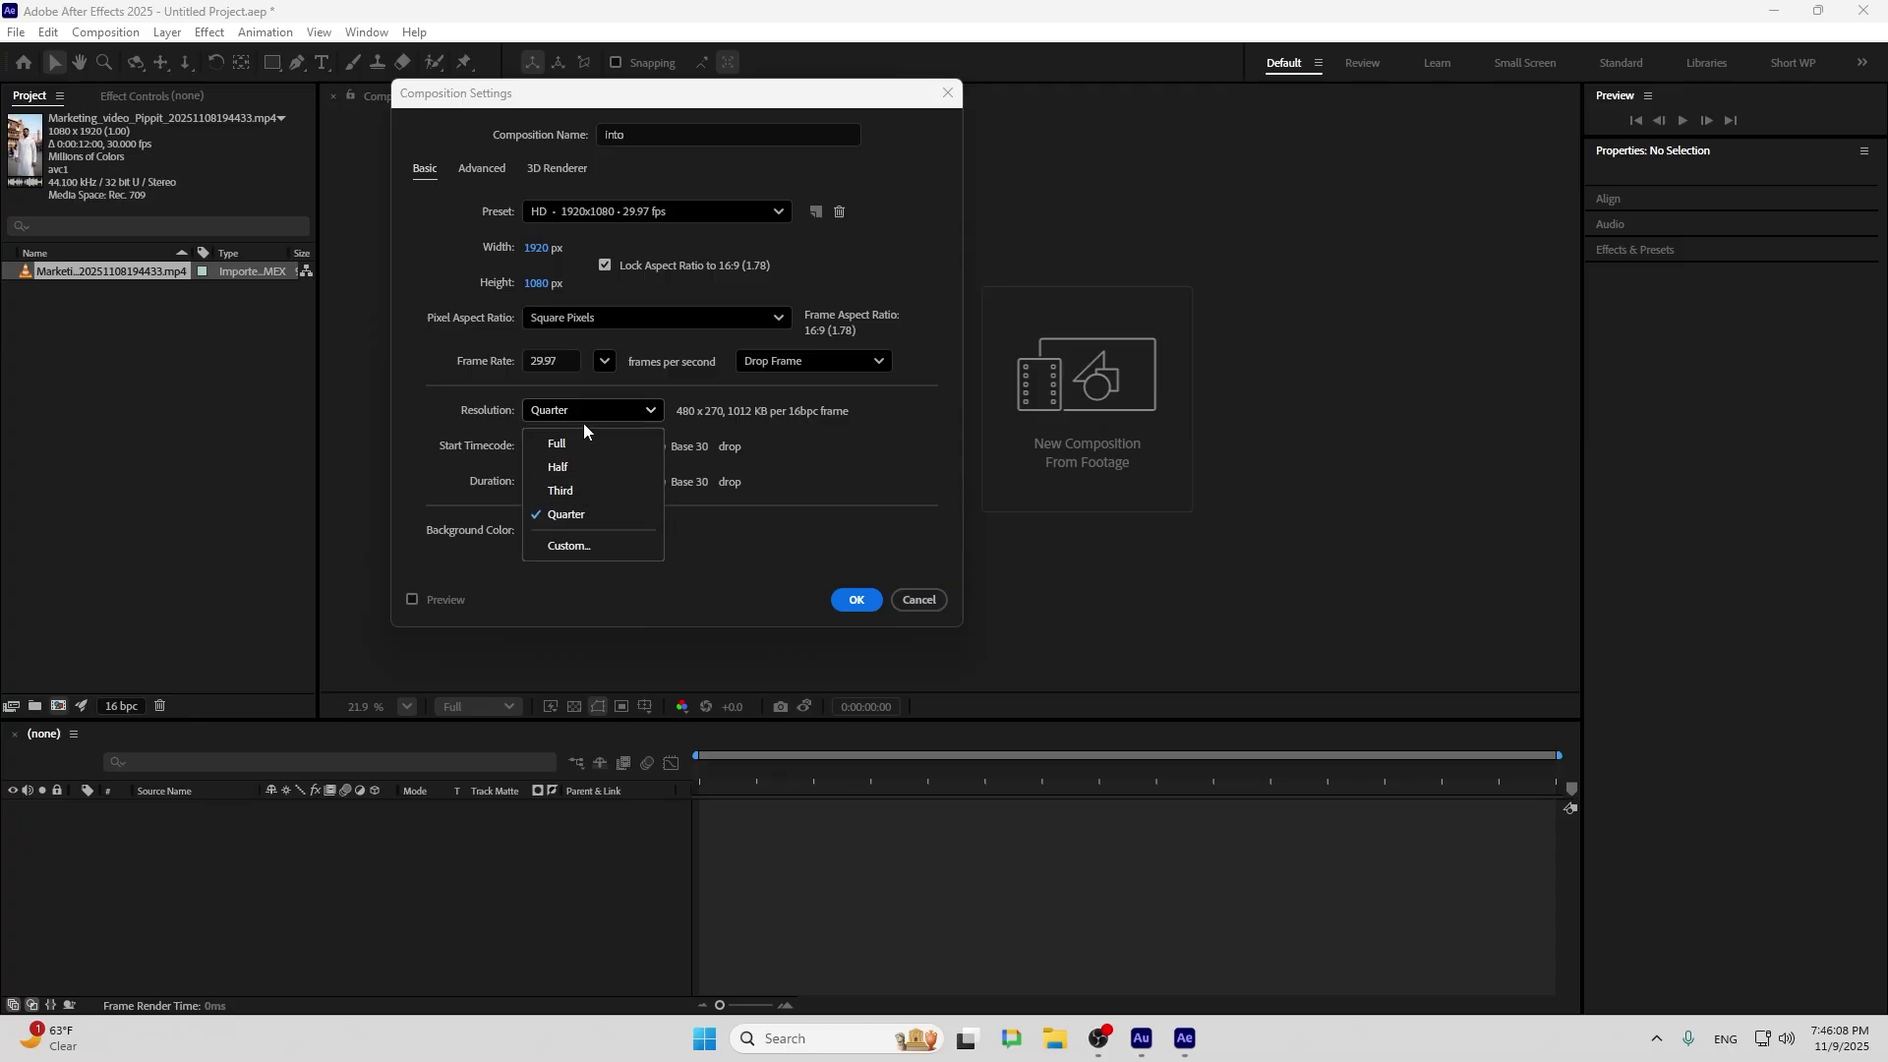
left_click(590, 413)
left_click(598, 415)
left_click(598, 411)
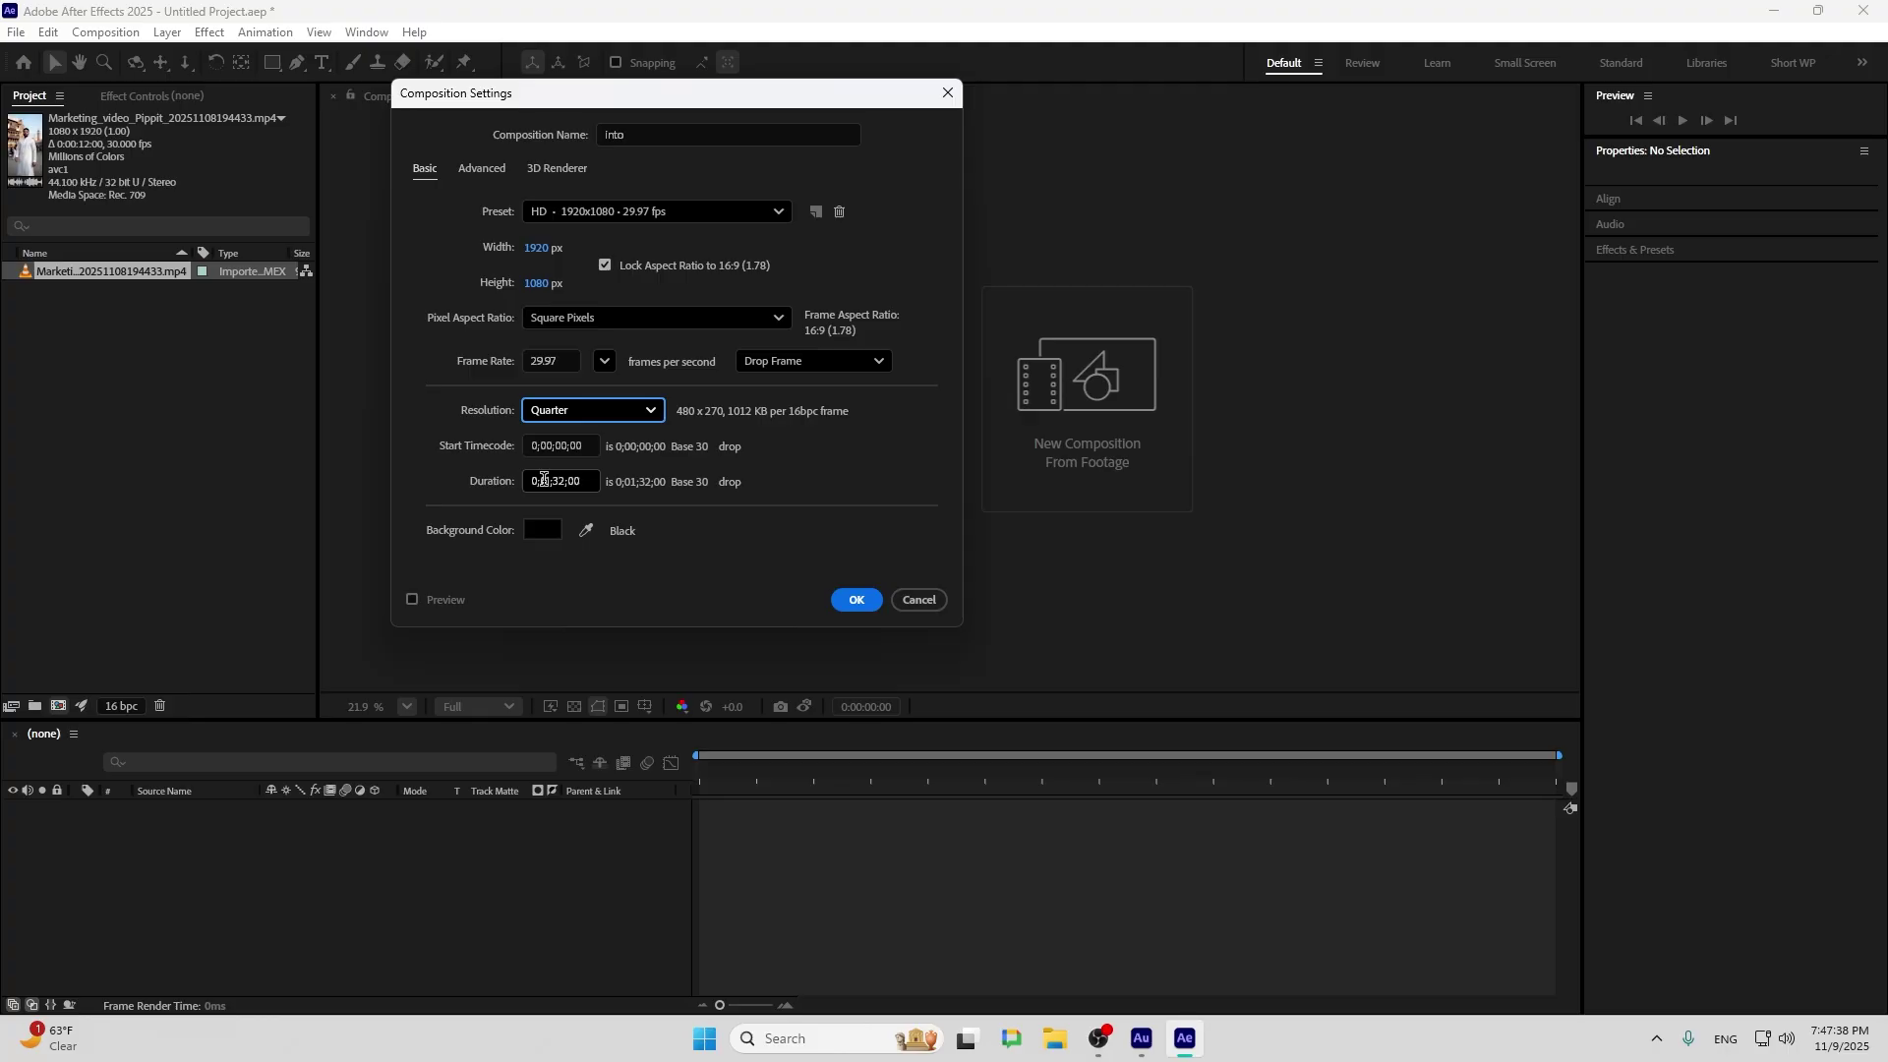
left_click_drag(585, 482, 528, 492)
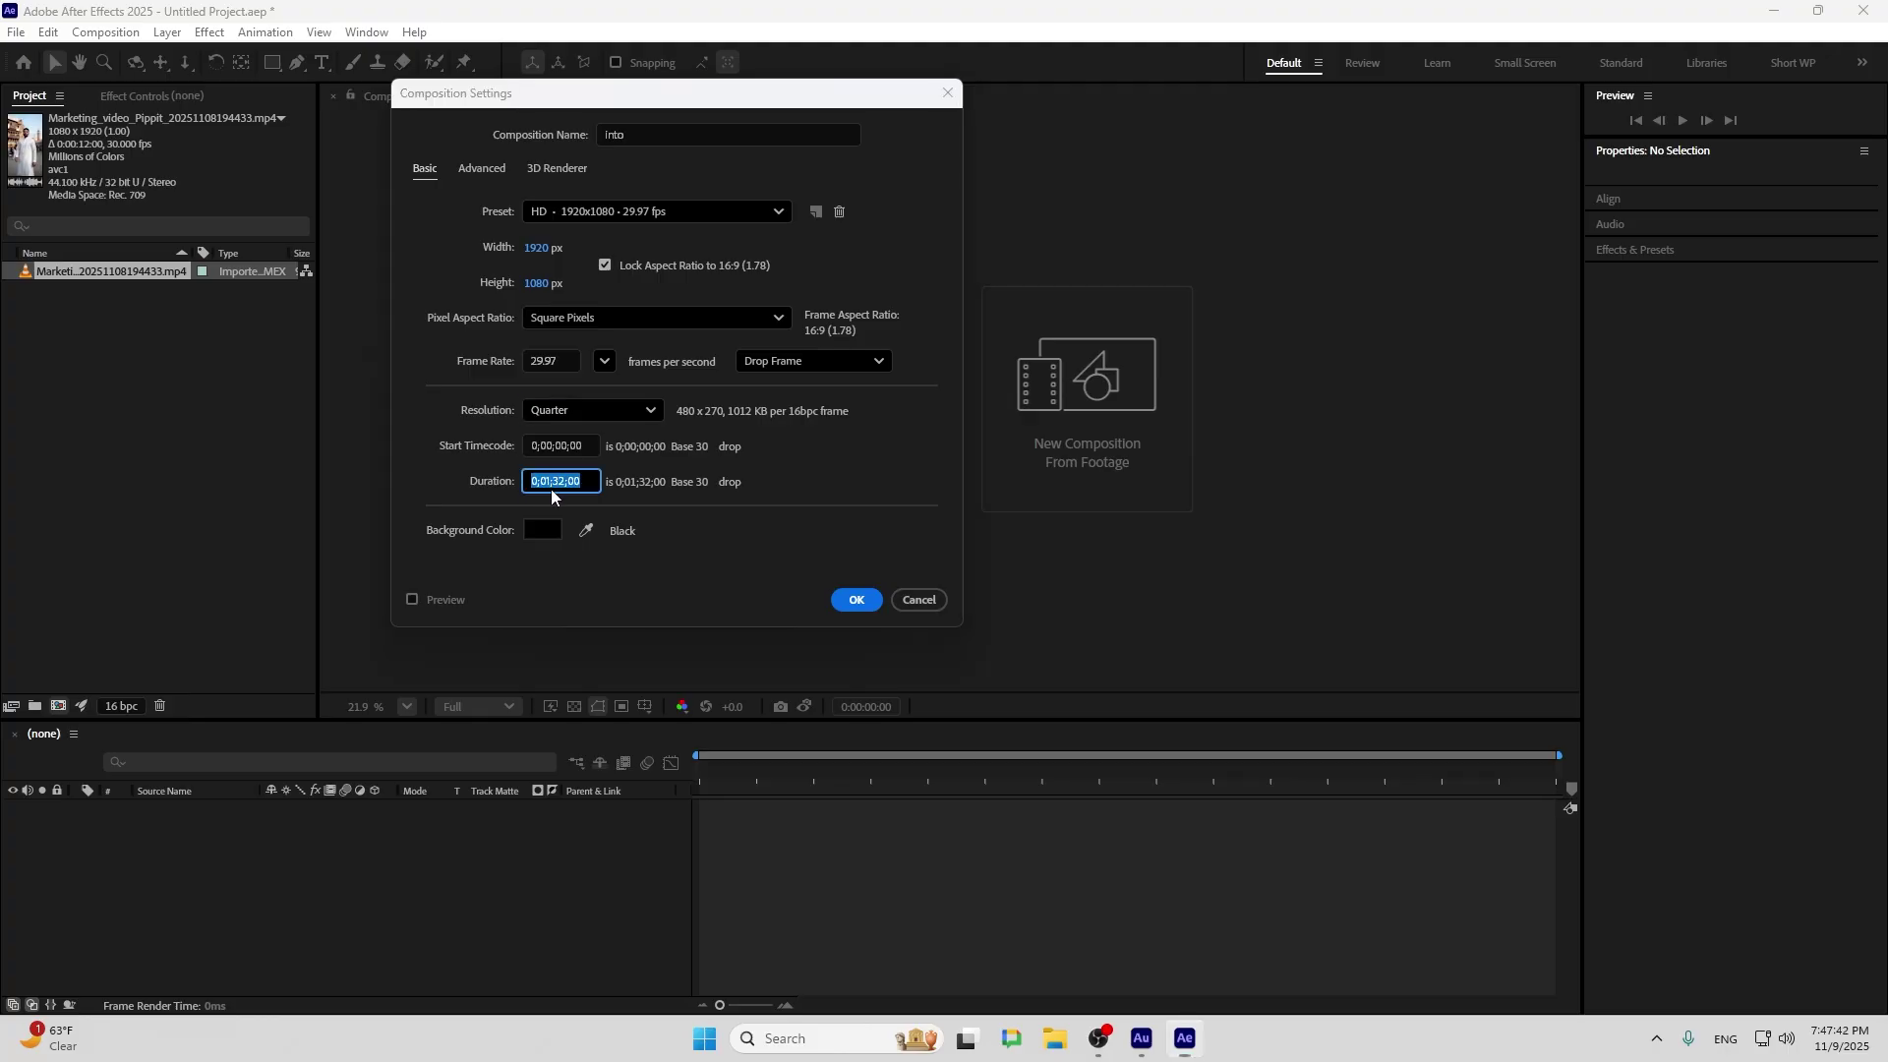
Open Illustrator, dismiss the Projects introduction, and create a new blank document
key("super")
type("ill")
key("Escape")
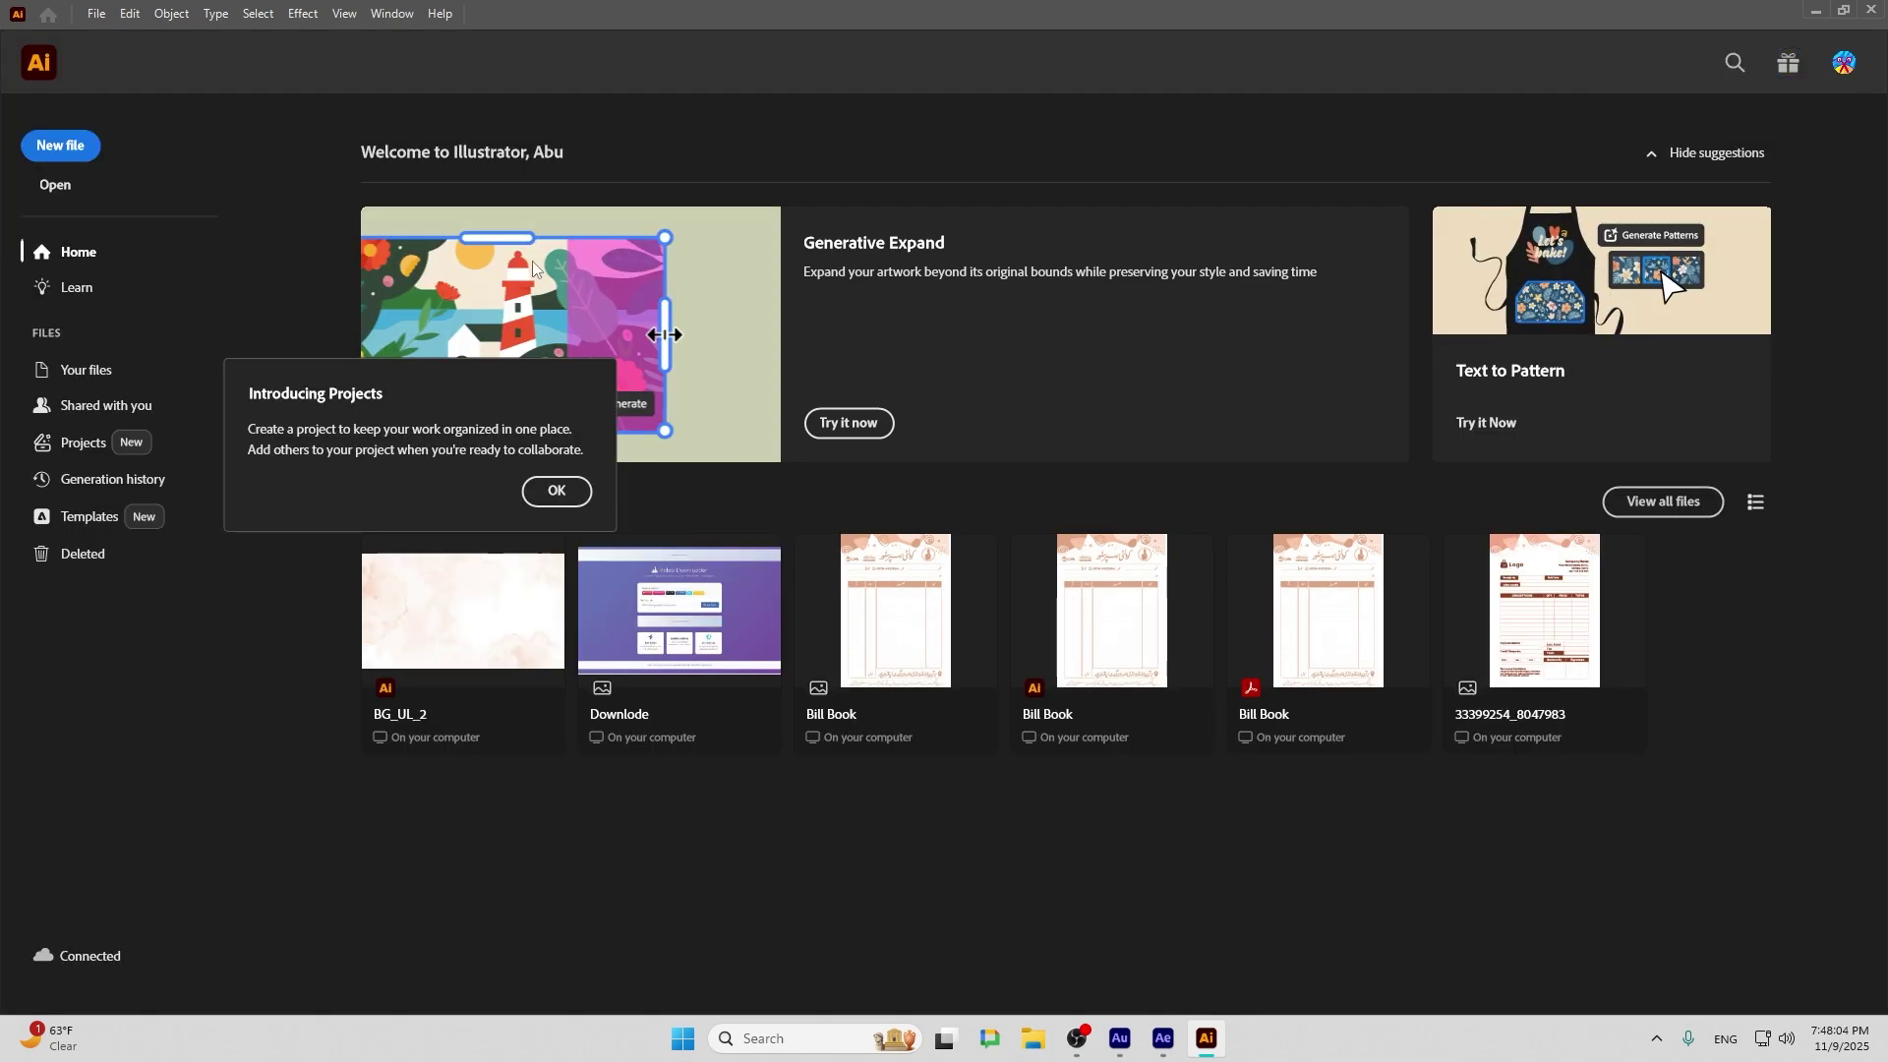
left_click(555, 491)
left_click(46, 145)
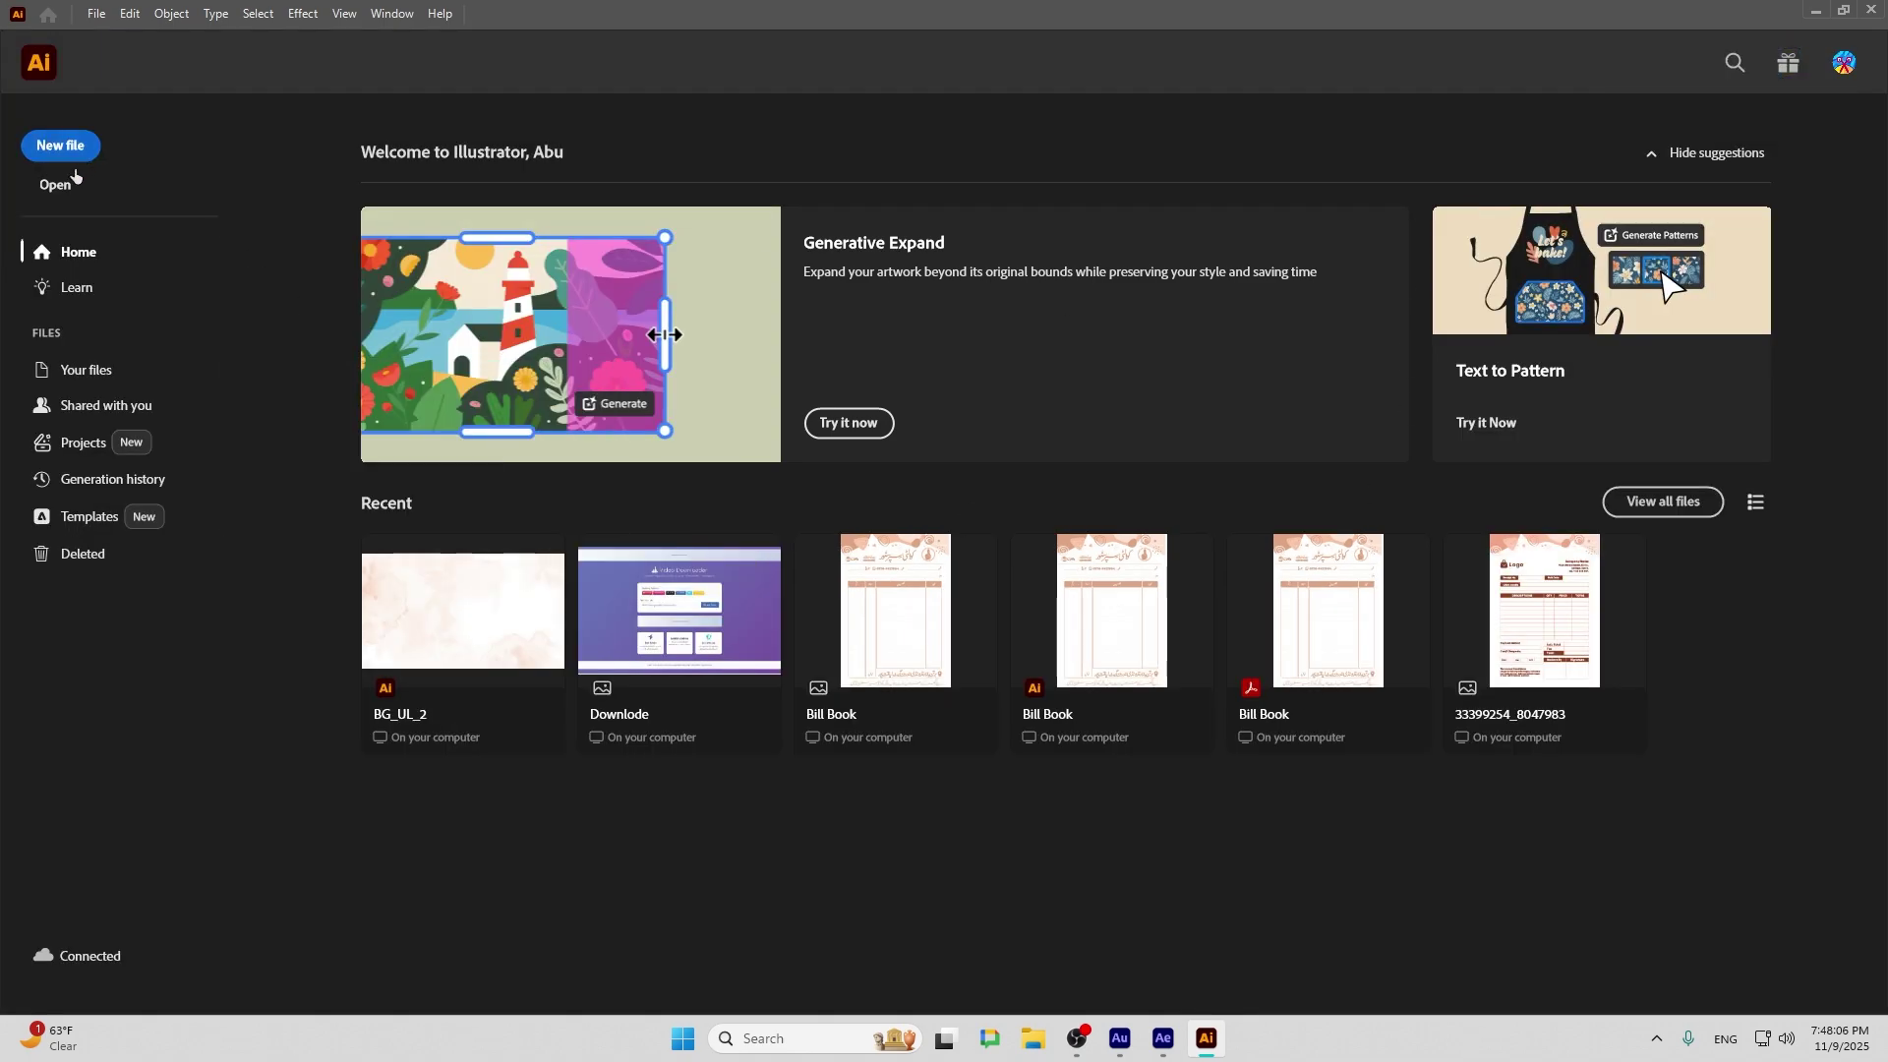
left_click(1313, 808)
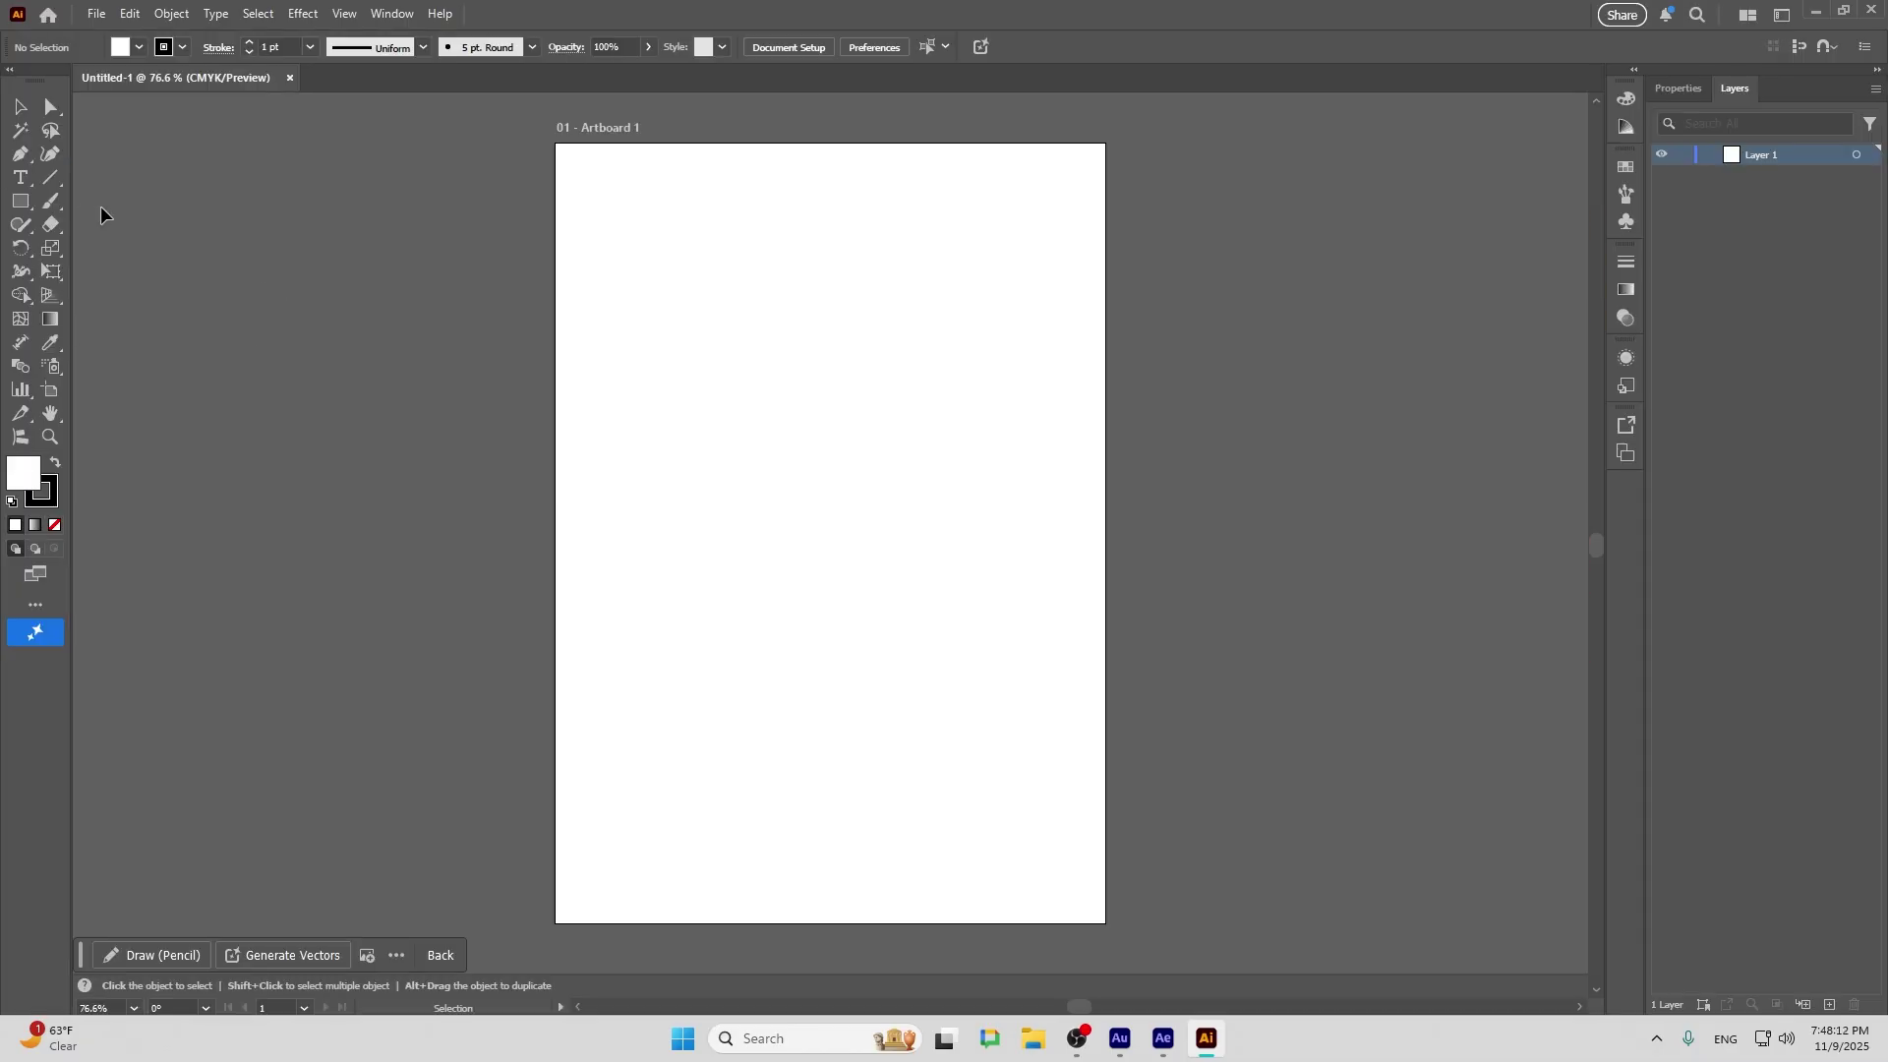
Copy the start timecode from After Effects' Composition Settings and paste it as a text object on the Illustrator artboard
left_click(20, 177)
key("alt+Tab")
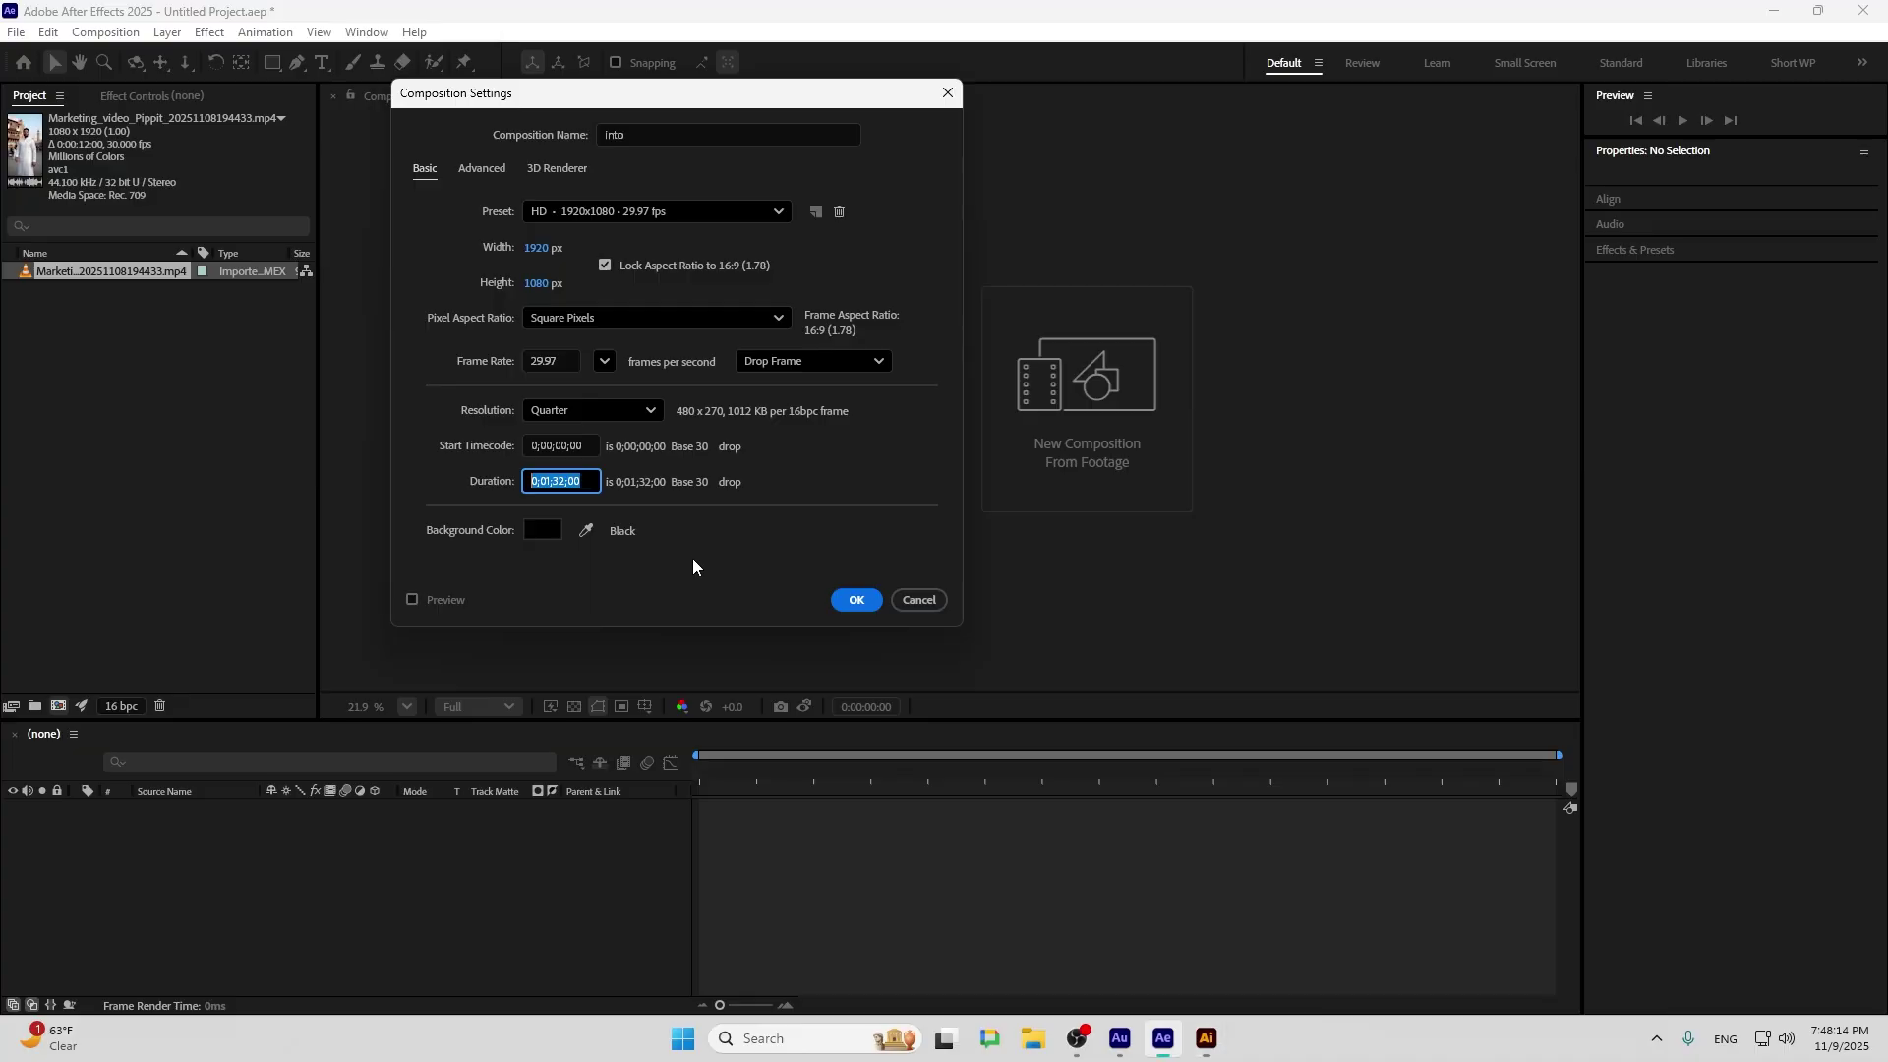
key("shift+Tab")
key("ctrl+c")
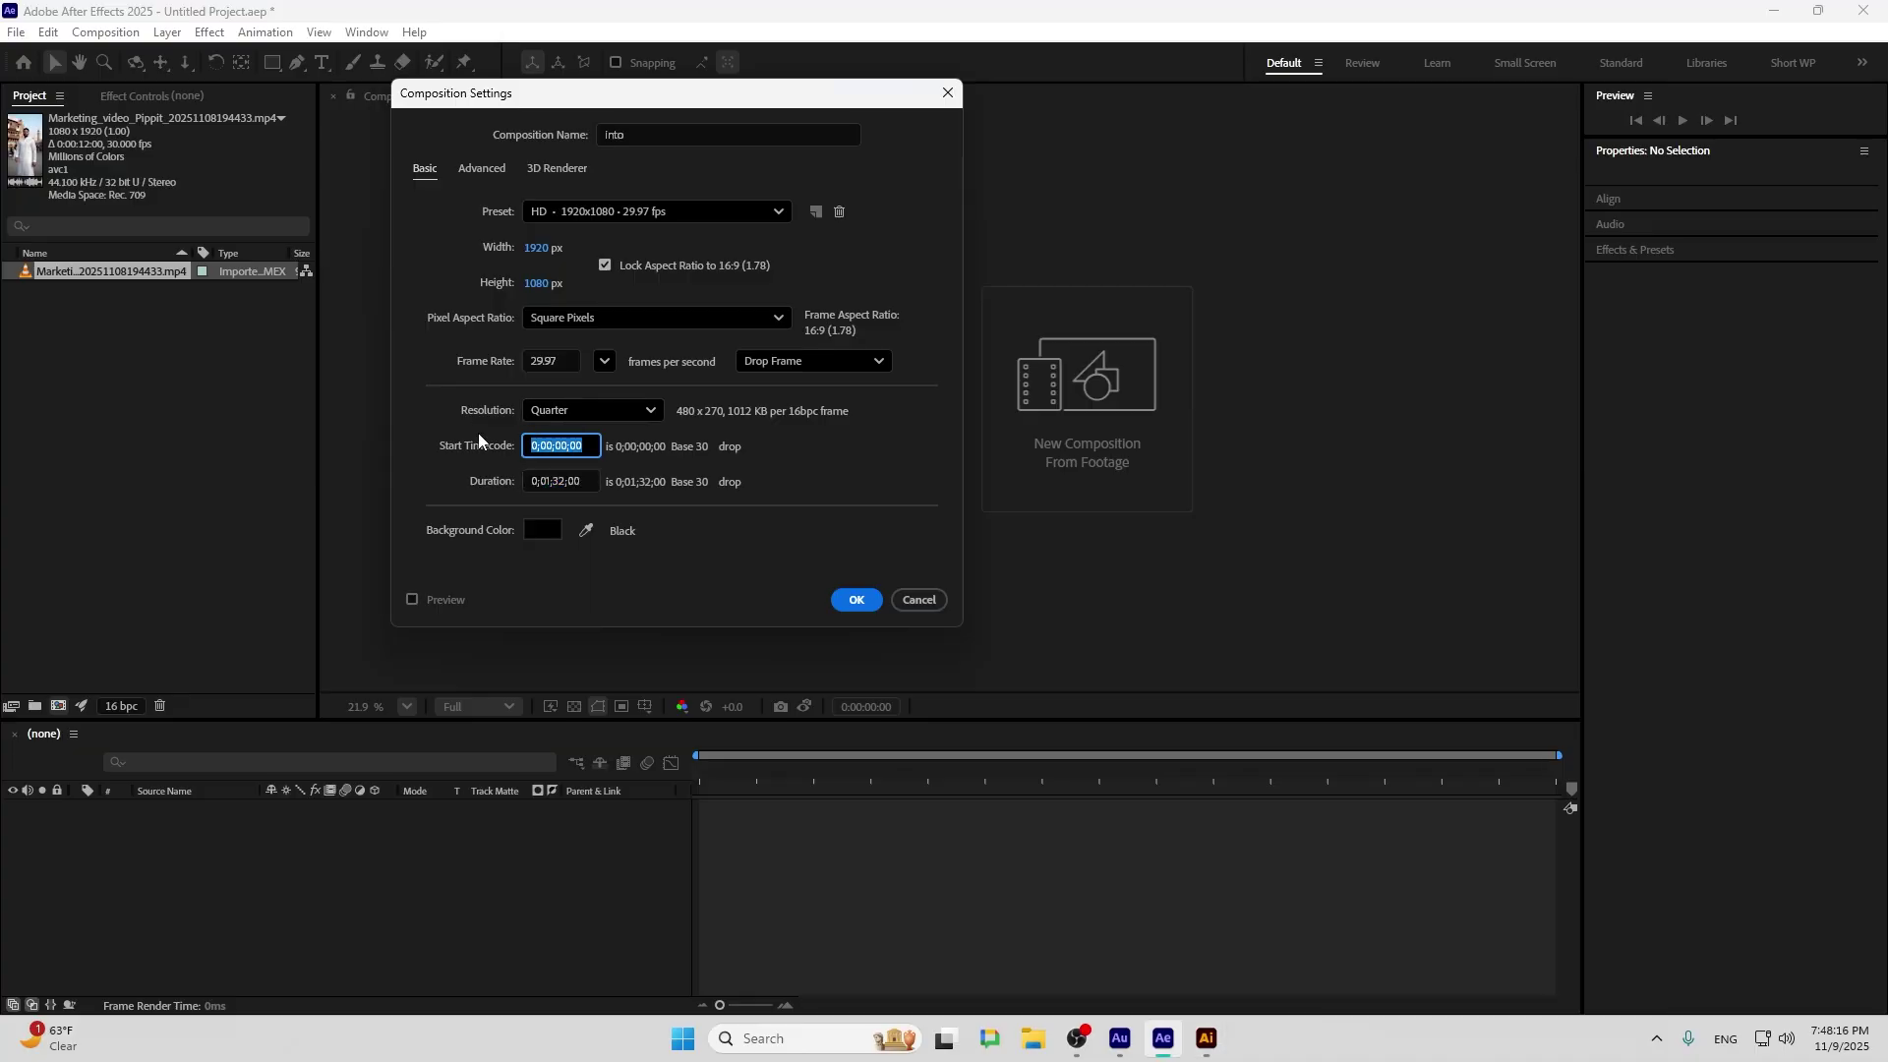
key("alt+Tab")
left_click(682, 416)
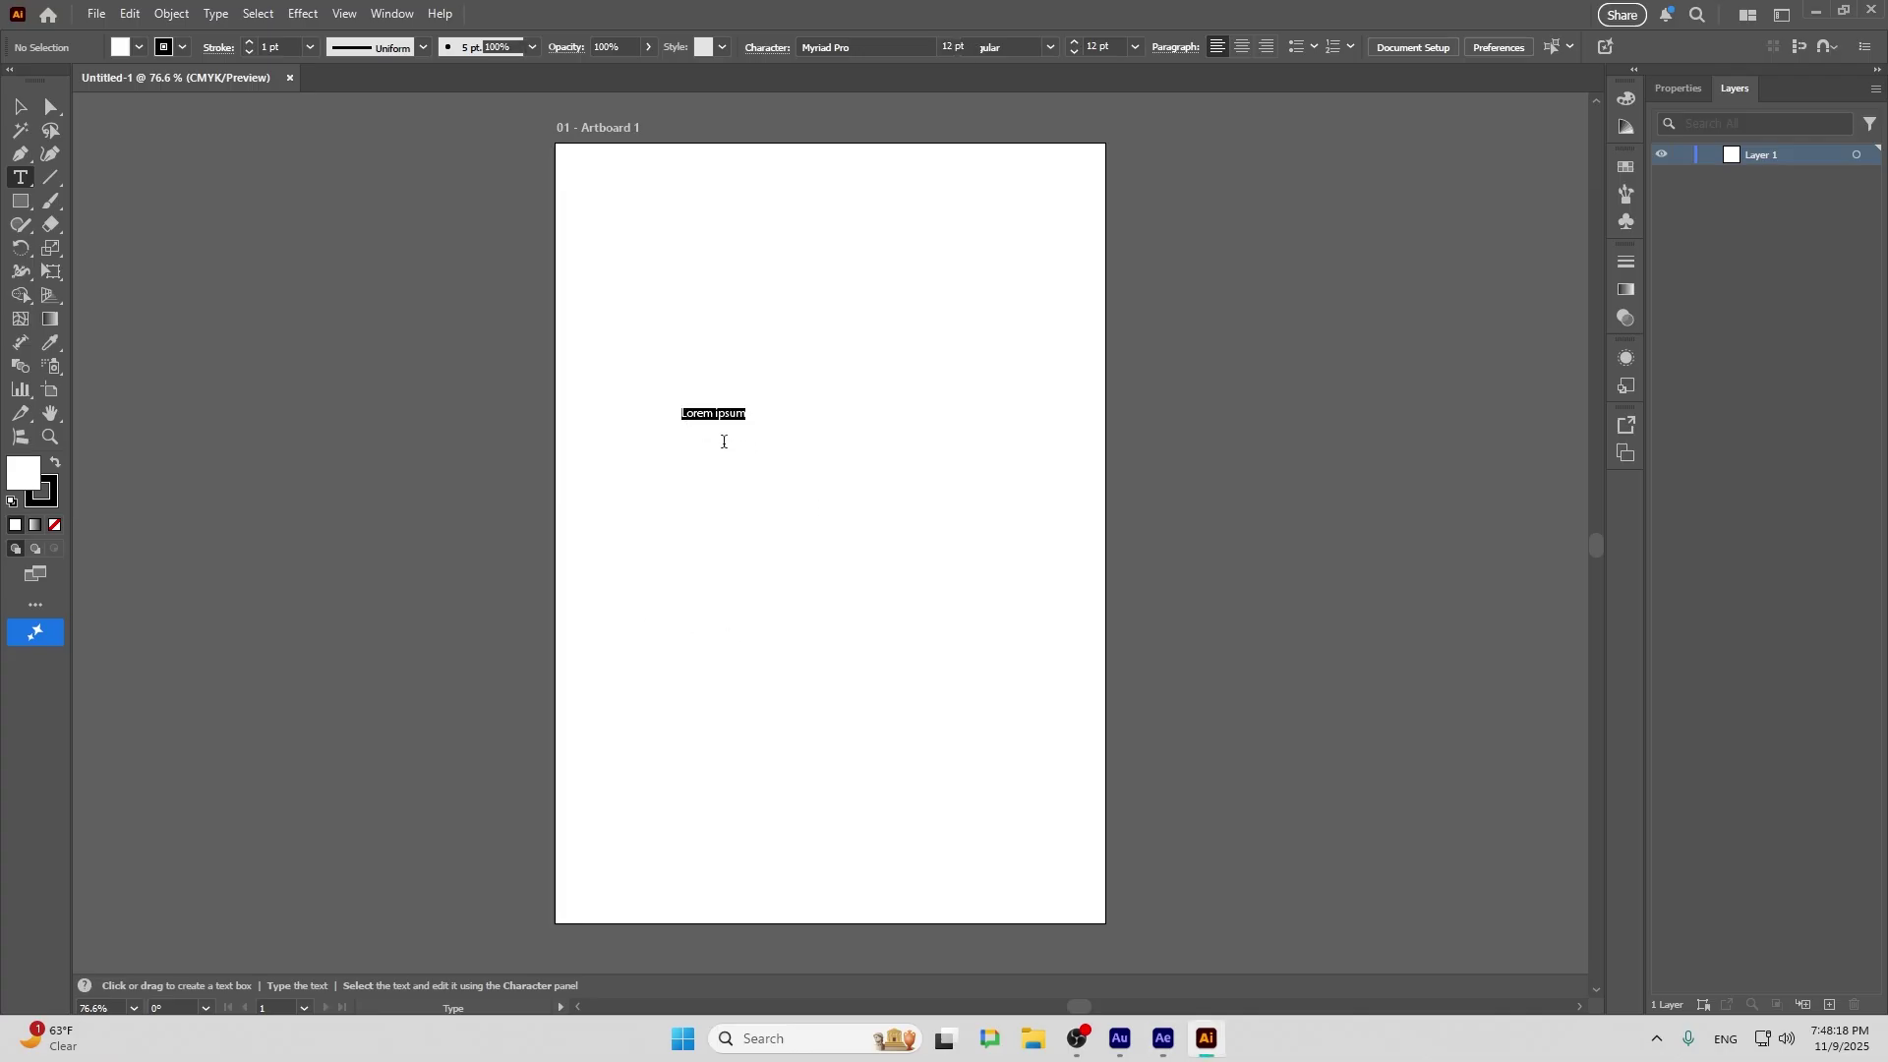
key("ctrl+v")
Enlarge the timecode text to about 174 pt, reposition it across the artboard, and duplicate it directly below
left_click(20, 106)
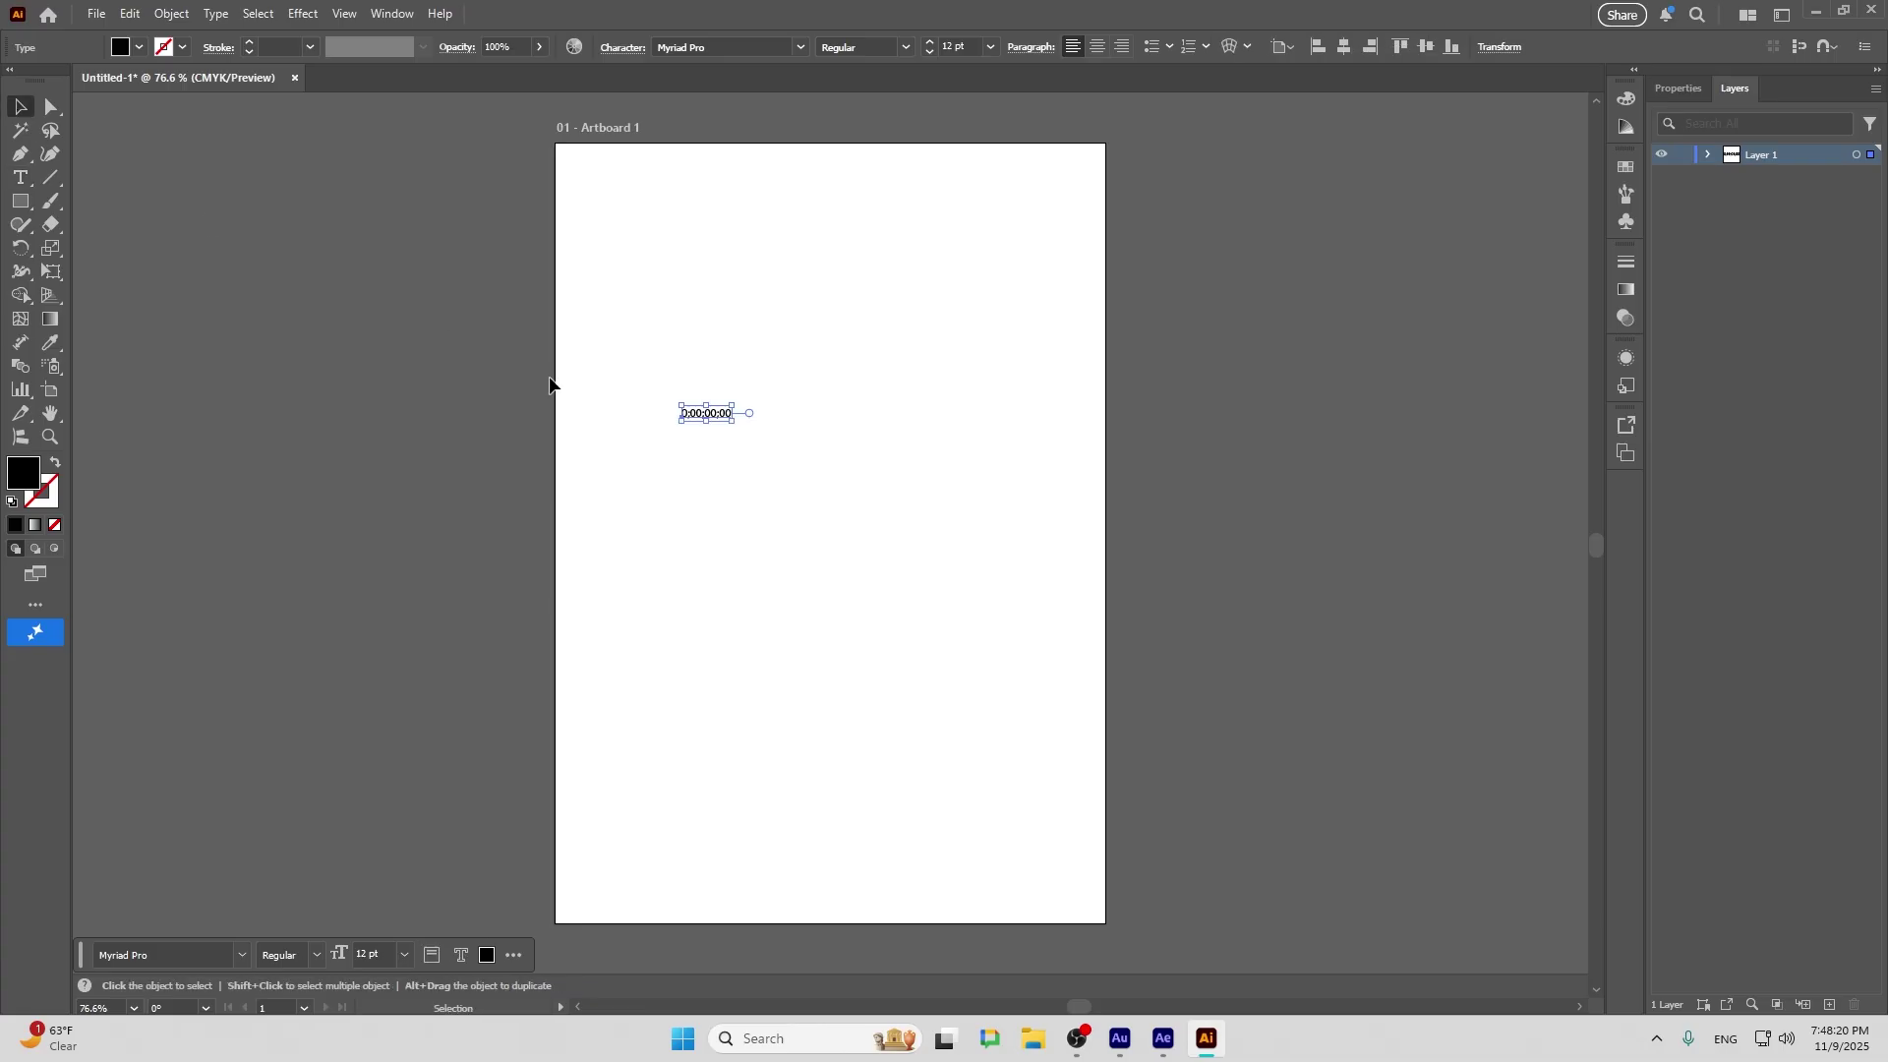
left_click_drag(733, 420, 1551, 657)
left_click_drag(906, 591, 660, 583)
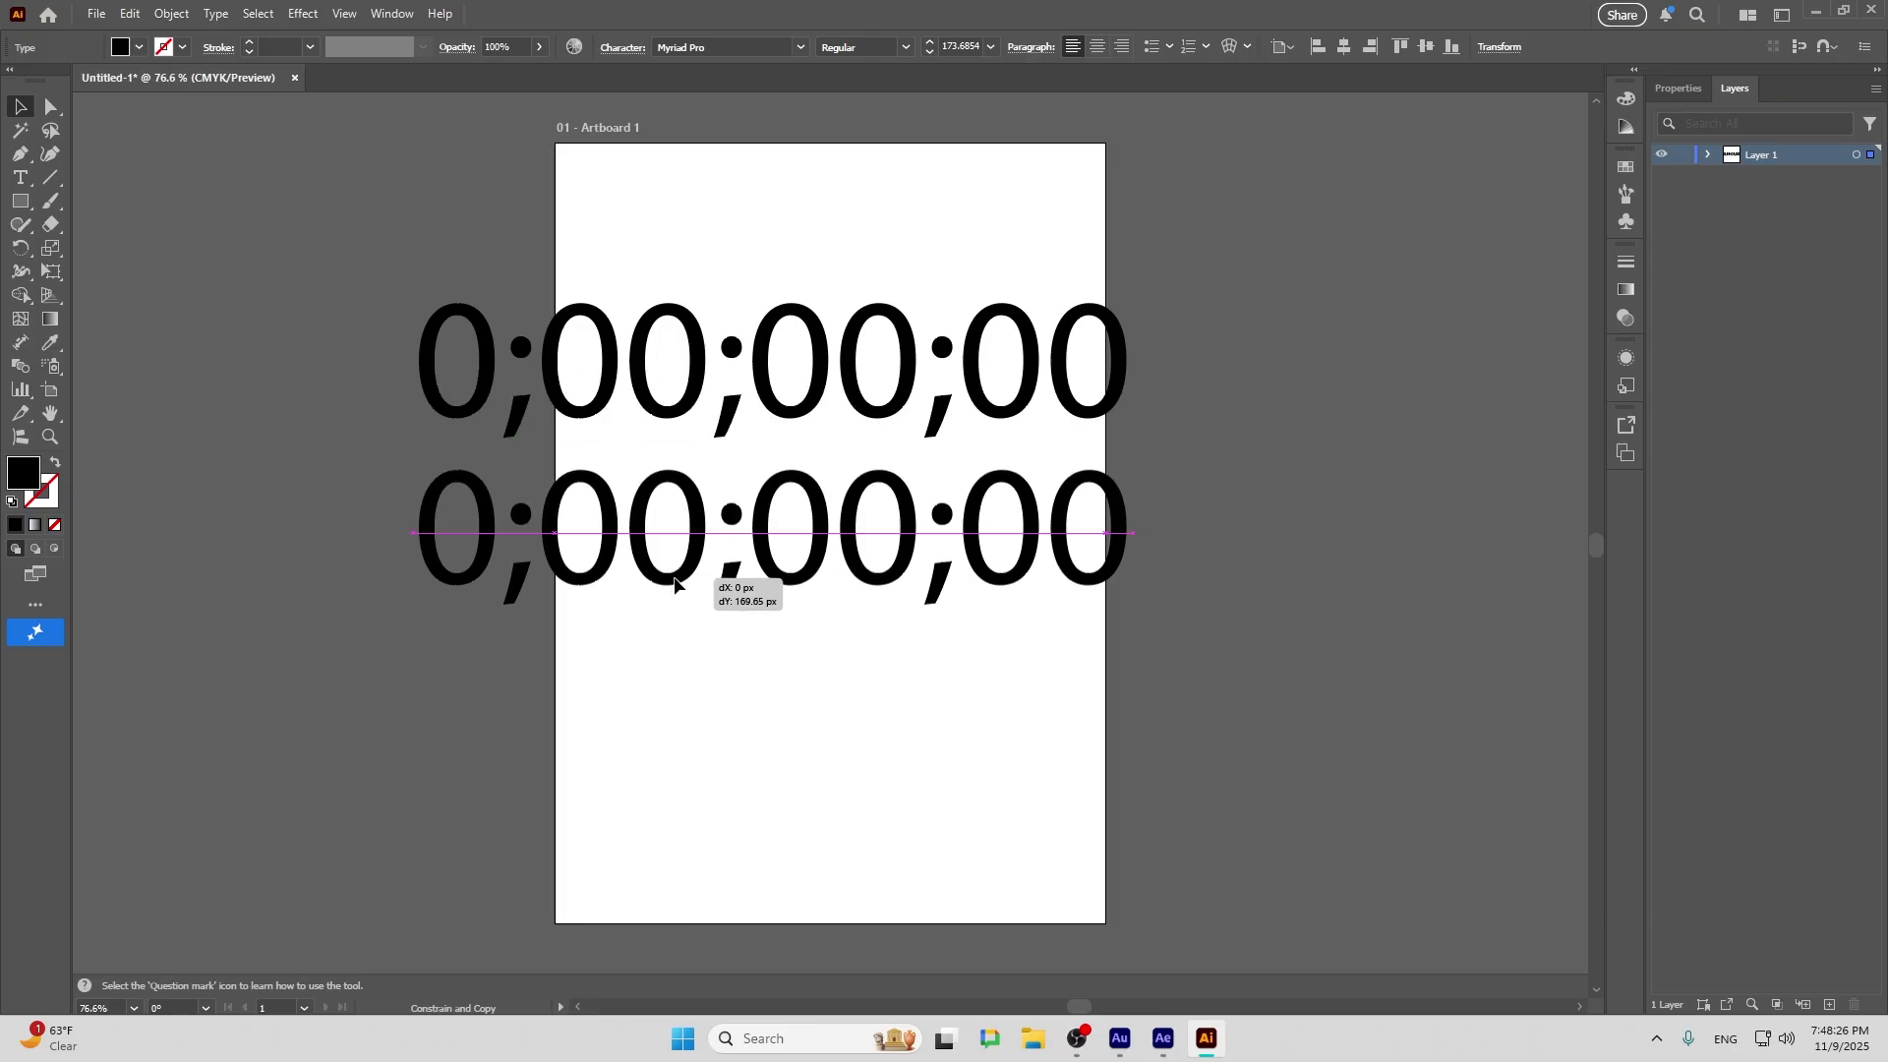
Replace the whole text of the lower timecode copy with "f"
double_click(674, 540)
key("ctrl+a")
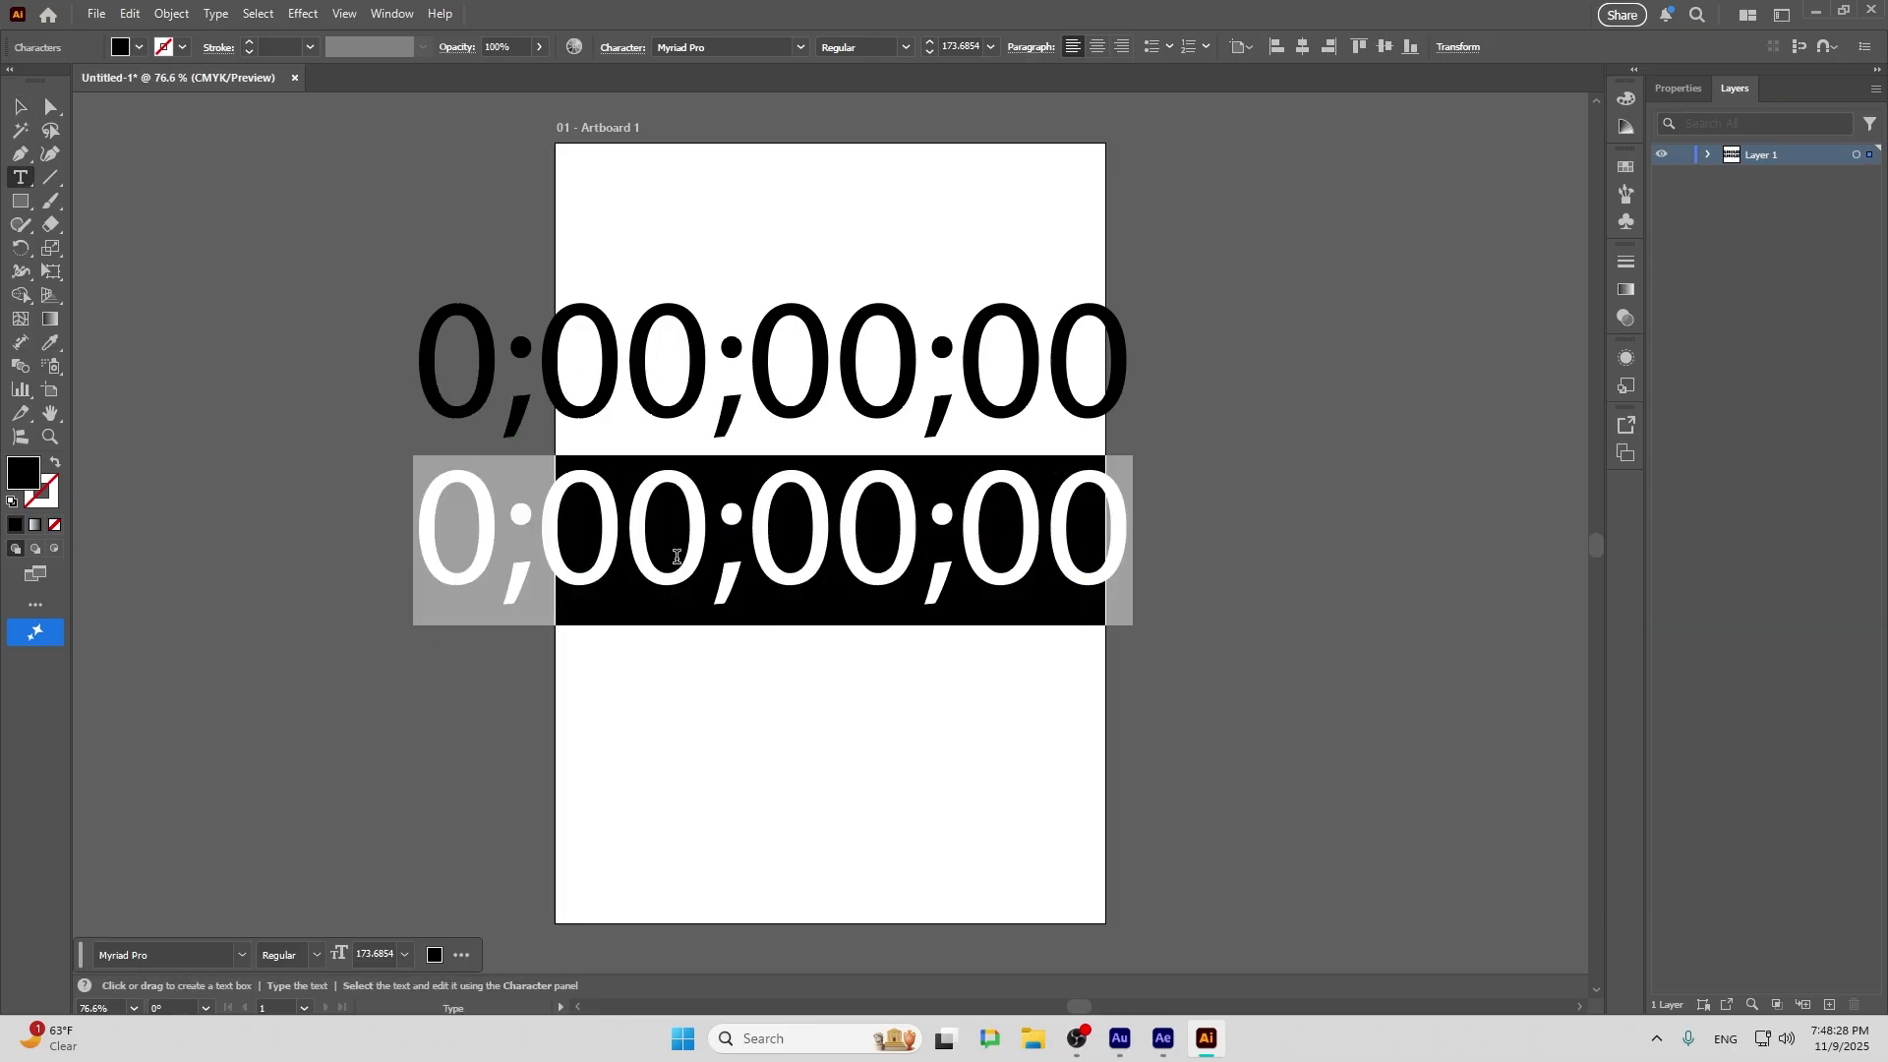
type("f")
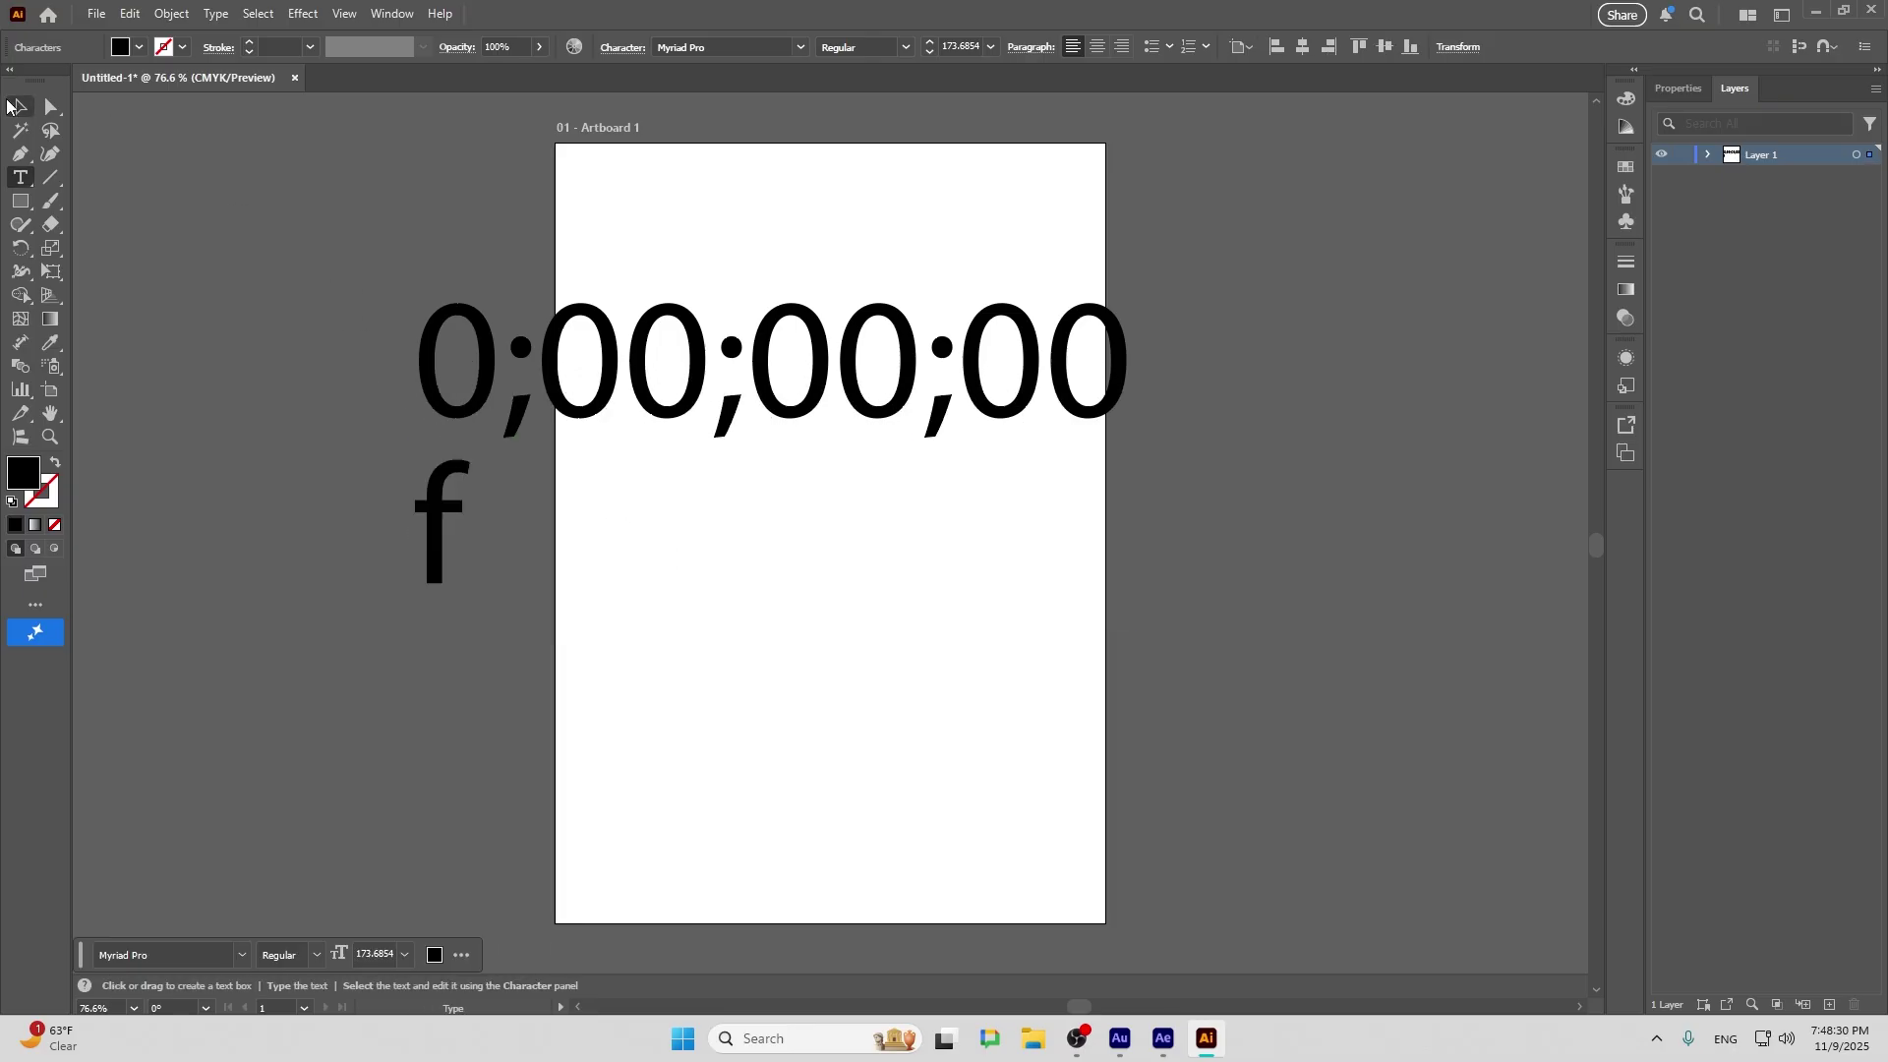
Duplicate the "f" label three times along its row, placing one copy beneath each remaining number group of the timecode
left_click(12, 105)
left_click(485, 540)
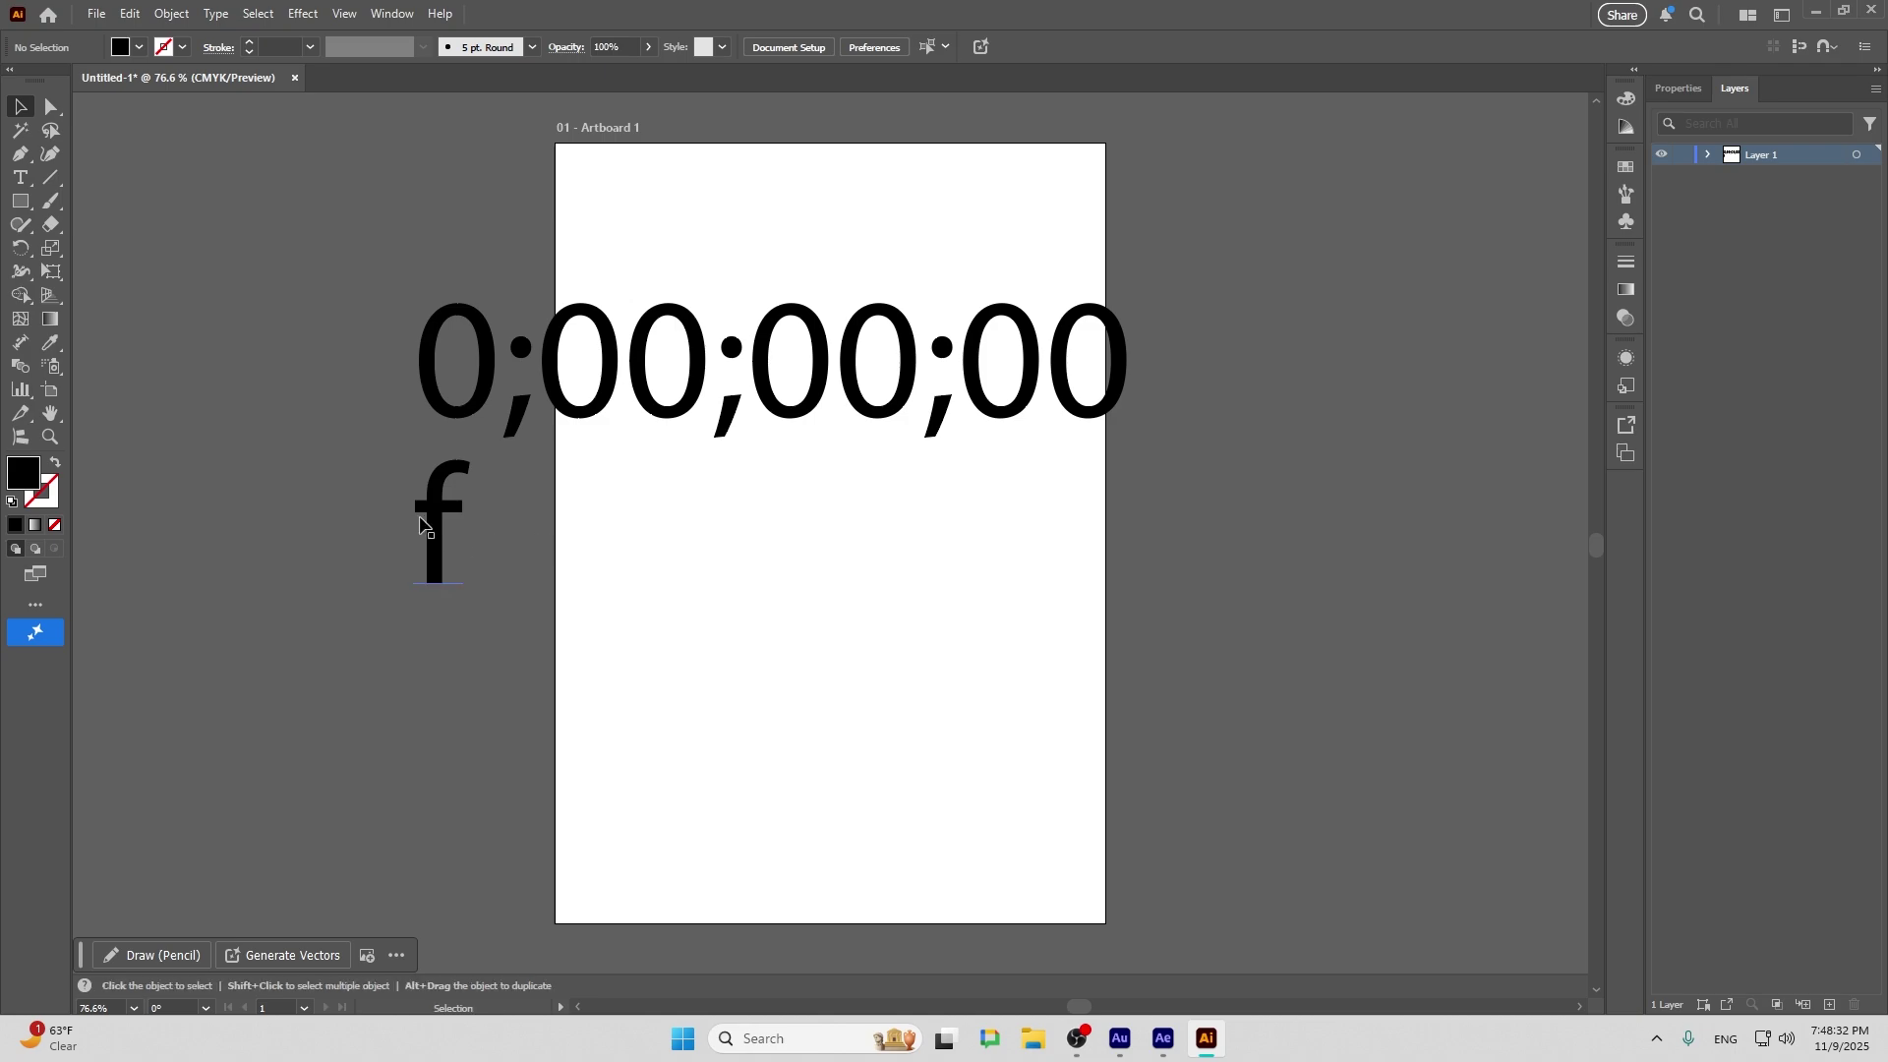
mouse_move(439, 513)
left_mouse_down()
mouse_move(1103, 539)
mouse_move(1061, 507)
mouse_move(440, 516)
left_mouse_up()
left_click(914, 514)
left_click(1056, 517)
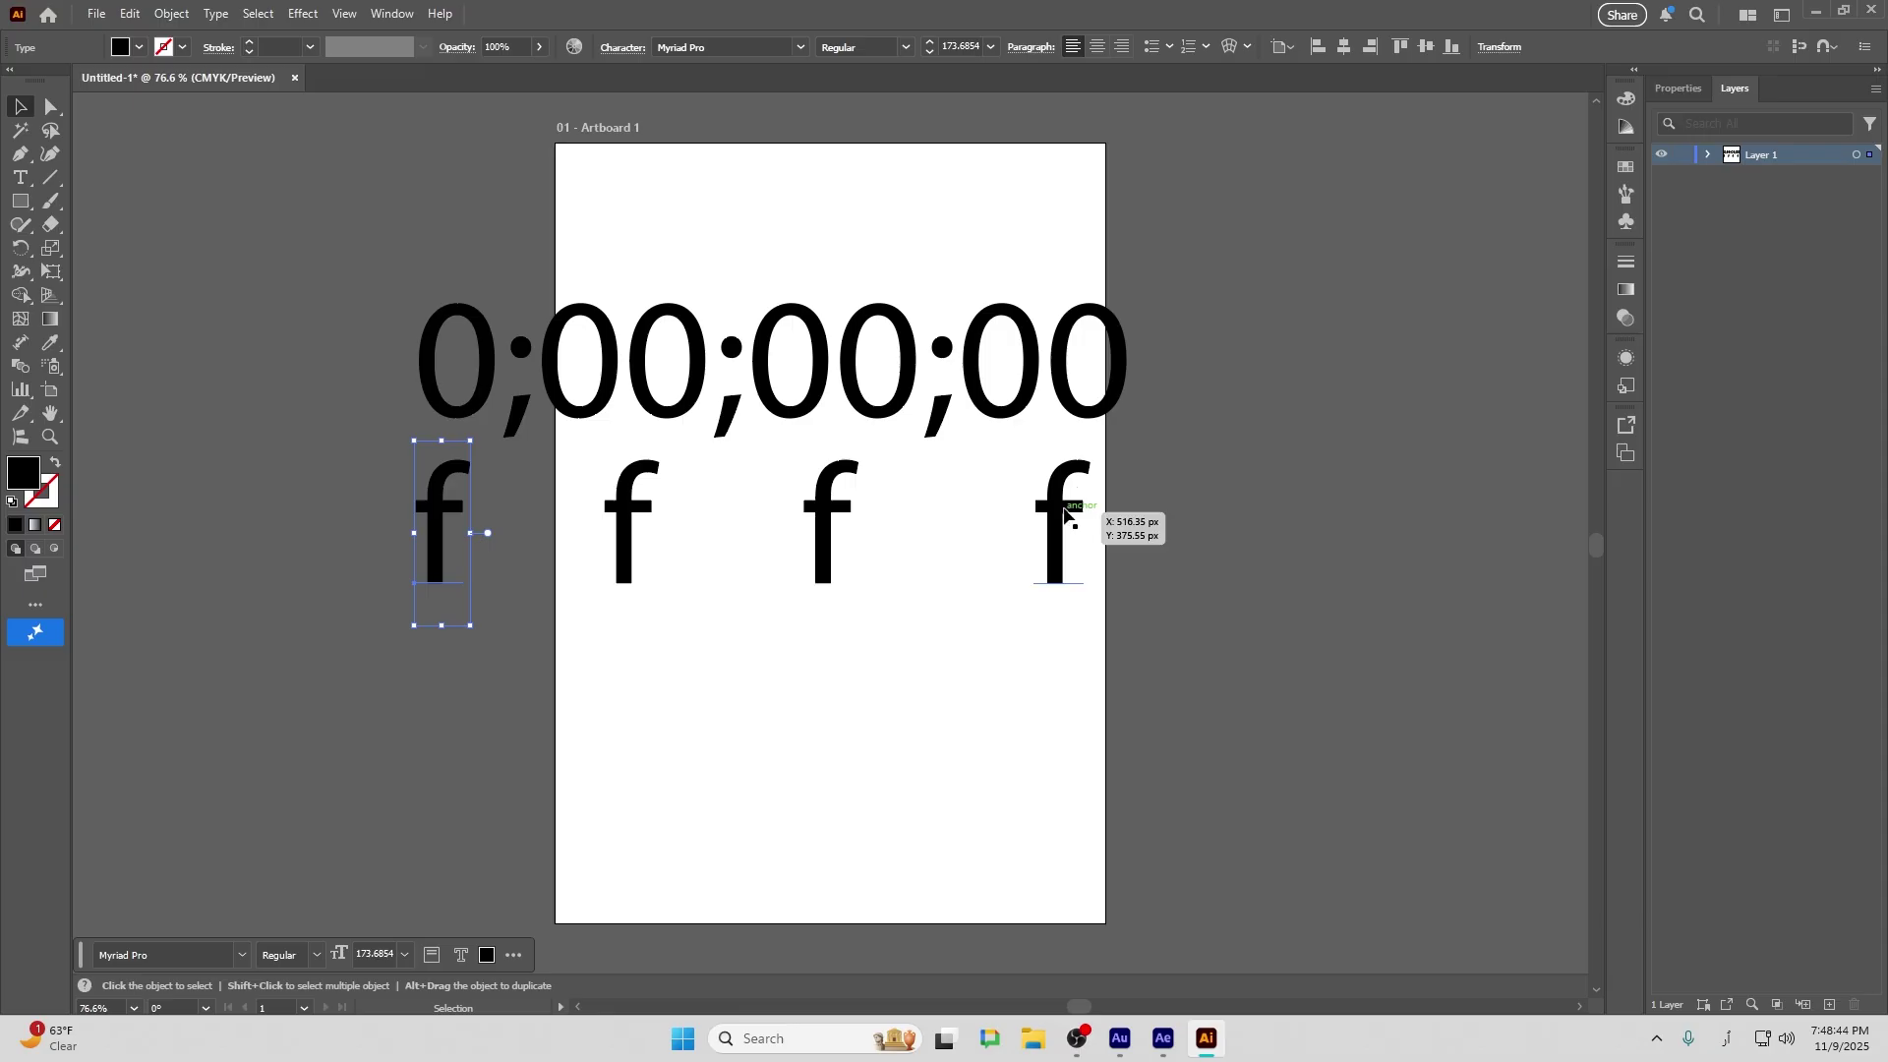
Highlight each number group of the timecode text in turn, from the frames pair back to the hours digit
left_click(980, 366)
key("t")
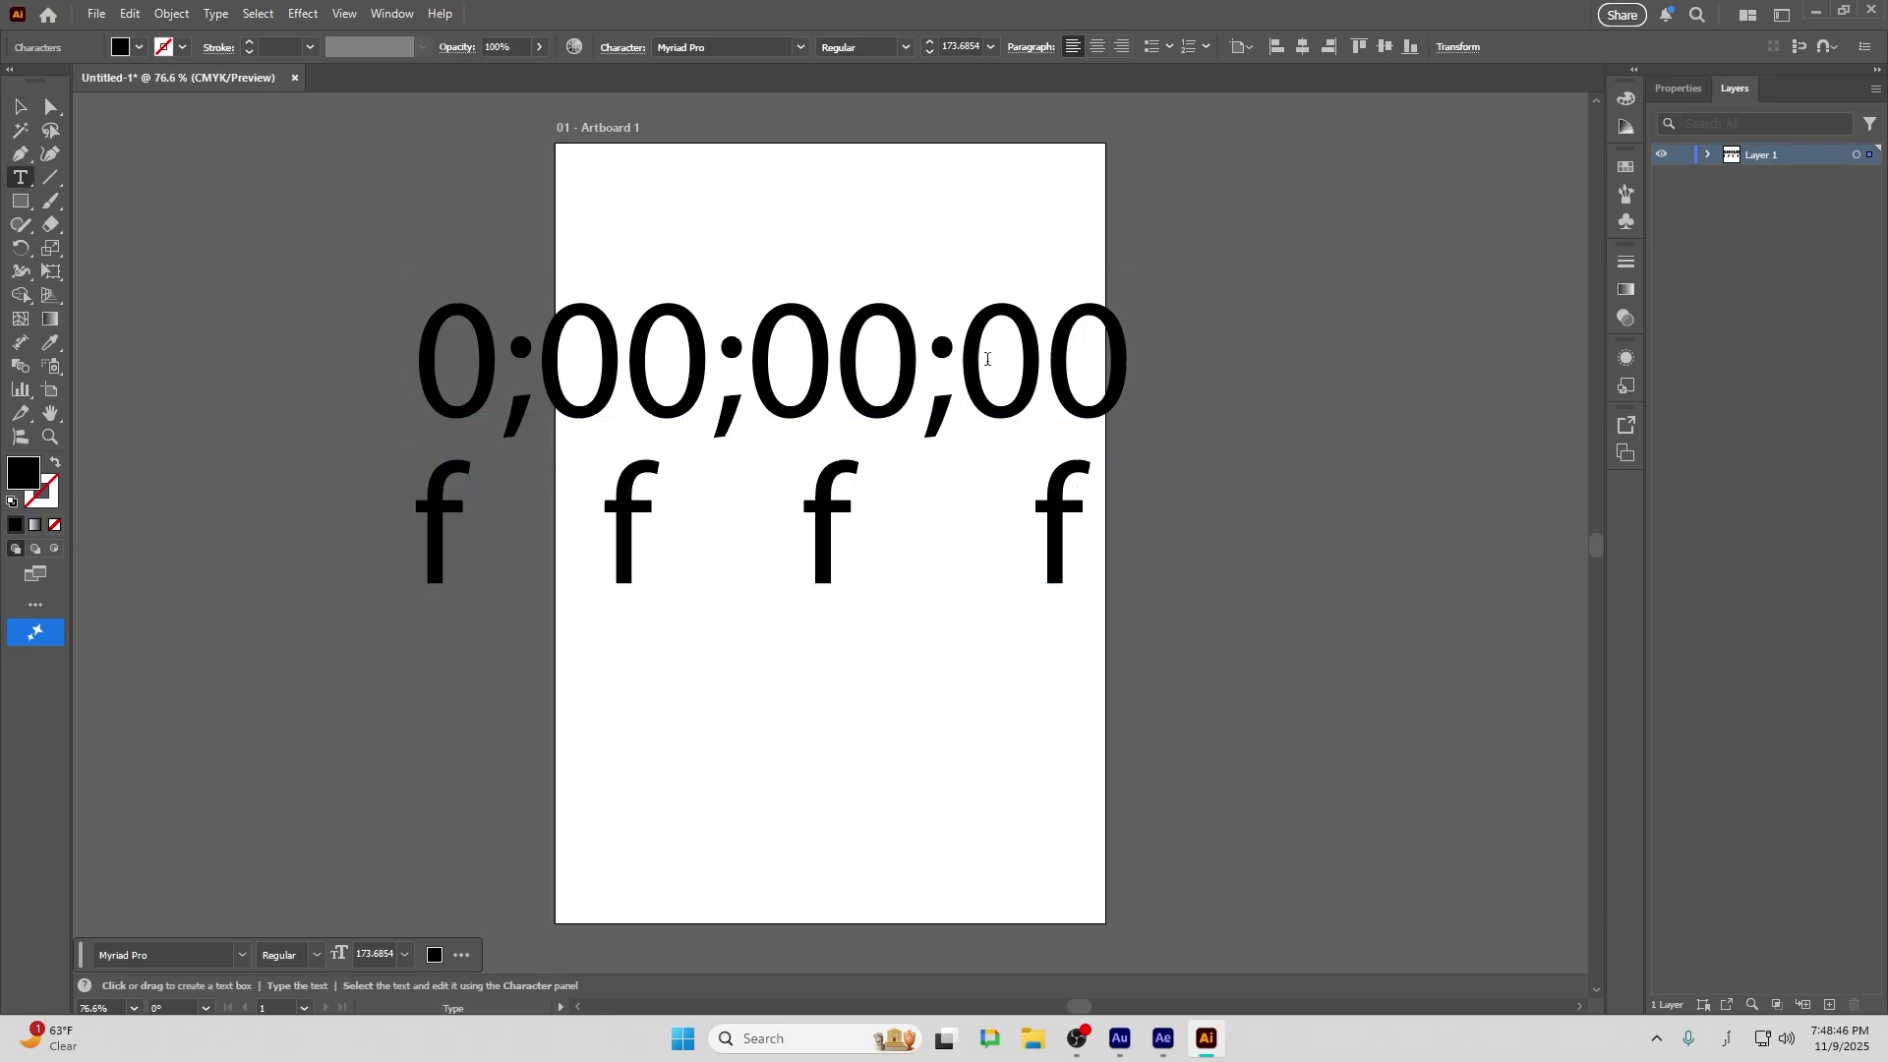
left_click_drag(987, 359, 1158, 348)
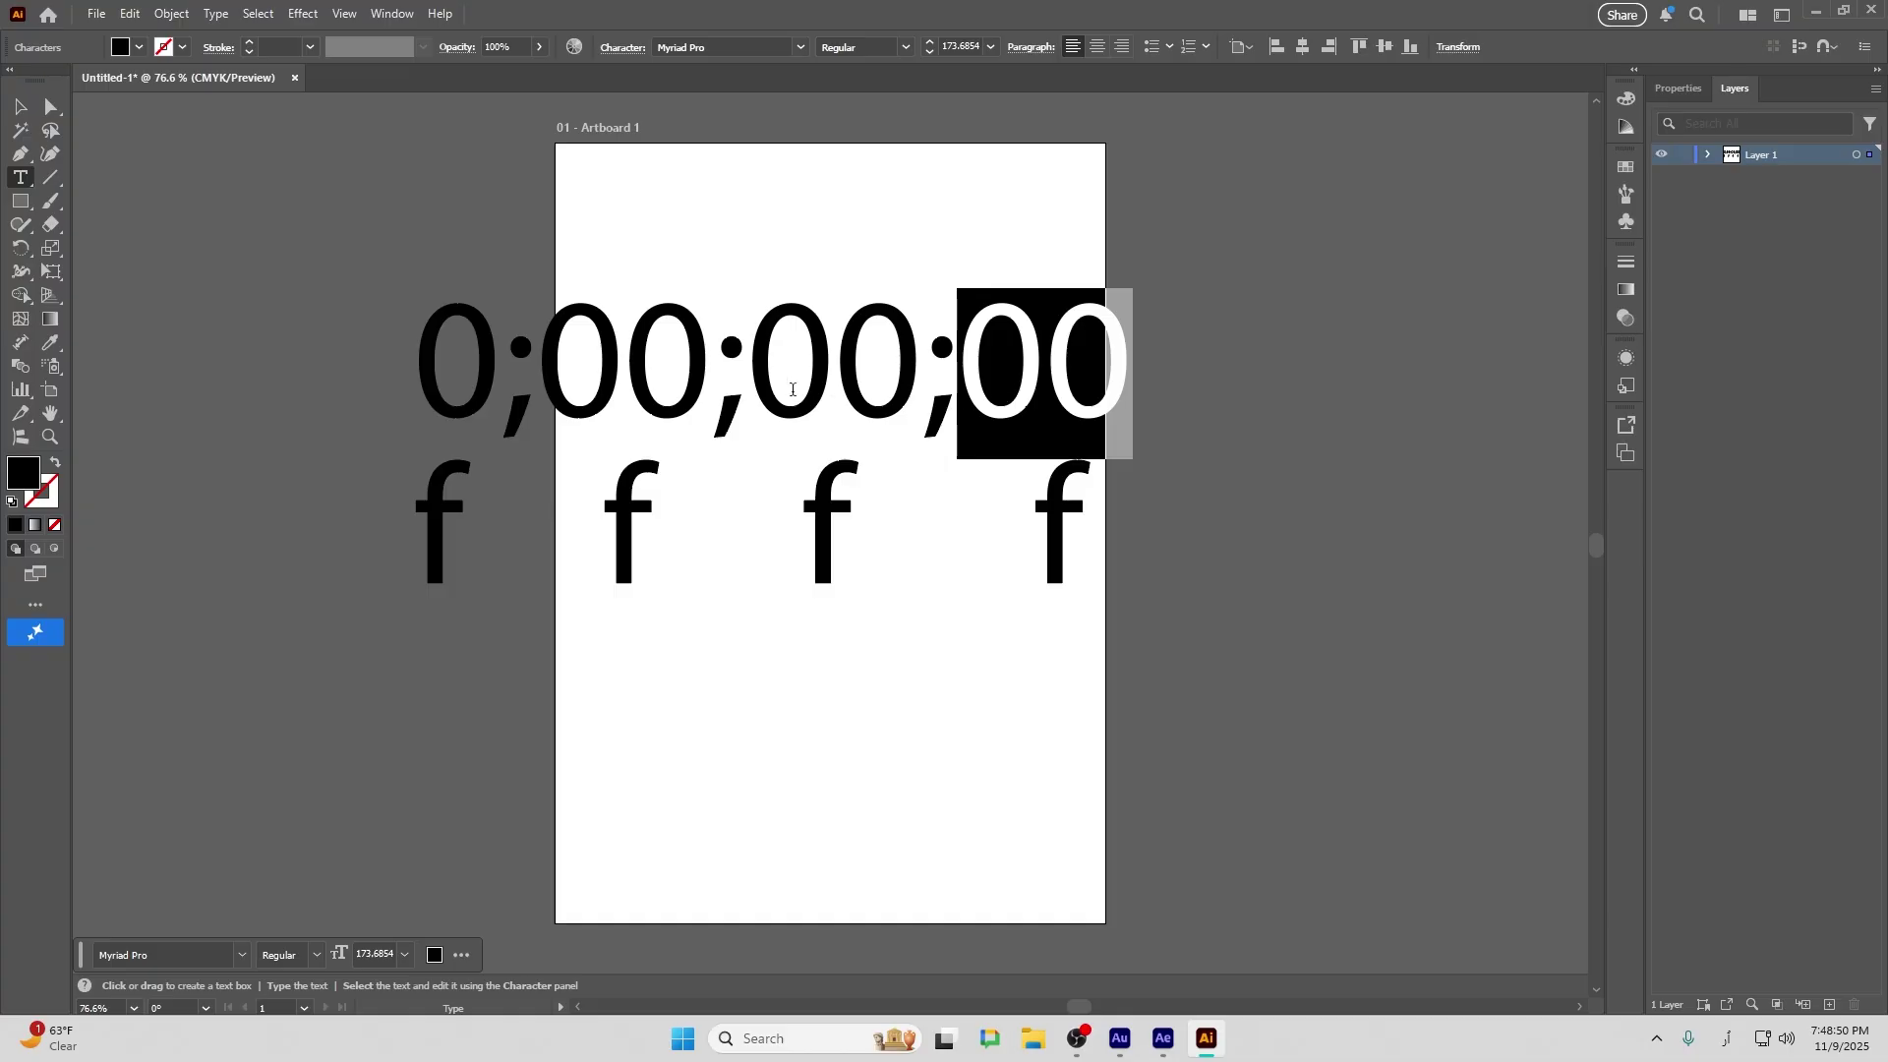
left_click(786, 387)
left_click_drag(780, 386, 908, 371)
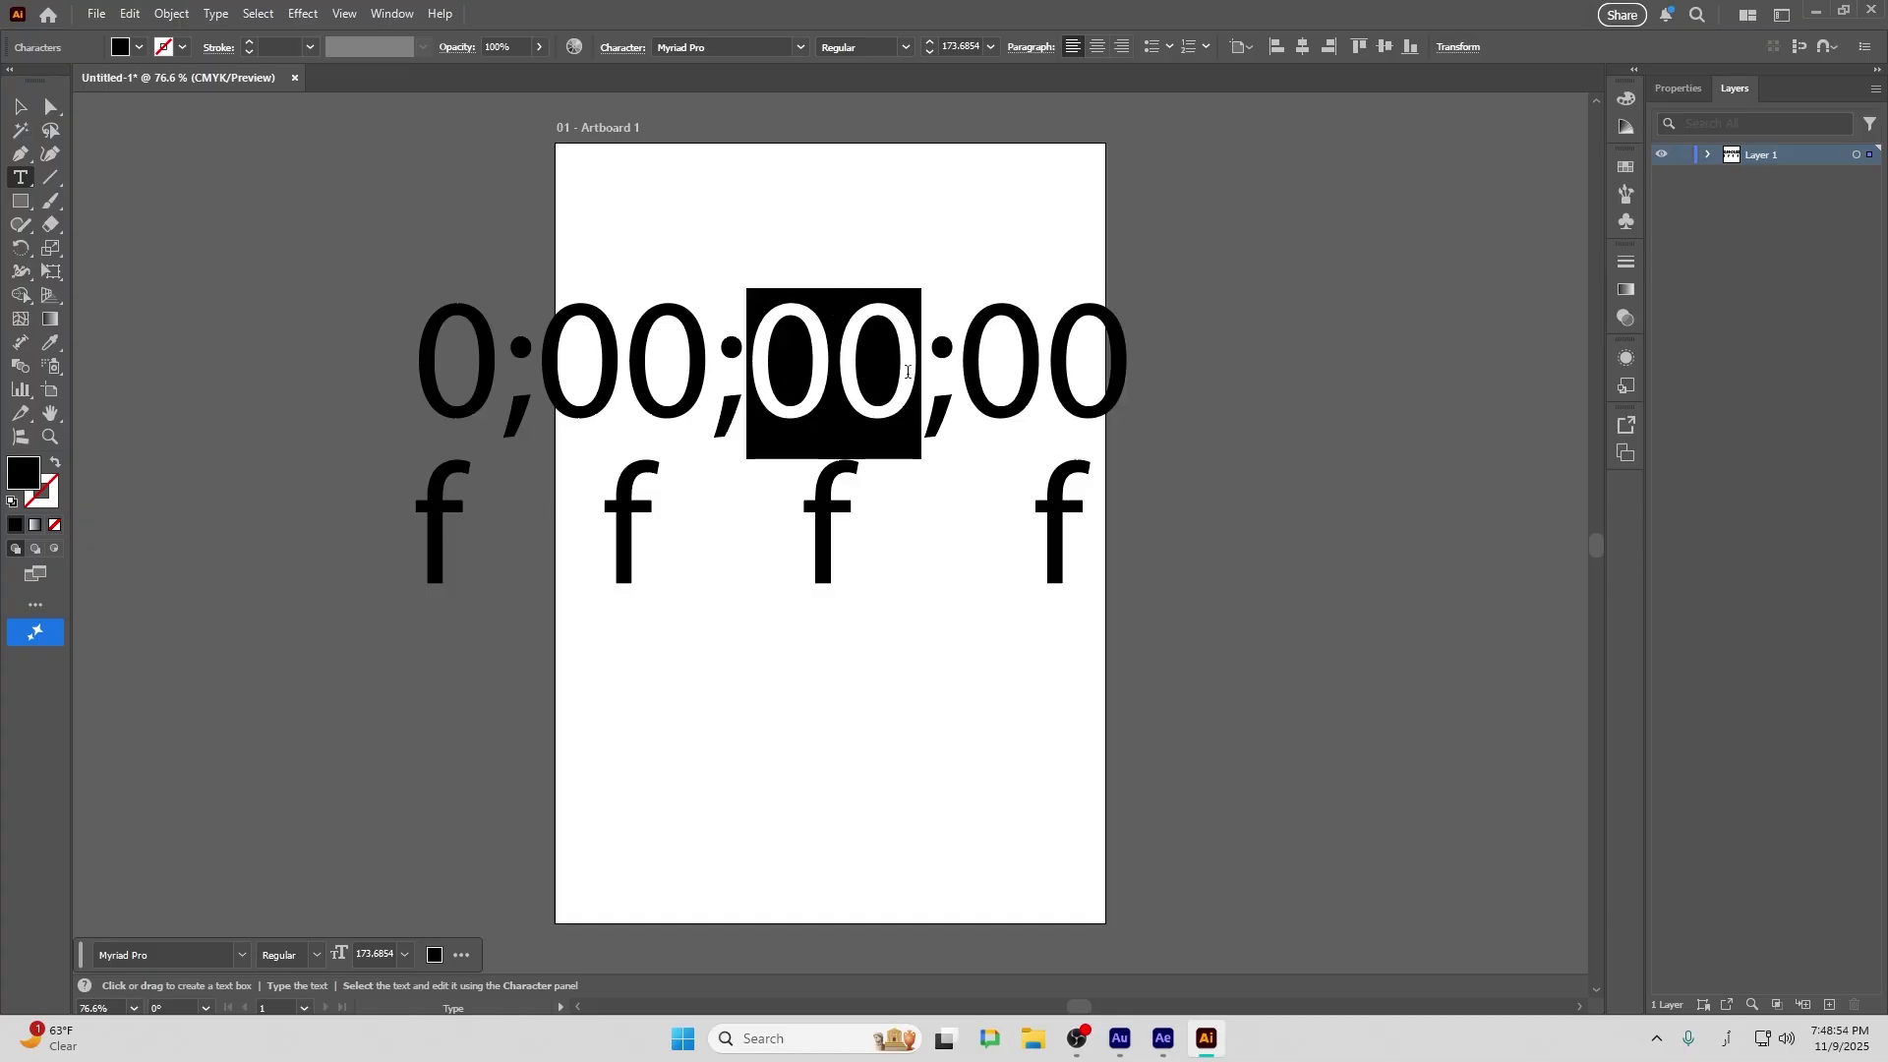
left_click_drag(545, 381, 682, 384)
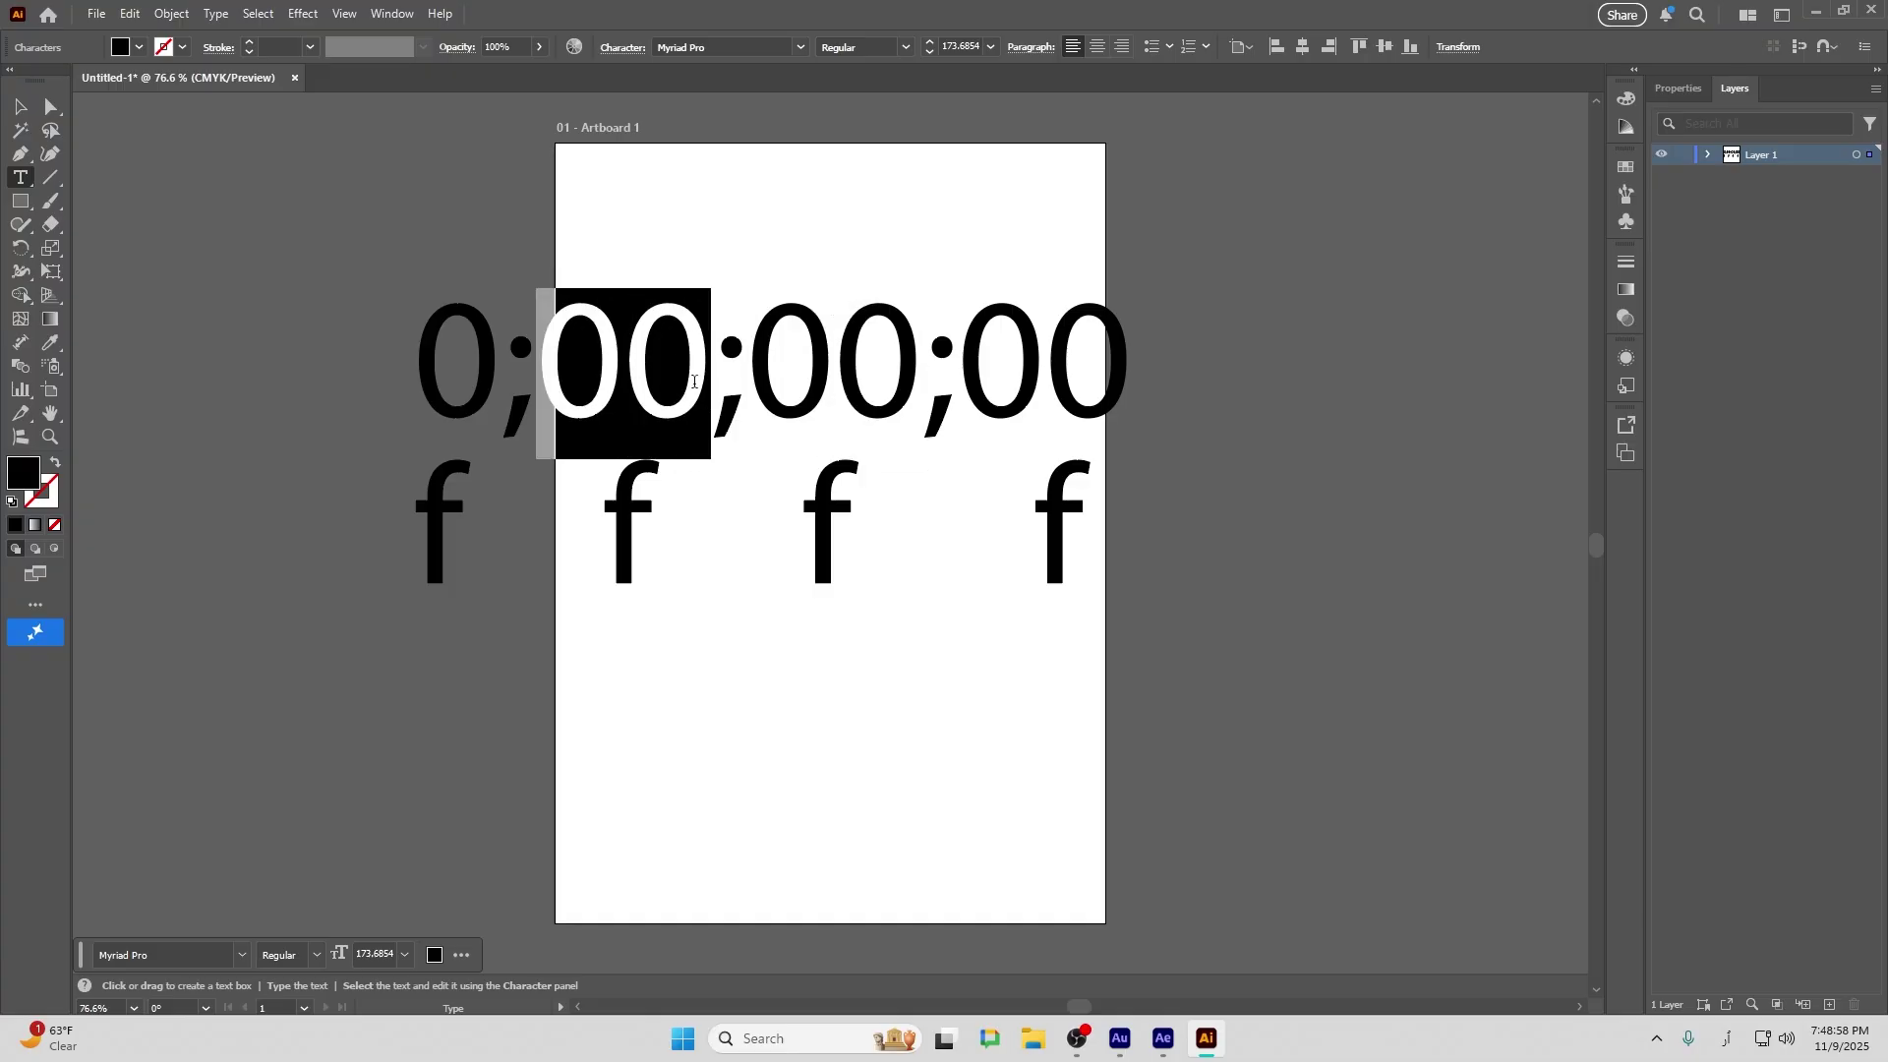
left_click_drag(491, 384, 452, 381)
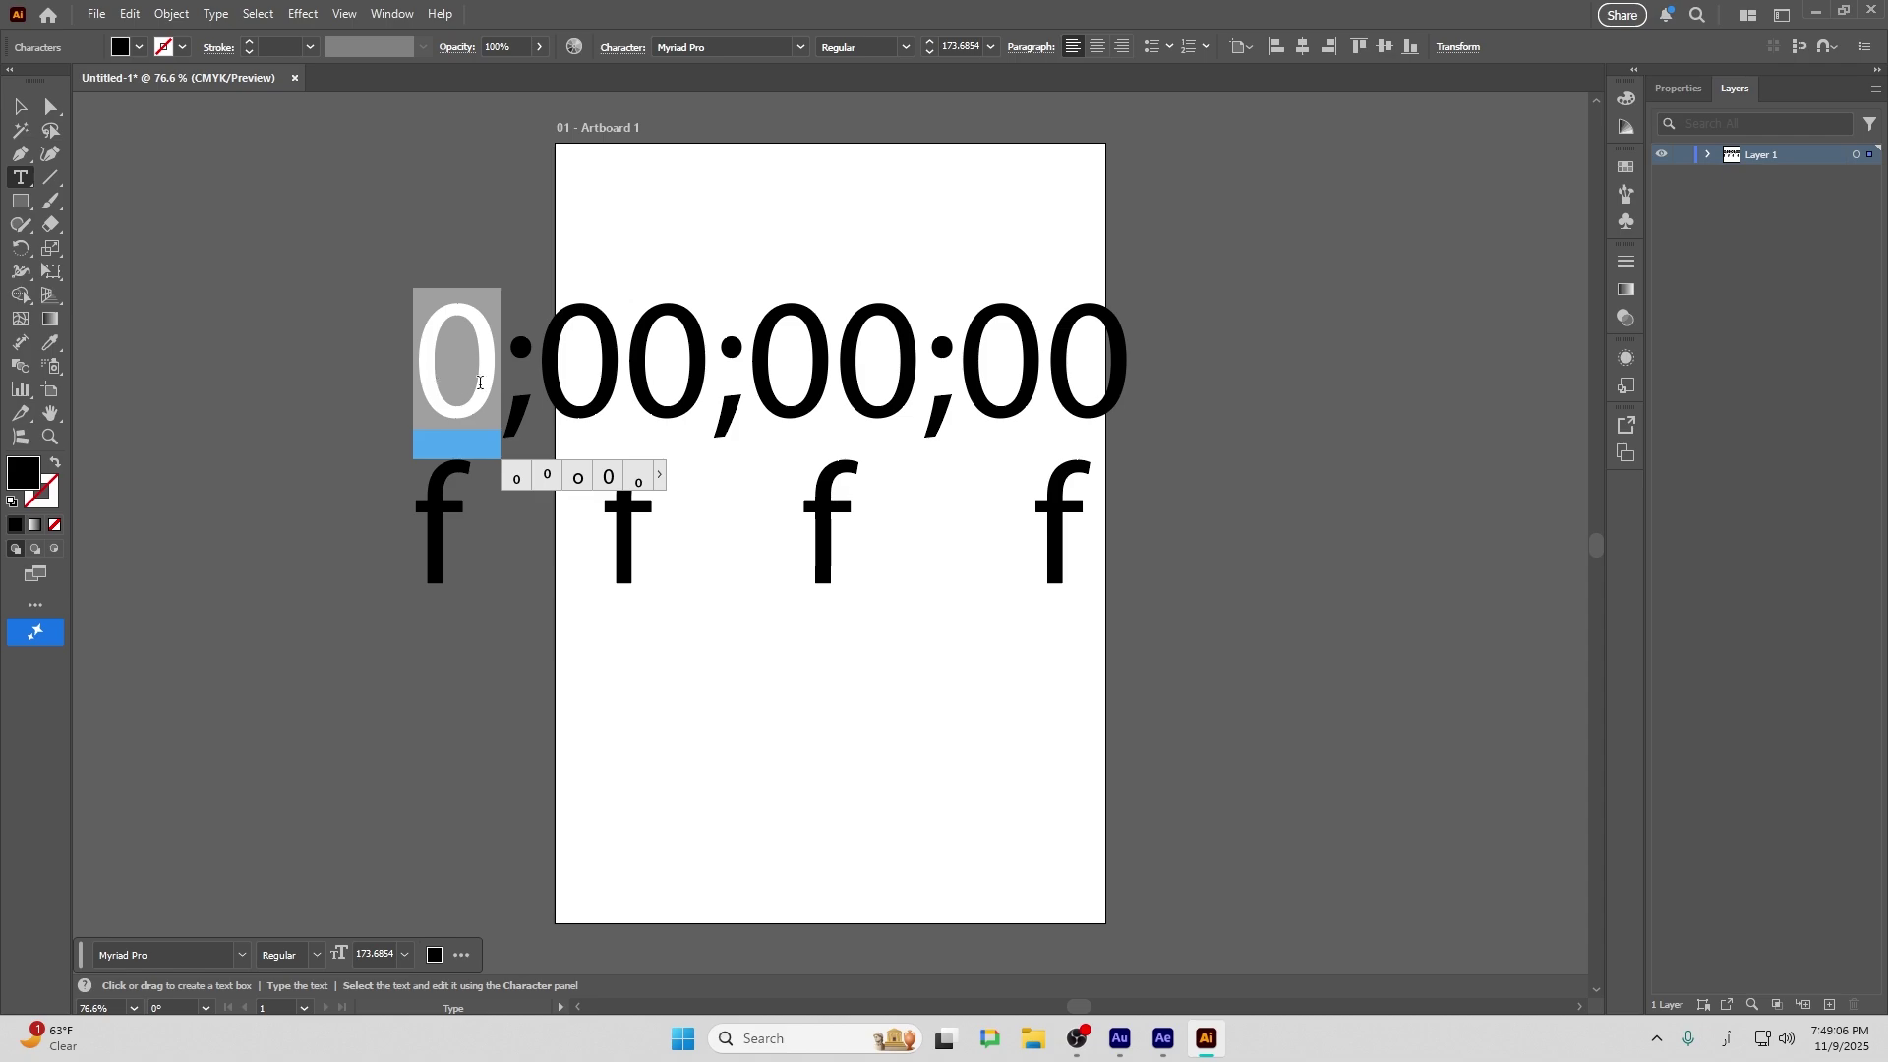
left_click(480, 383)
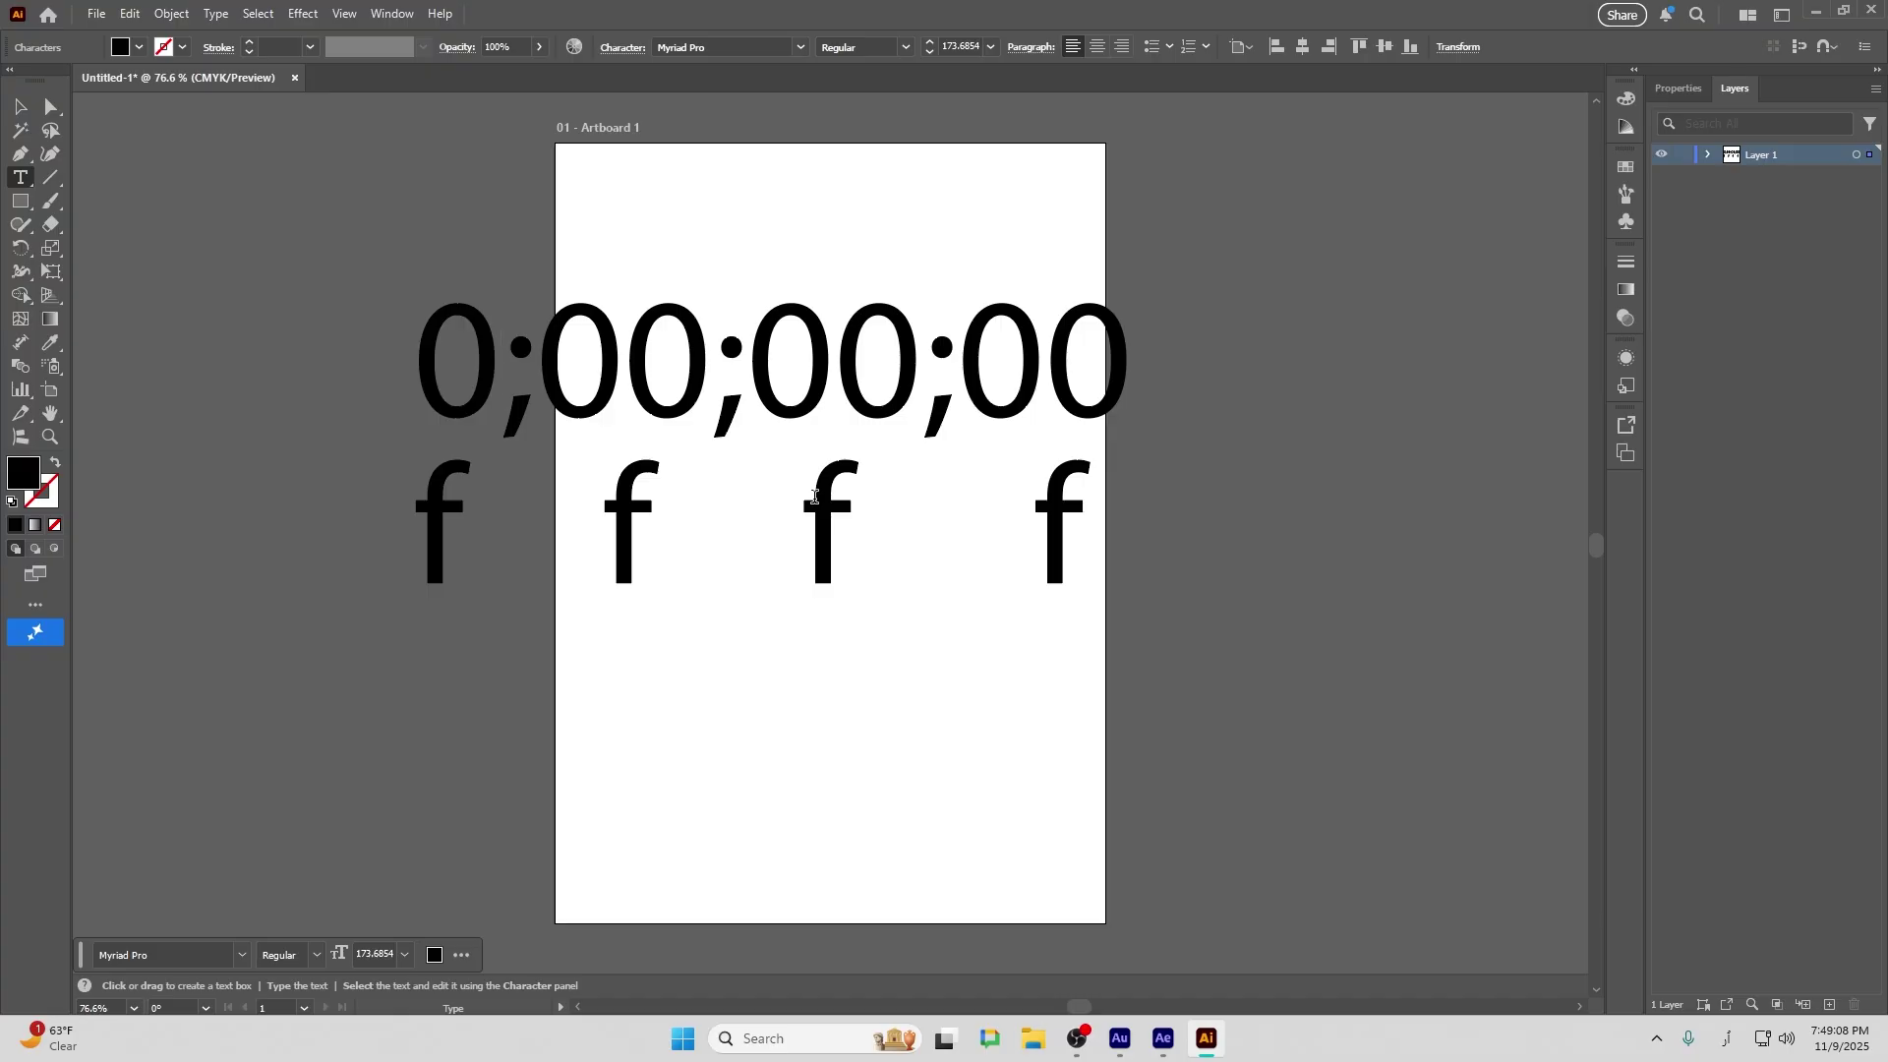
Replace the first three "f" labels so the row under the timecode reads h, m, s, f
double_click(814, 497)
type("ص")
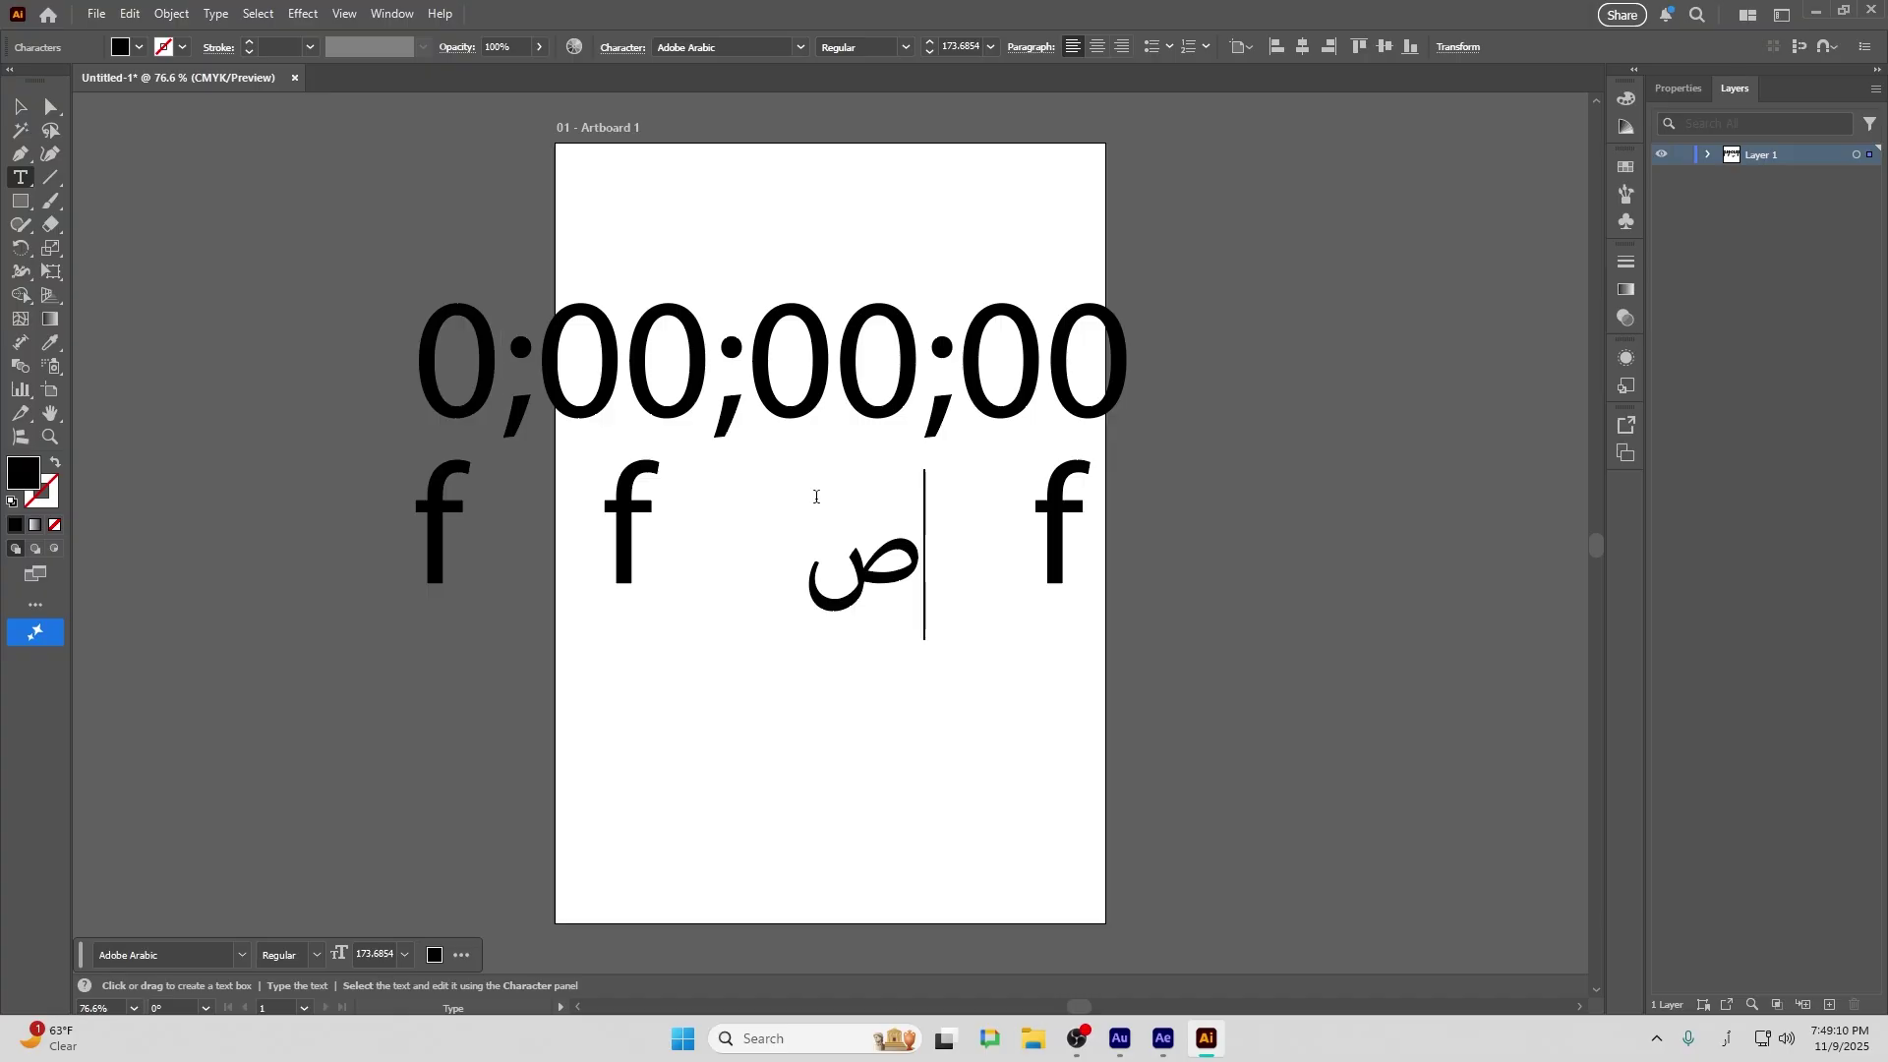
key("BackSpace")
key("alt+shift")
type("s")
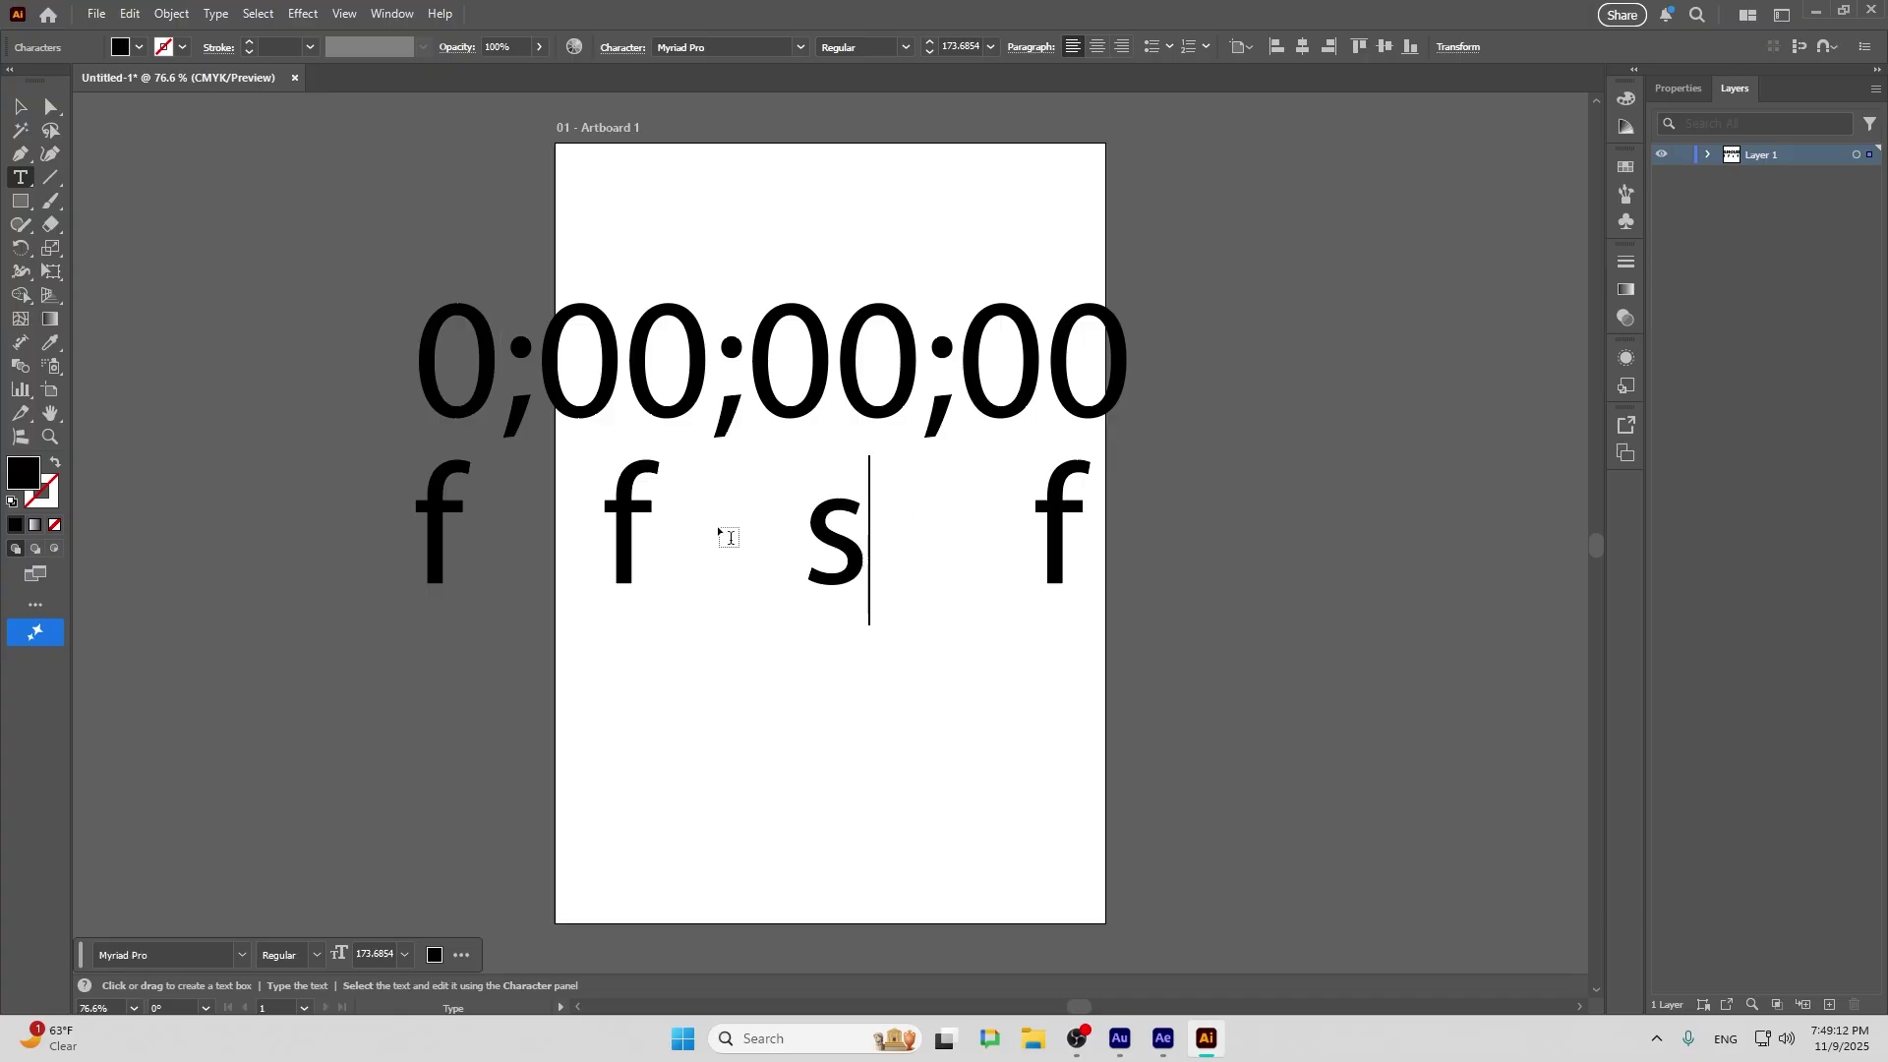
double_click(625, 528)
type("m")
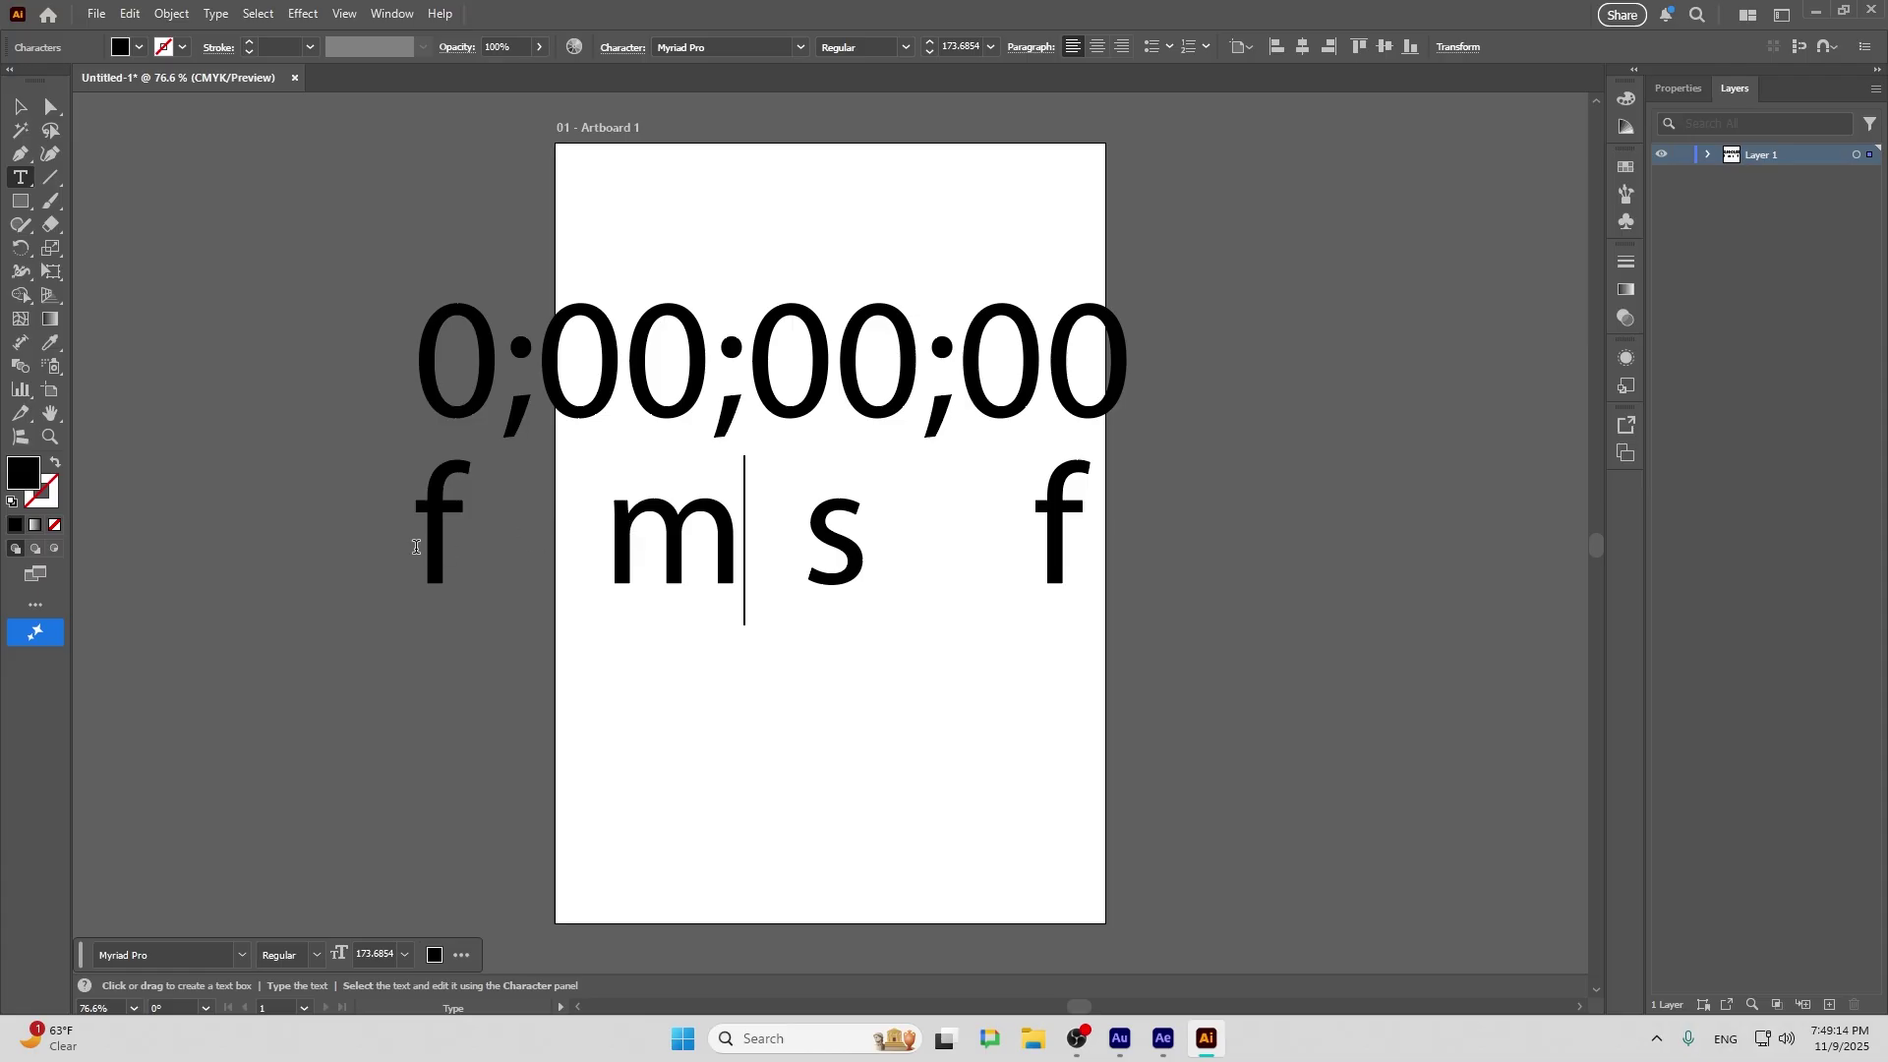
double_click(440, 496)
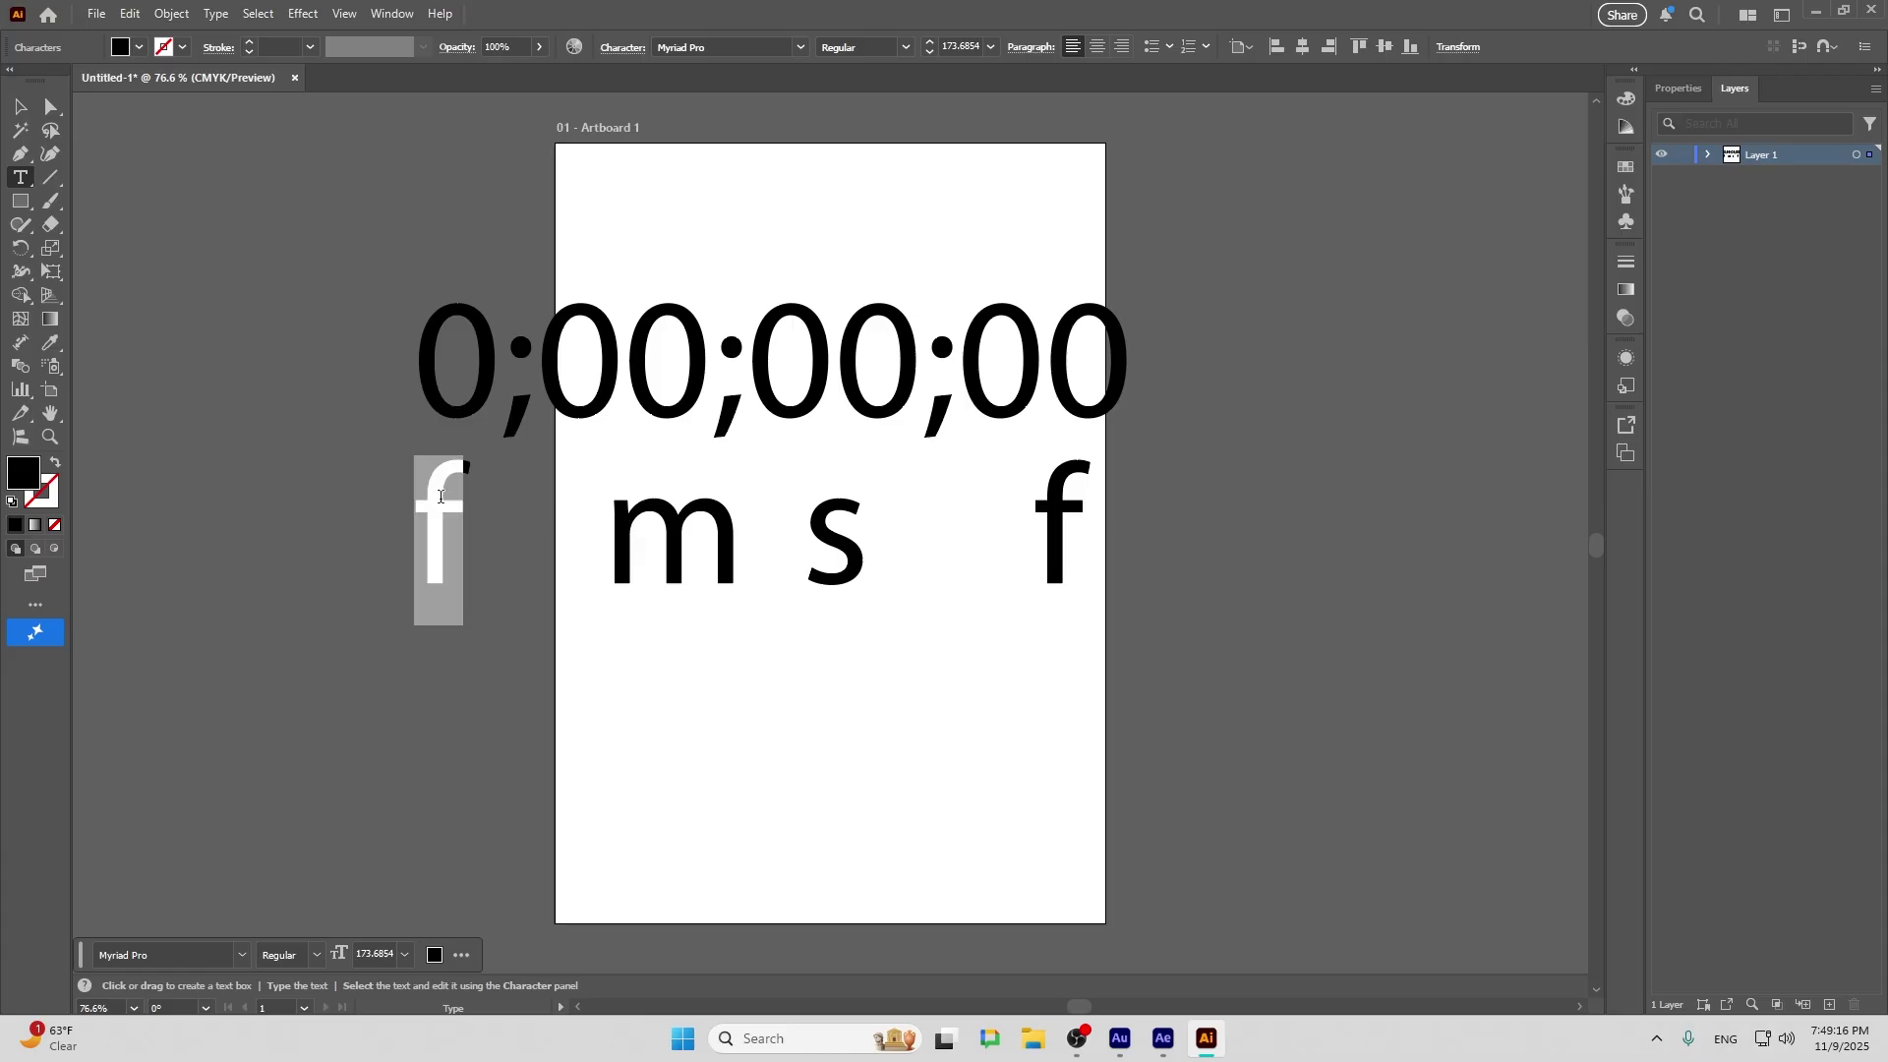
type("h")
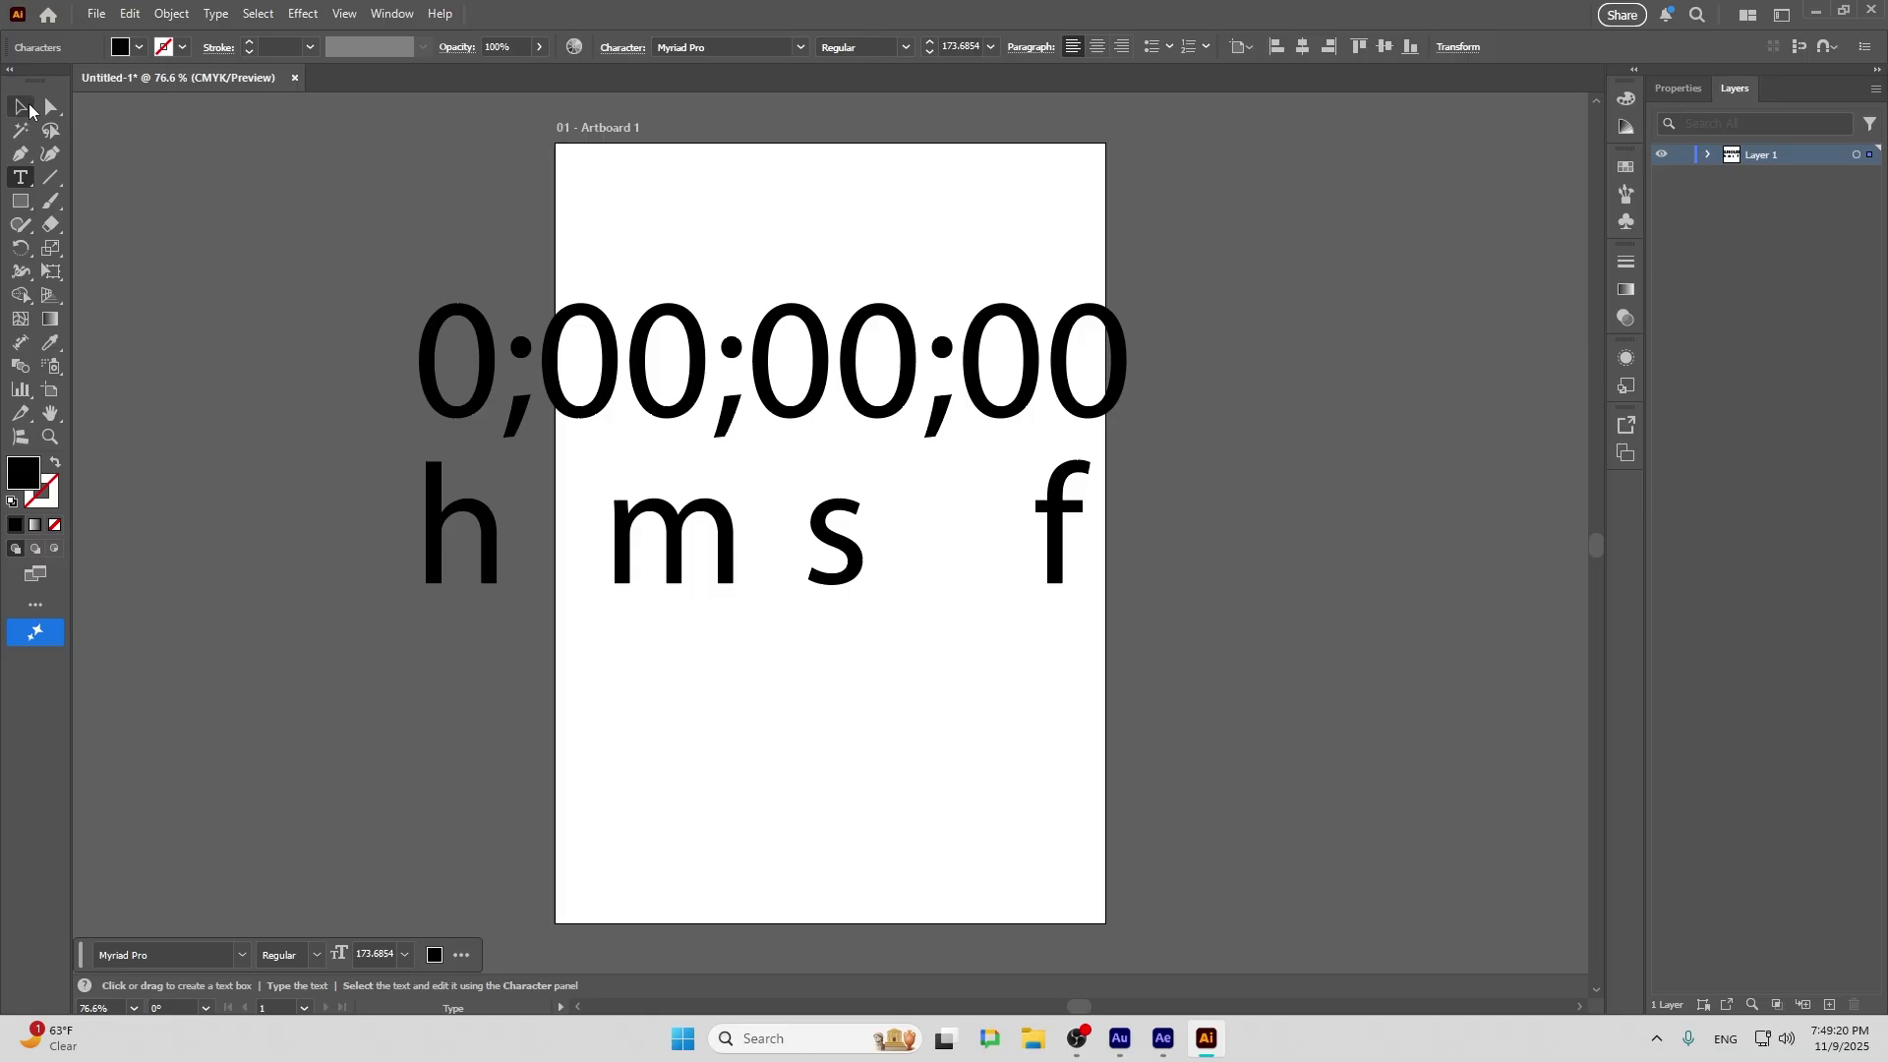
key("Escape")
left_click(606, 679)
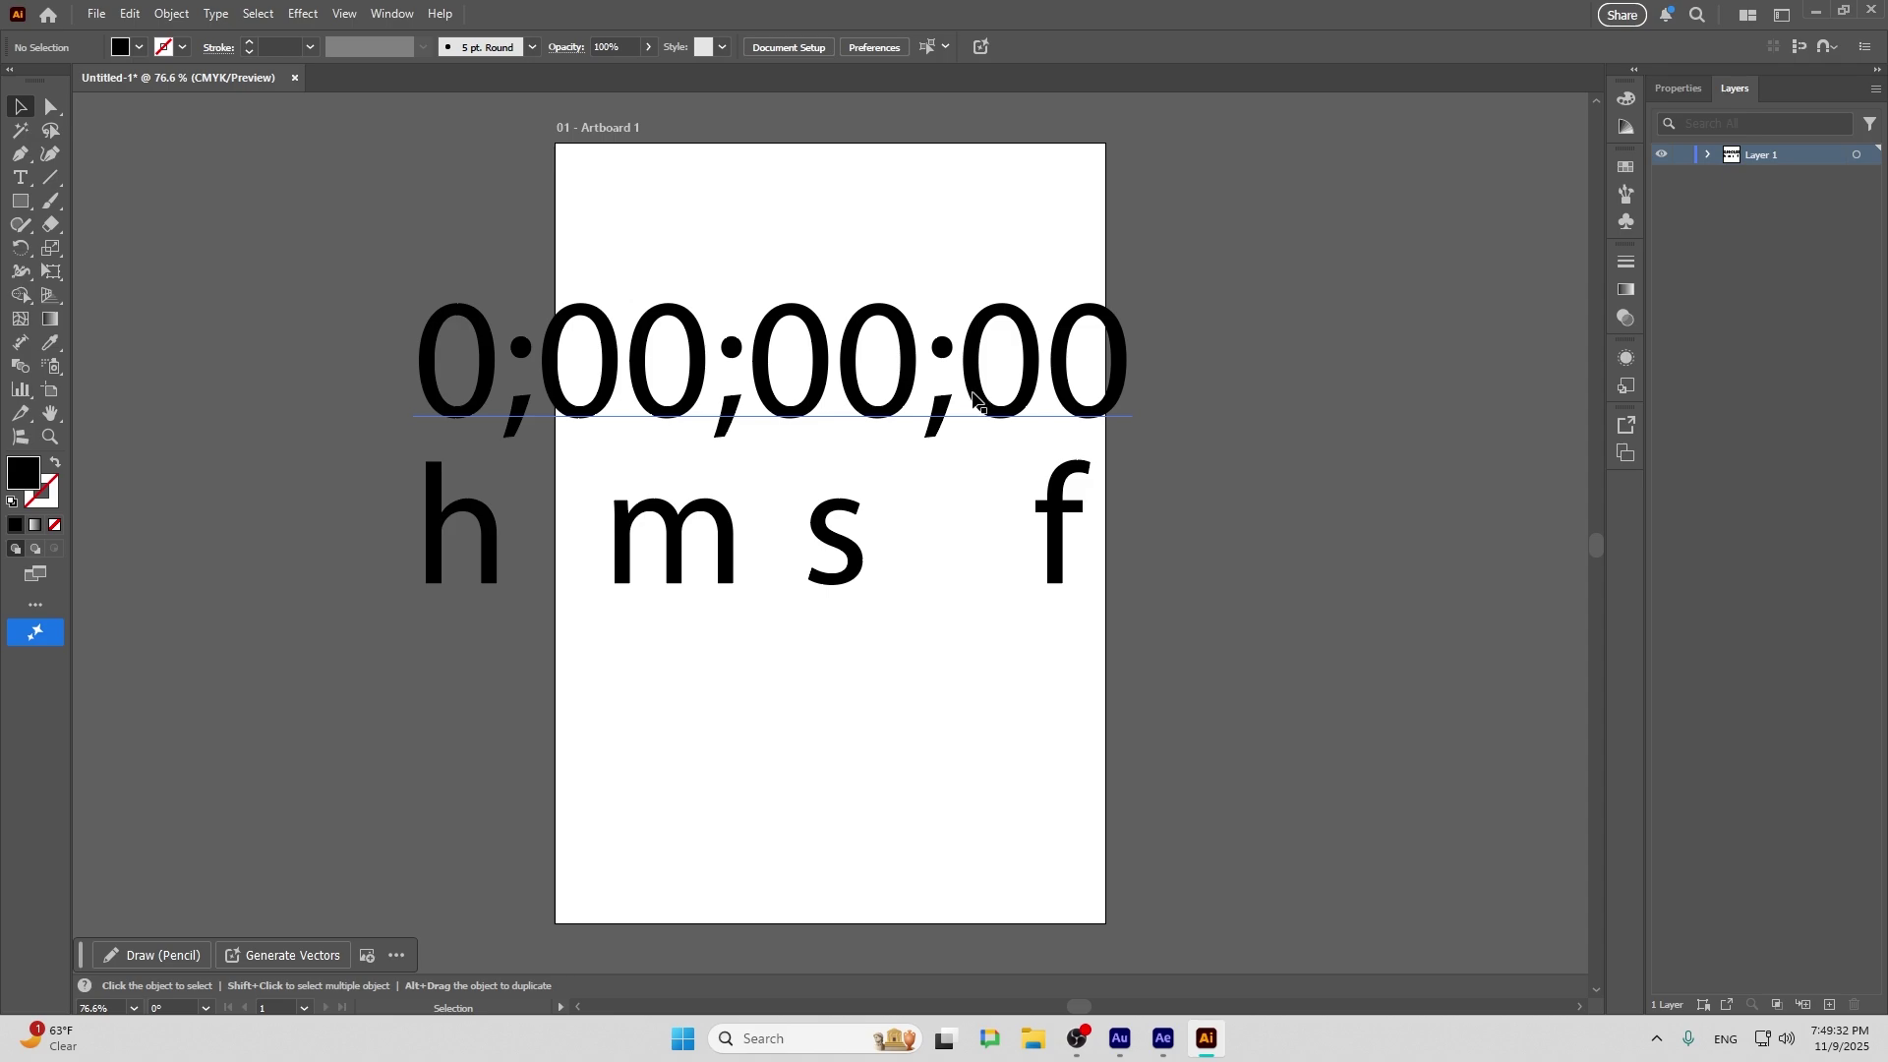
Highlight the frames, seconds, minutes and hours groups of the timecode above their matching letter labels
key("t")
left_click_drag(959, 375, 1091, 374)
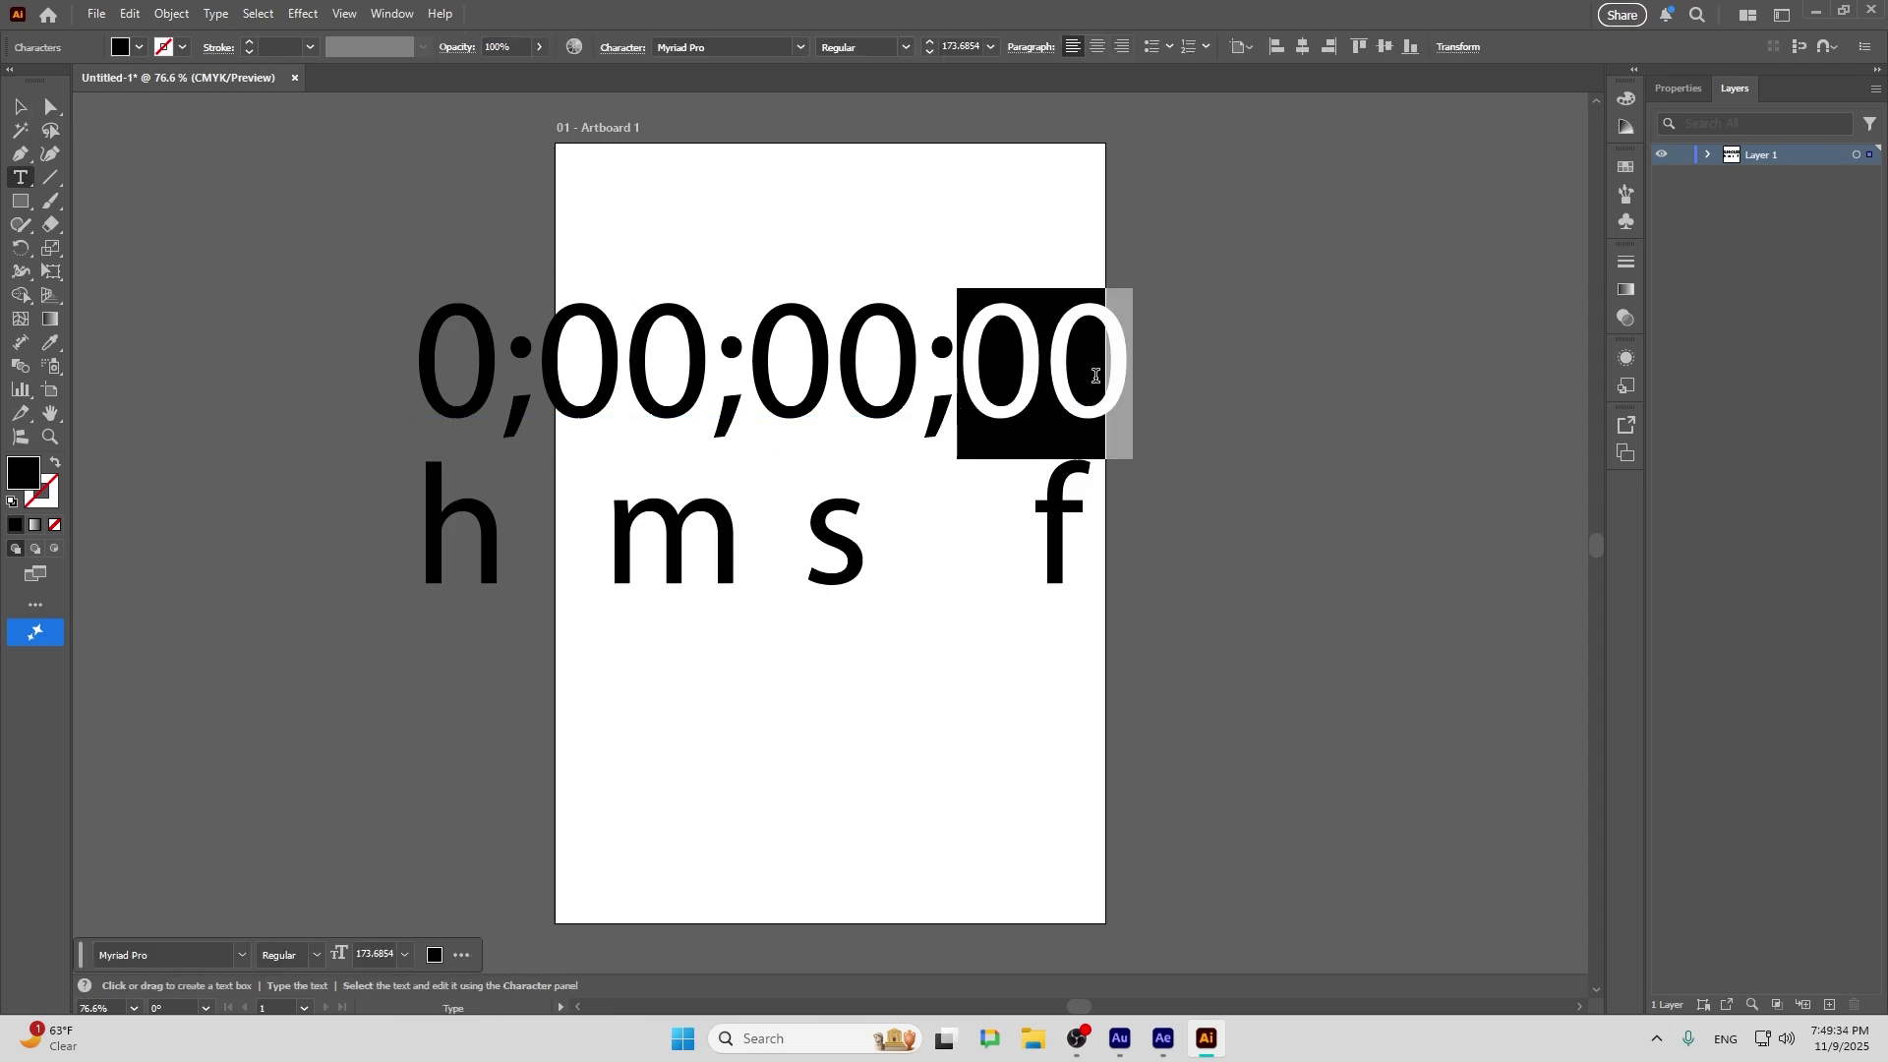
left_click_drag(755, 379, 882, 382)
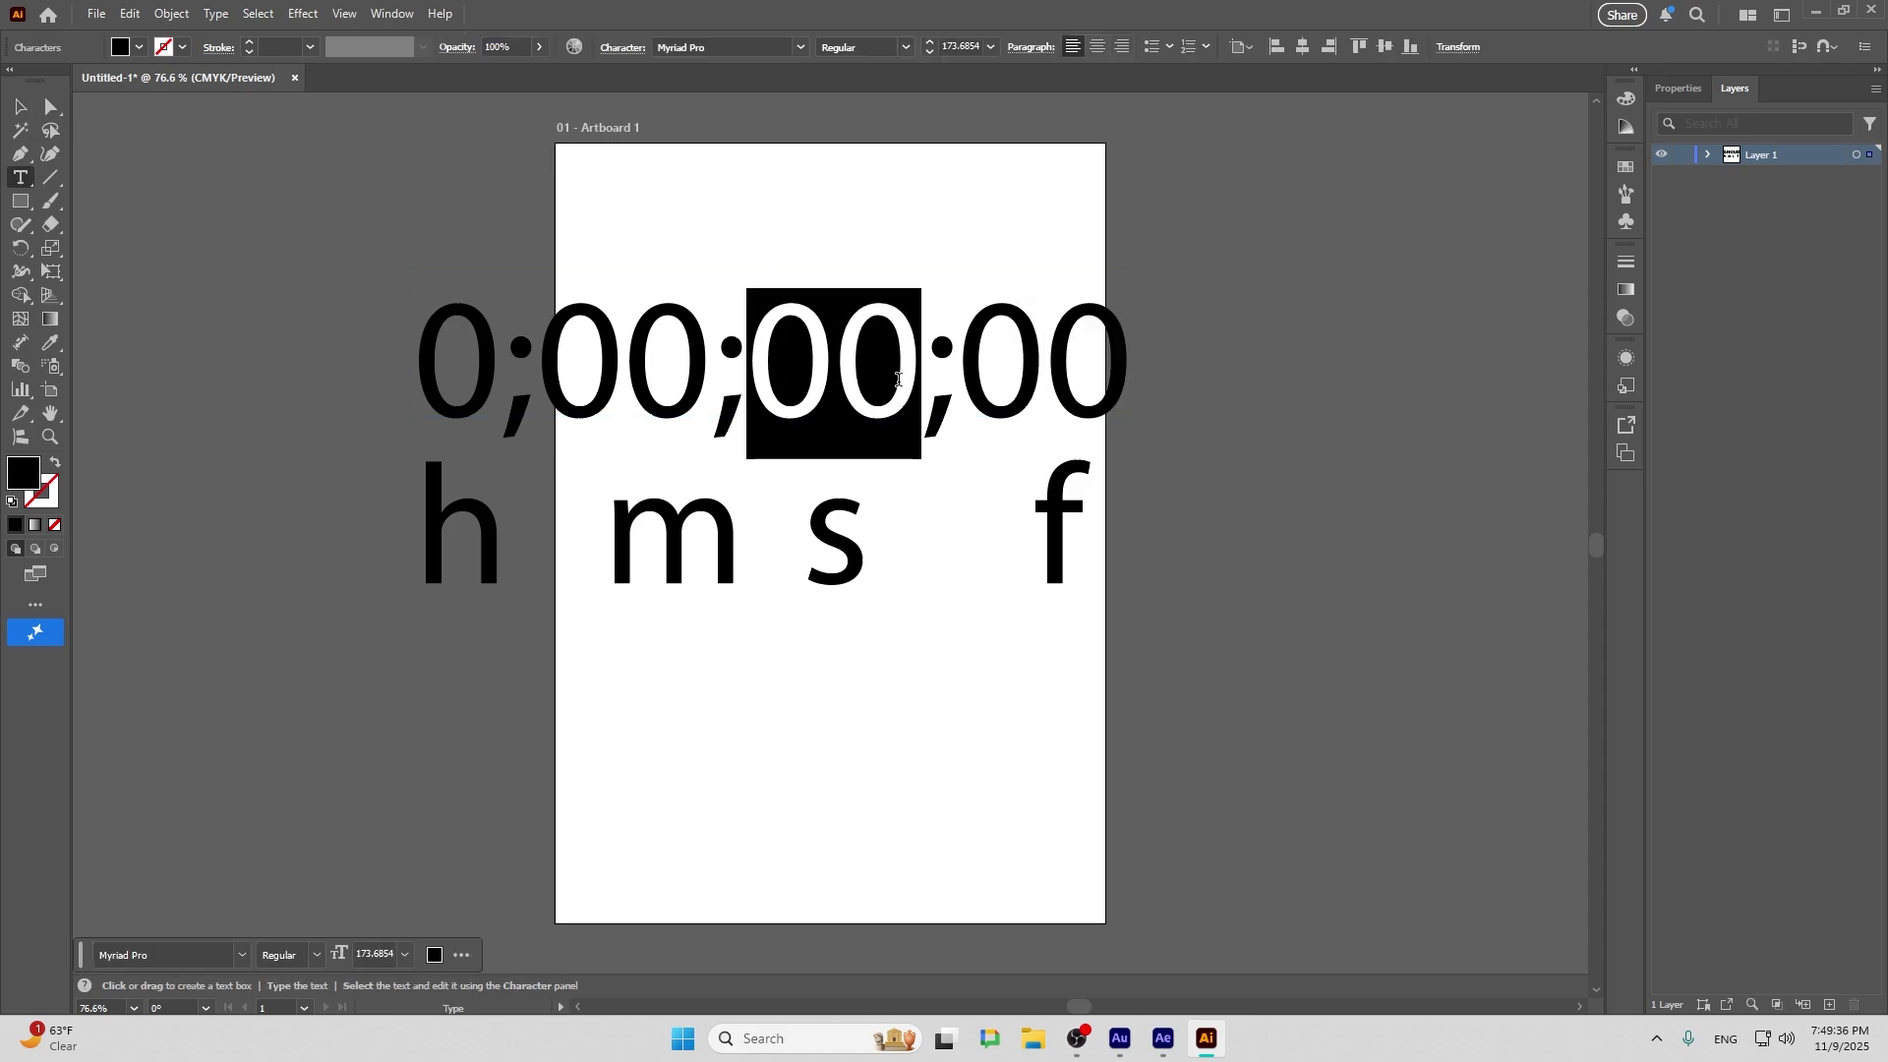
left_click_drag(551, 385, 706, 379)
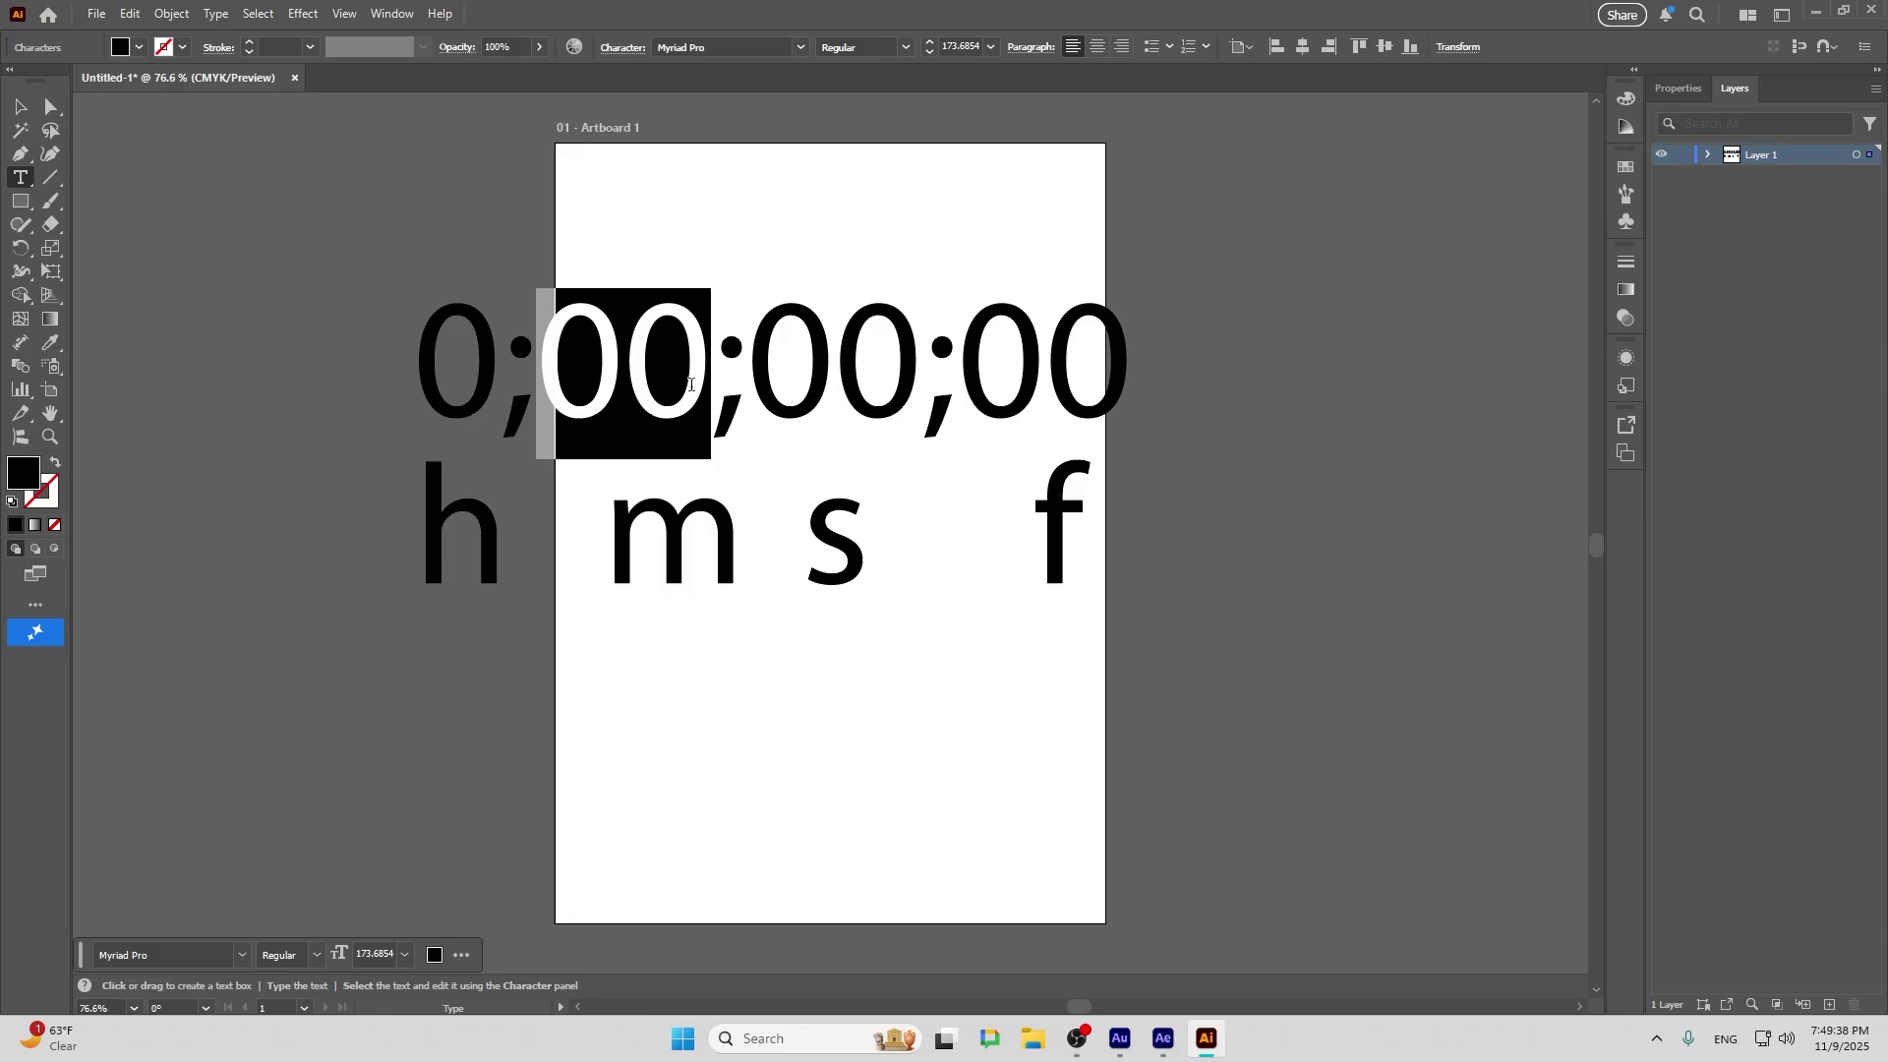
left_click_drag(503, 386, 438, 387)
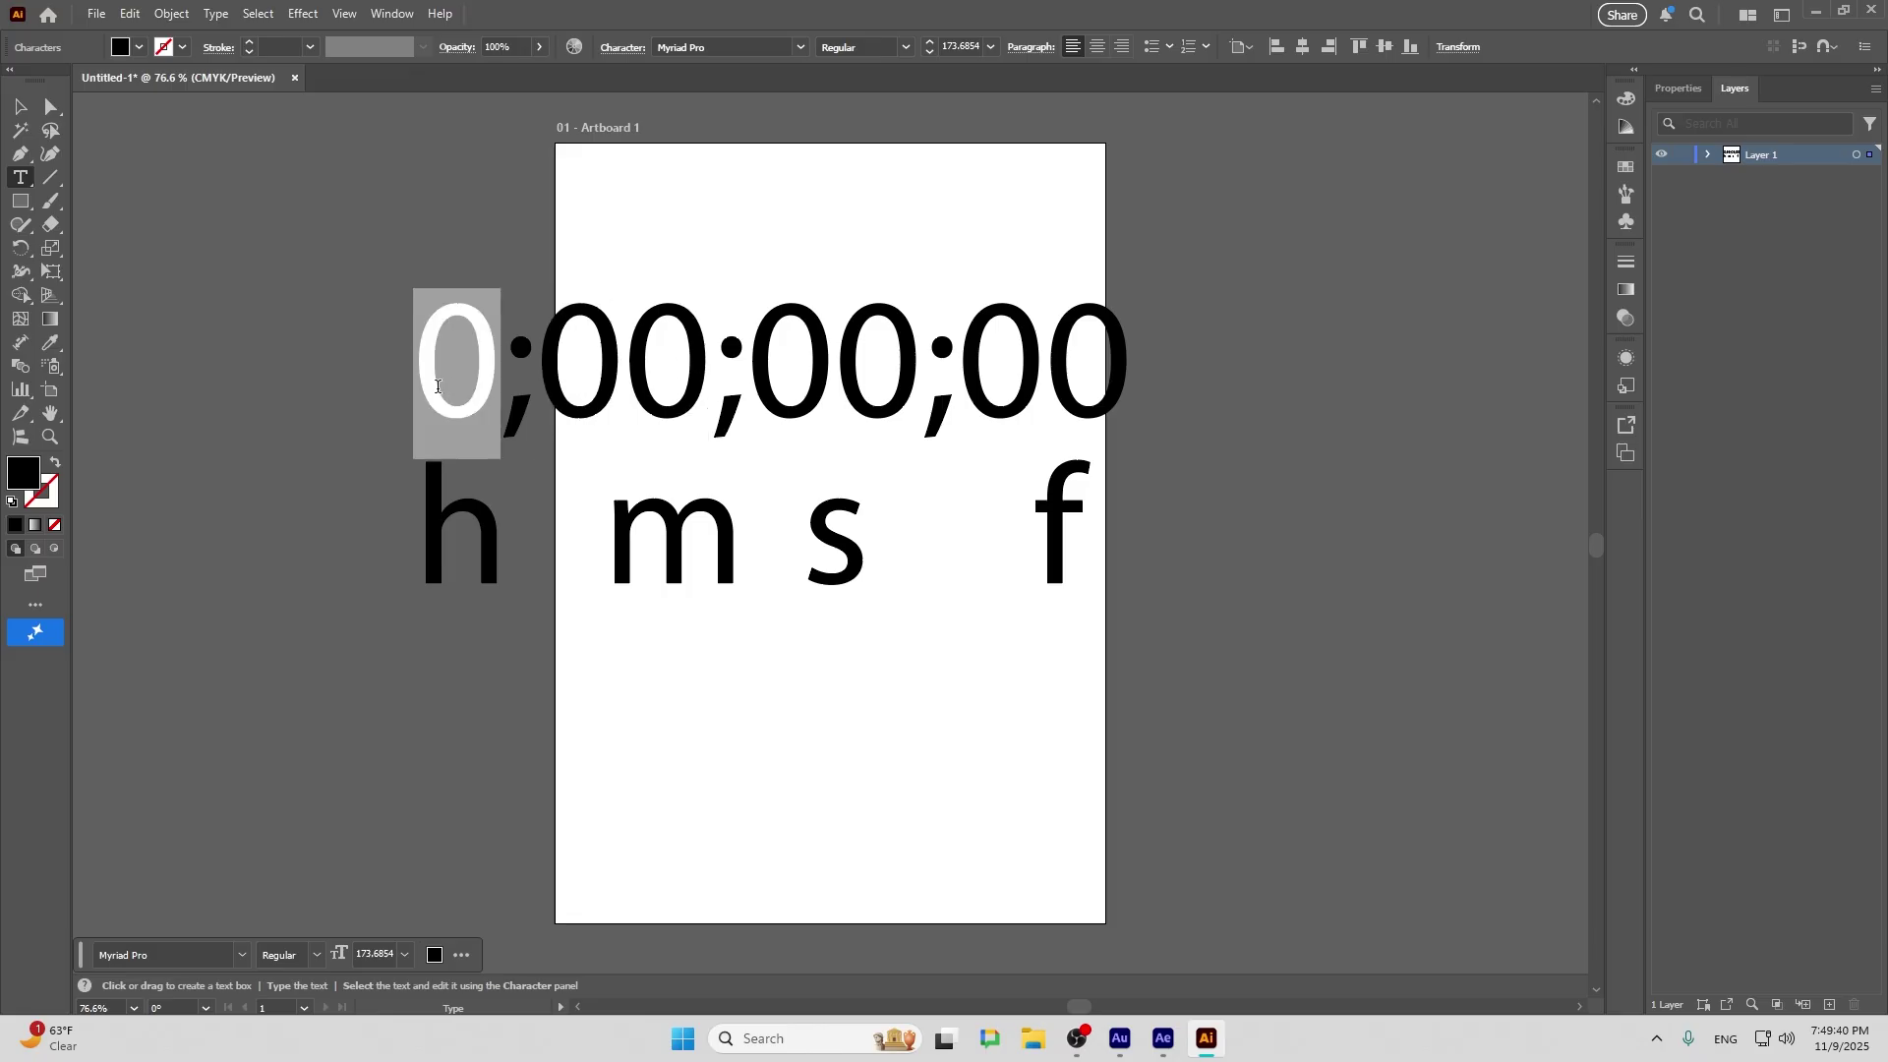
Try 30 as the frames value in the timecode text, and restore it to 00
left_click(922, 374)
left_click_drag(958, 372, 1003, 369)
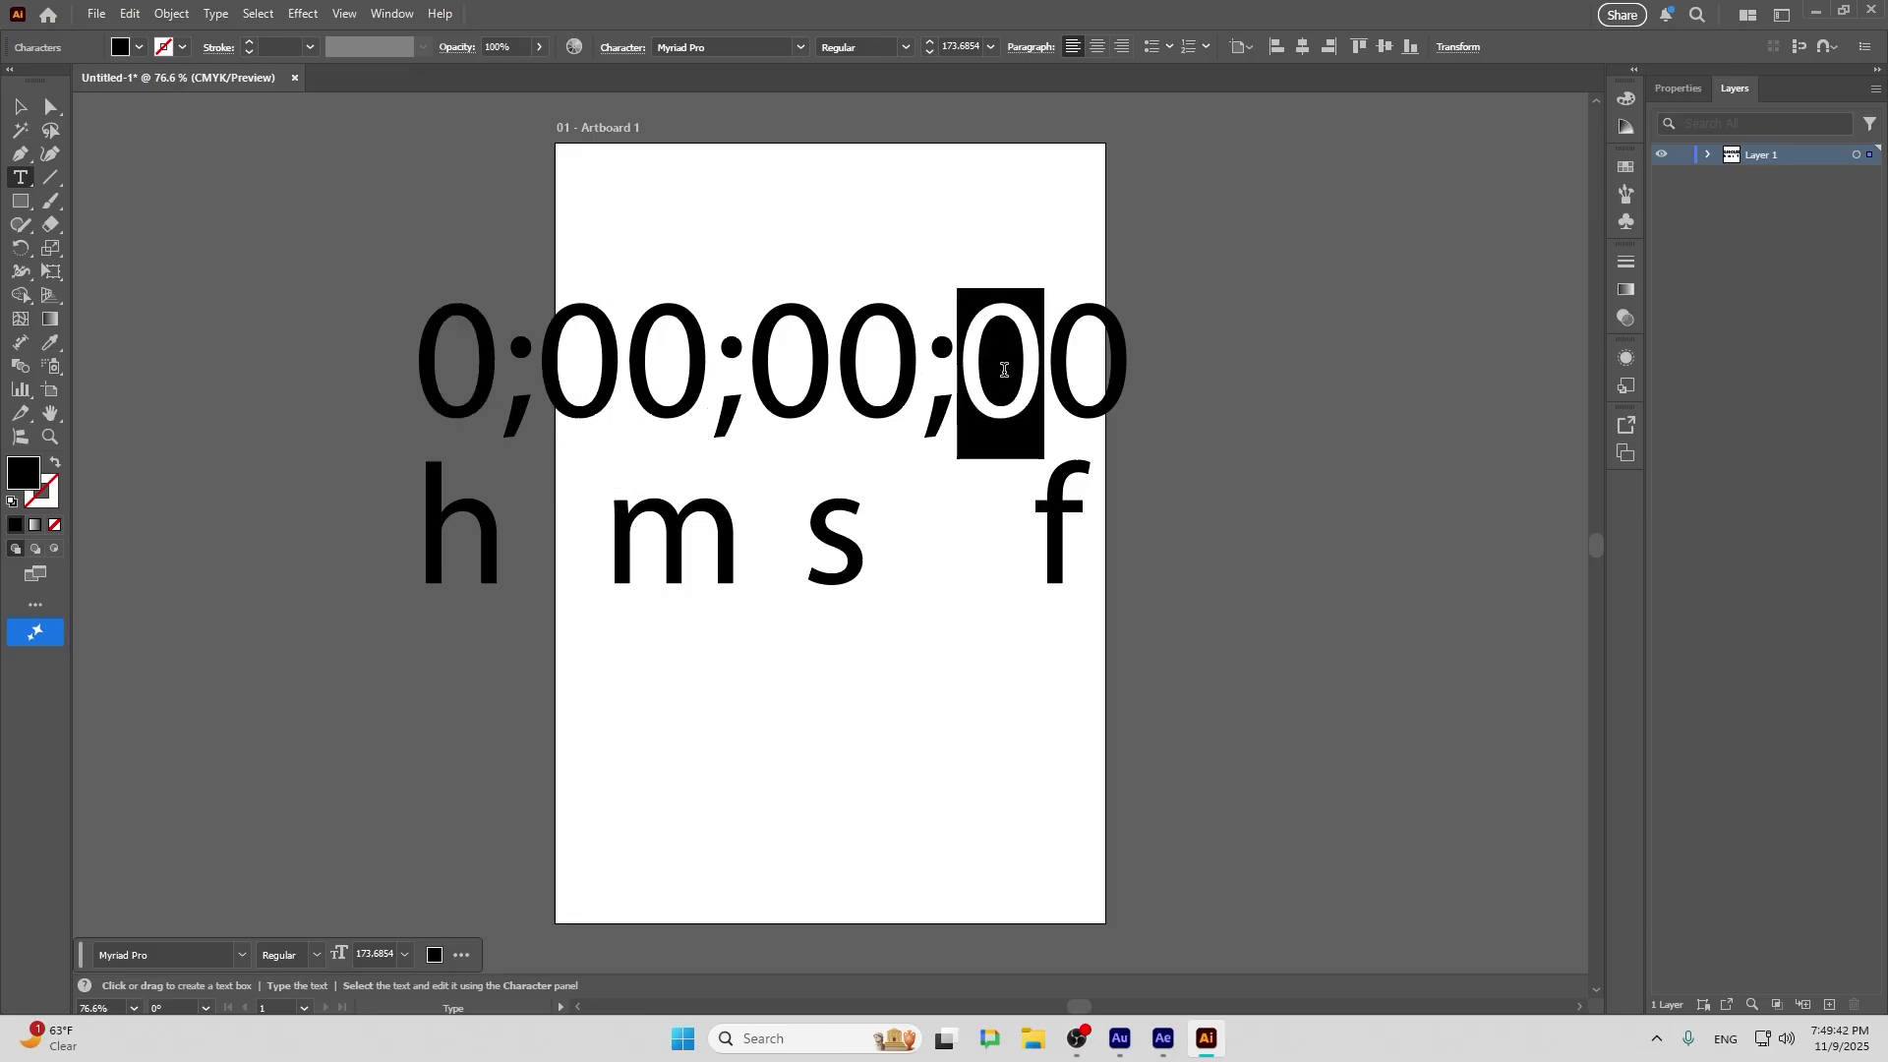
type("3")
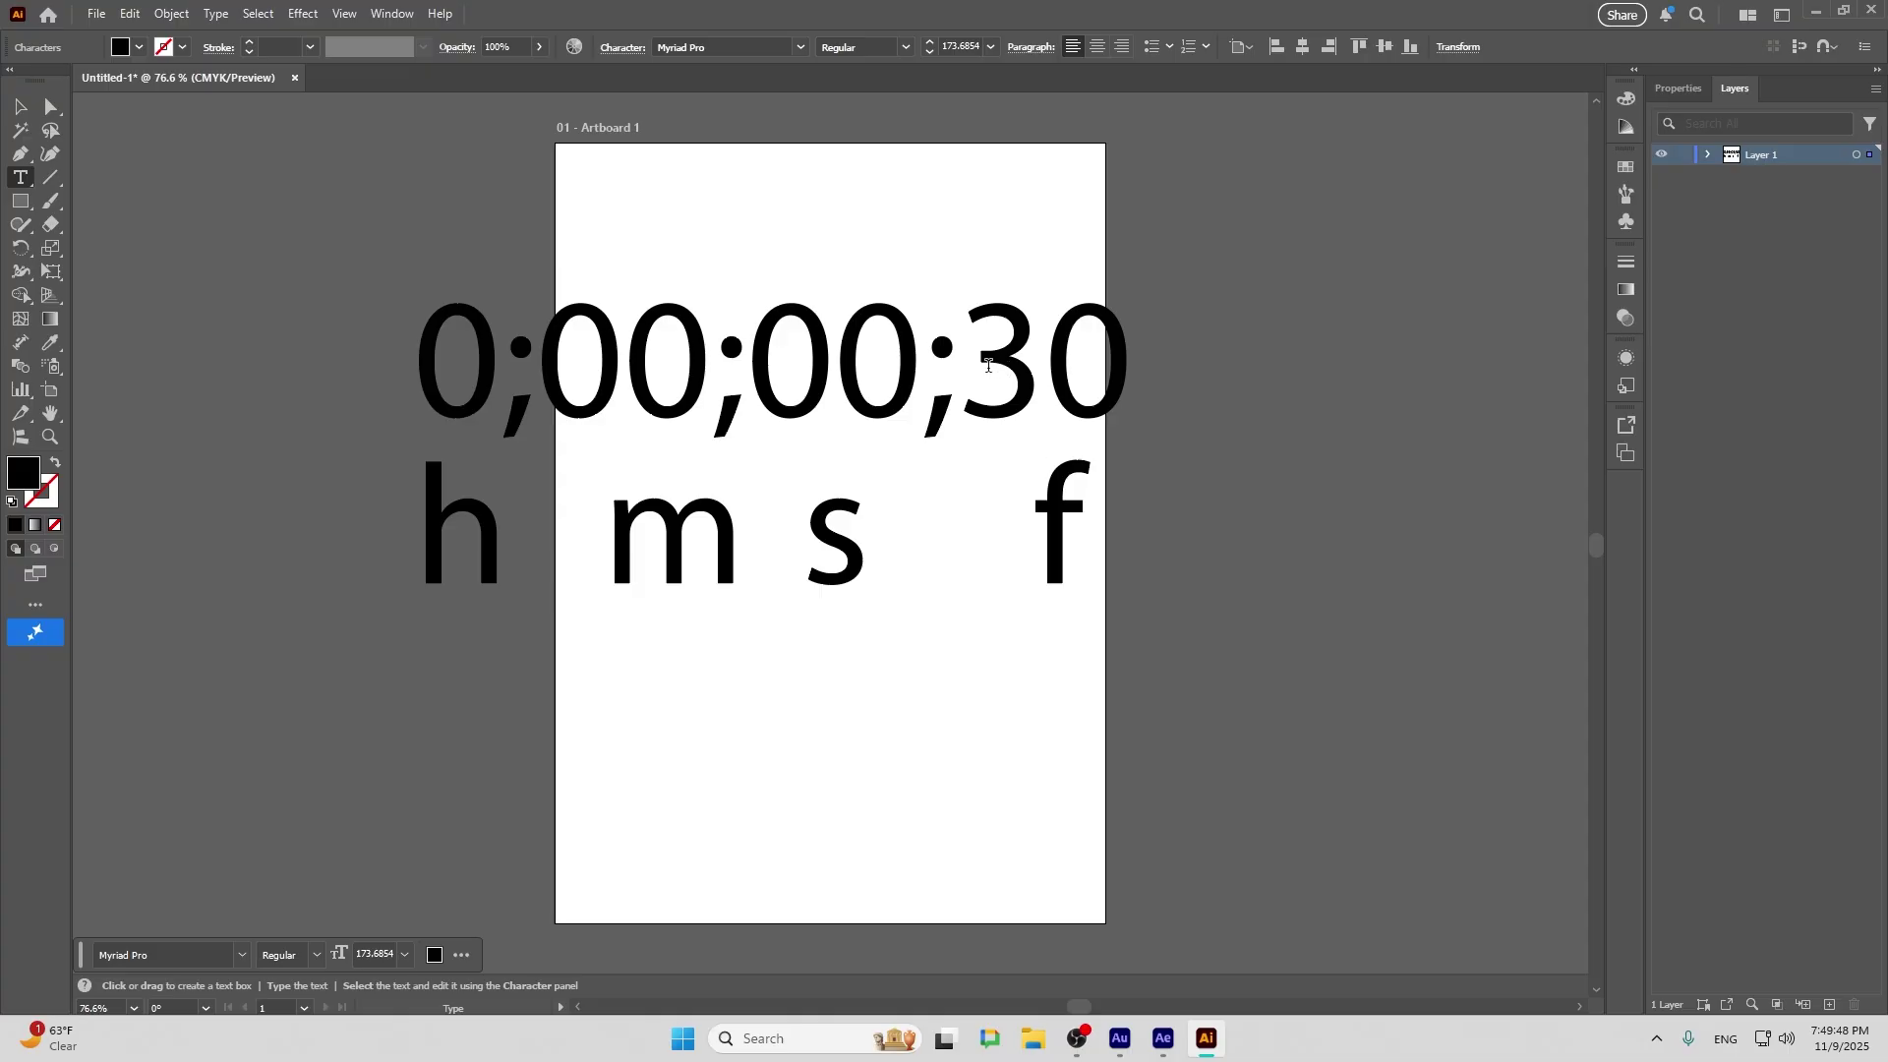
key("shift+Left")
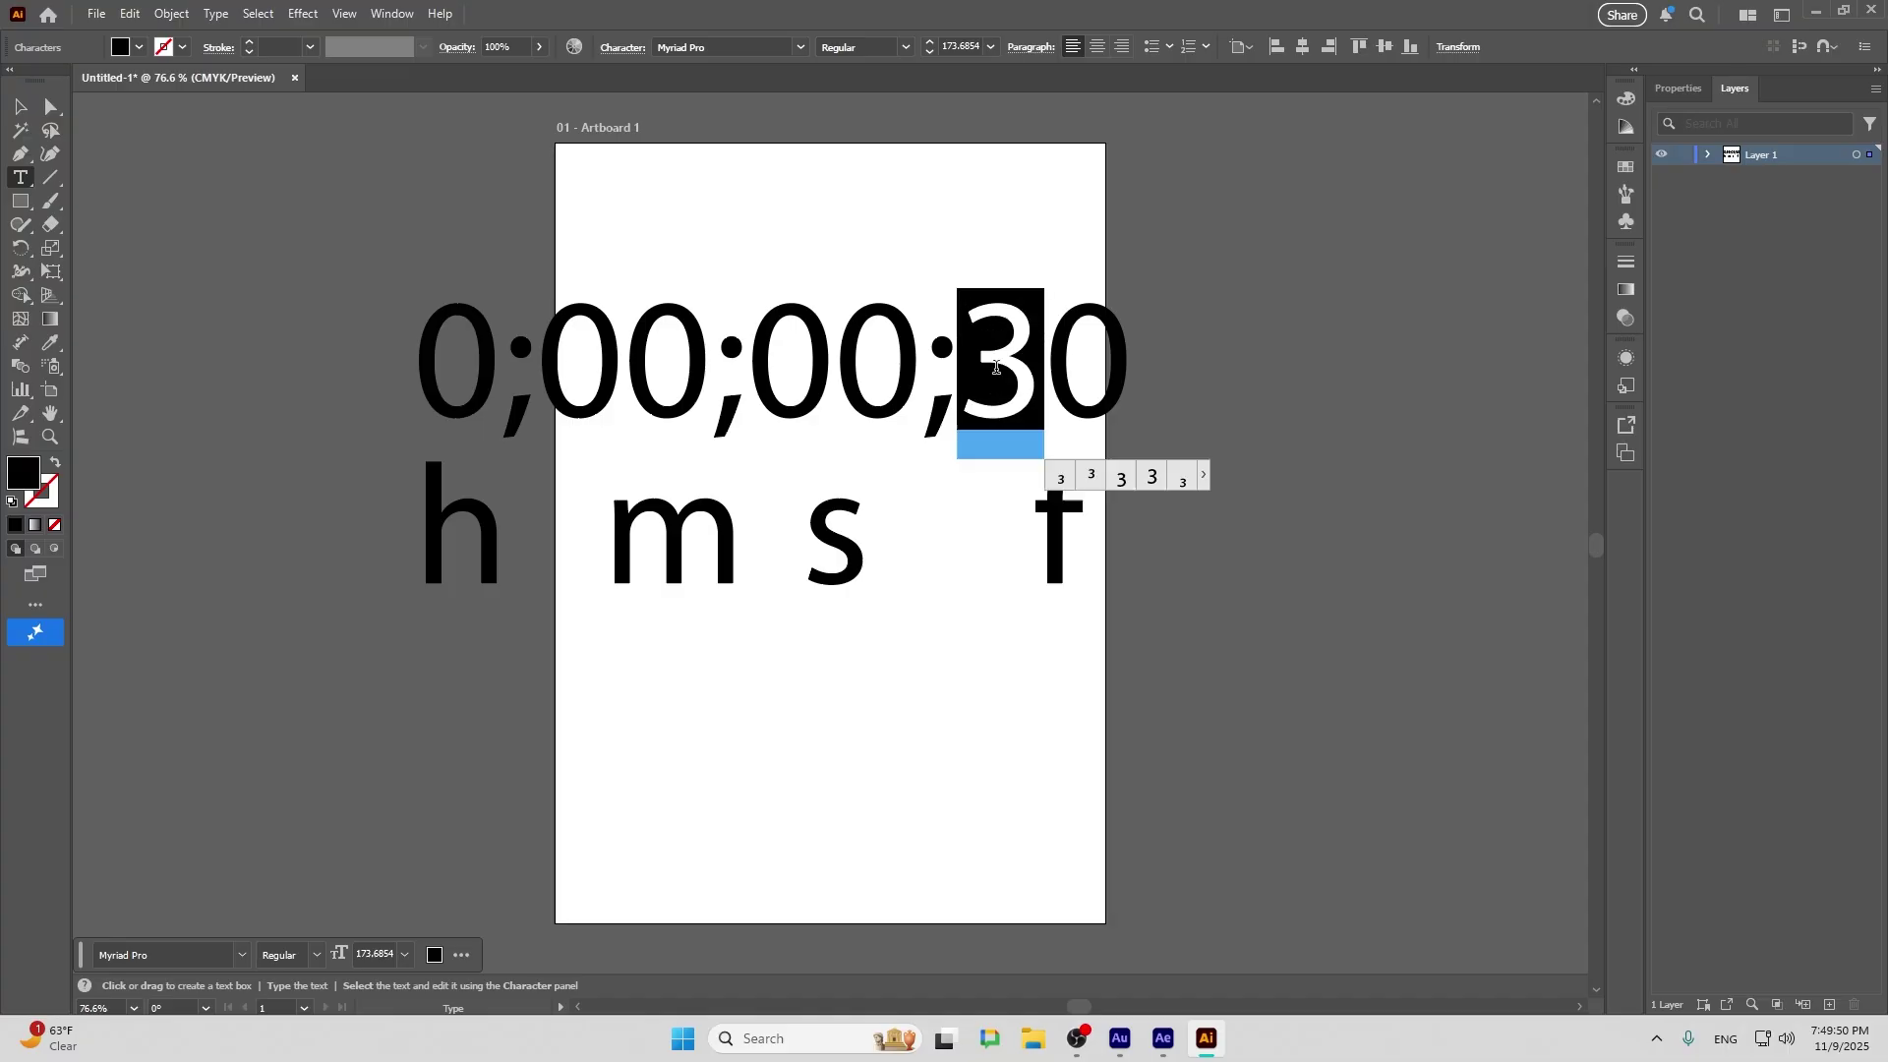
type("0")
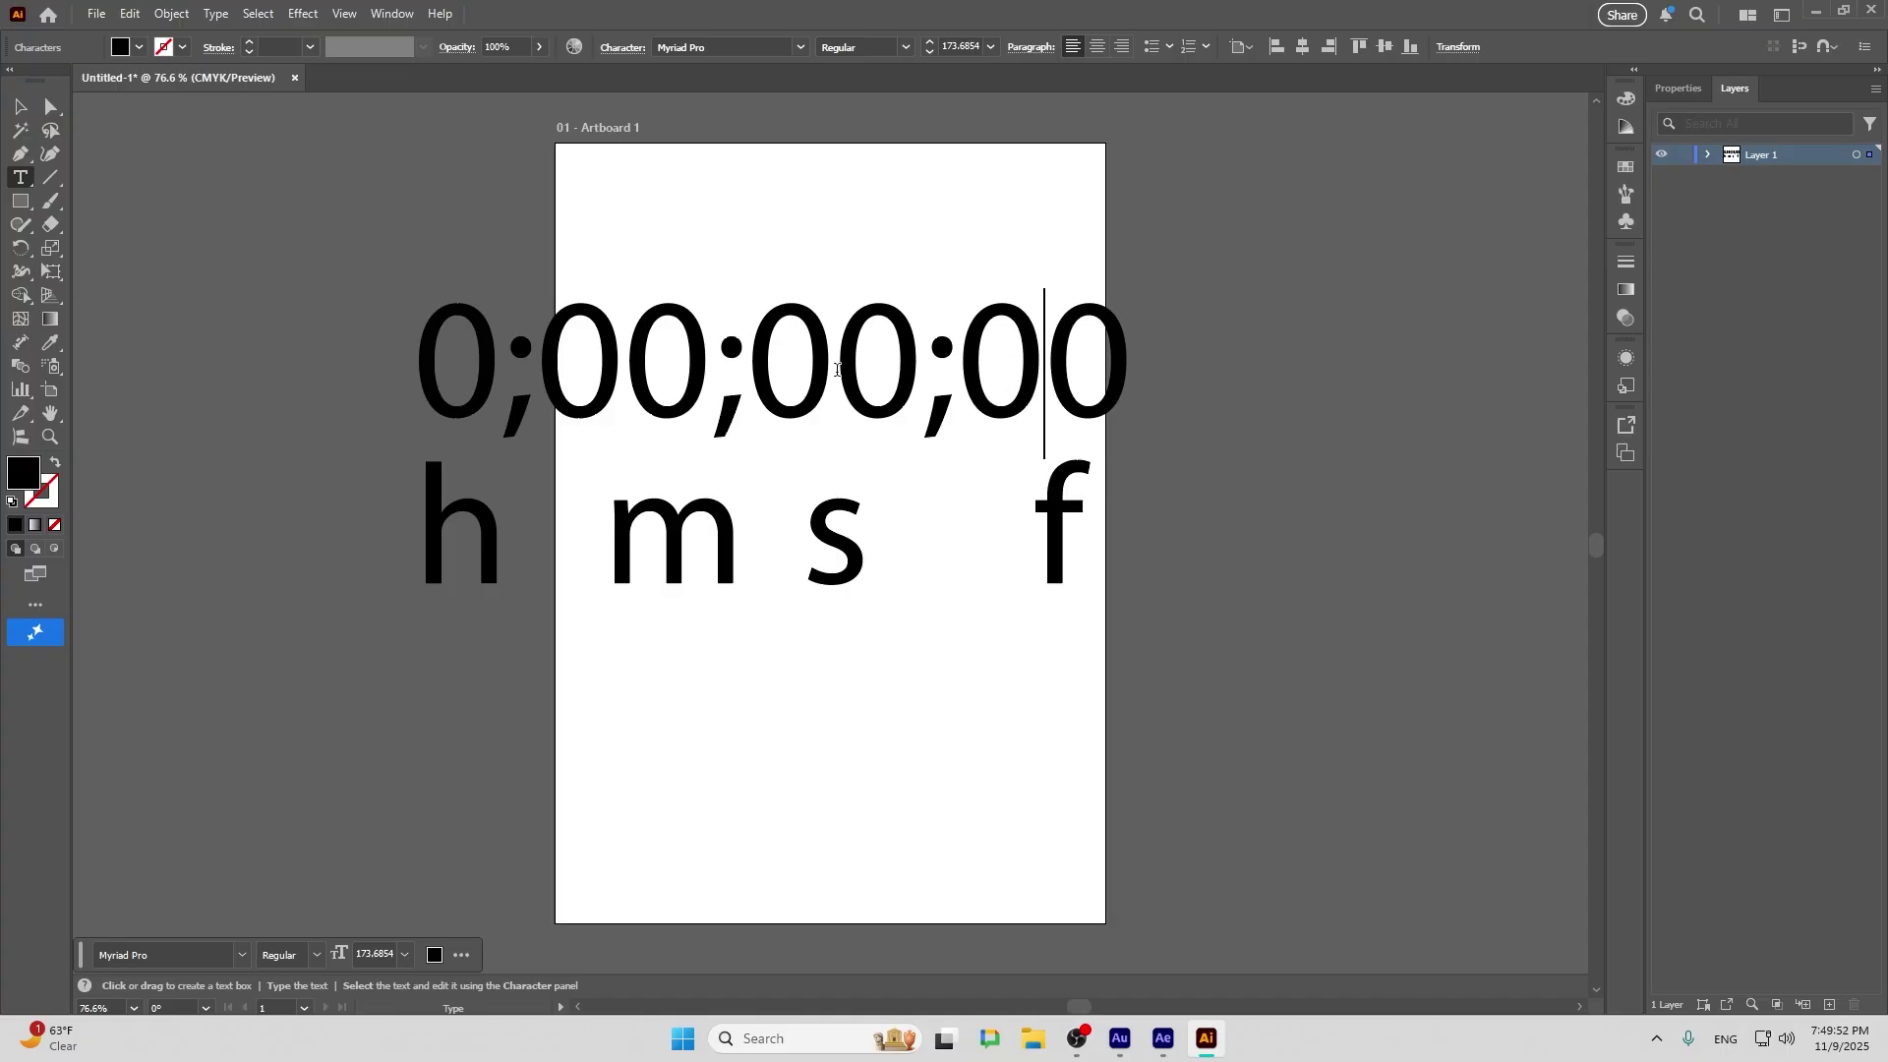
Set the seconds group of the timecode text to 01 and the frames group to 08
left_click_drag(862, 365, 887, 359)
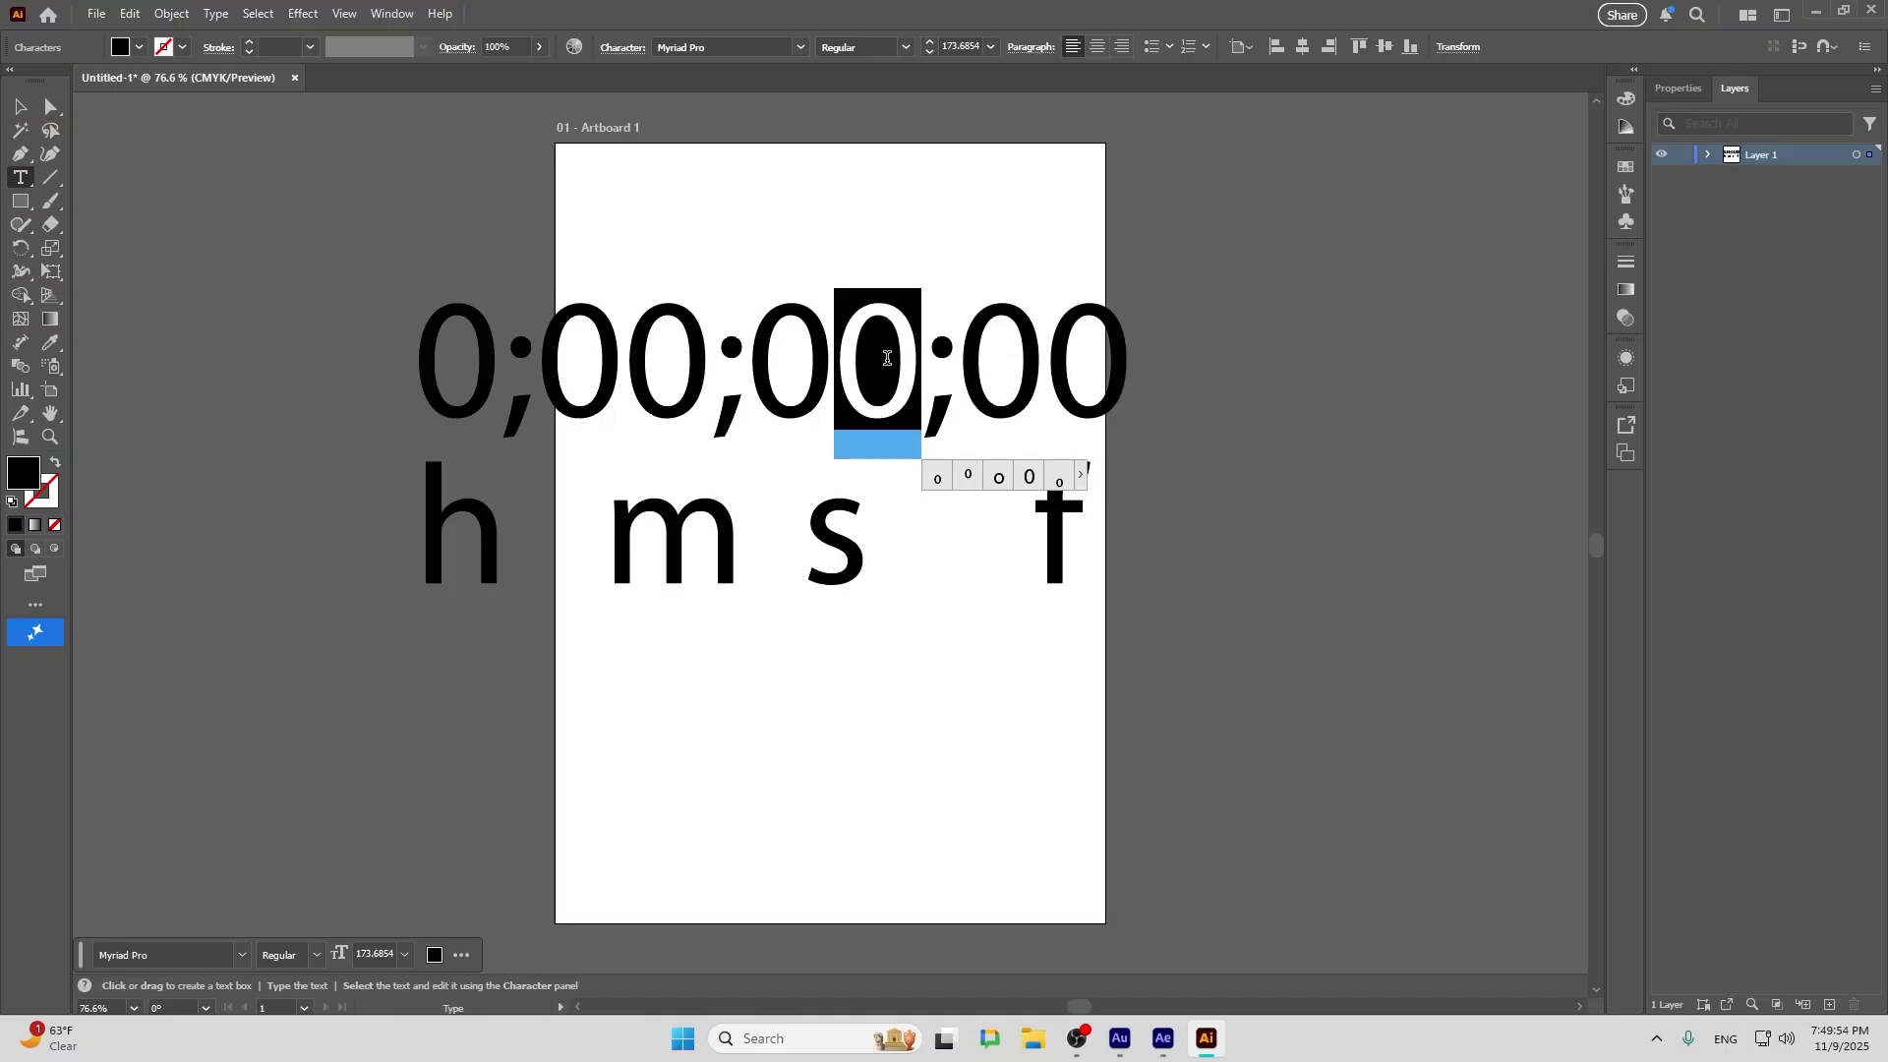
type("1")
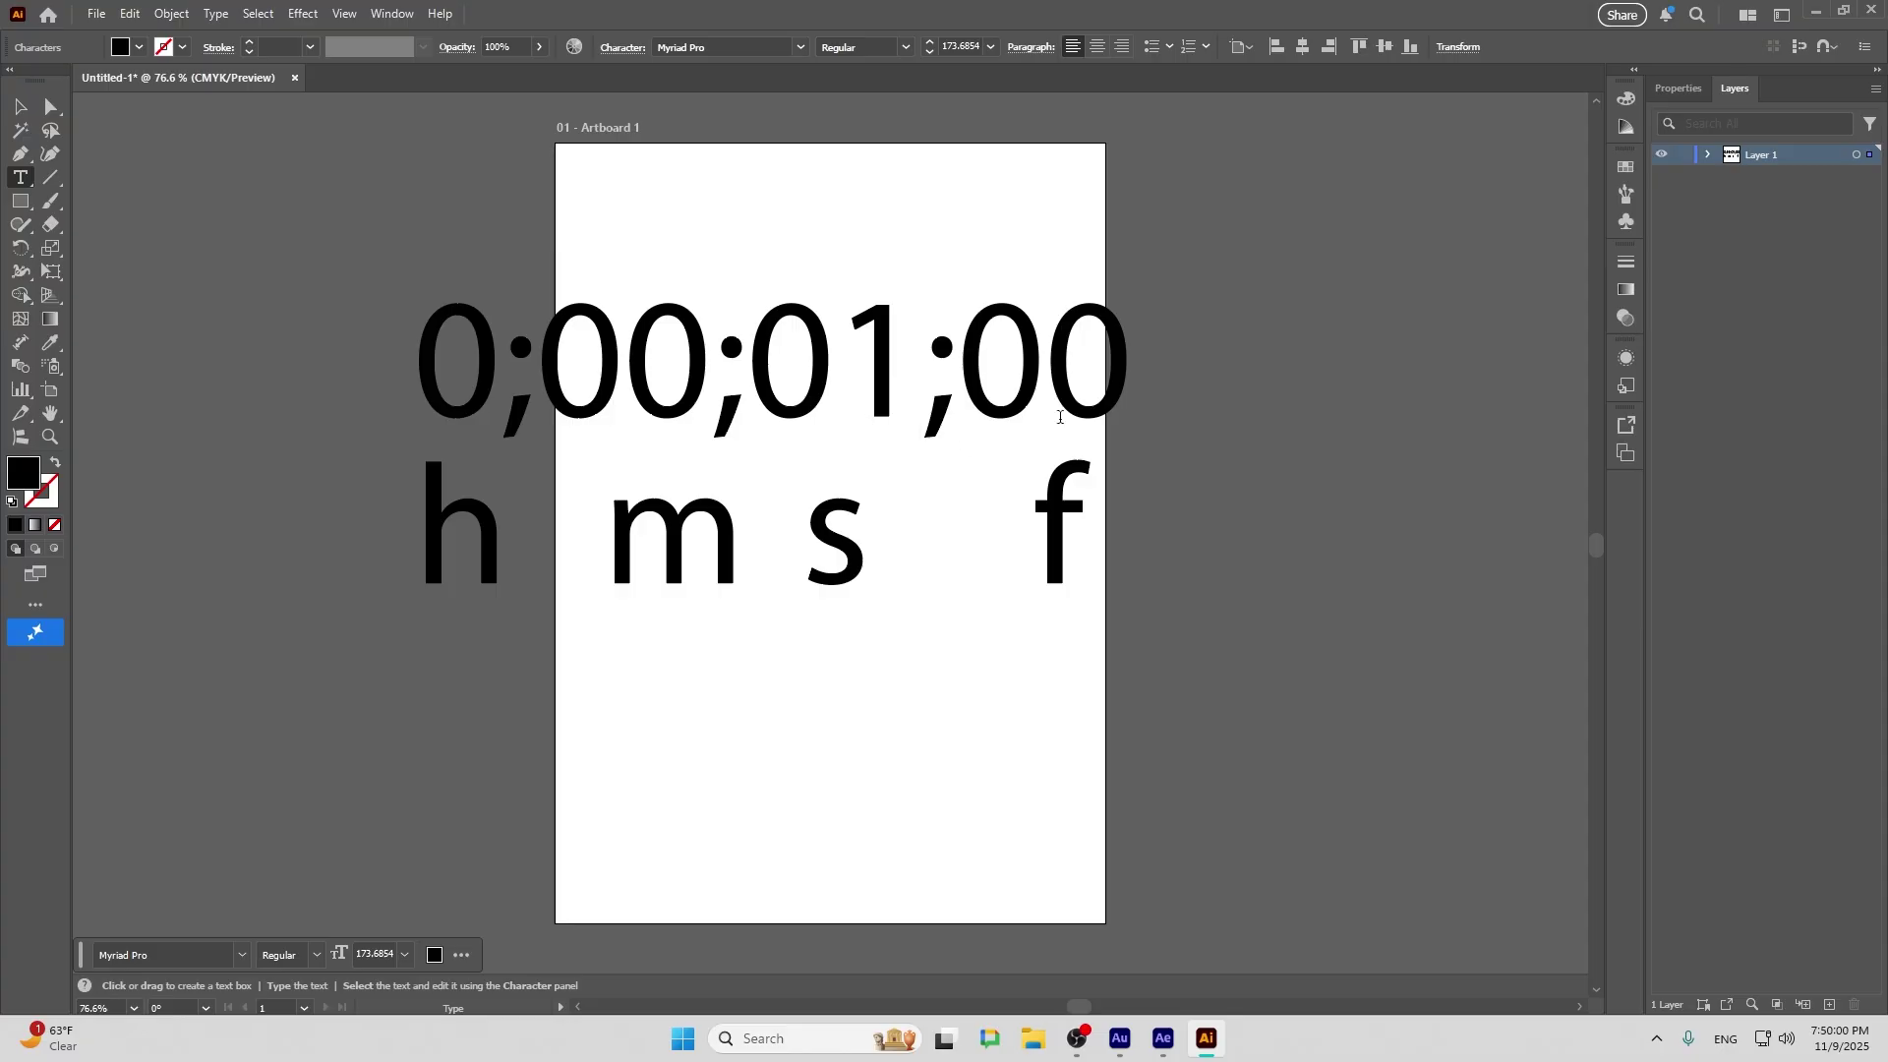
left_click_drag(1048, 383, 1106, 376)
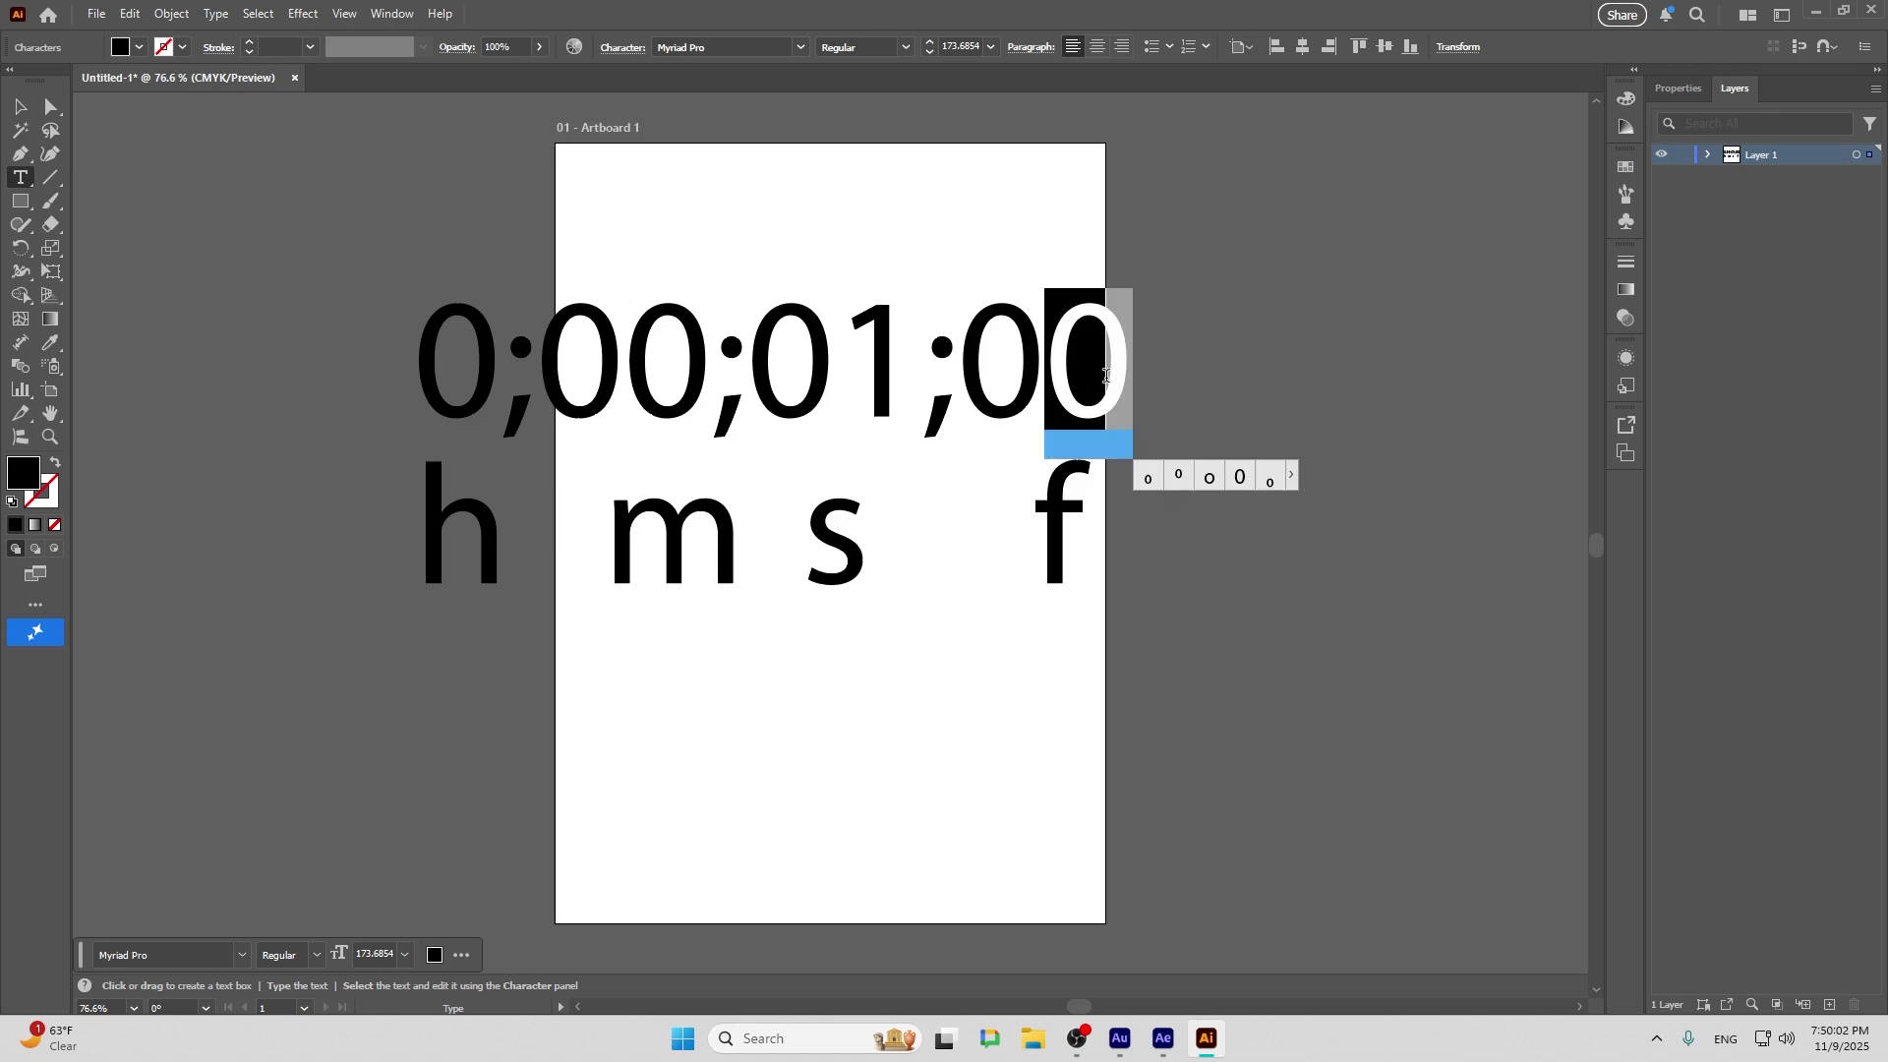
type("8")
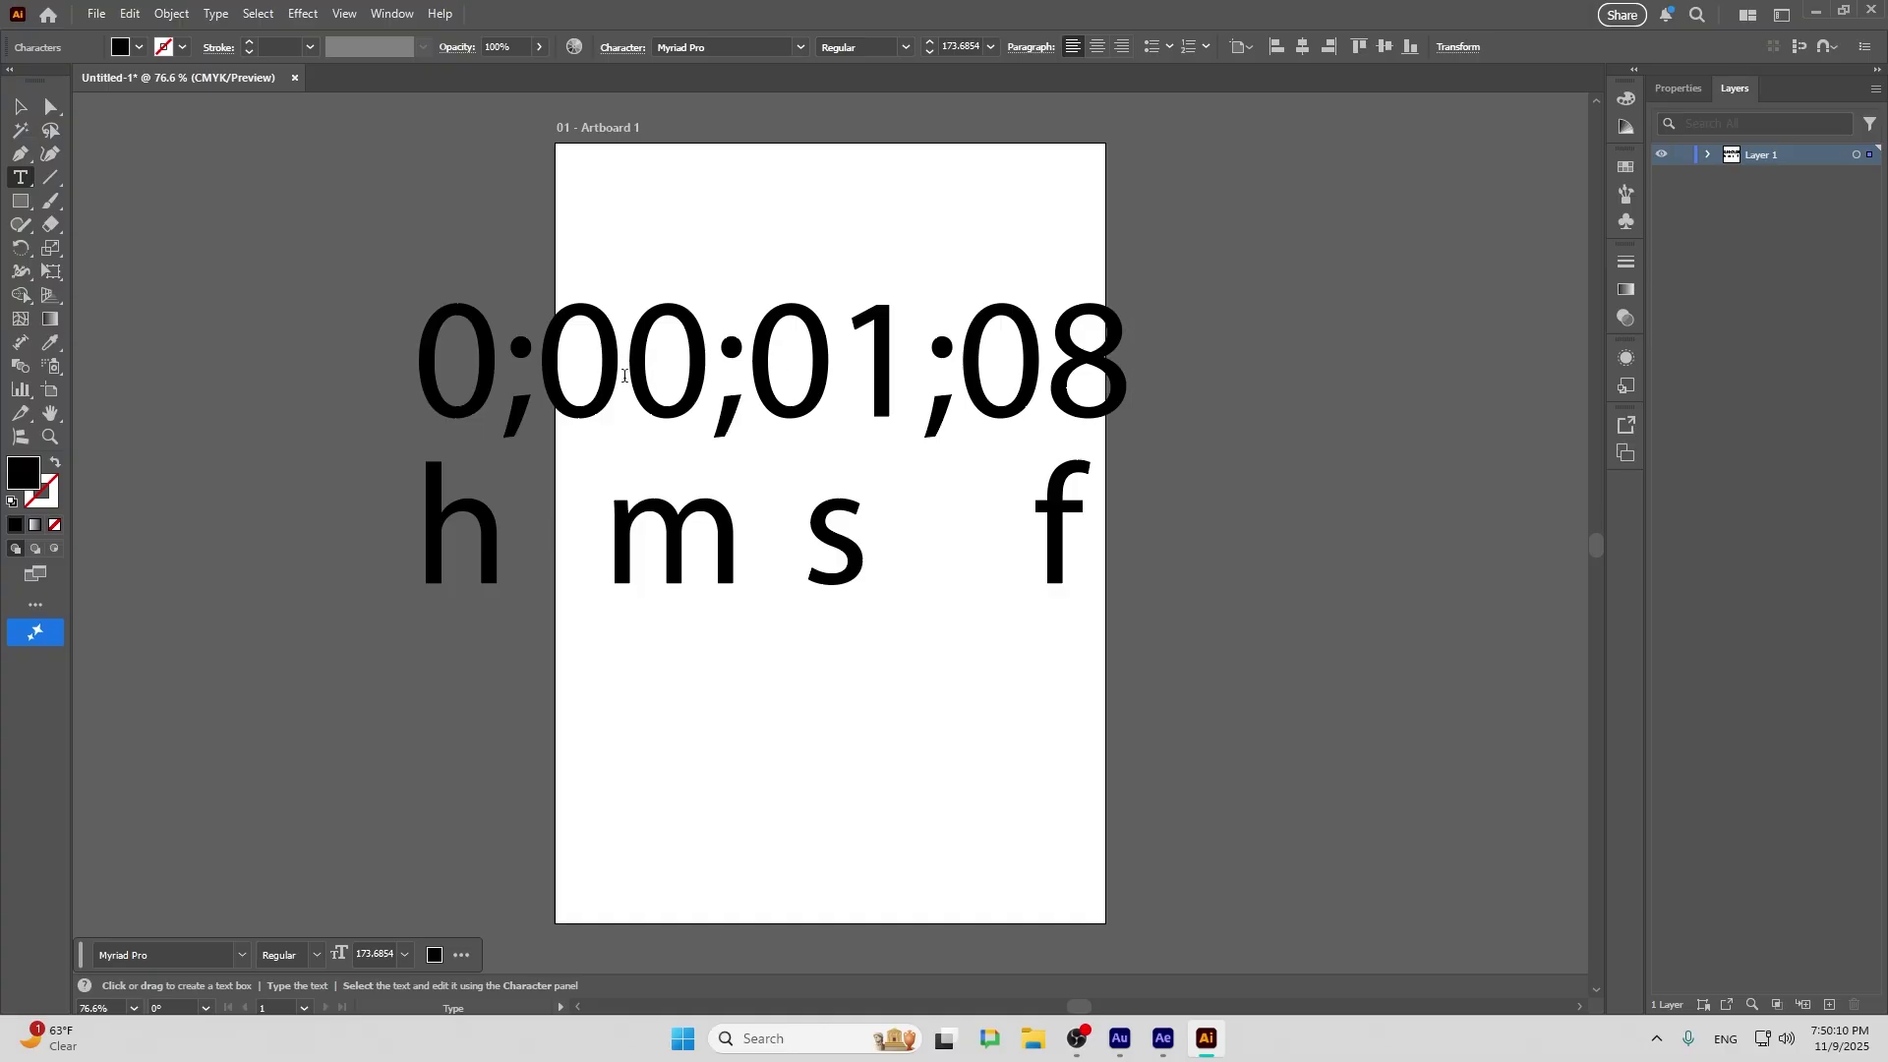
Set the minutes group of the timecode text to 15 and the hours digit to 1, and deselect the text
left_click_drag(546, 379, 685, 381)
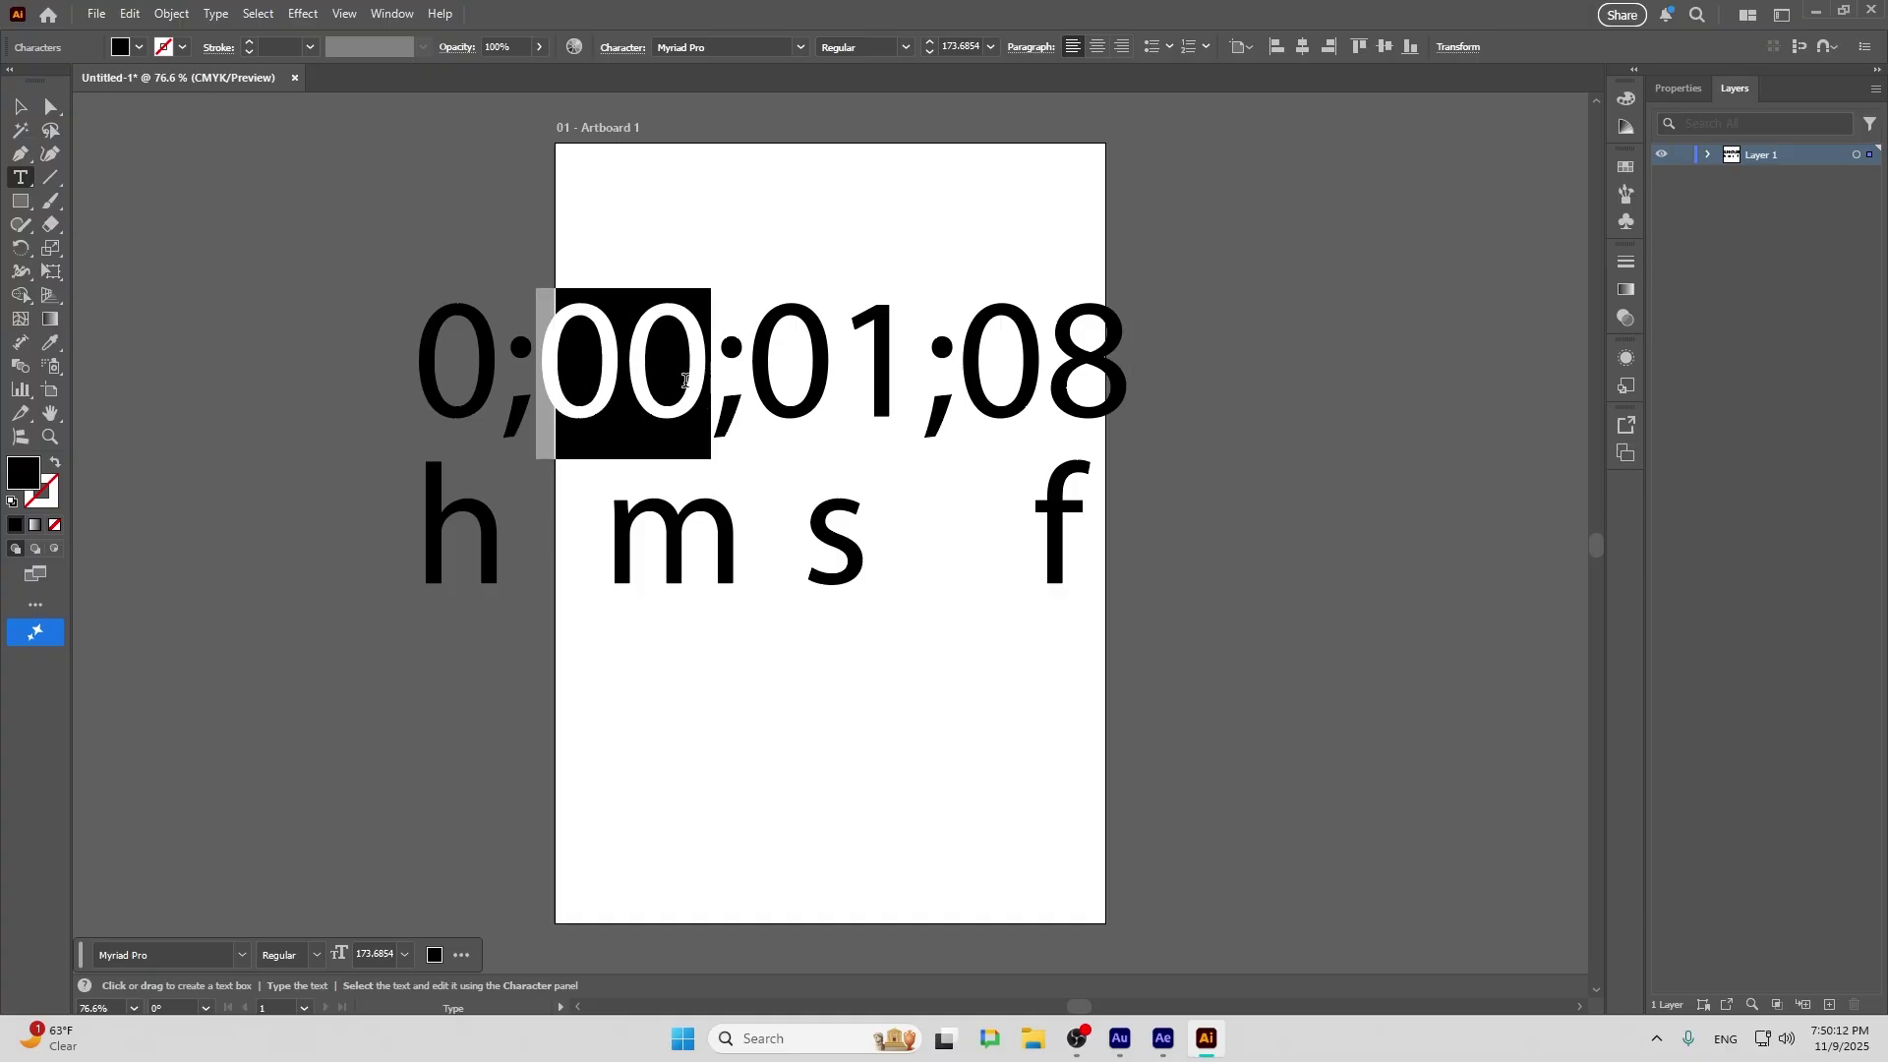
type("15")
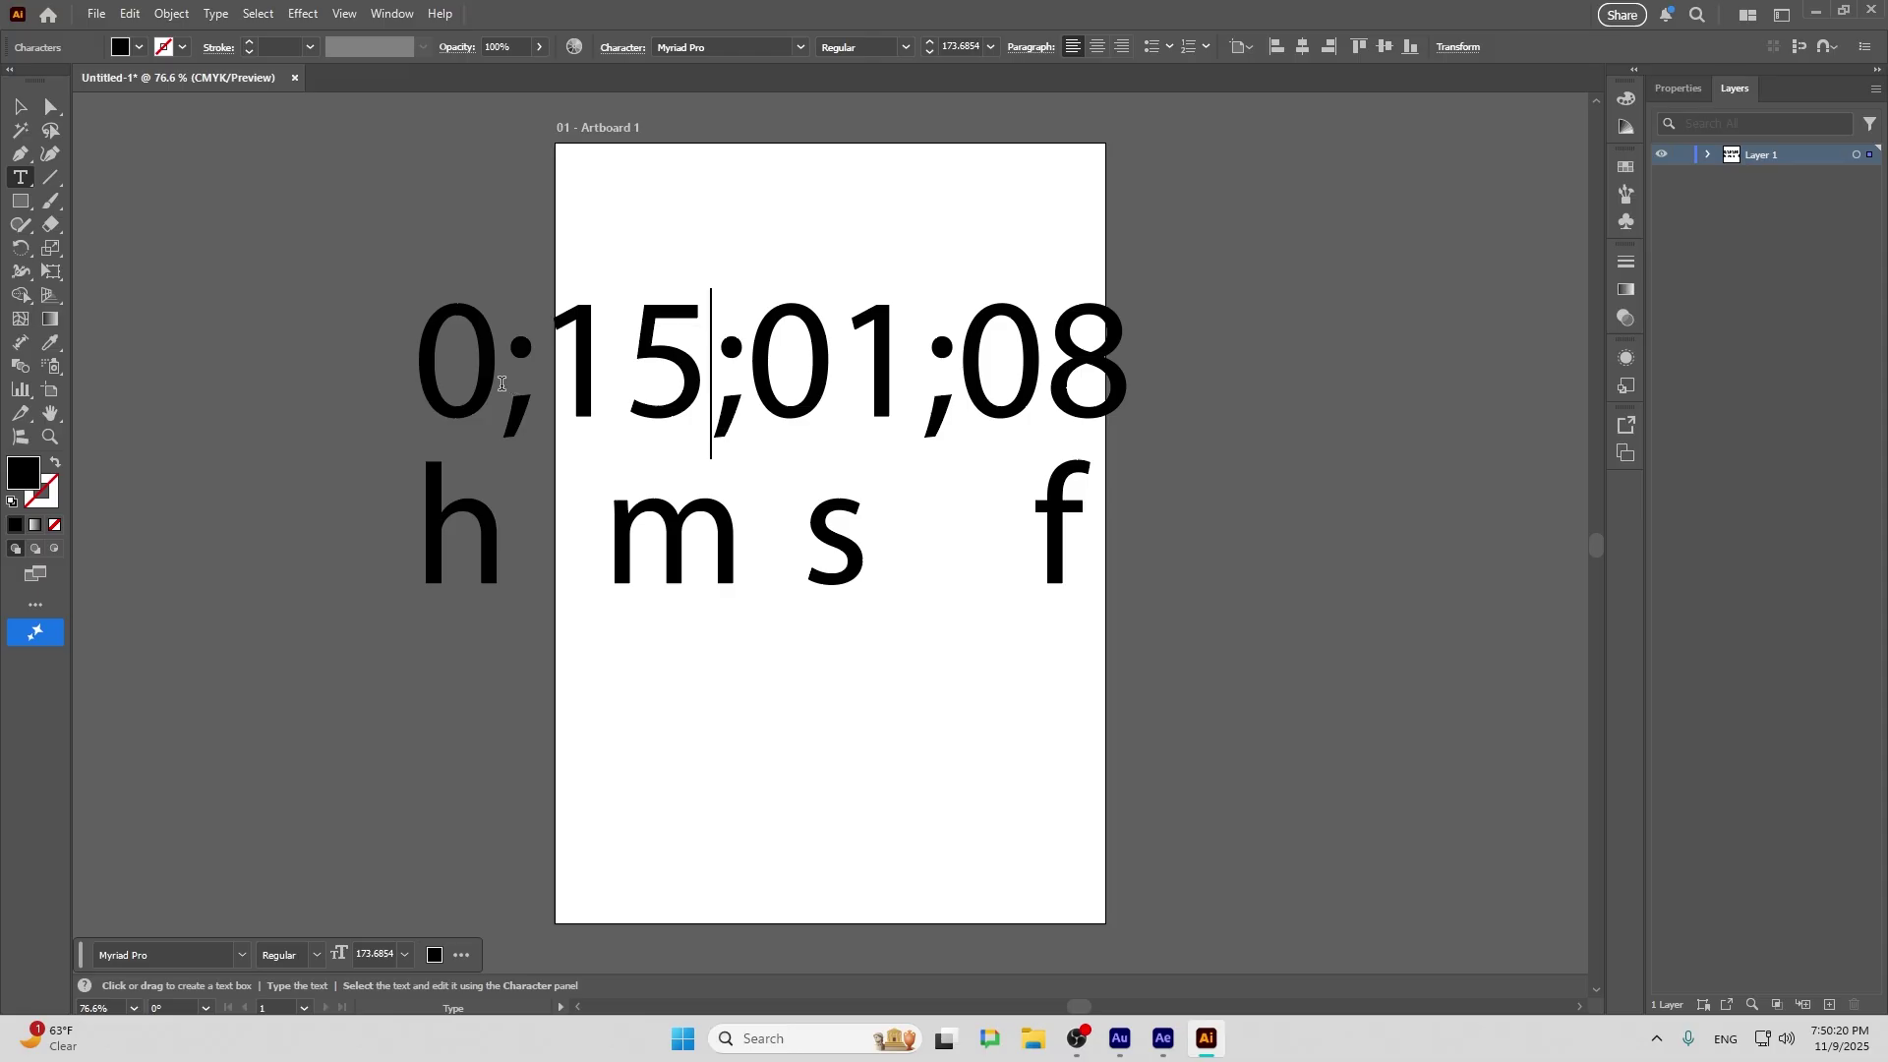
double_click(448, 381)
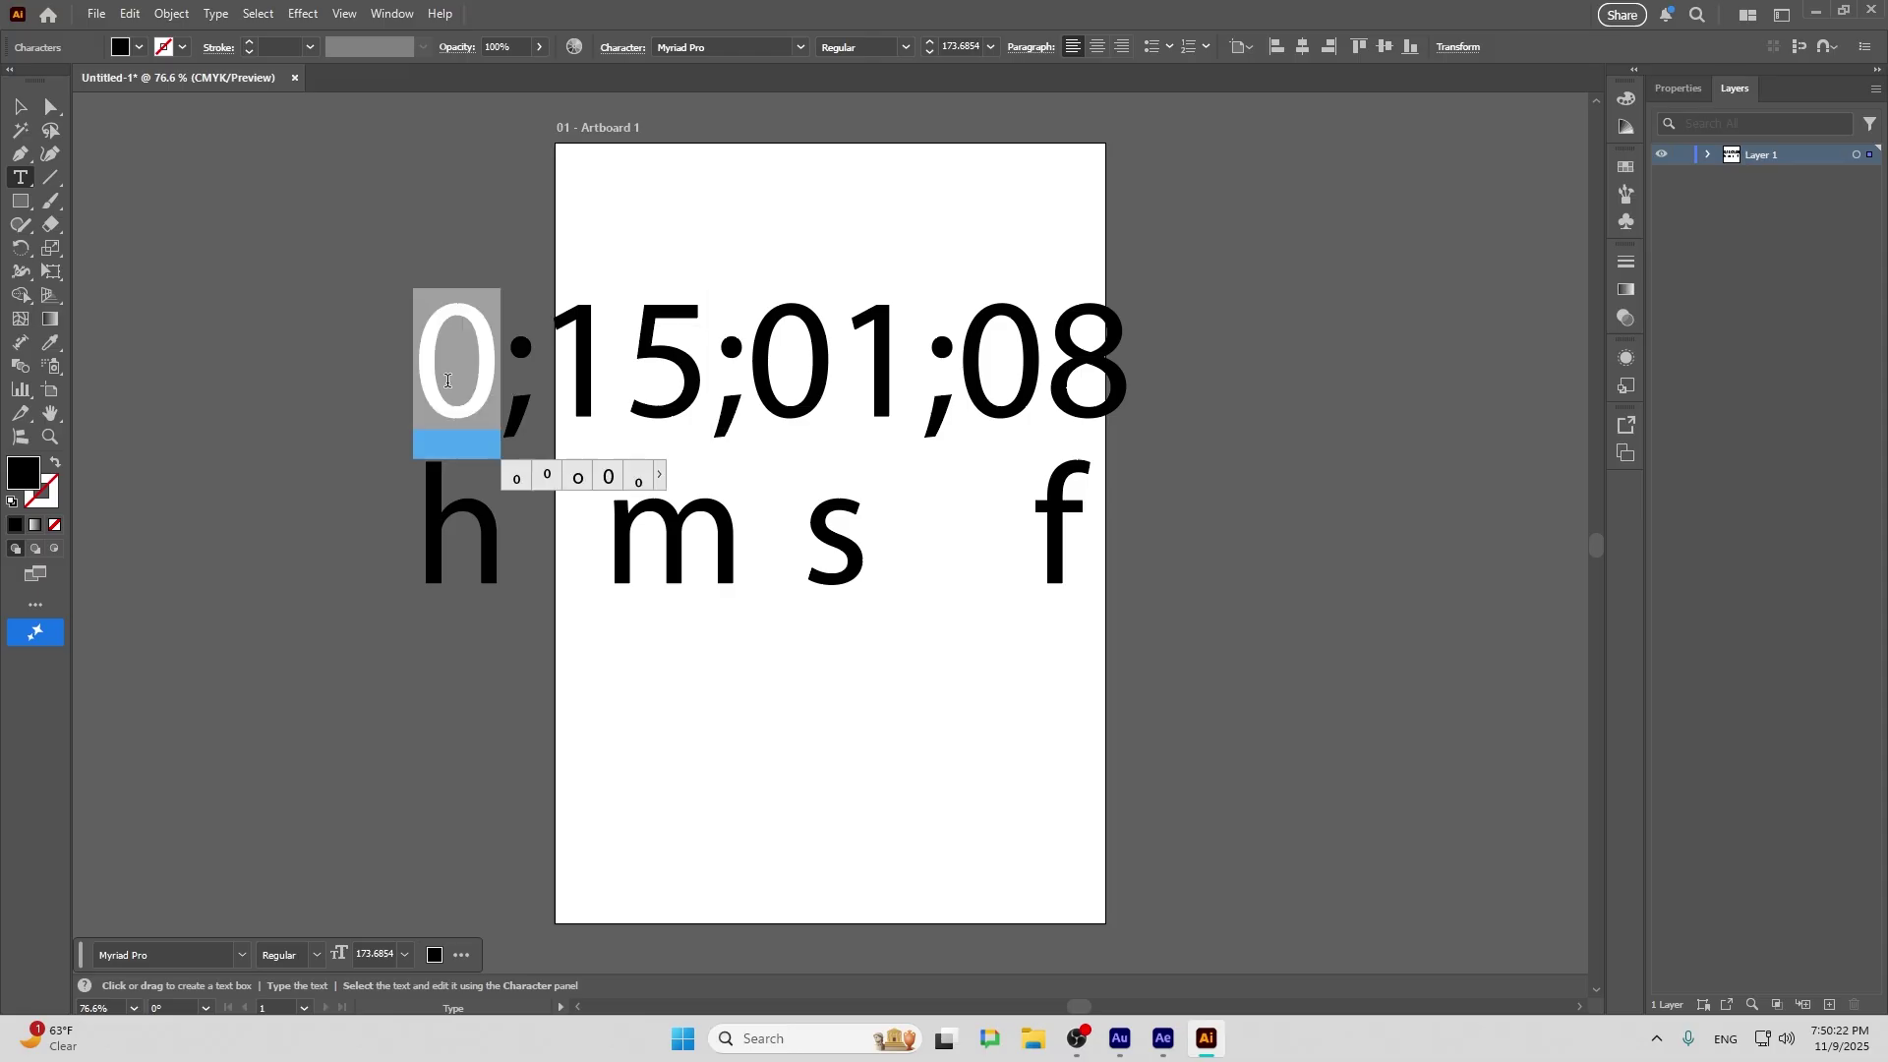
type("1")
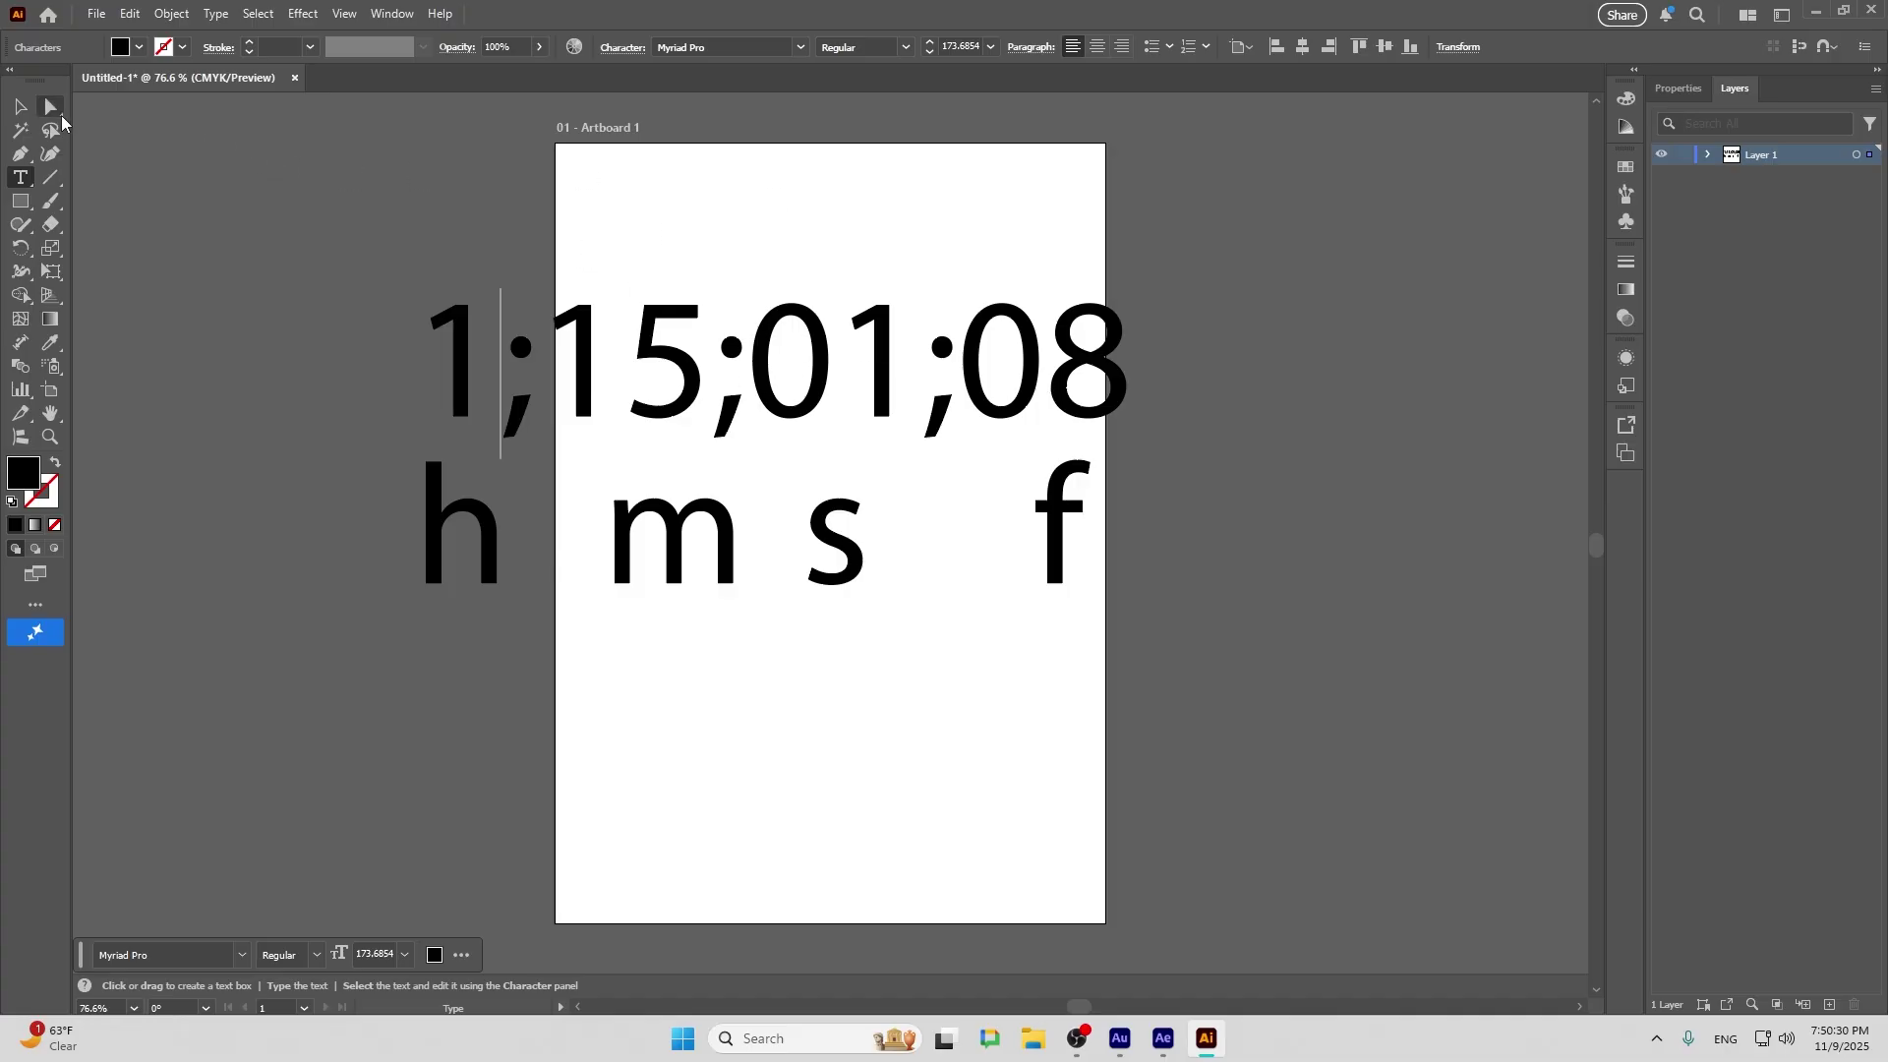
left_click(16, 110)
left_click(223, 307)
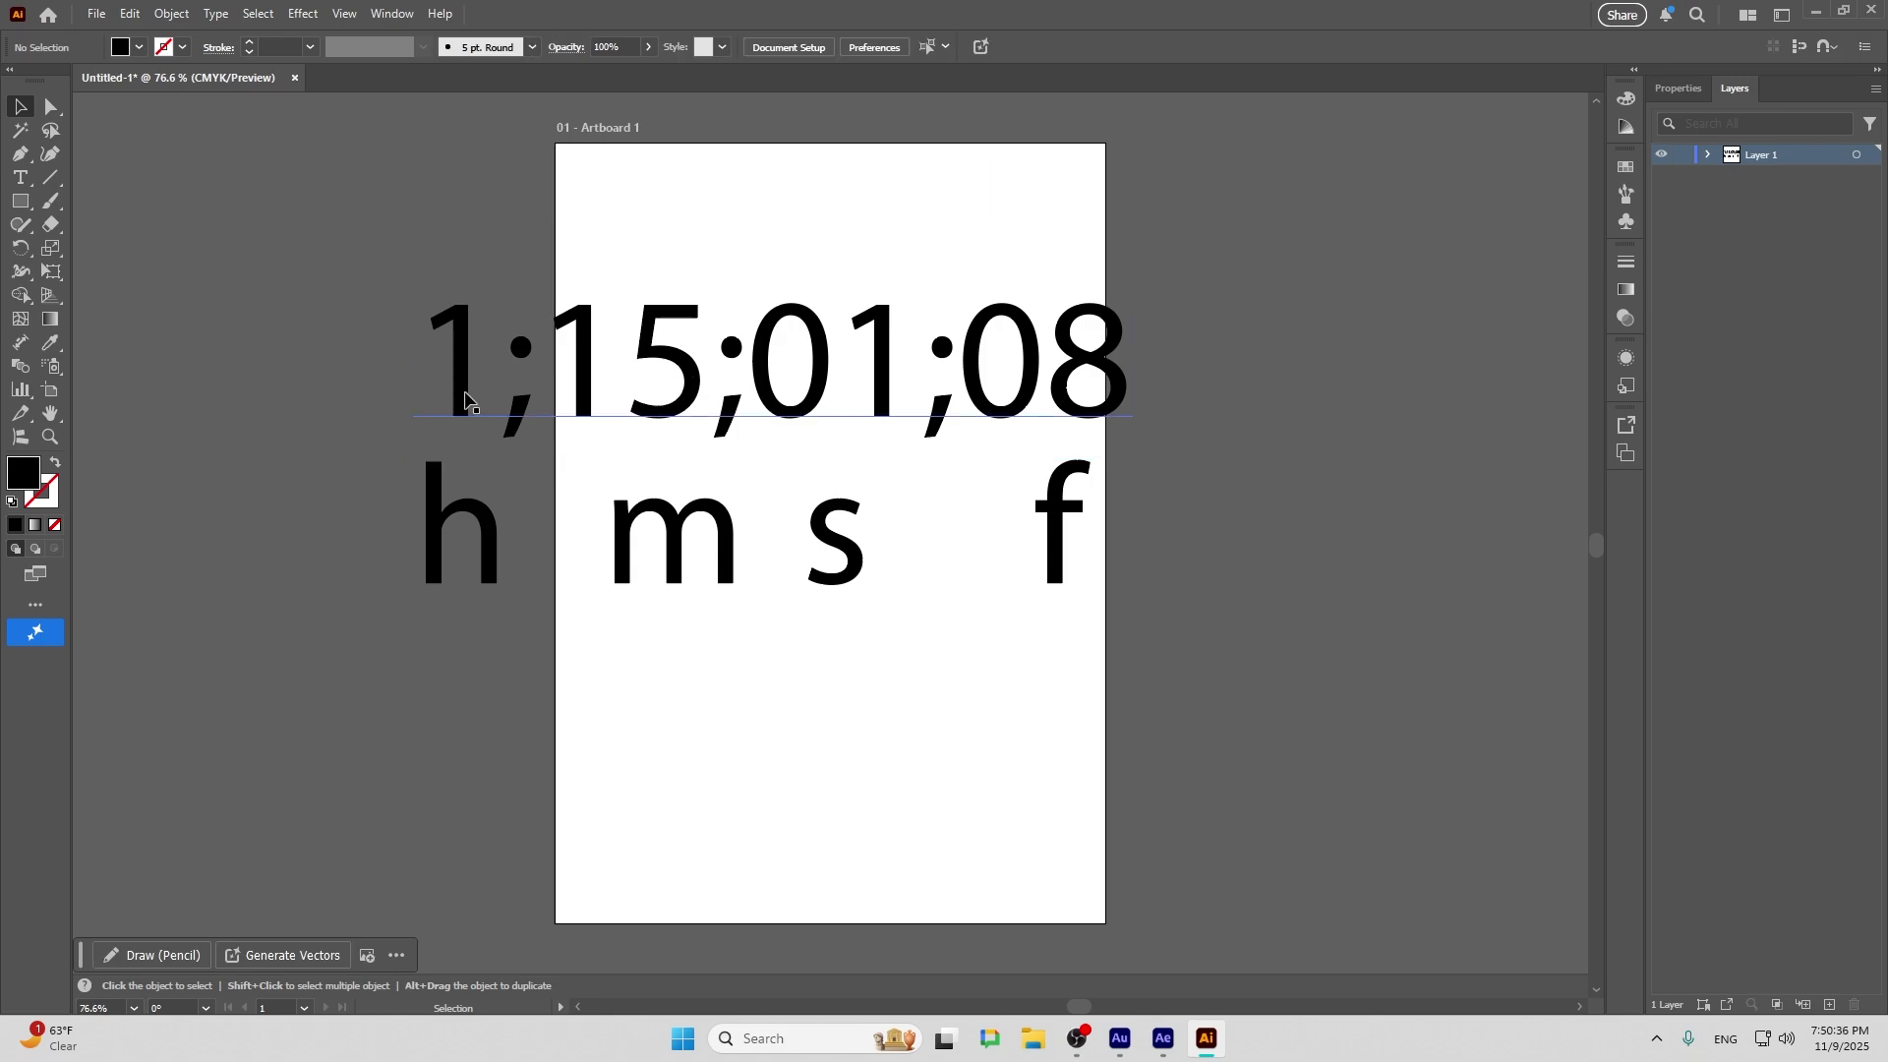
scroll(1042, 418, "down", 2)
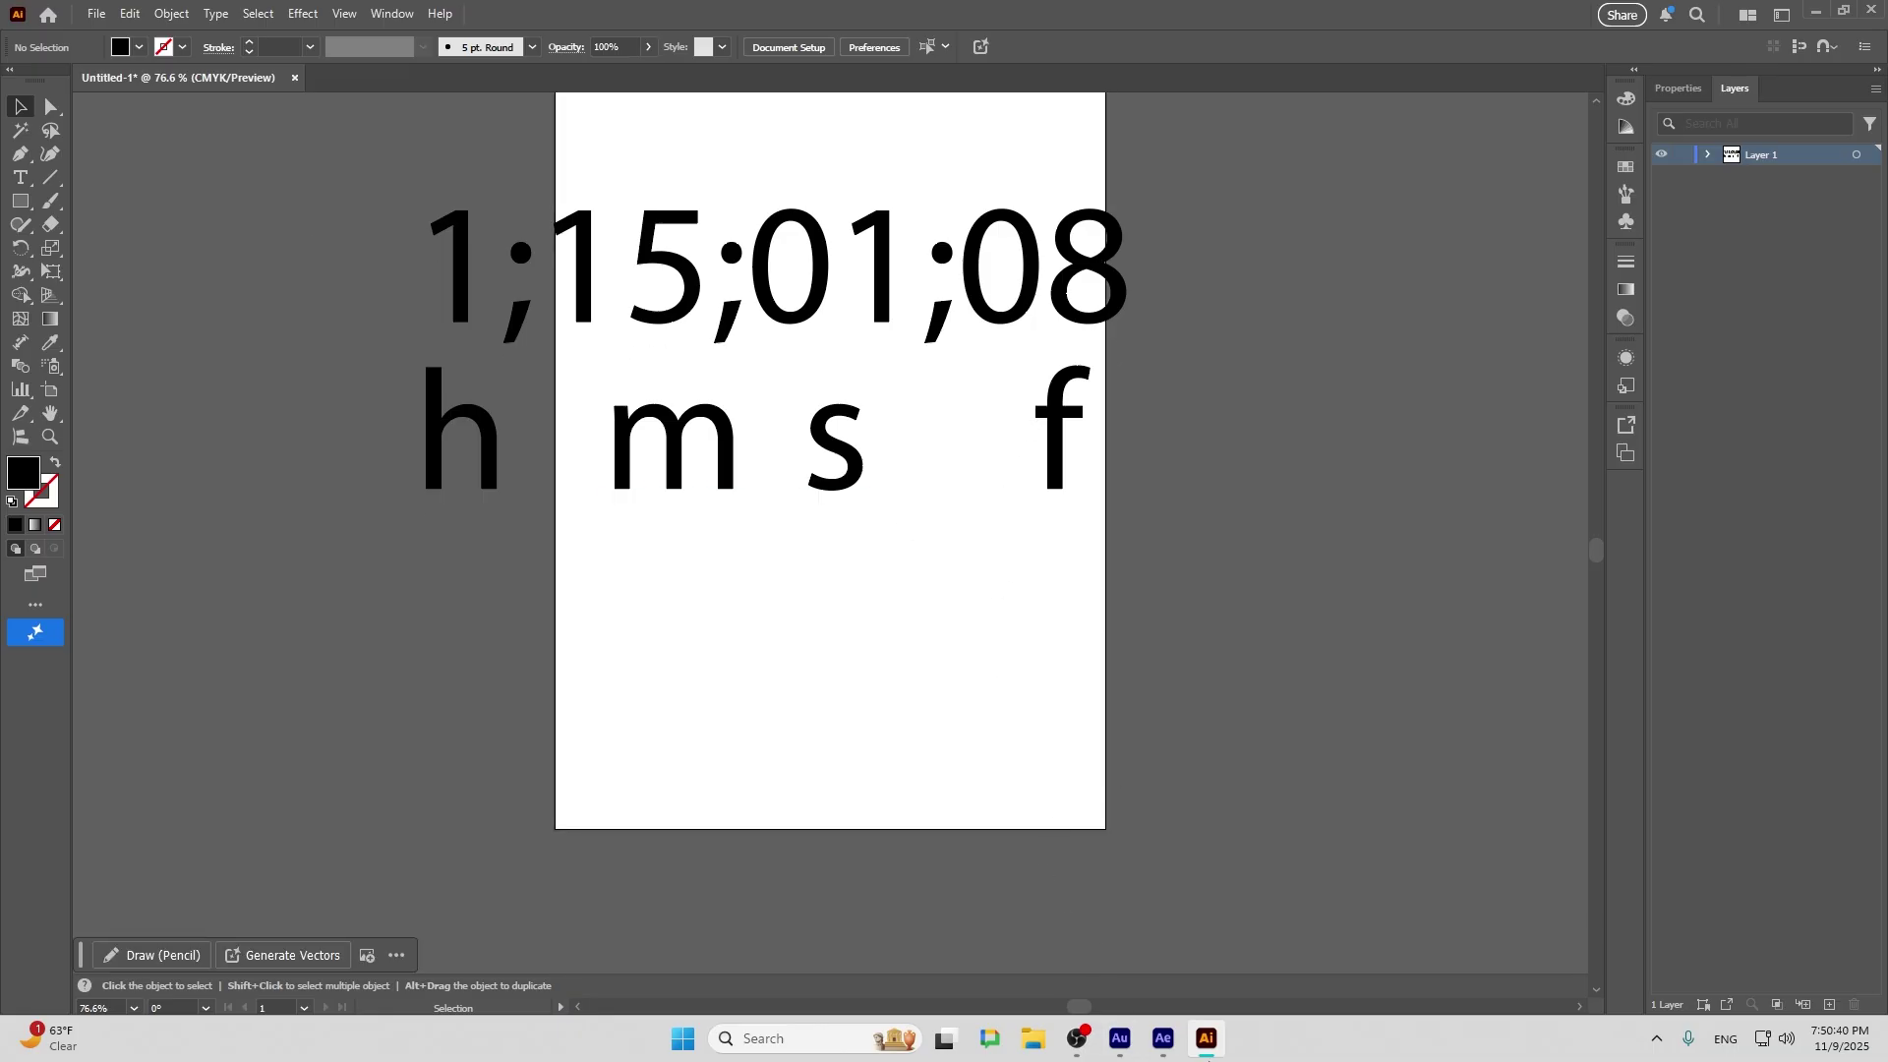
Switch to After Effects and set the new composition's duration to 0;00;00;15
left_click(1163, 1039)
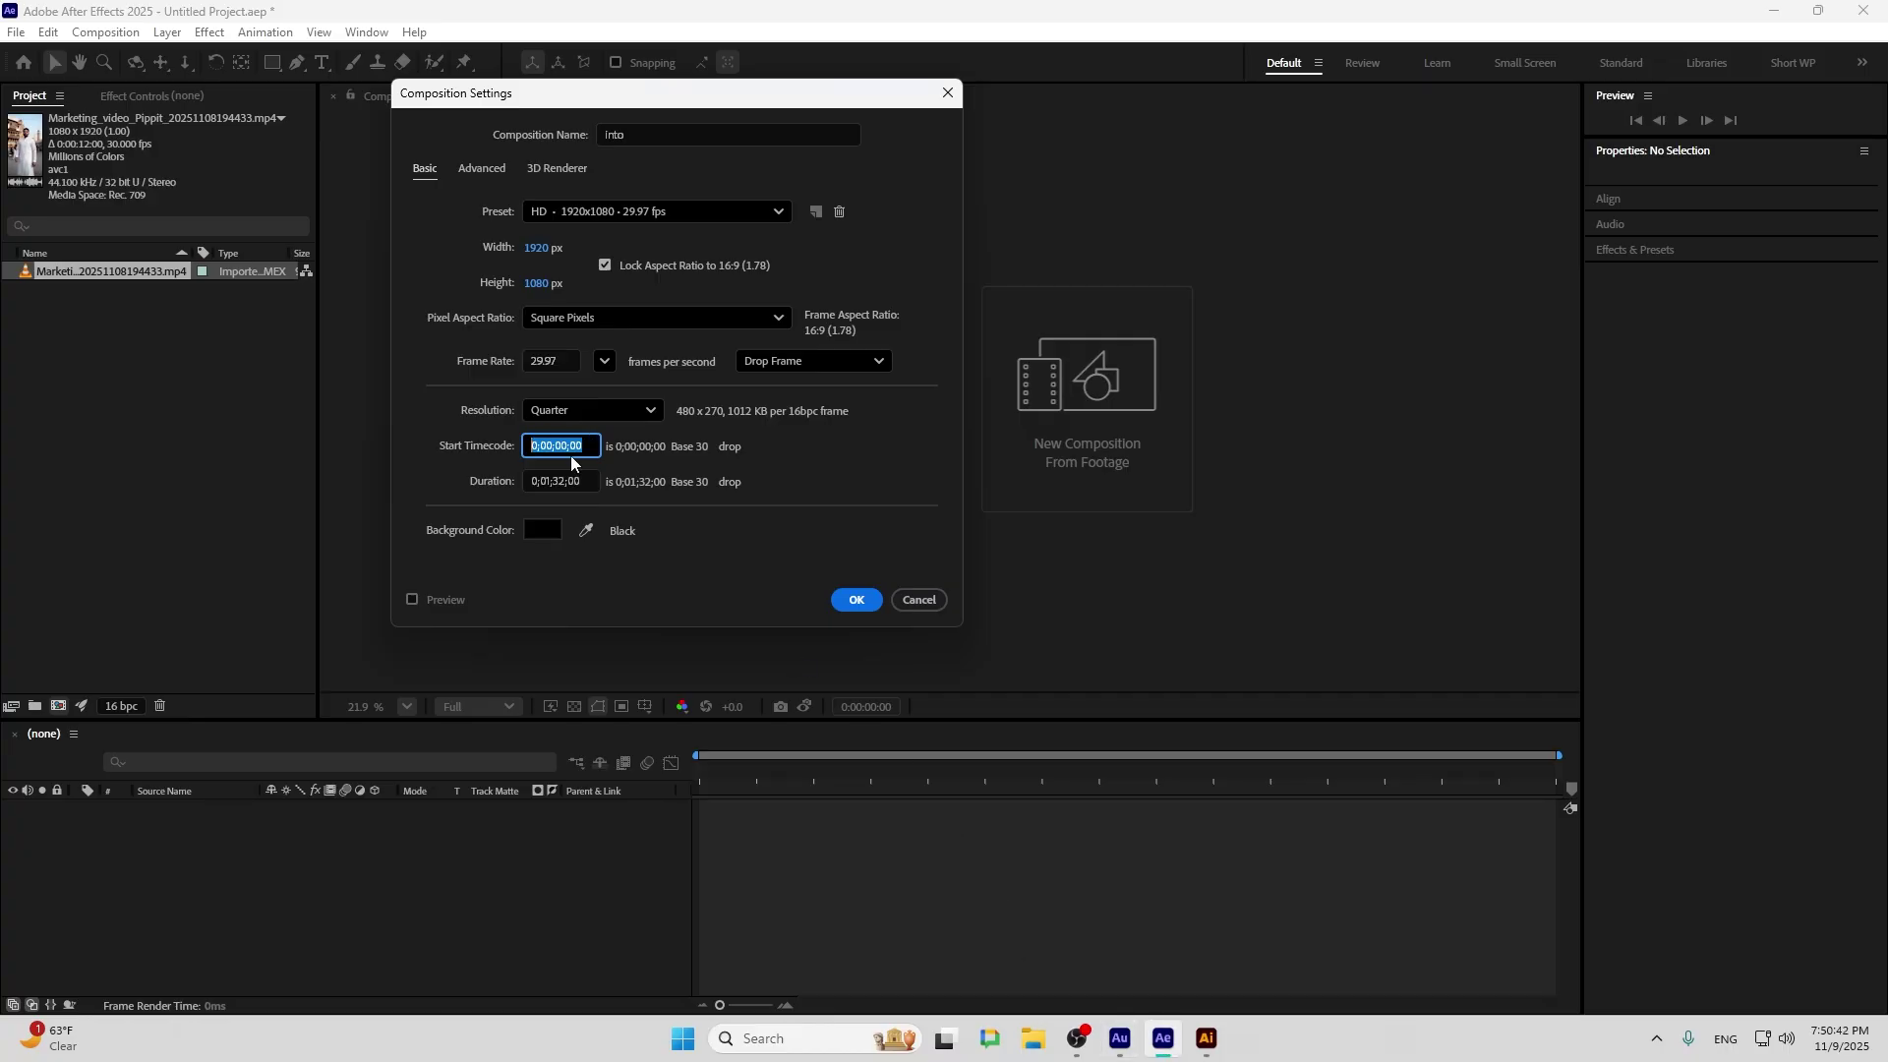
left_click(581, 482)
left_click_drag(581, 482, 521, 482)
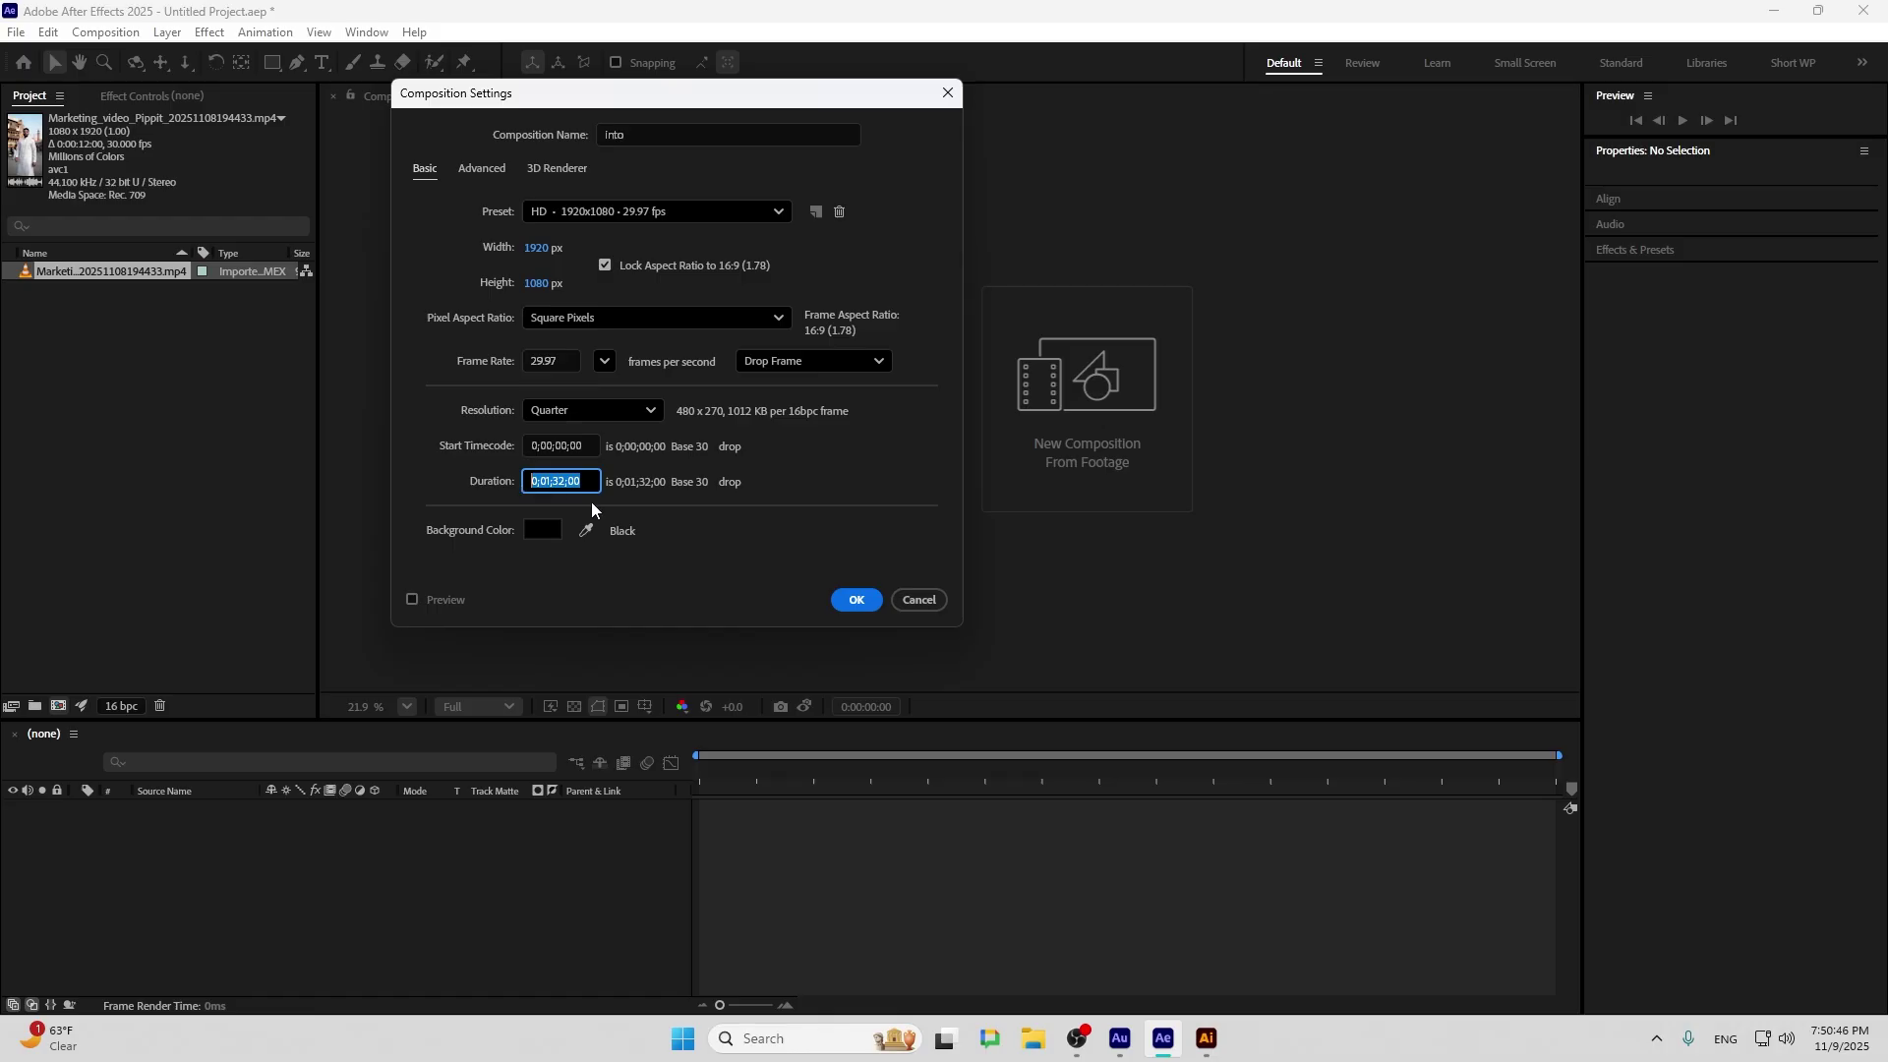
type("15")
left_click(633, 503)
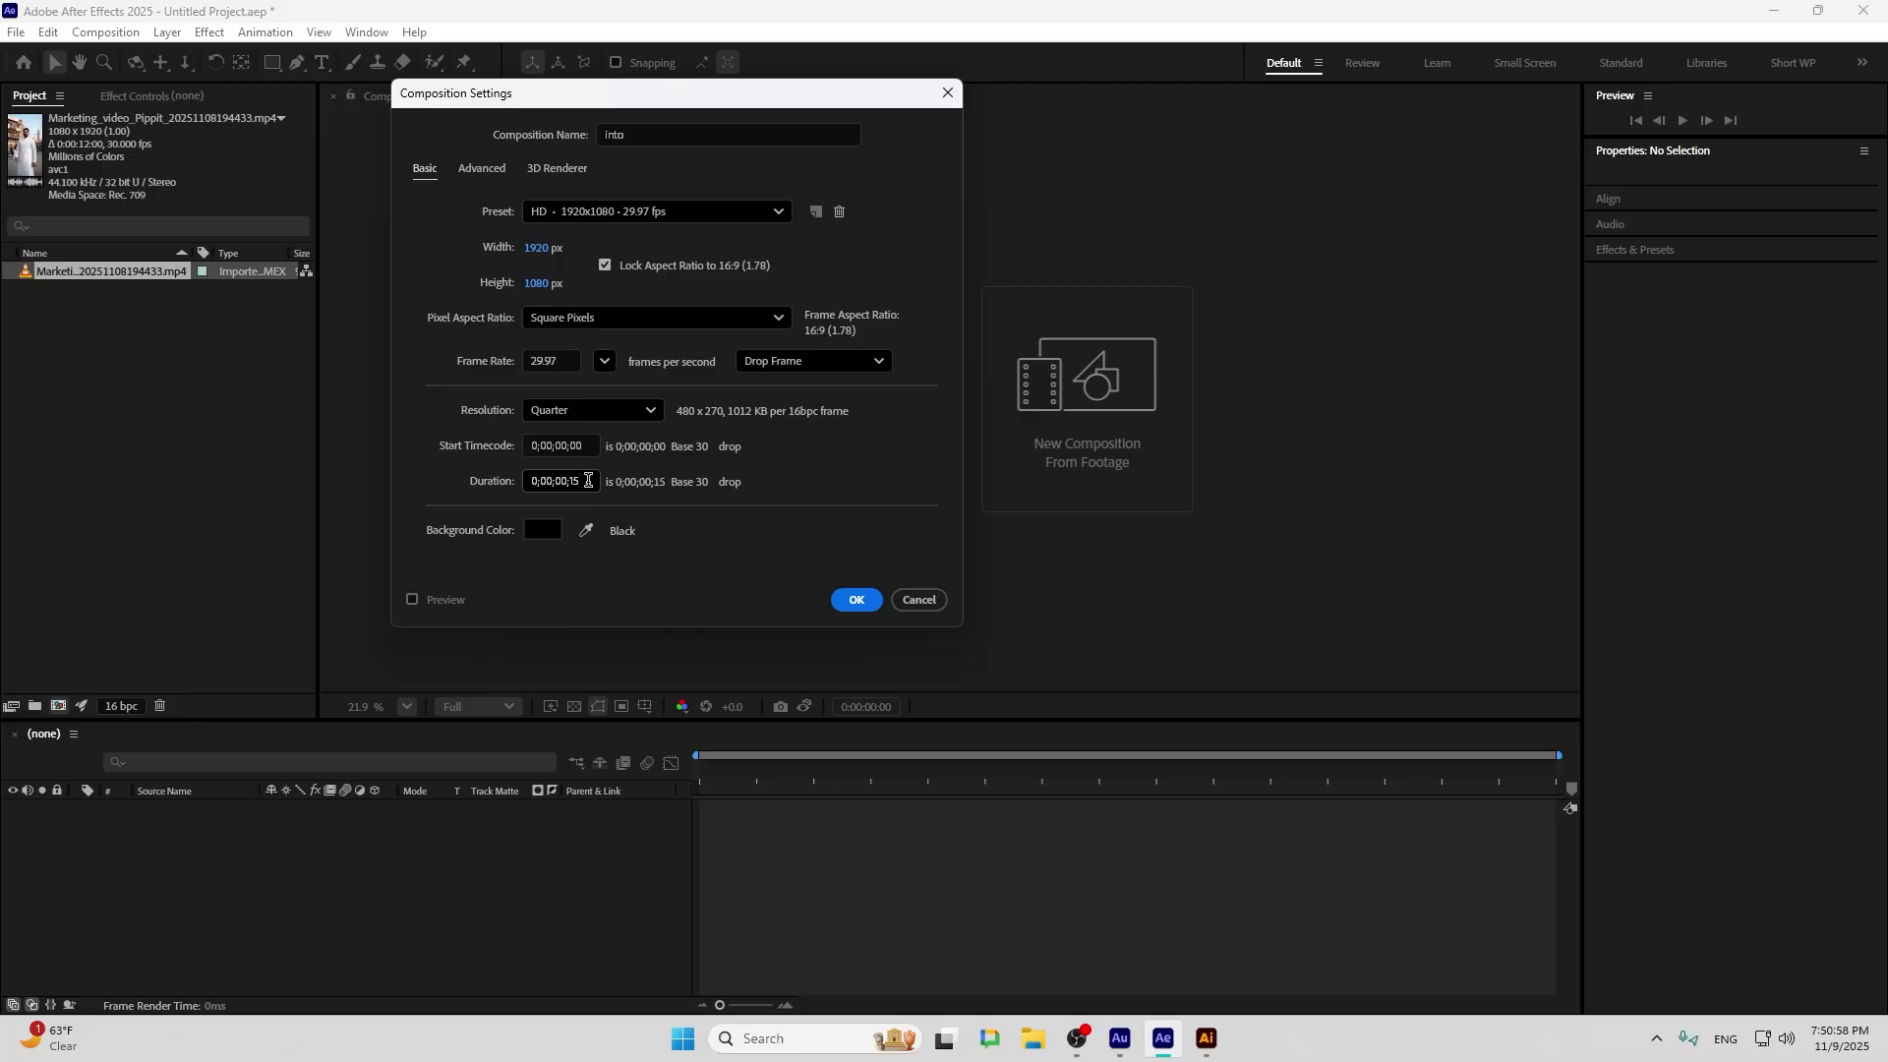
Set the new composition's duration to 0;00;30;00
left_click_drag(588, 481, 505, 488)
type("30;")
left_click(811, 470)
left_click(590, 481)
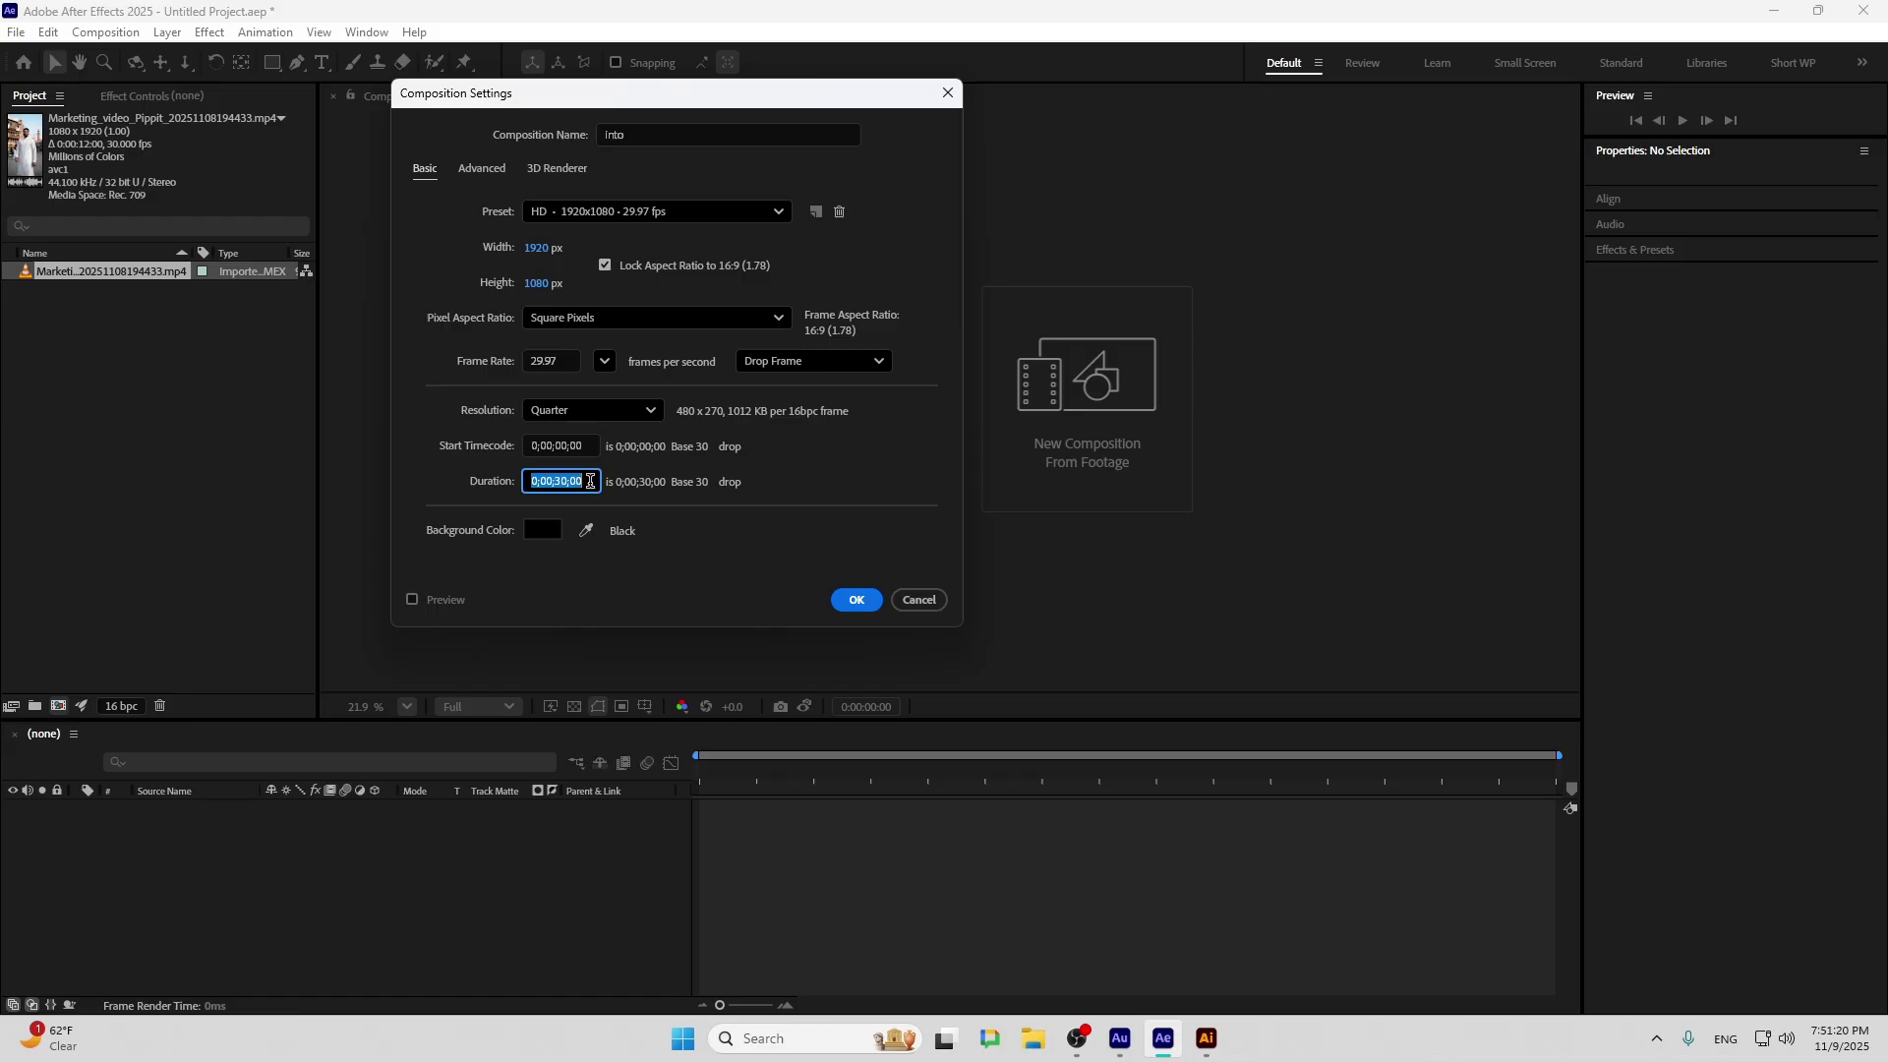
Set the new composition's duration to 0;04;59;28
type("5")
type(".")
left_click(825, 478)
left_click(590, 482)
left_click(633, 574)
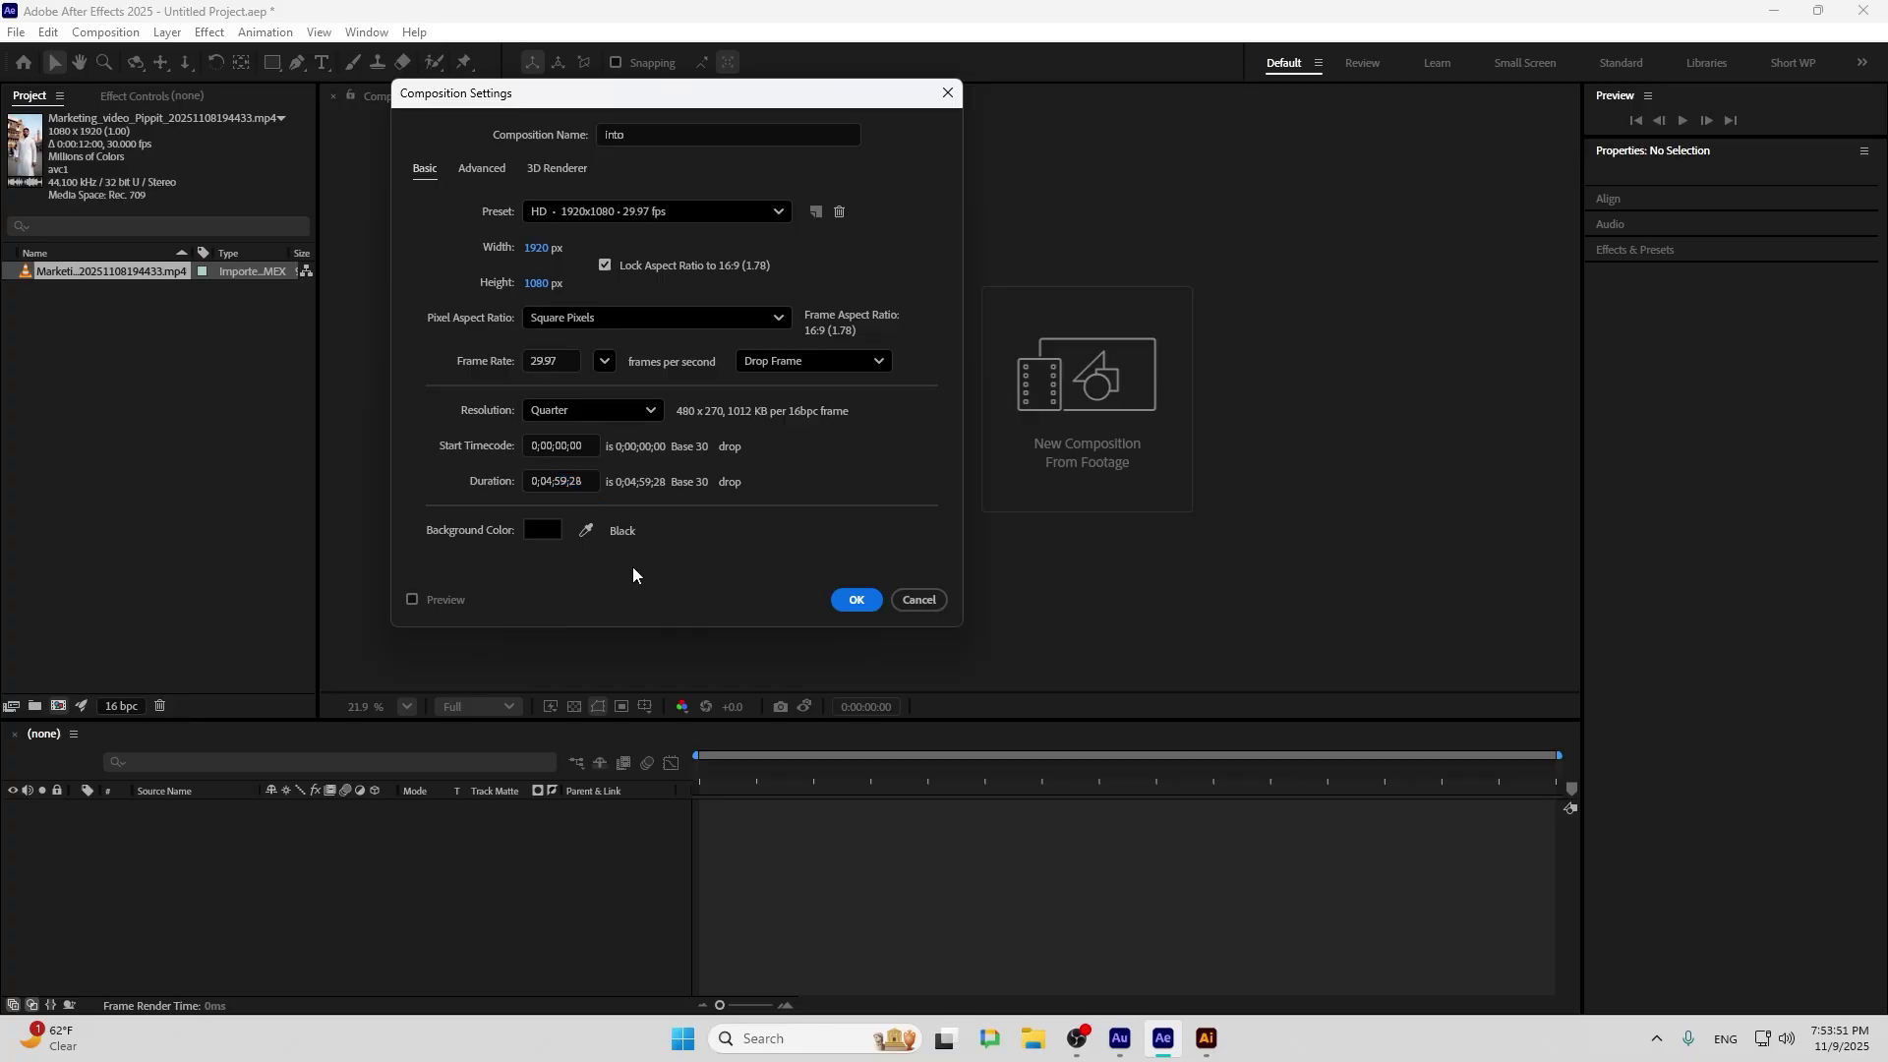
Examine the background colour choices and the advanced and 3D renderer settings of the new composition, and return to its basic settings
left_click(540, 531)
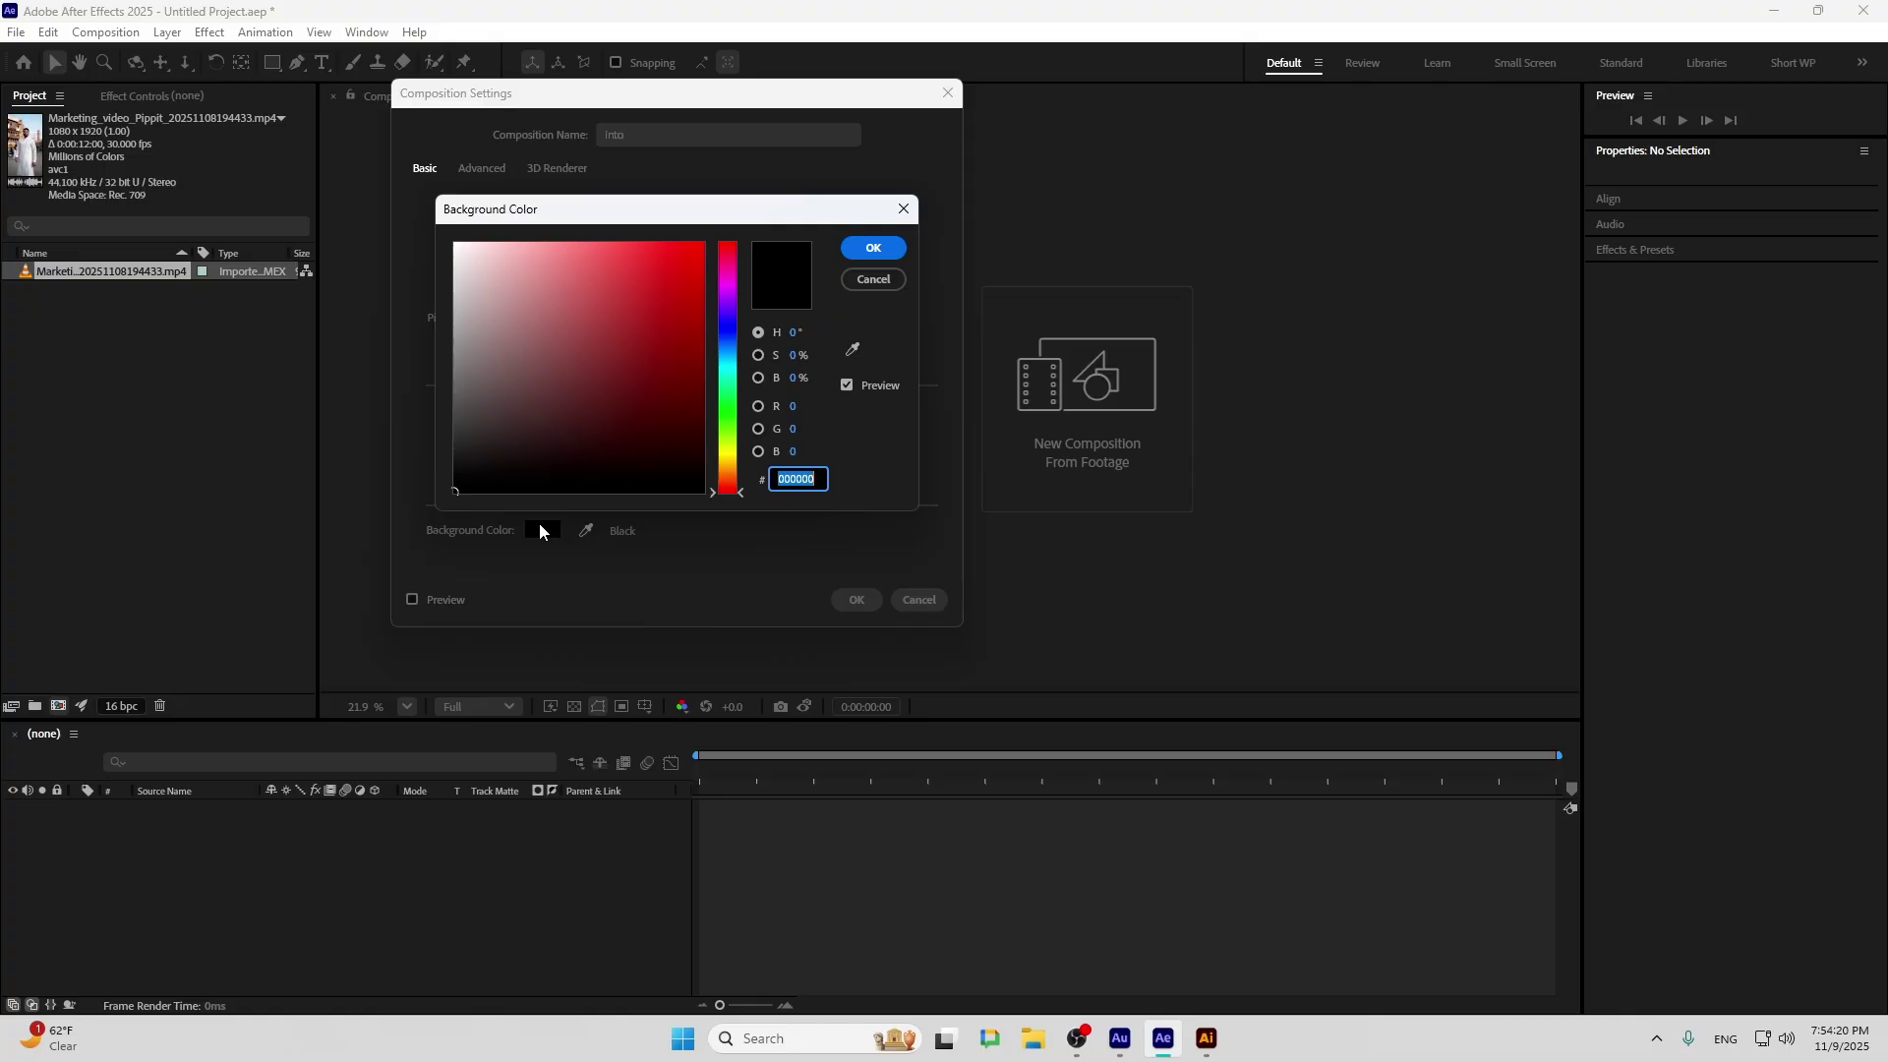
left_click(873, 247)
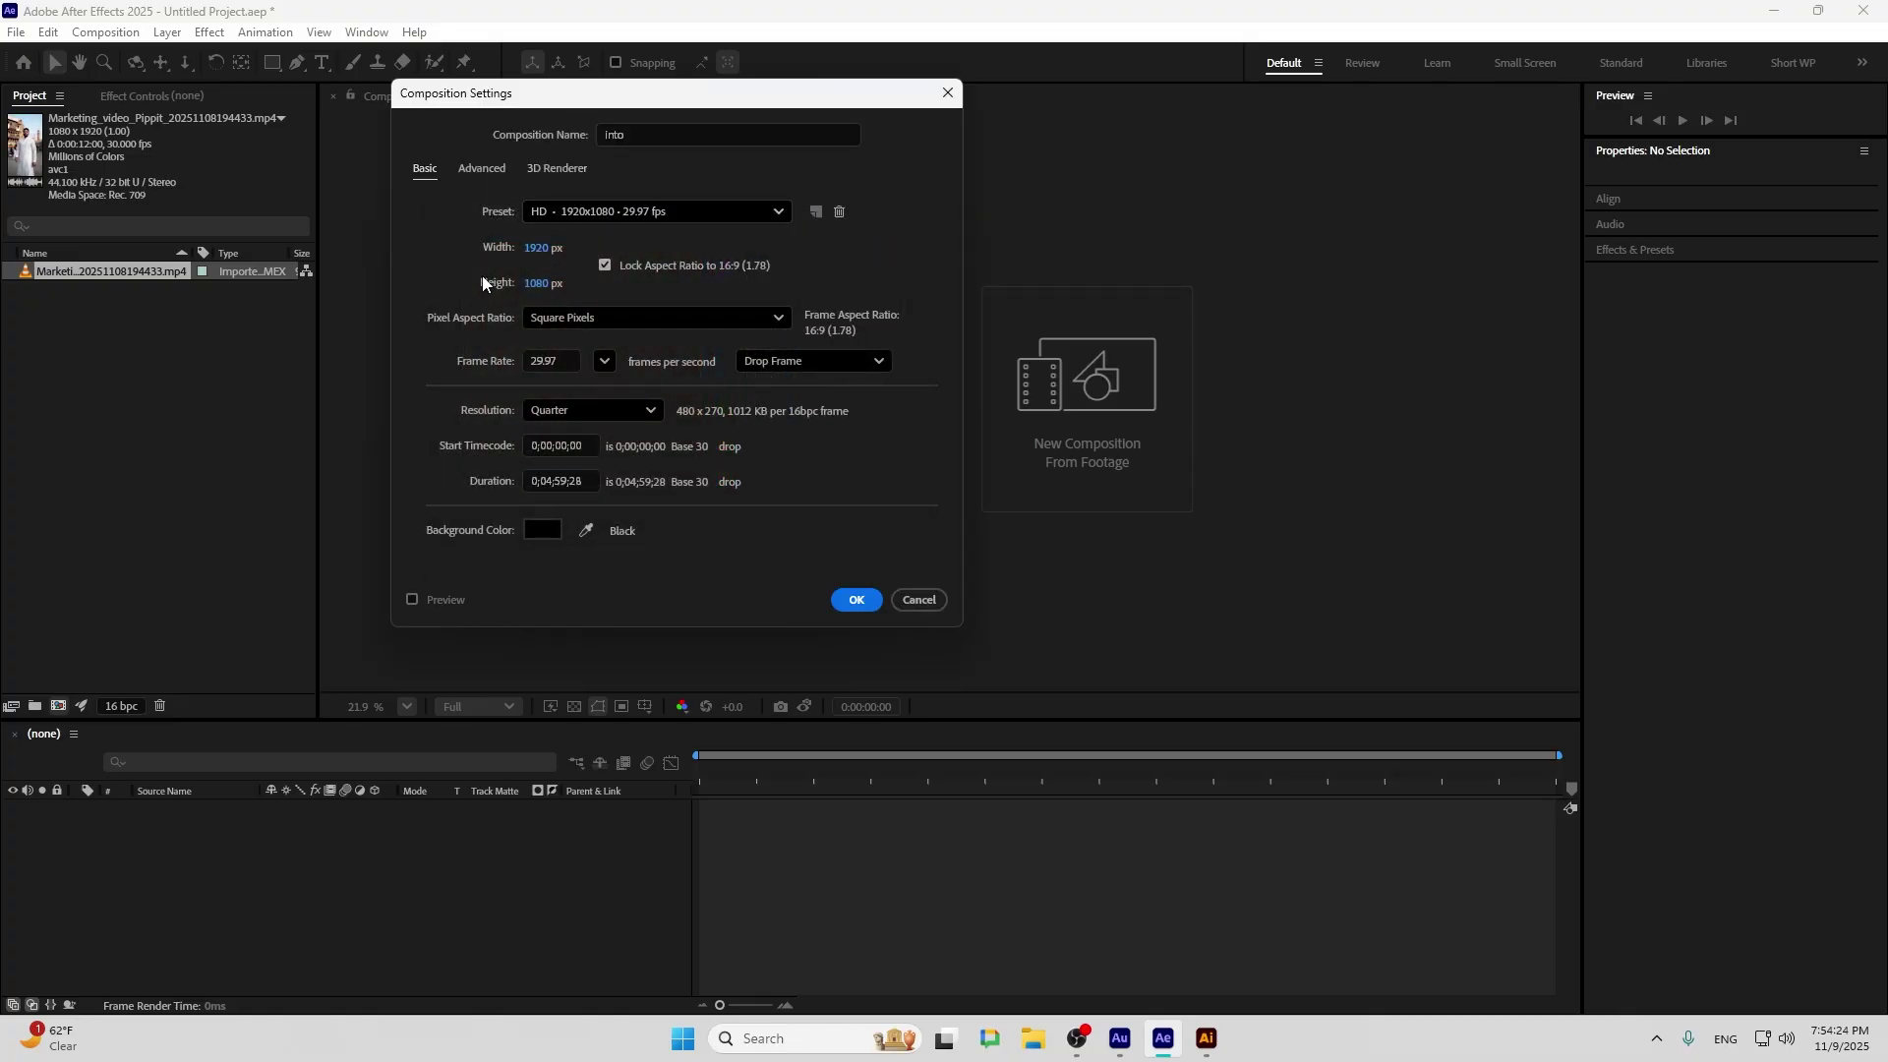
left_click(486, 168)
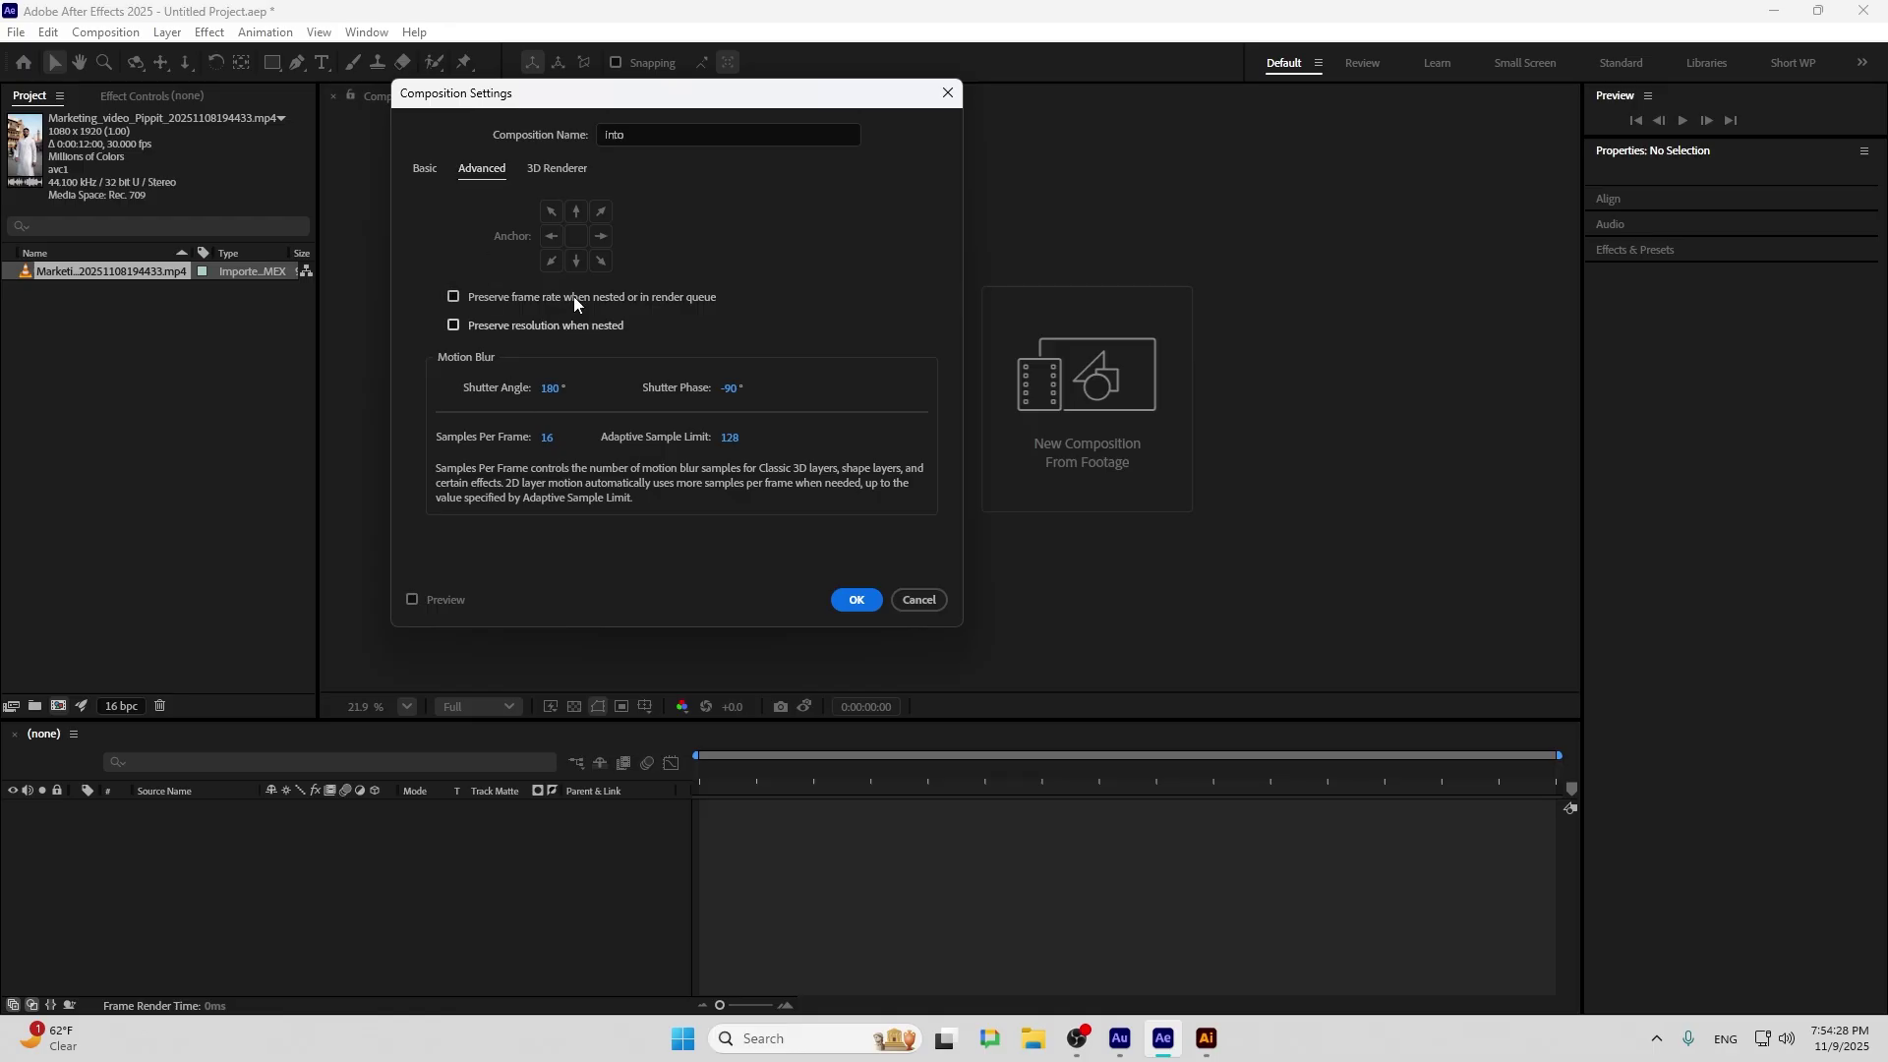
left_click(554, 172)
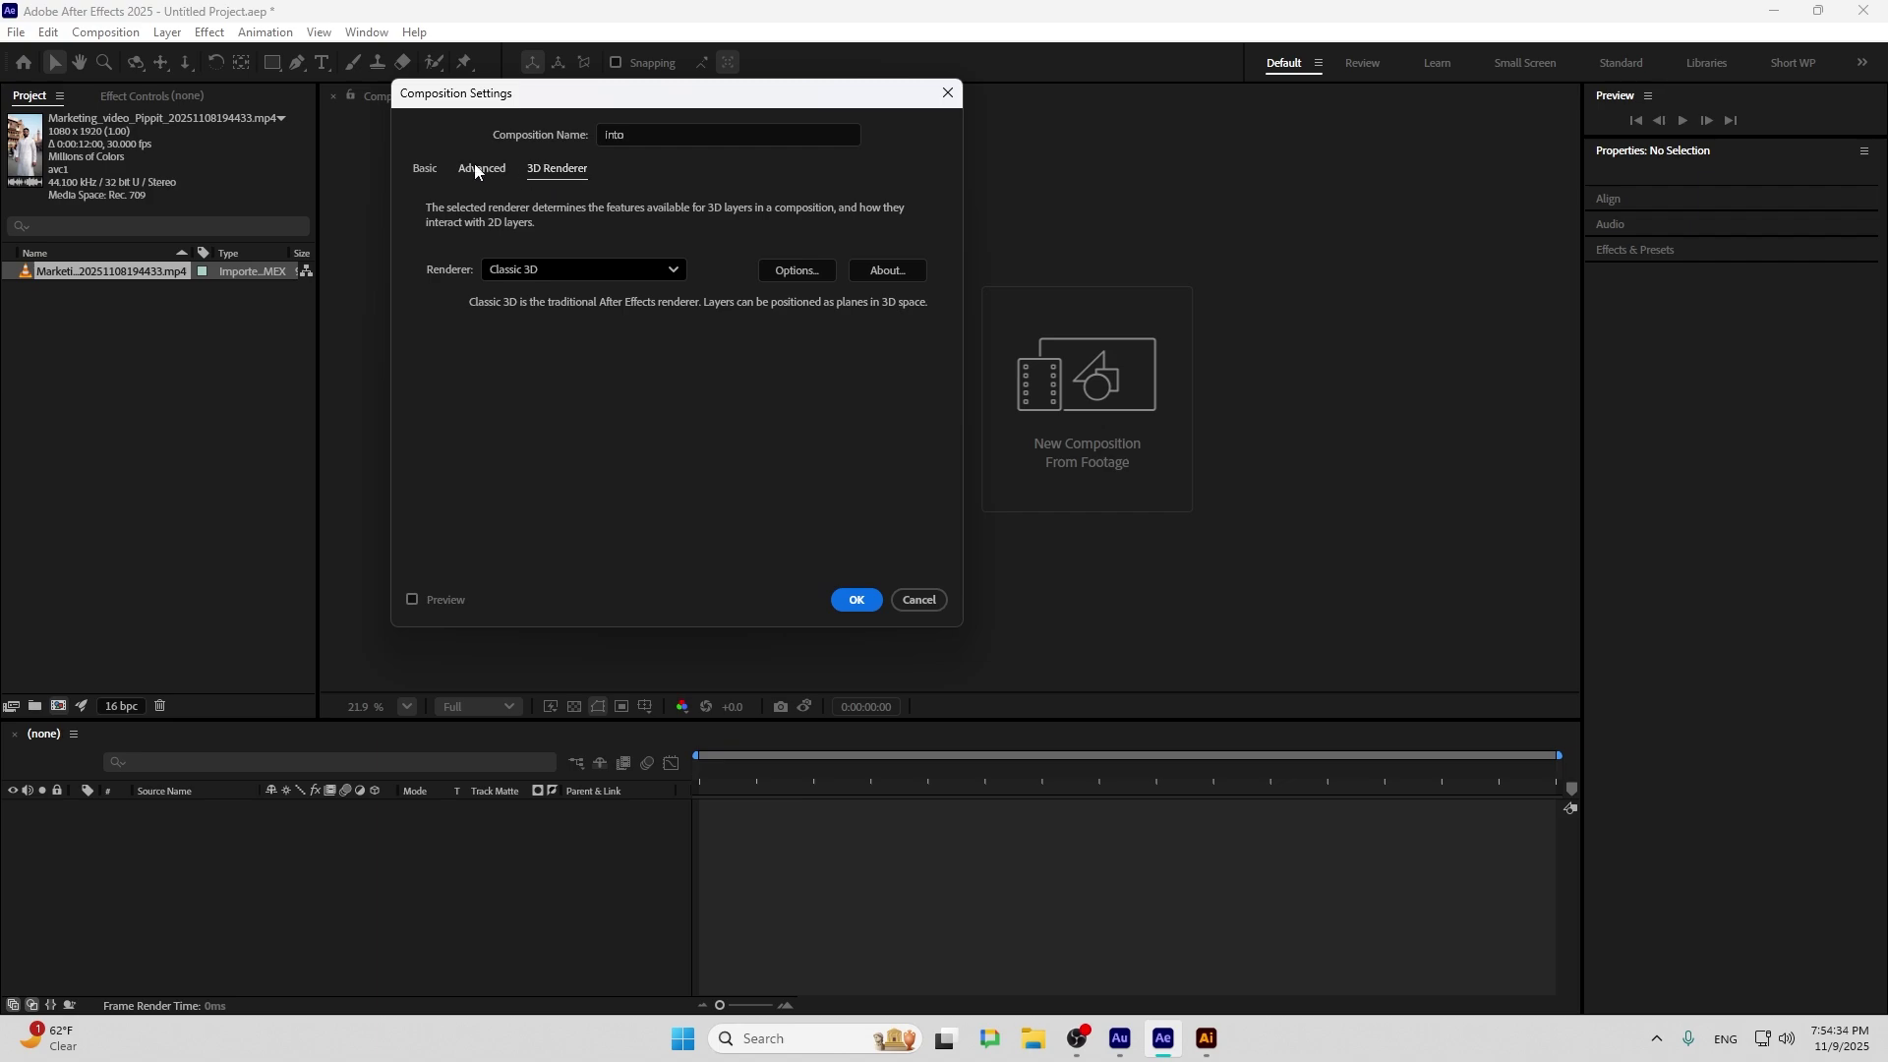
left_click(423, 171)
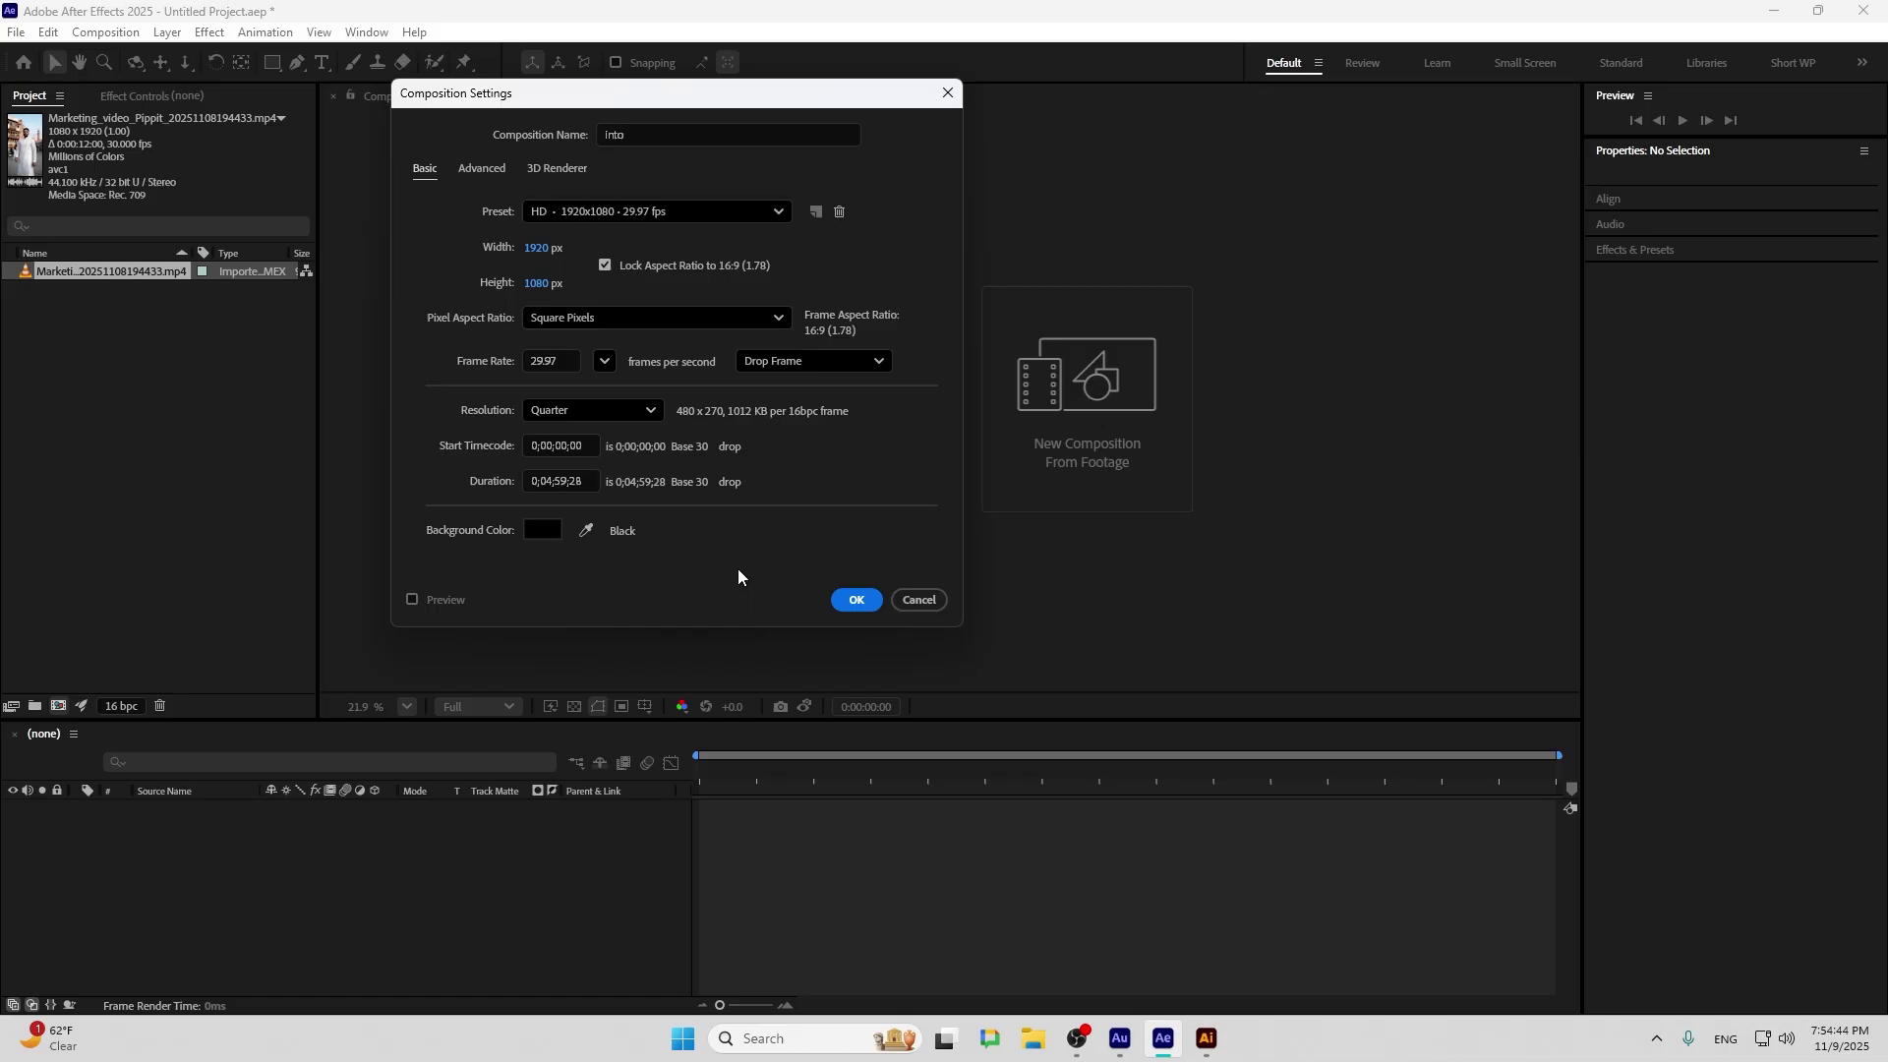
Create the composition with a duration of 0;01;05;25 and move the playhead to its last frame
left_click(571, 478)
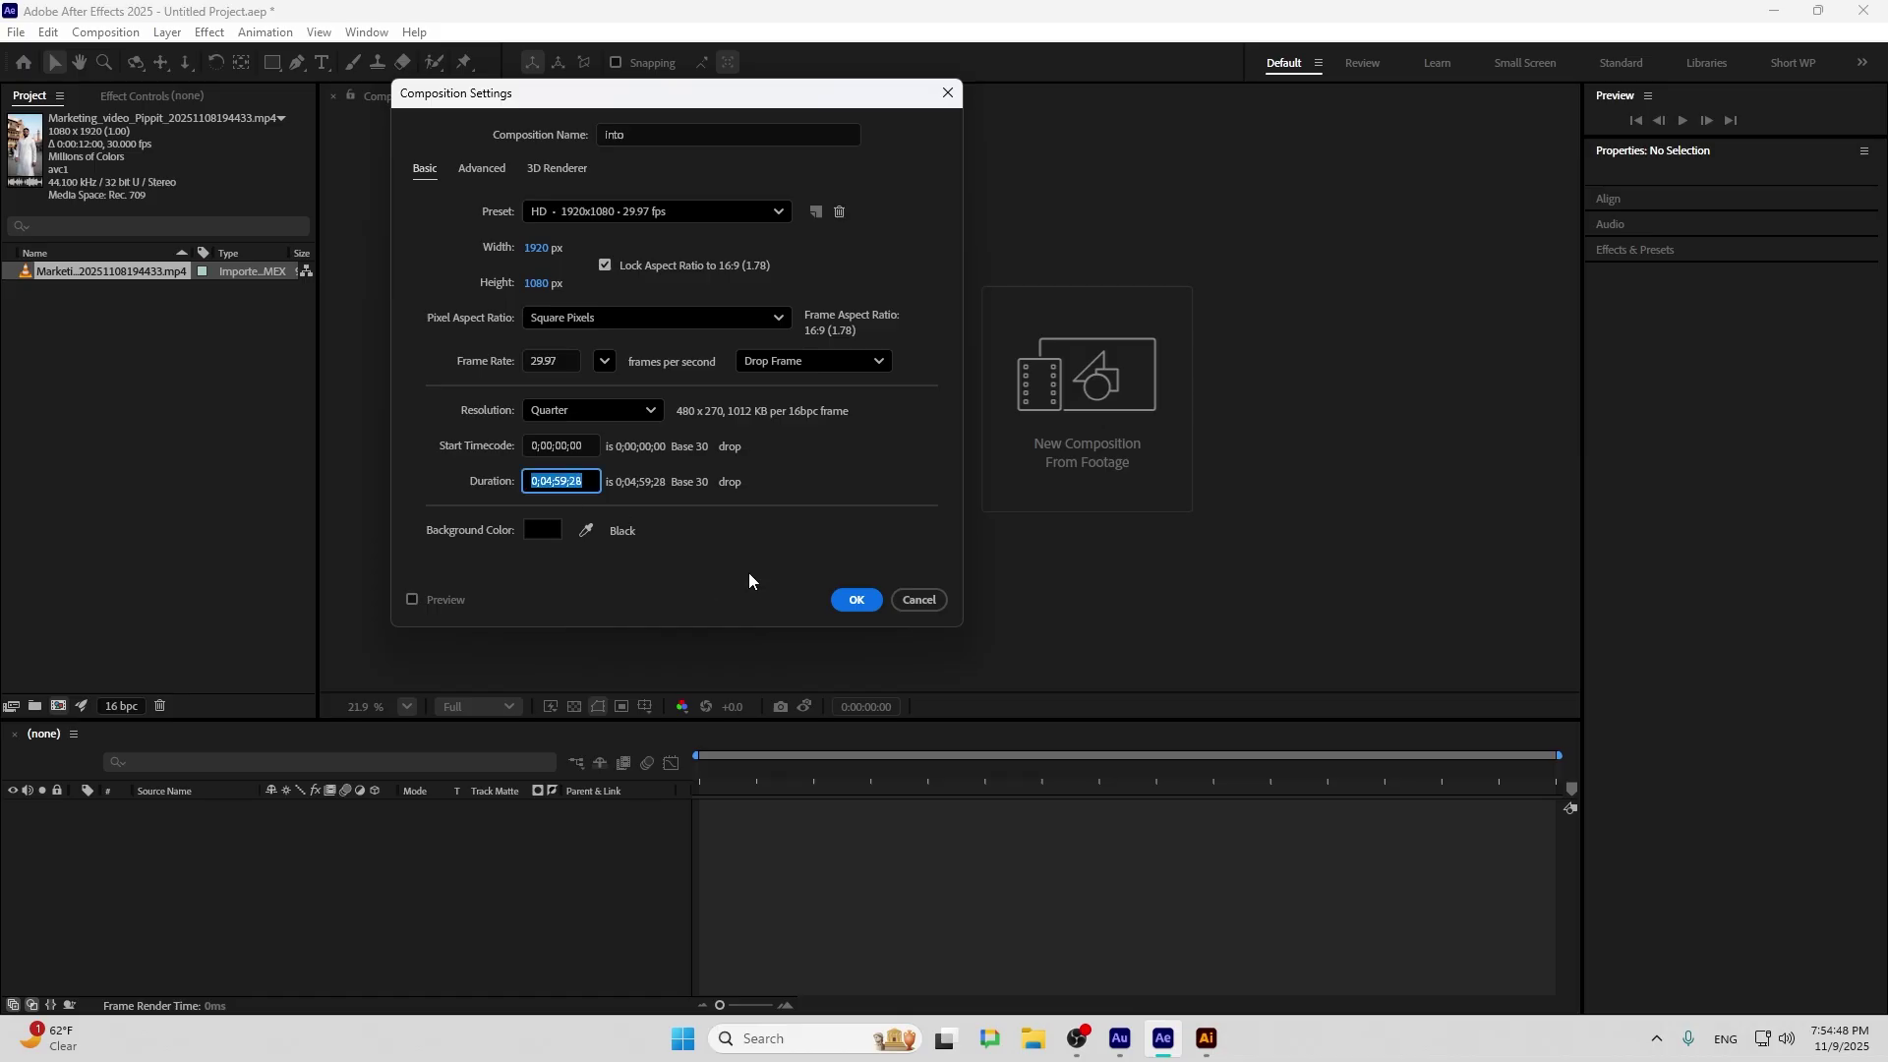
type("1.5.25")
key("Return")
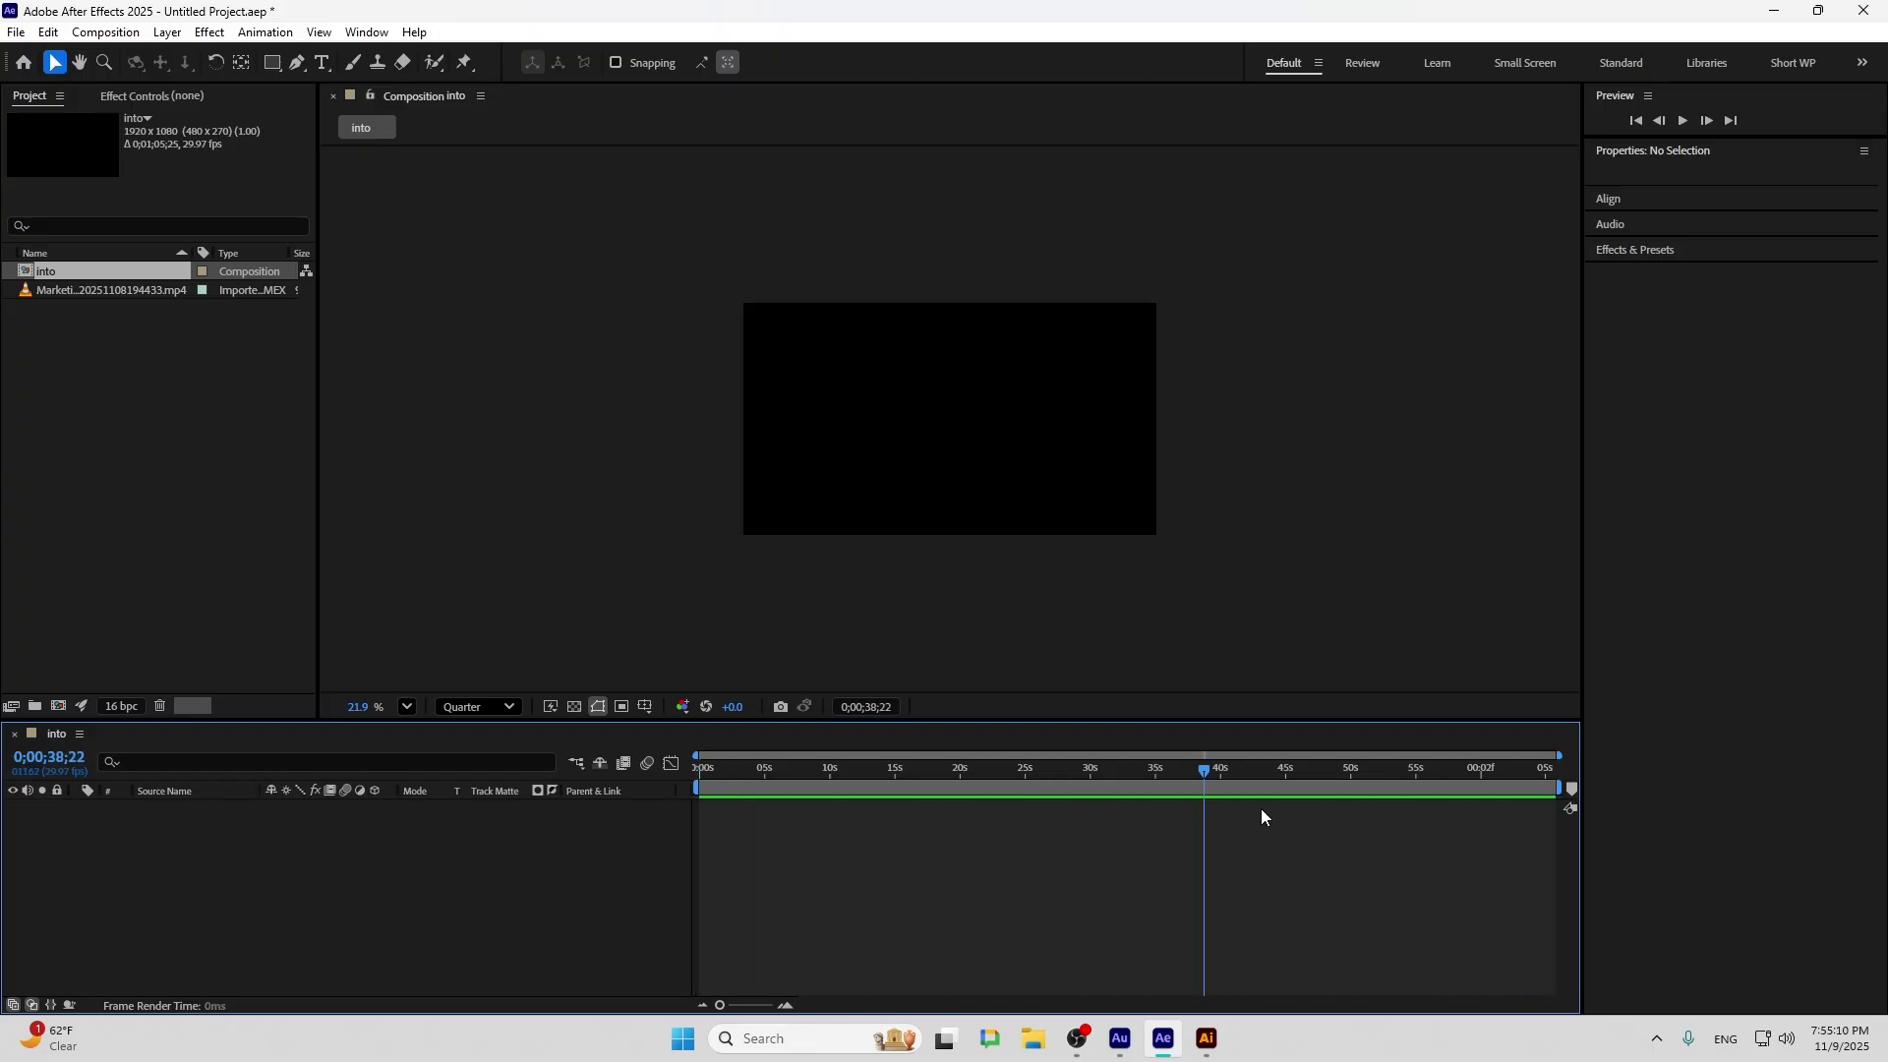
key("End")
Fit the composition preview to the viewer and clear the selection in the project
left_click(408, 707)
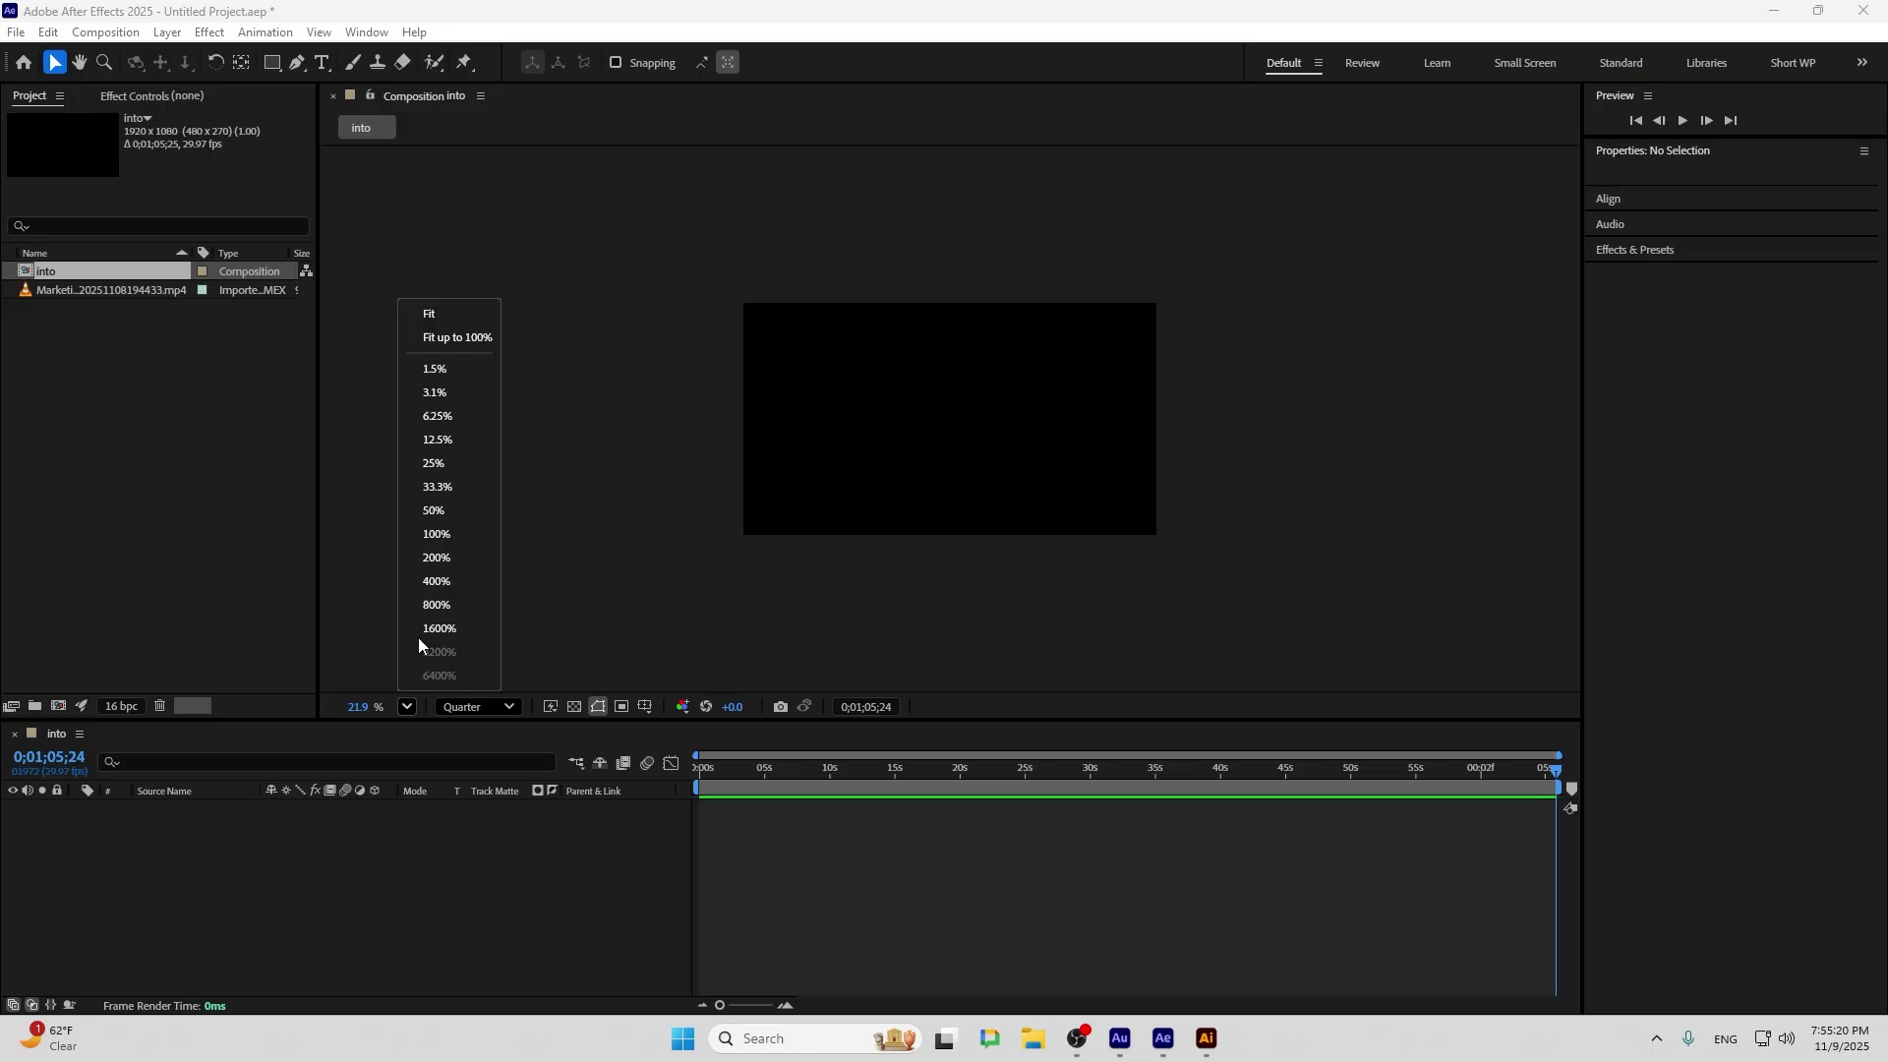
left_click(439, 309)
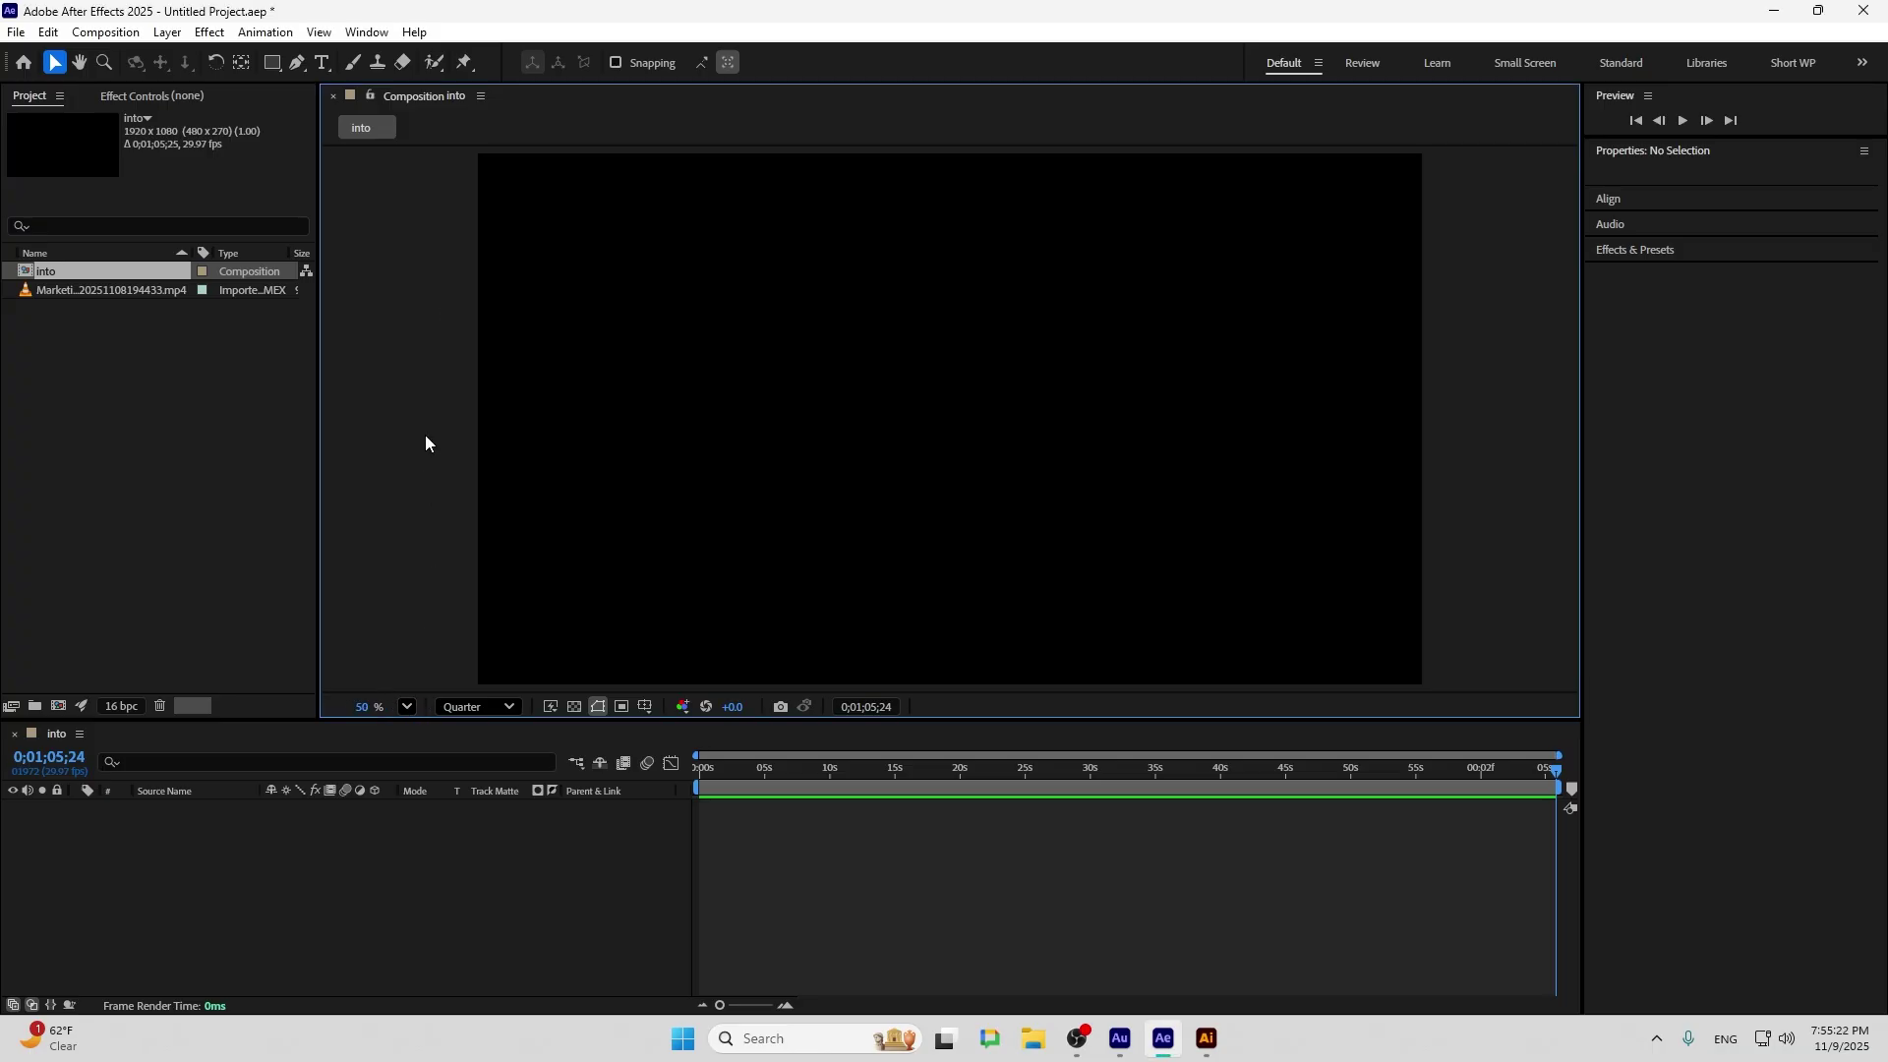
scroll(775, 396, "up", 1)
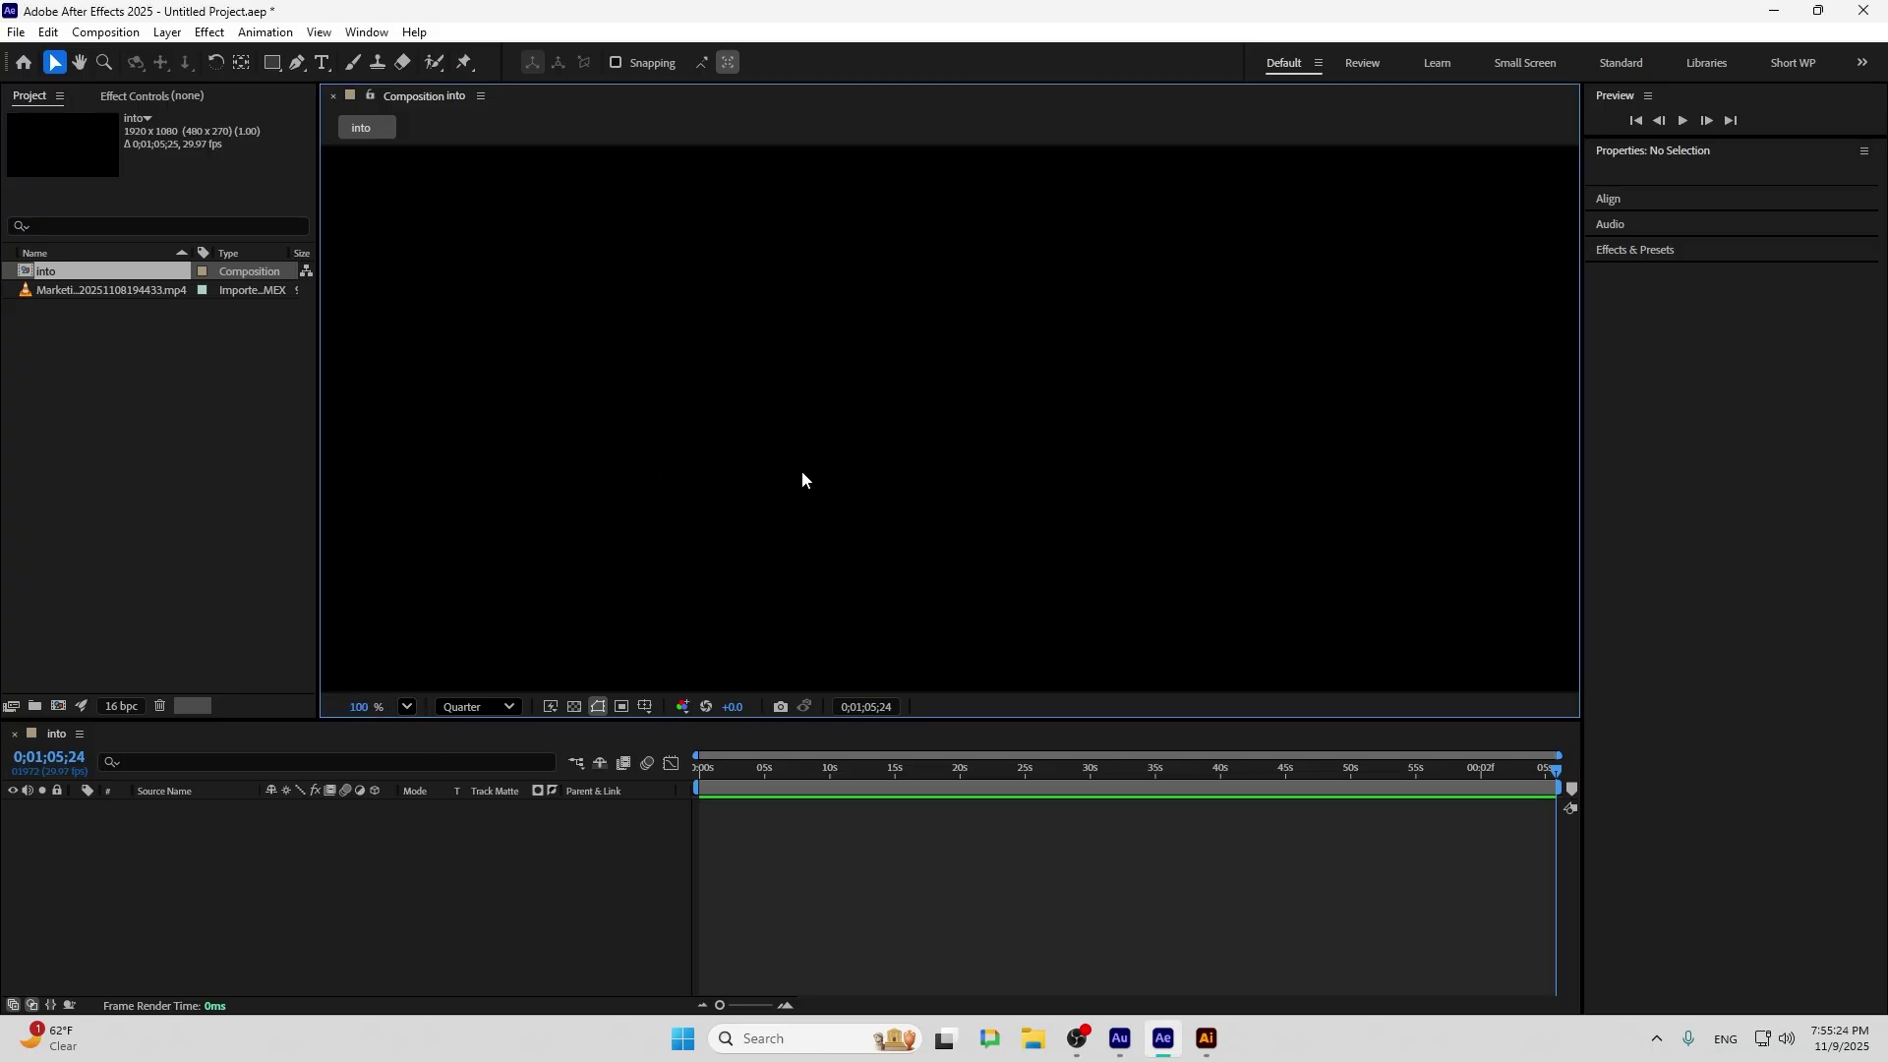
scroll(508, 642, "up", 1)
left_click(411, 704)
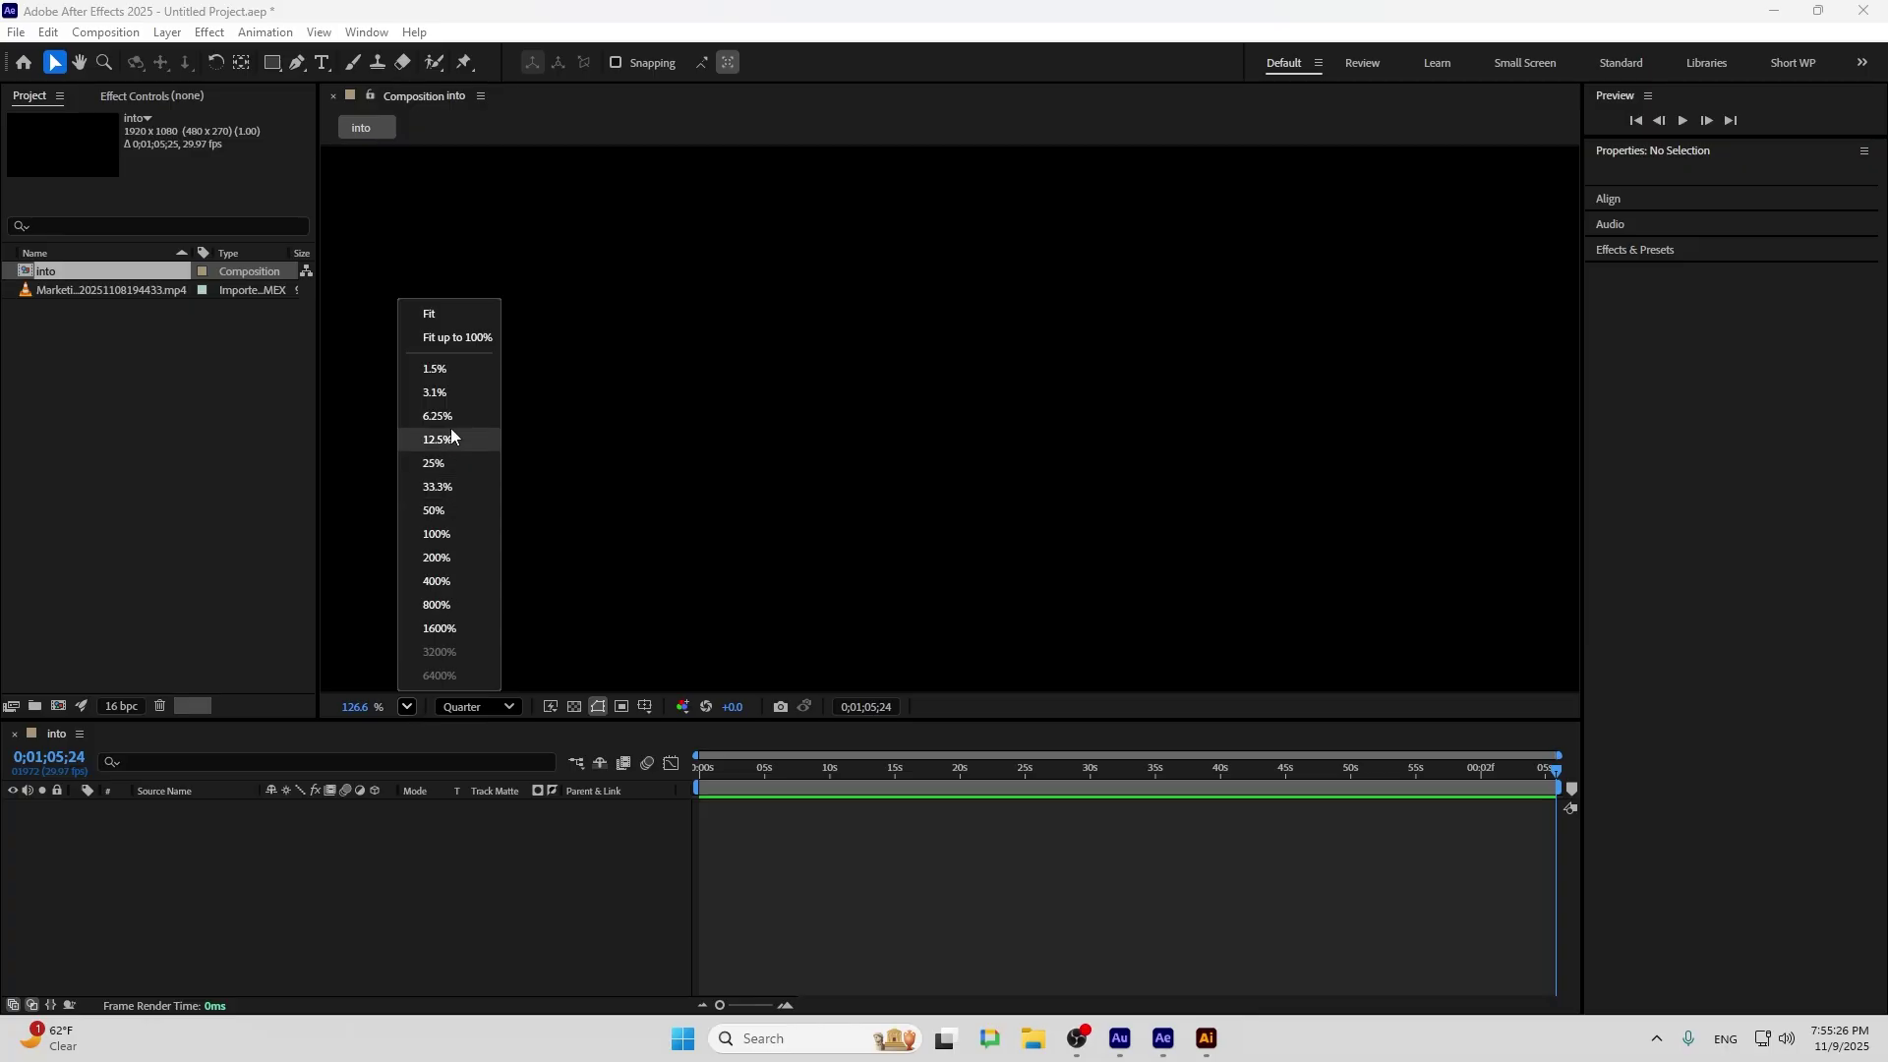
left_click(476, 316)
left_click(236, 466)
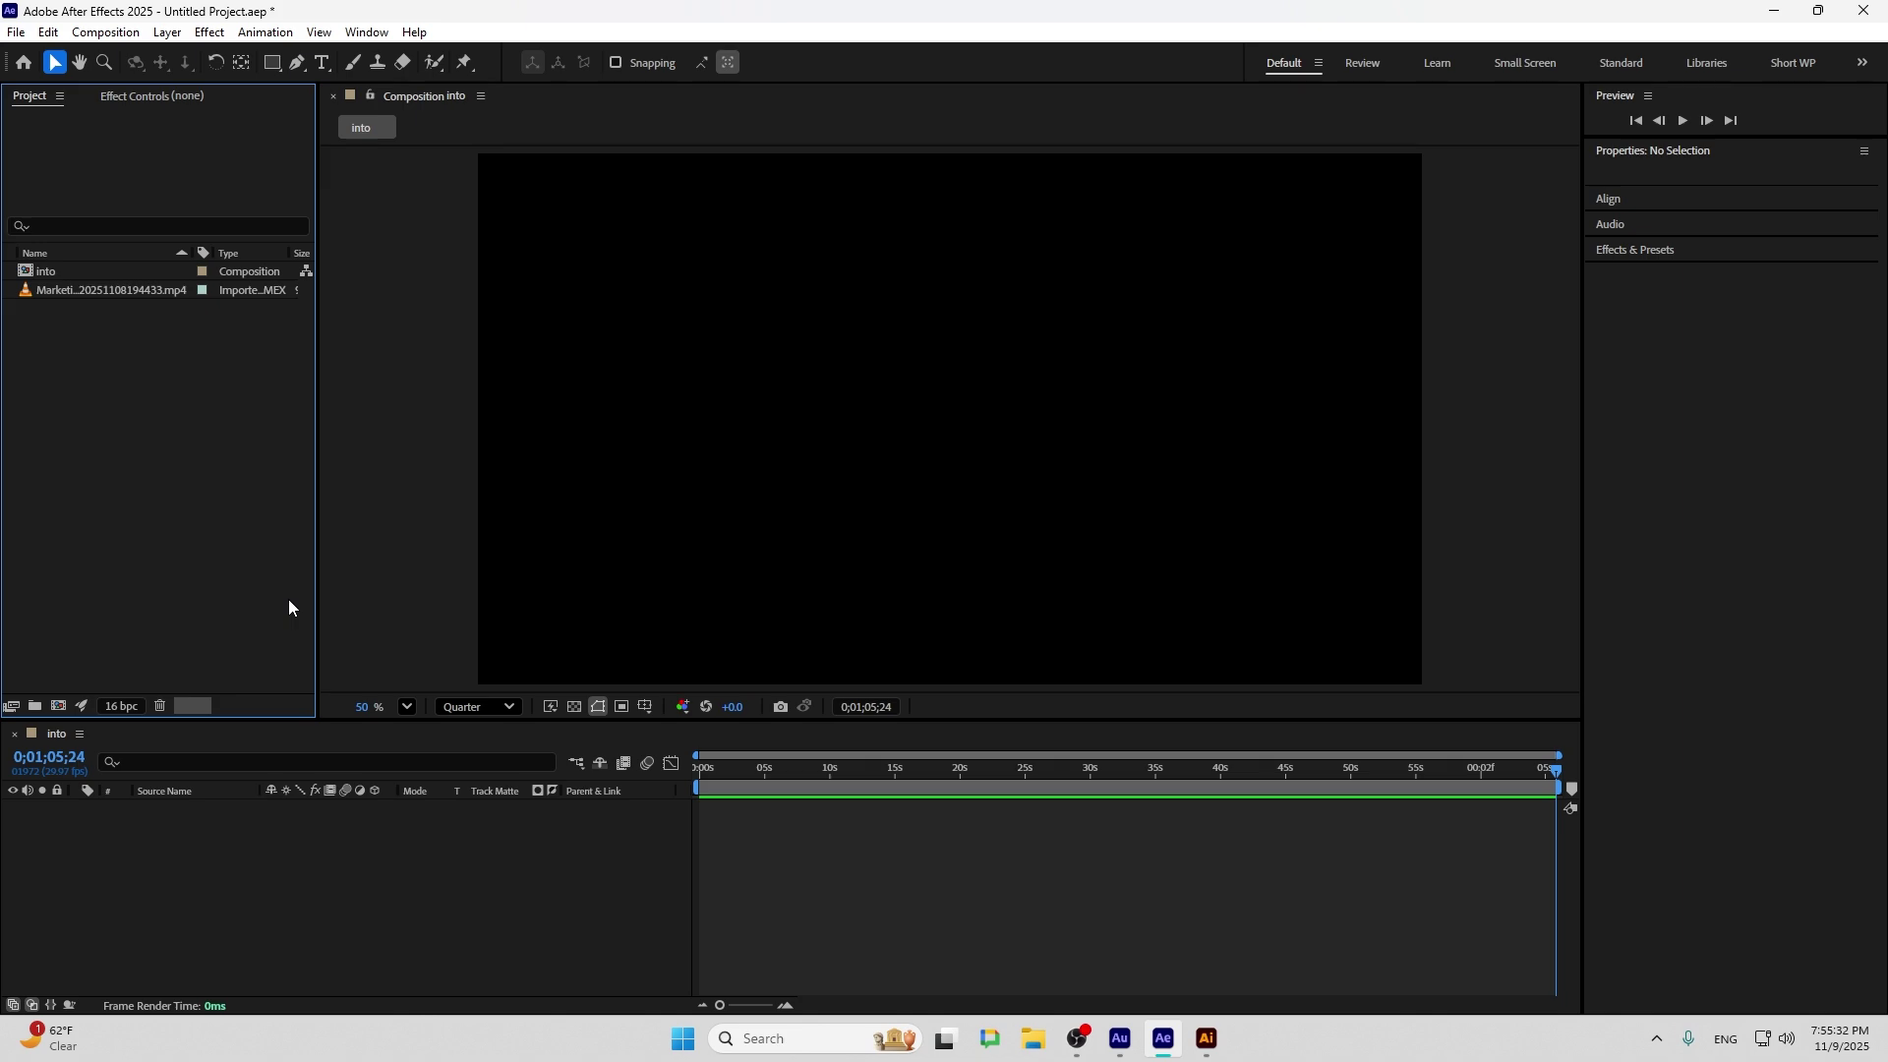
Import Marketing_video_Pippit_20251108192751.mp4 from Downloads and add it to the timeline of the into composition
left_click_drag(73, 289, 67, 399)
double_click(192, 422)
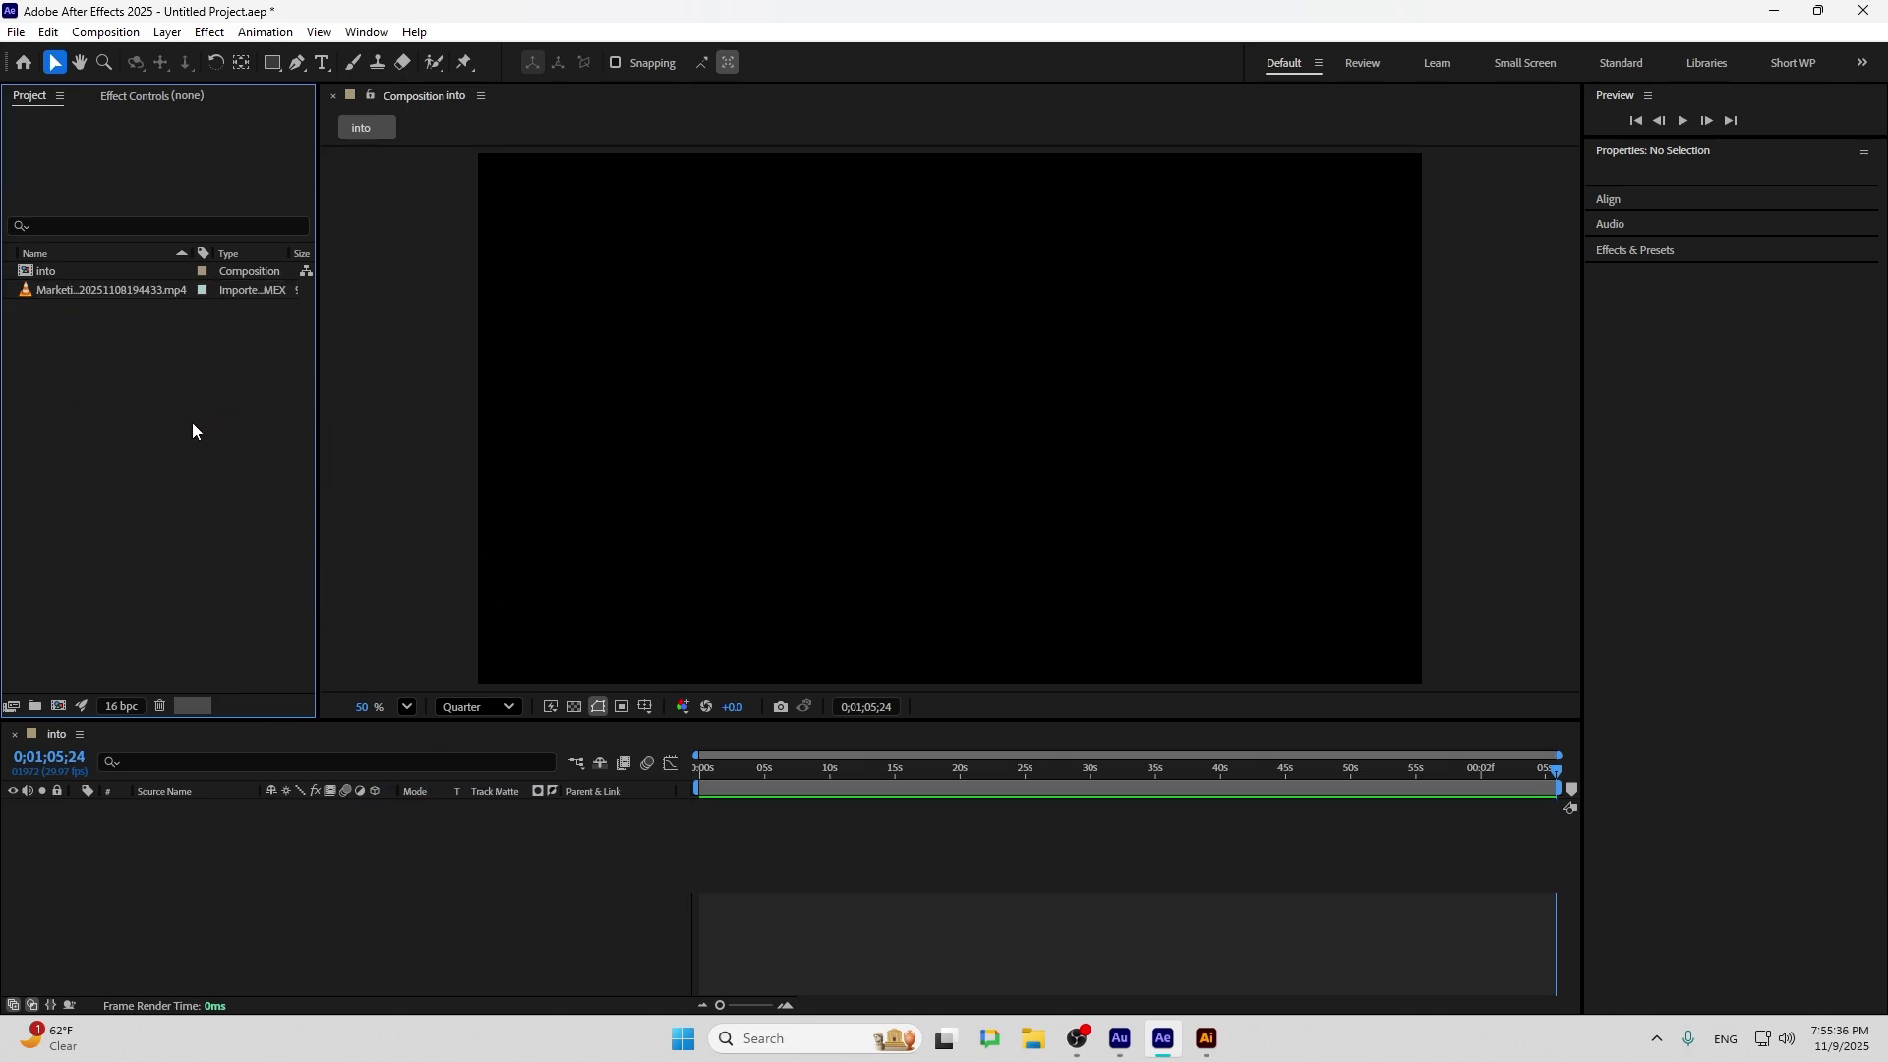
left_click(635, 310)
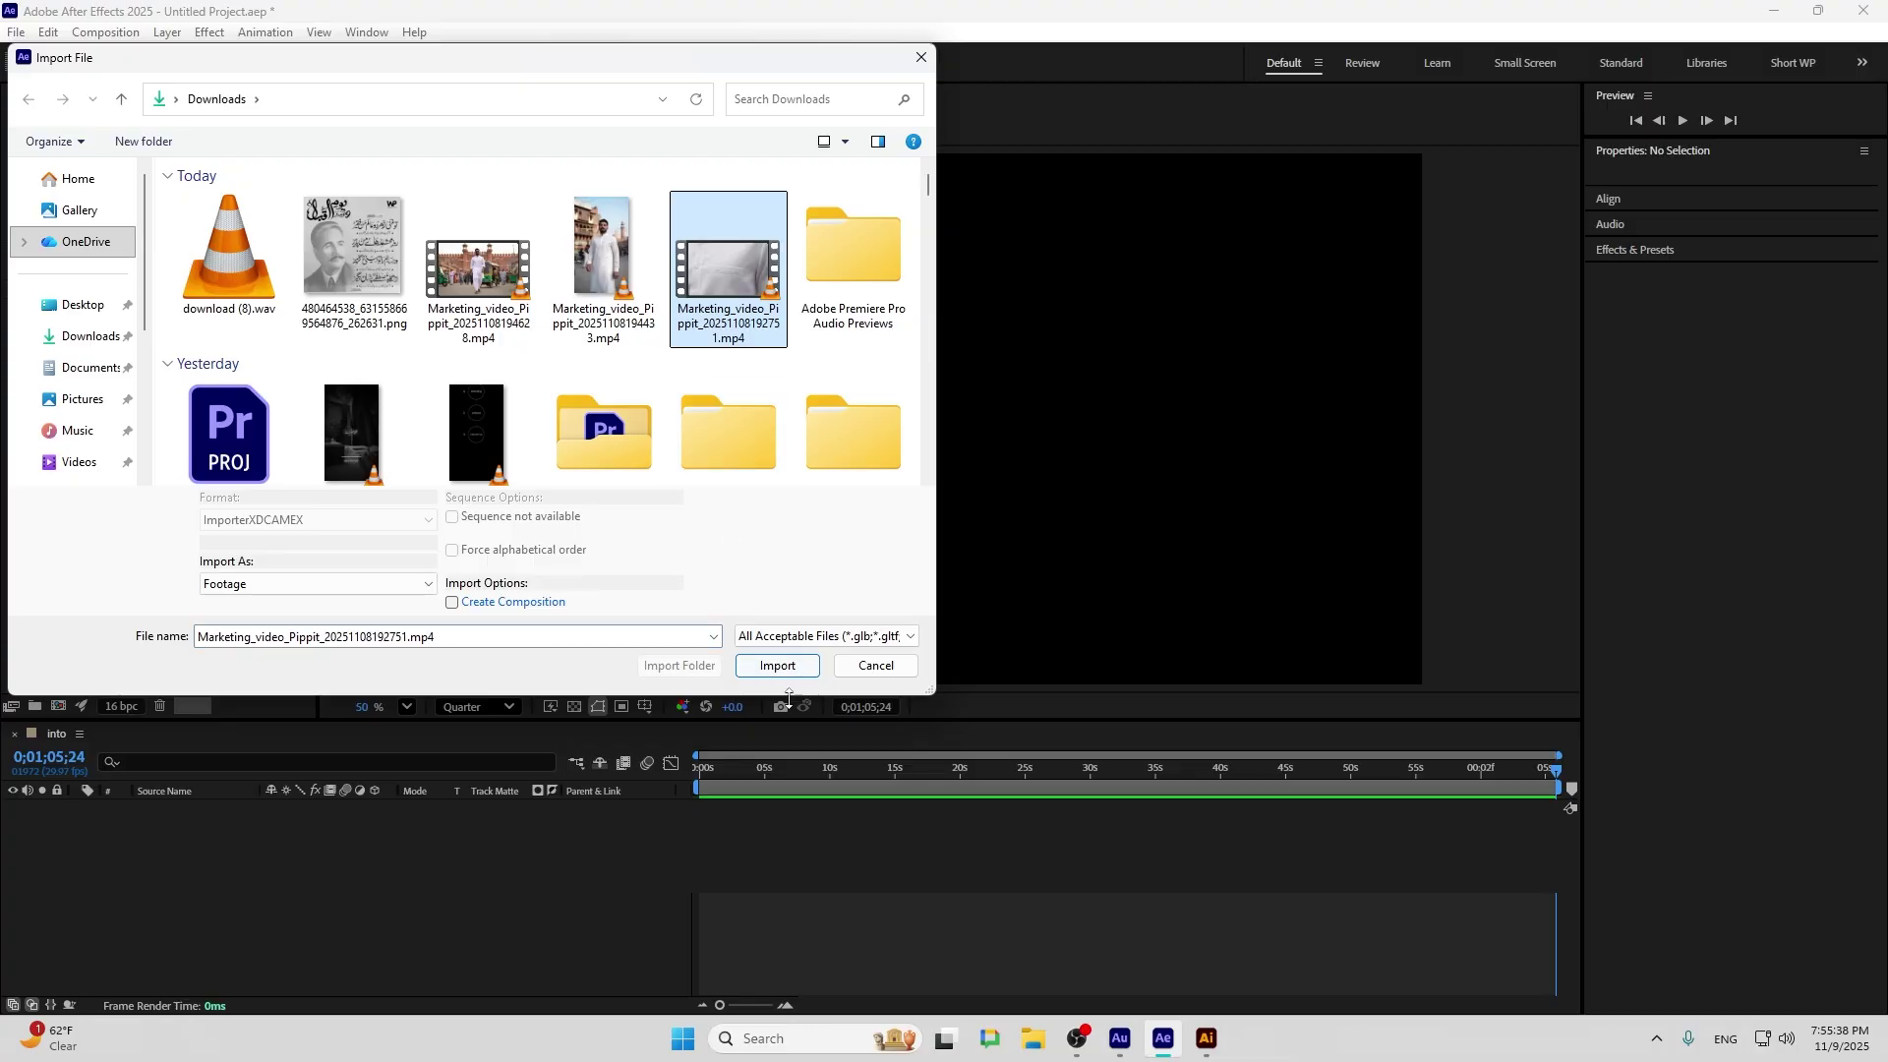
left_click(772, 665)
left_click_drag(138, 291, 333, 832)
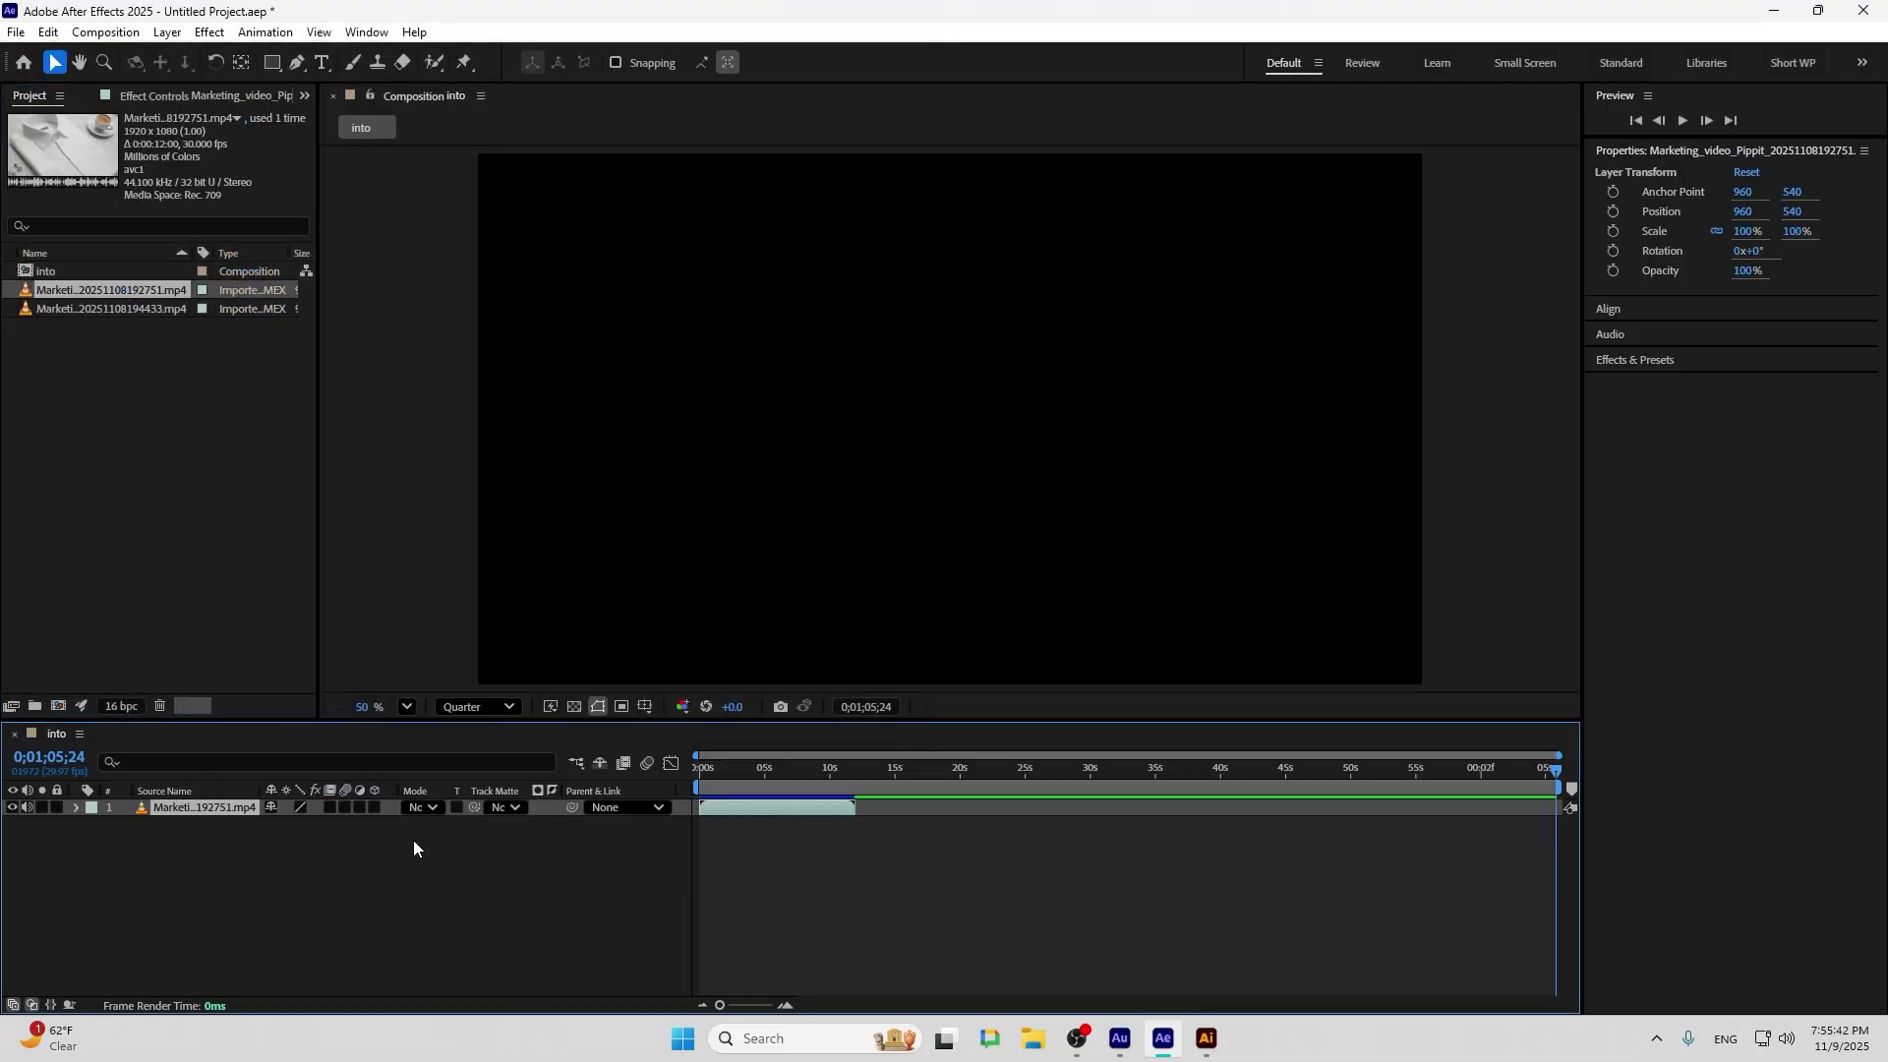
Set the preview resolution to Full and play the shirt clip from the start to about 0;00;11;18
key("space")
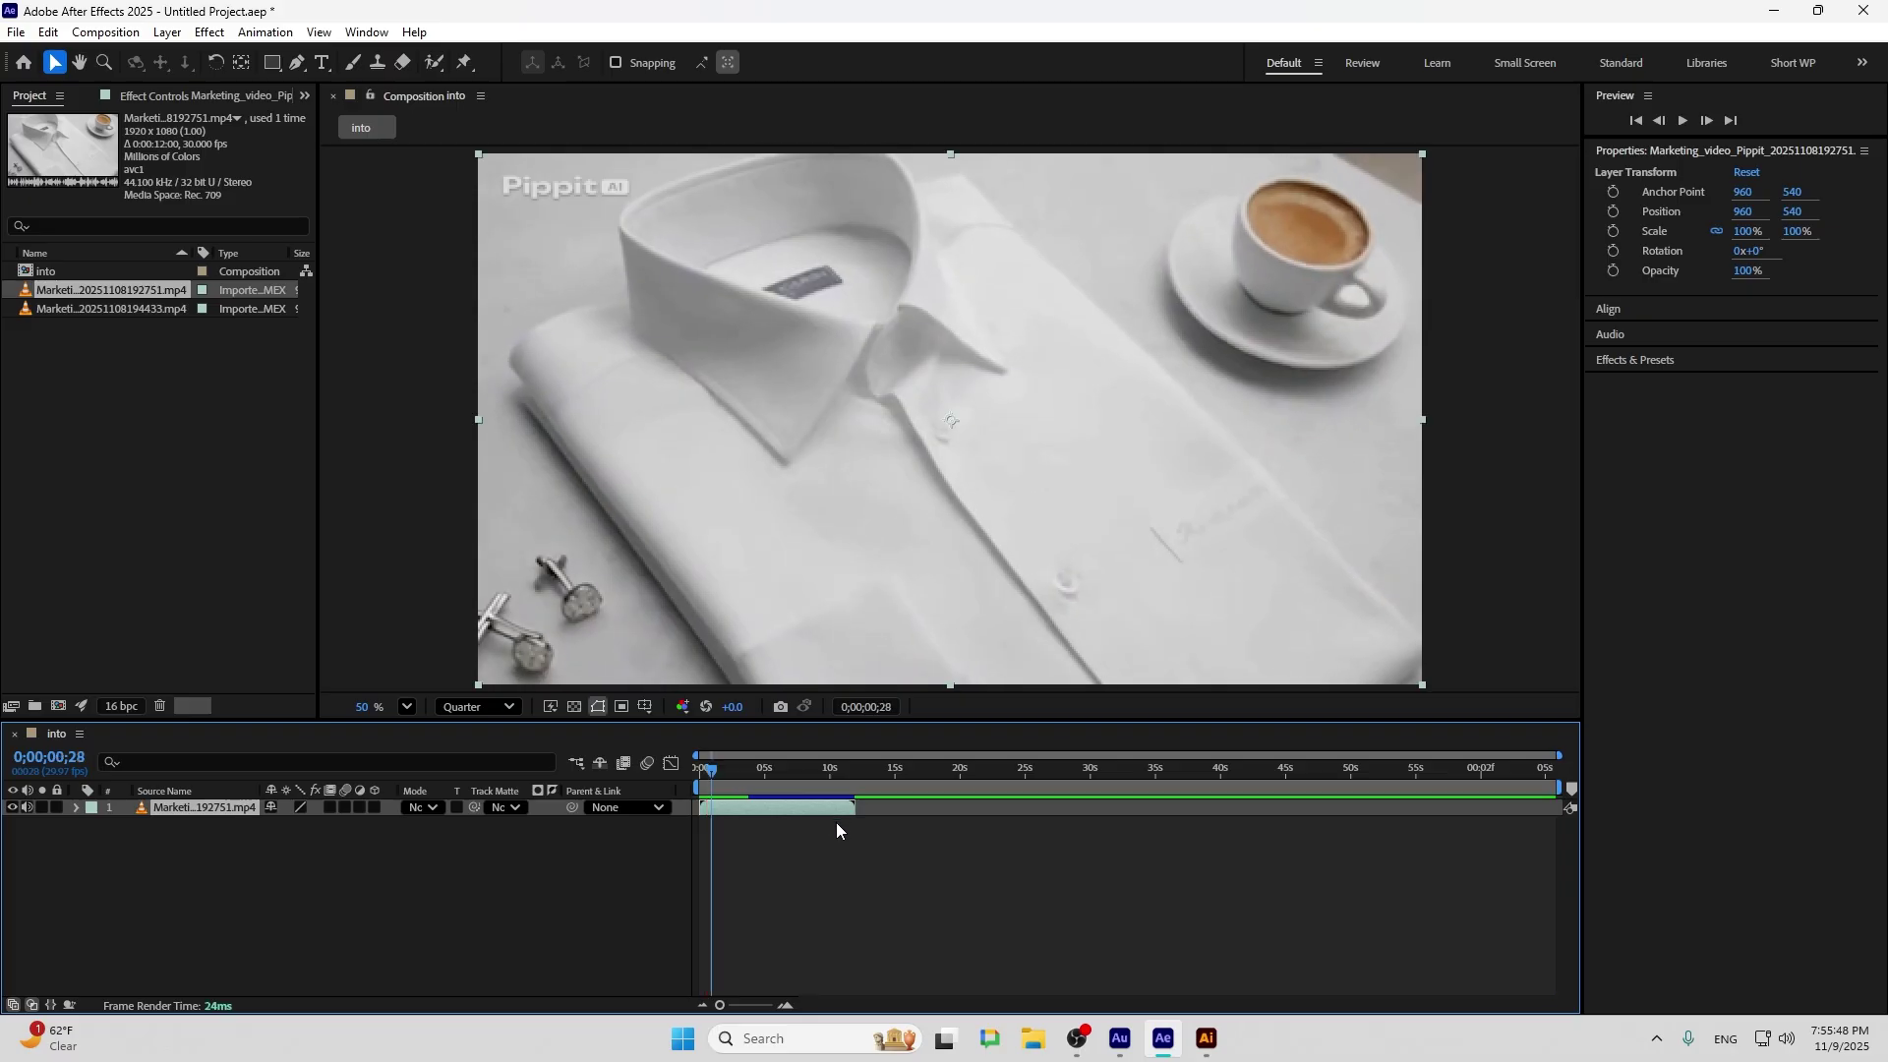
left_click(480, 706)
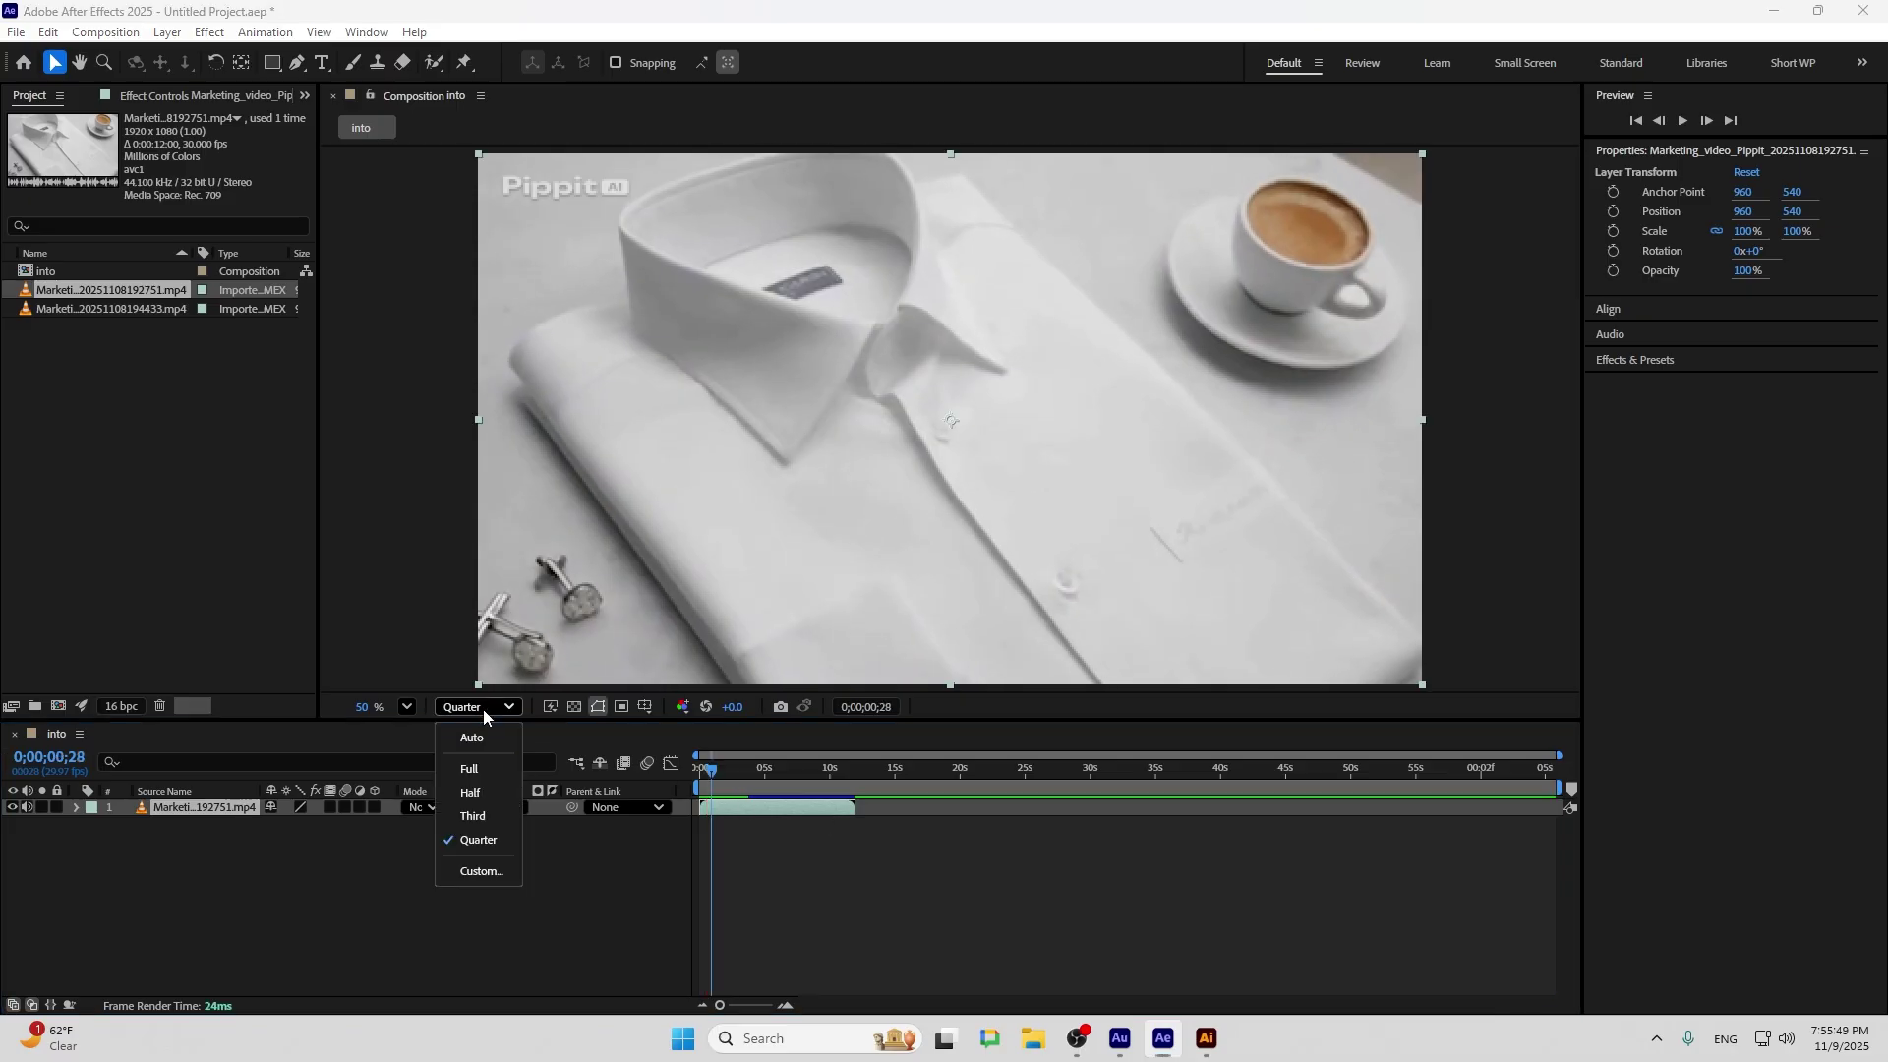
left_click(478, 769)
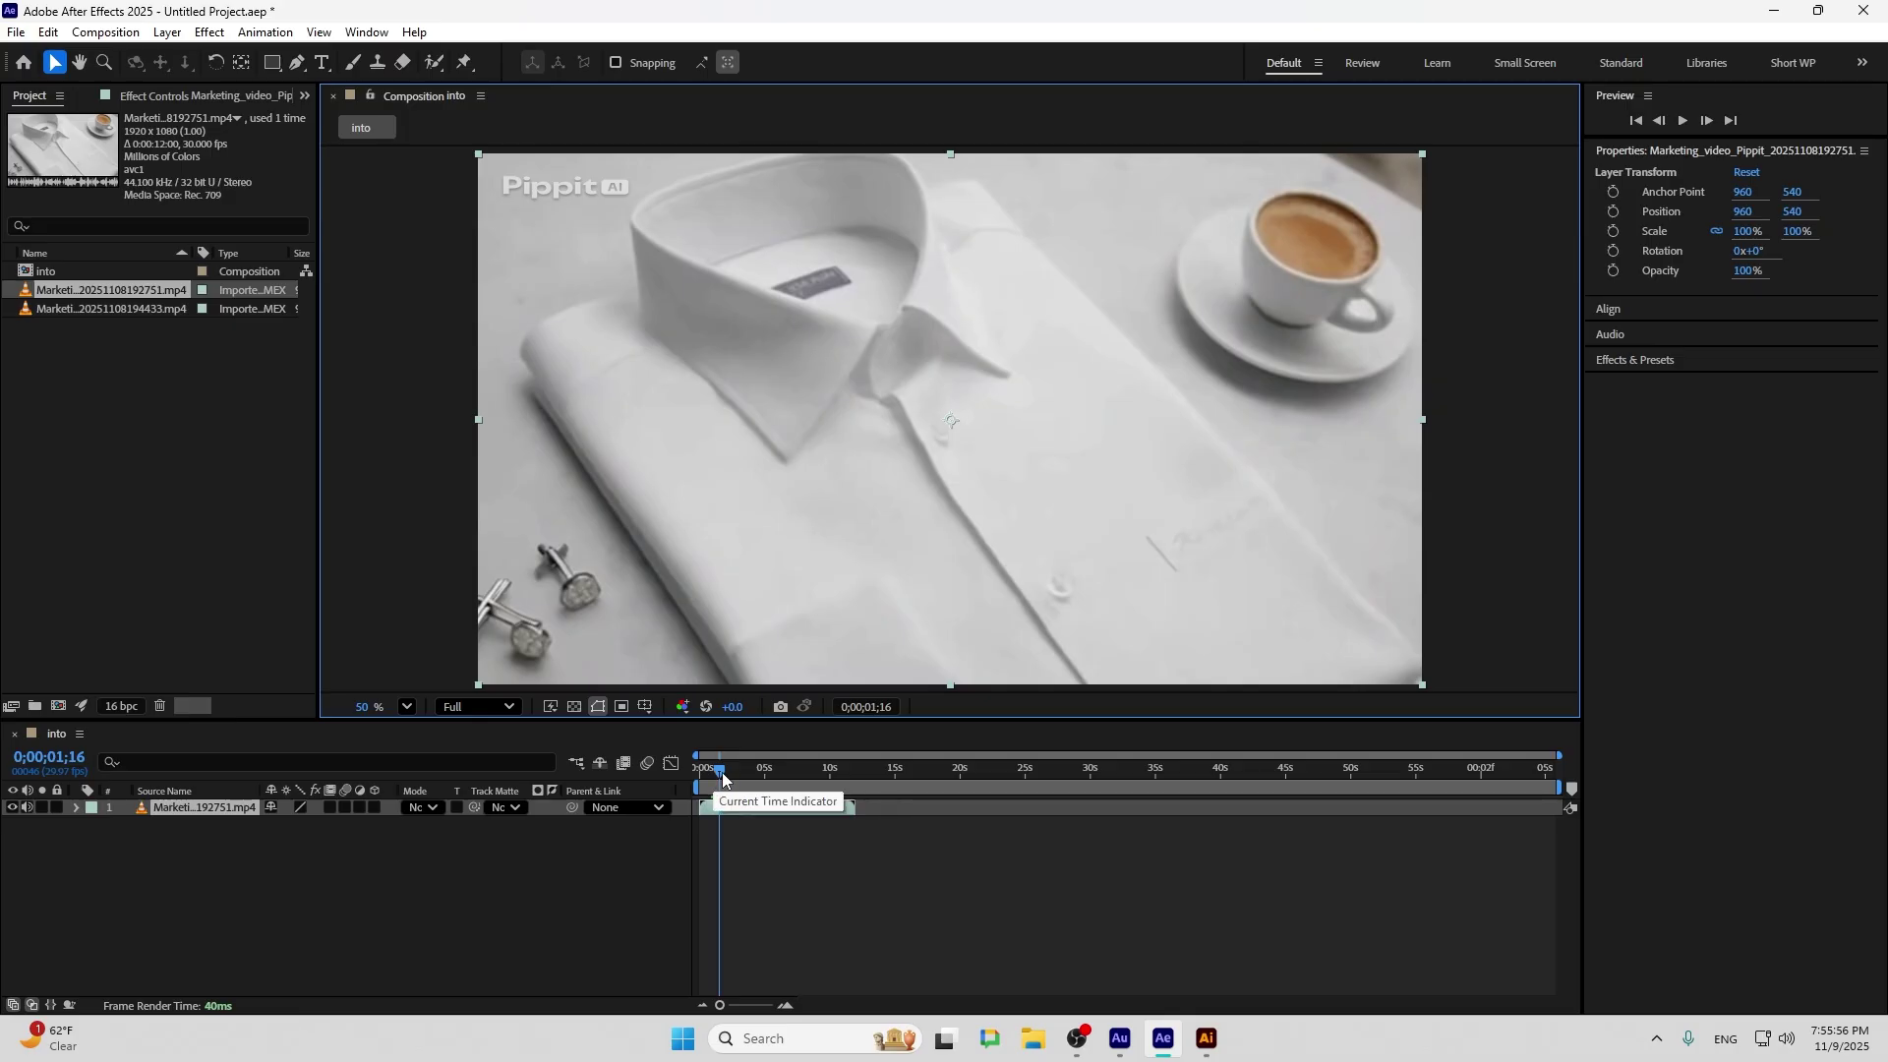
left_click_drag(719, 777, 694, 779)
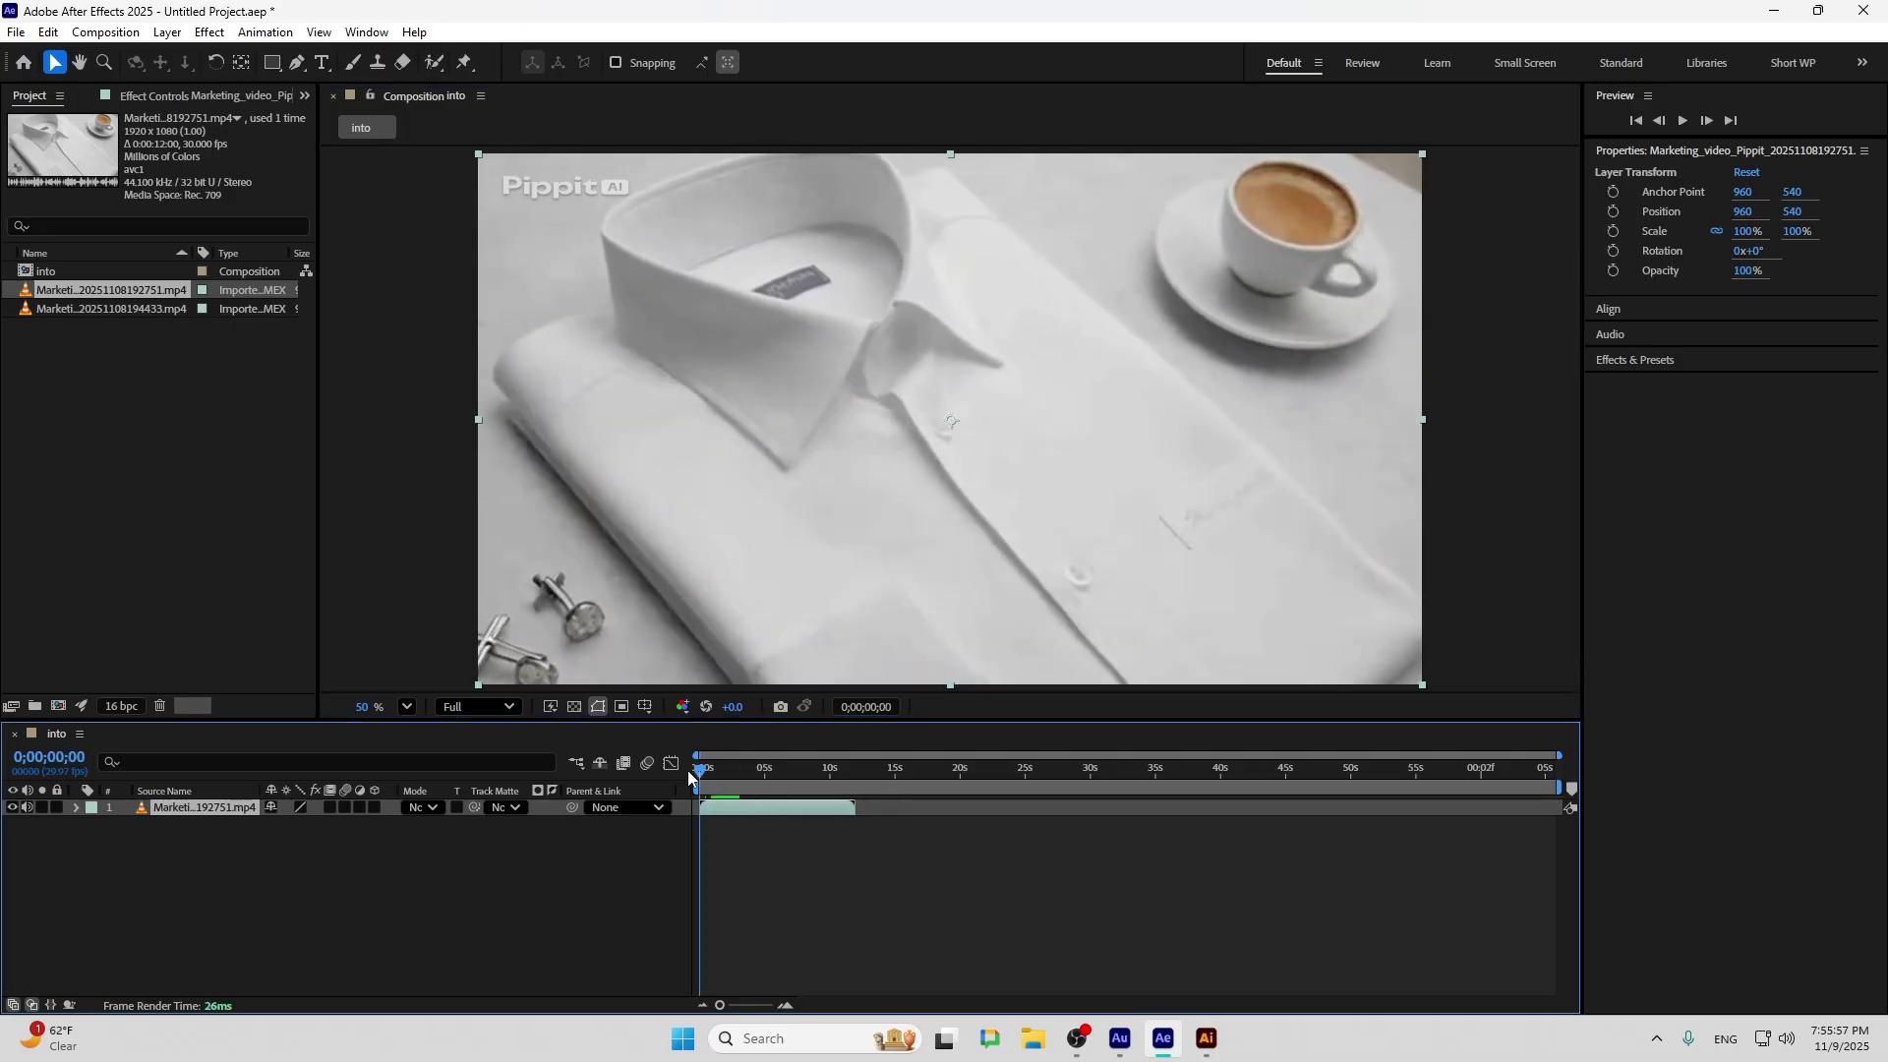
left_click(549, 852)
key("space")
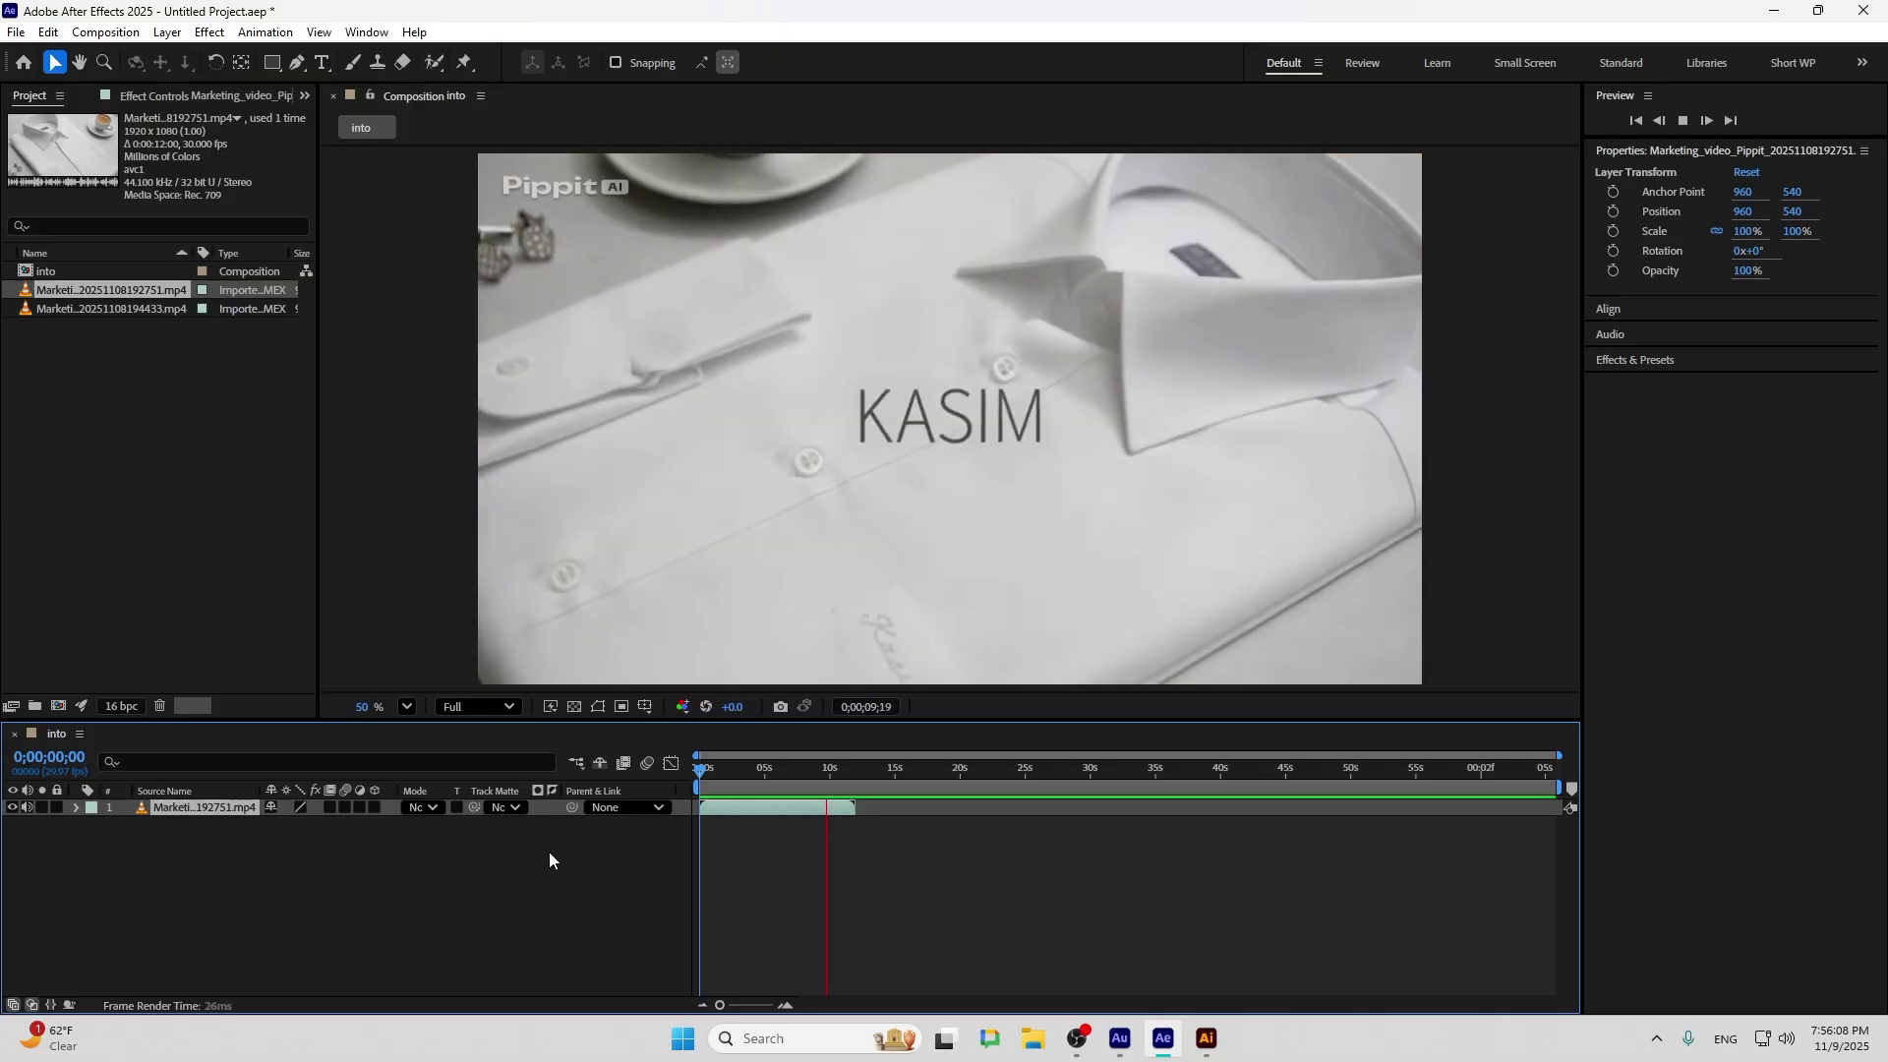
left_click(853, 895)
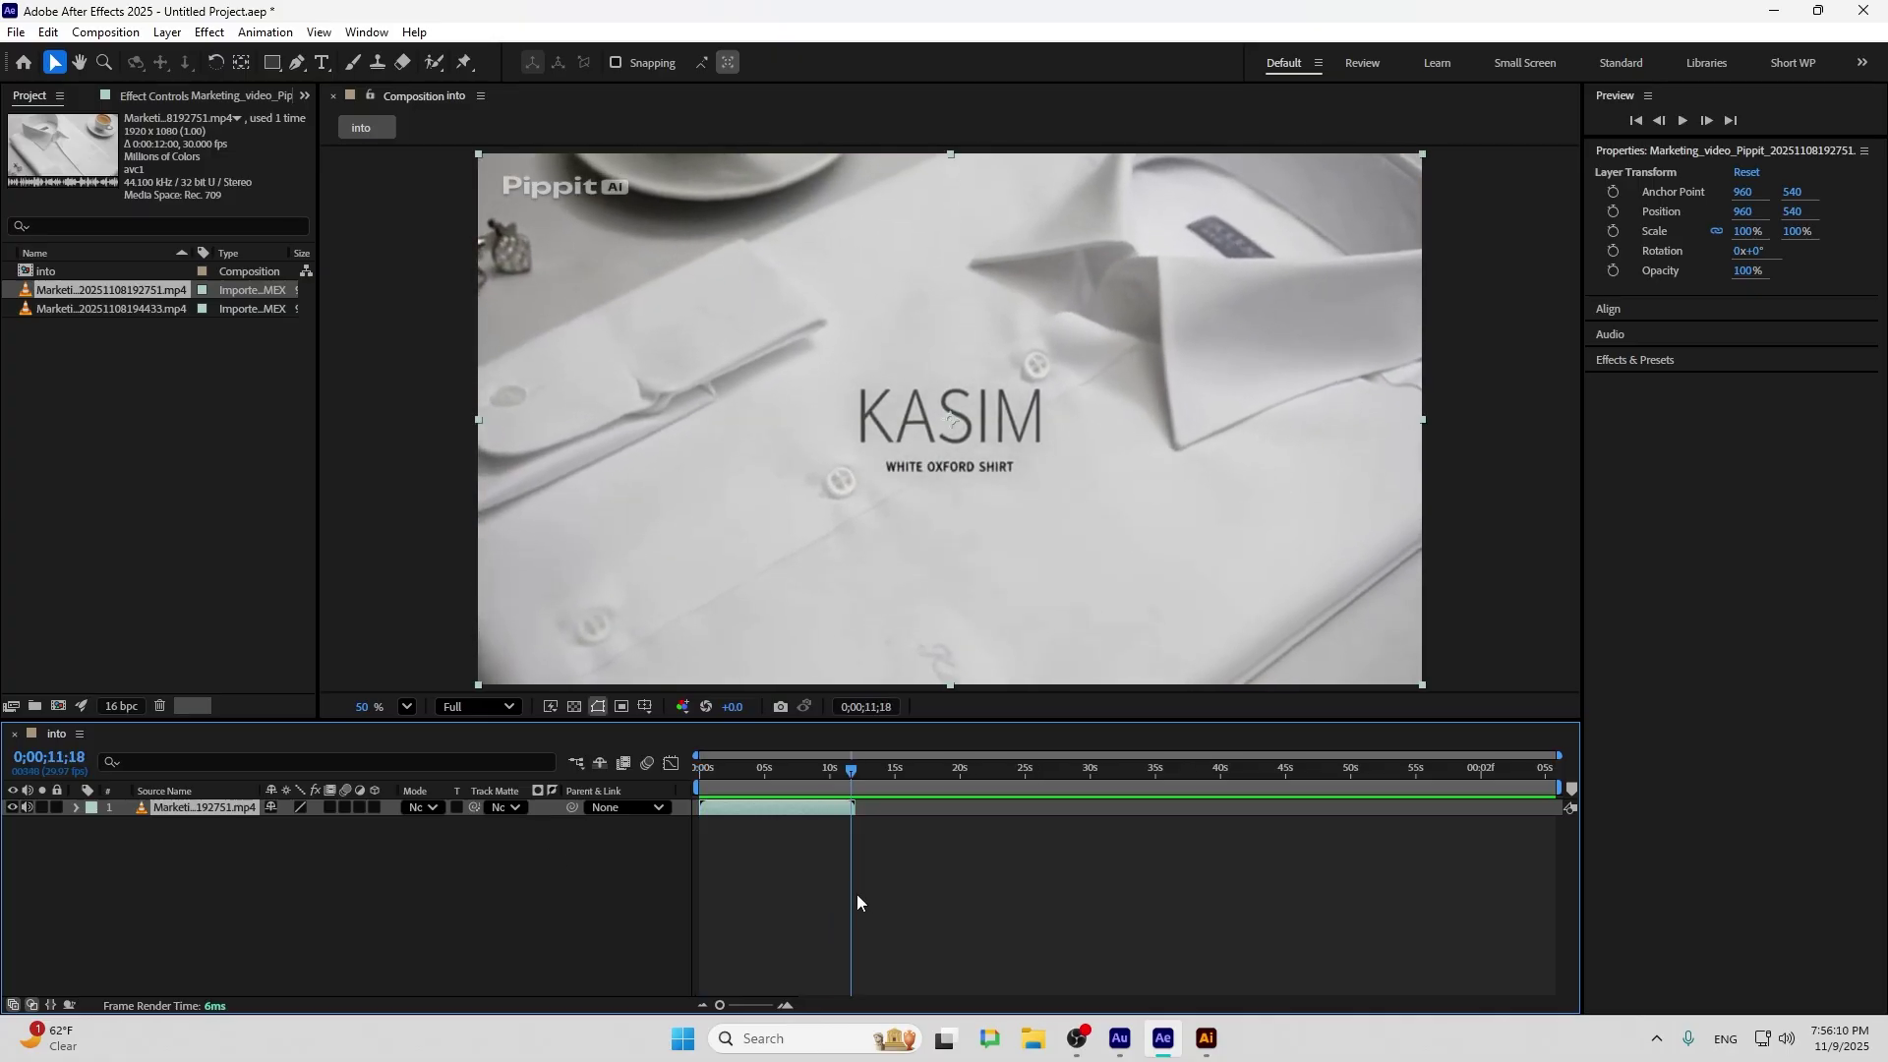
Import Marketing_video_Pippit_20251108194628.mp4 from Downloads and add it to the timeline beneath the existing layer
left_click(201, 515)
double_click(200, 515)
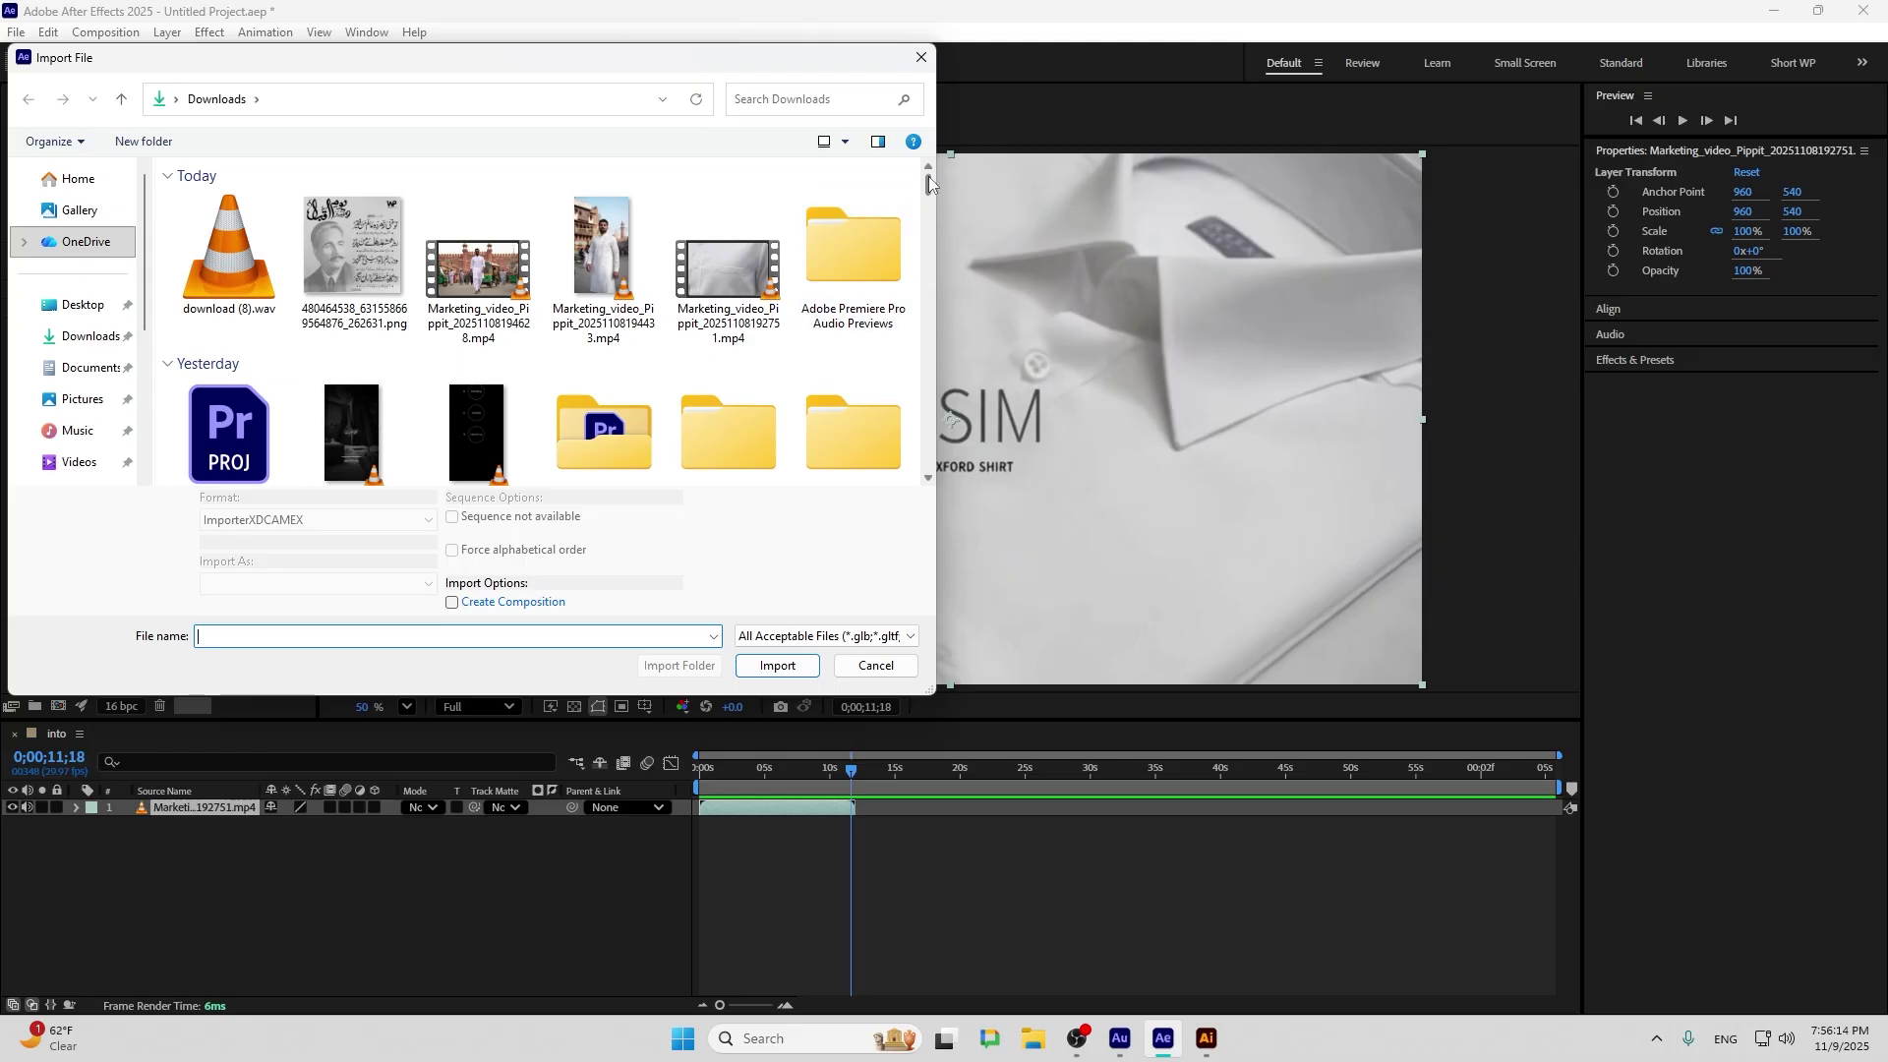
left_click_drag(928, 196, 927, 196)
left_click(513, 272)
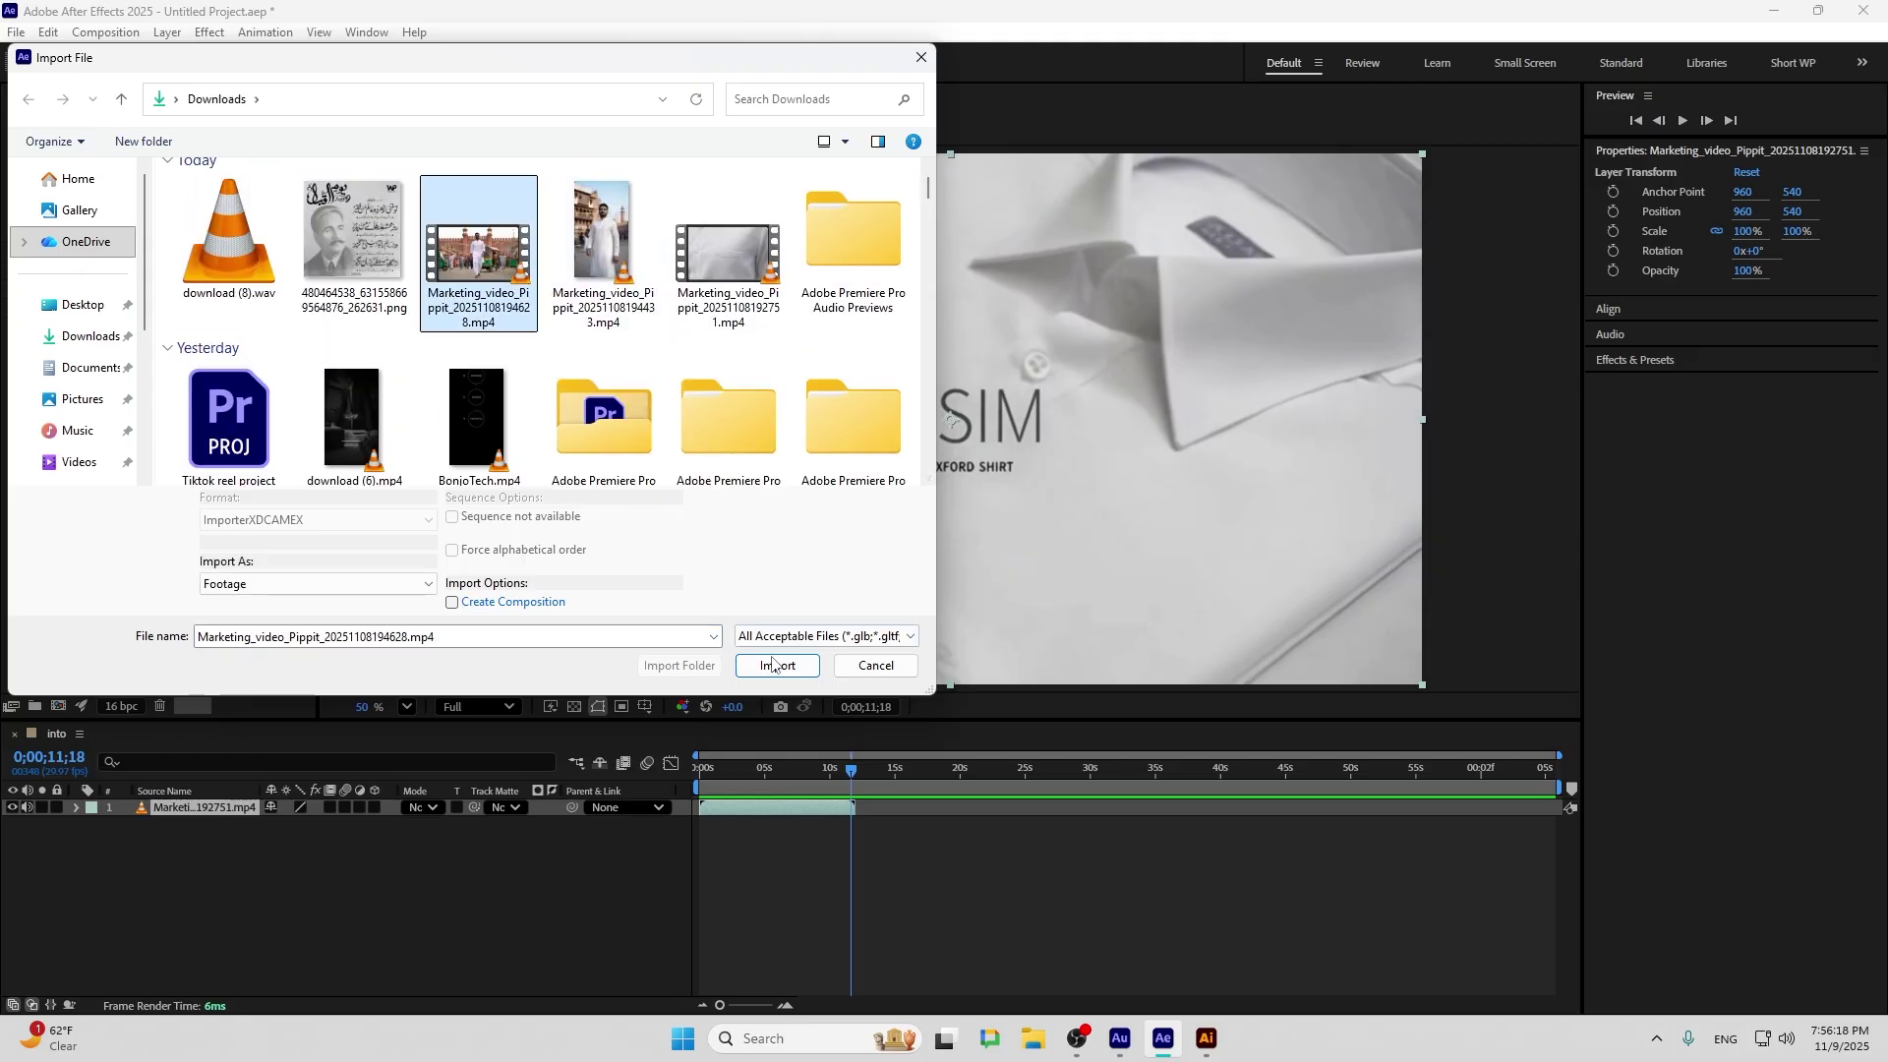
left_click(777, 666)
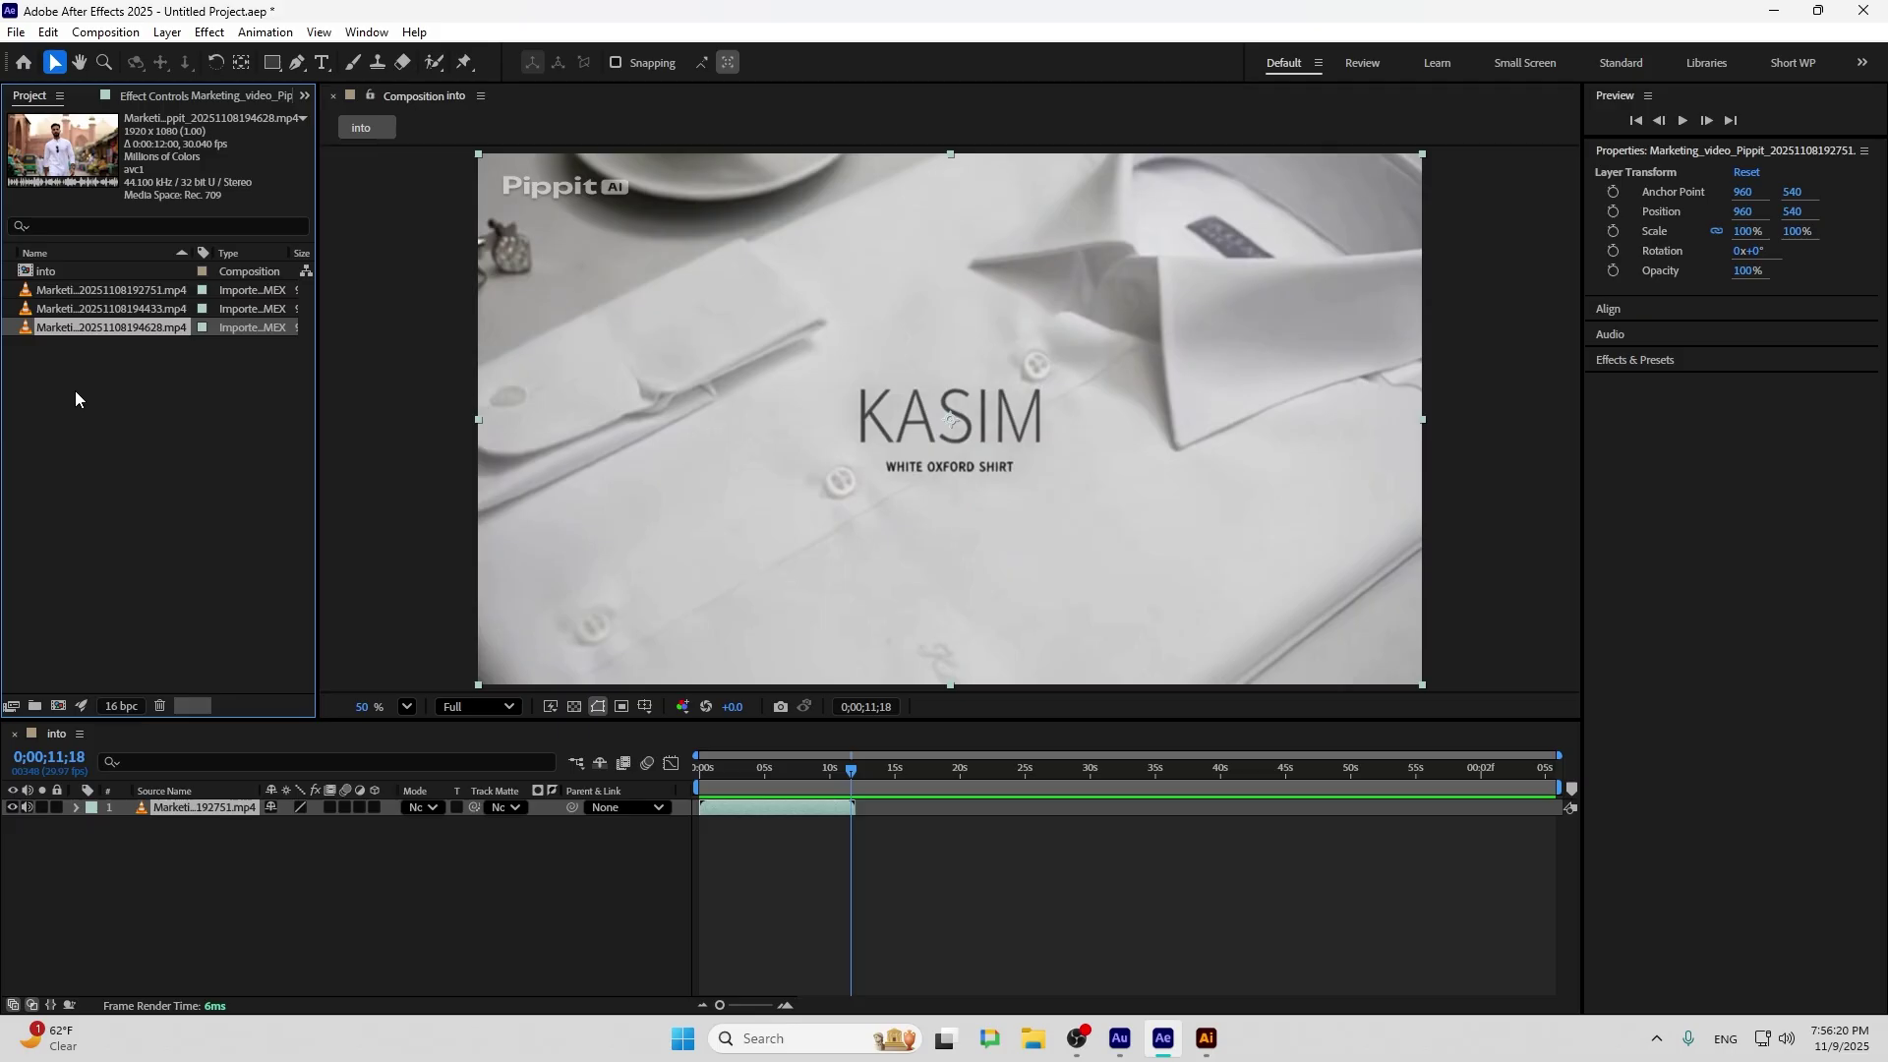
left_click(79, 310)
left_click_drag(79, 327, 198, 811)
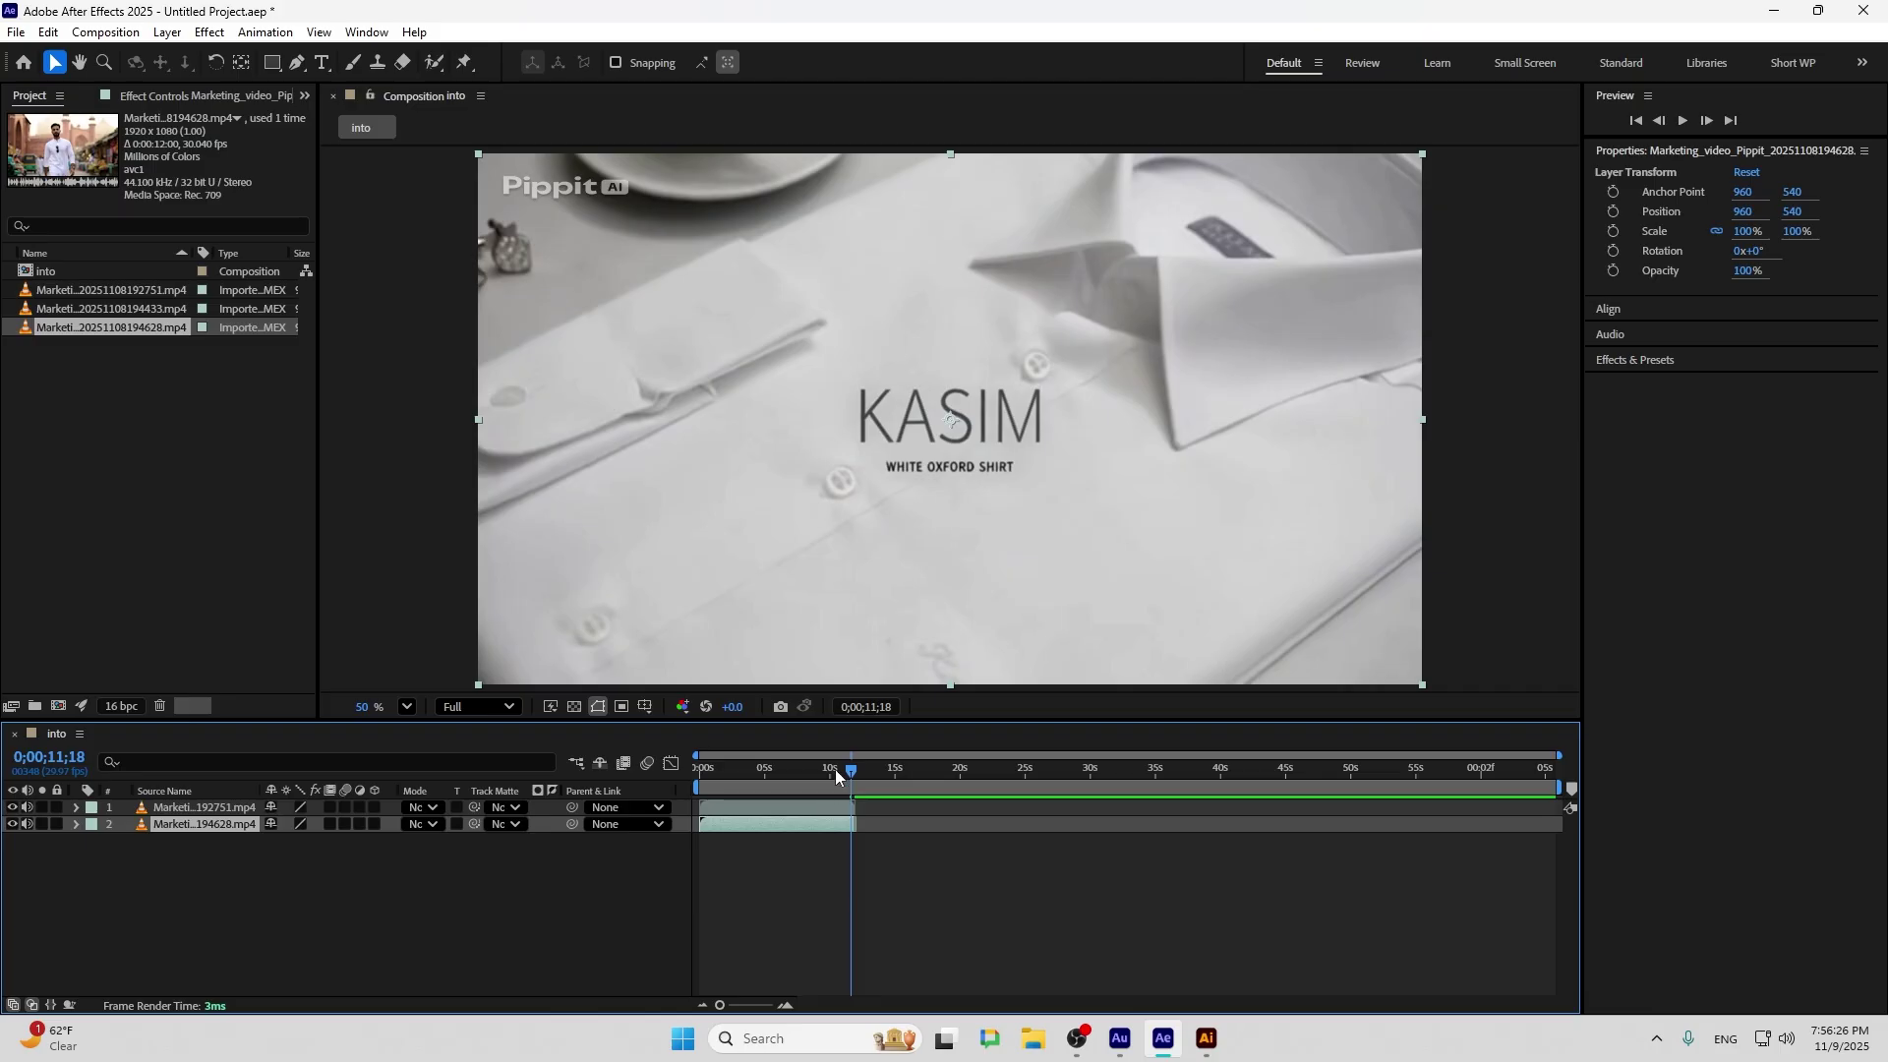
Play the composition from the start, and turn off the upper layer's video and audio to preview the lower clip
left_click_drag(853, 771, 357, 771)
key("space")
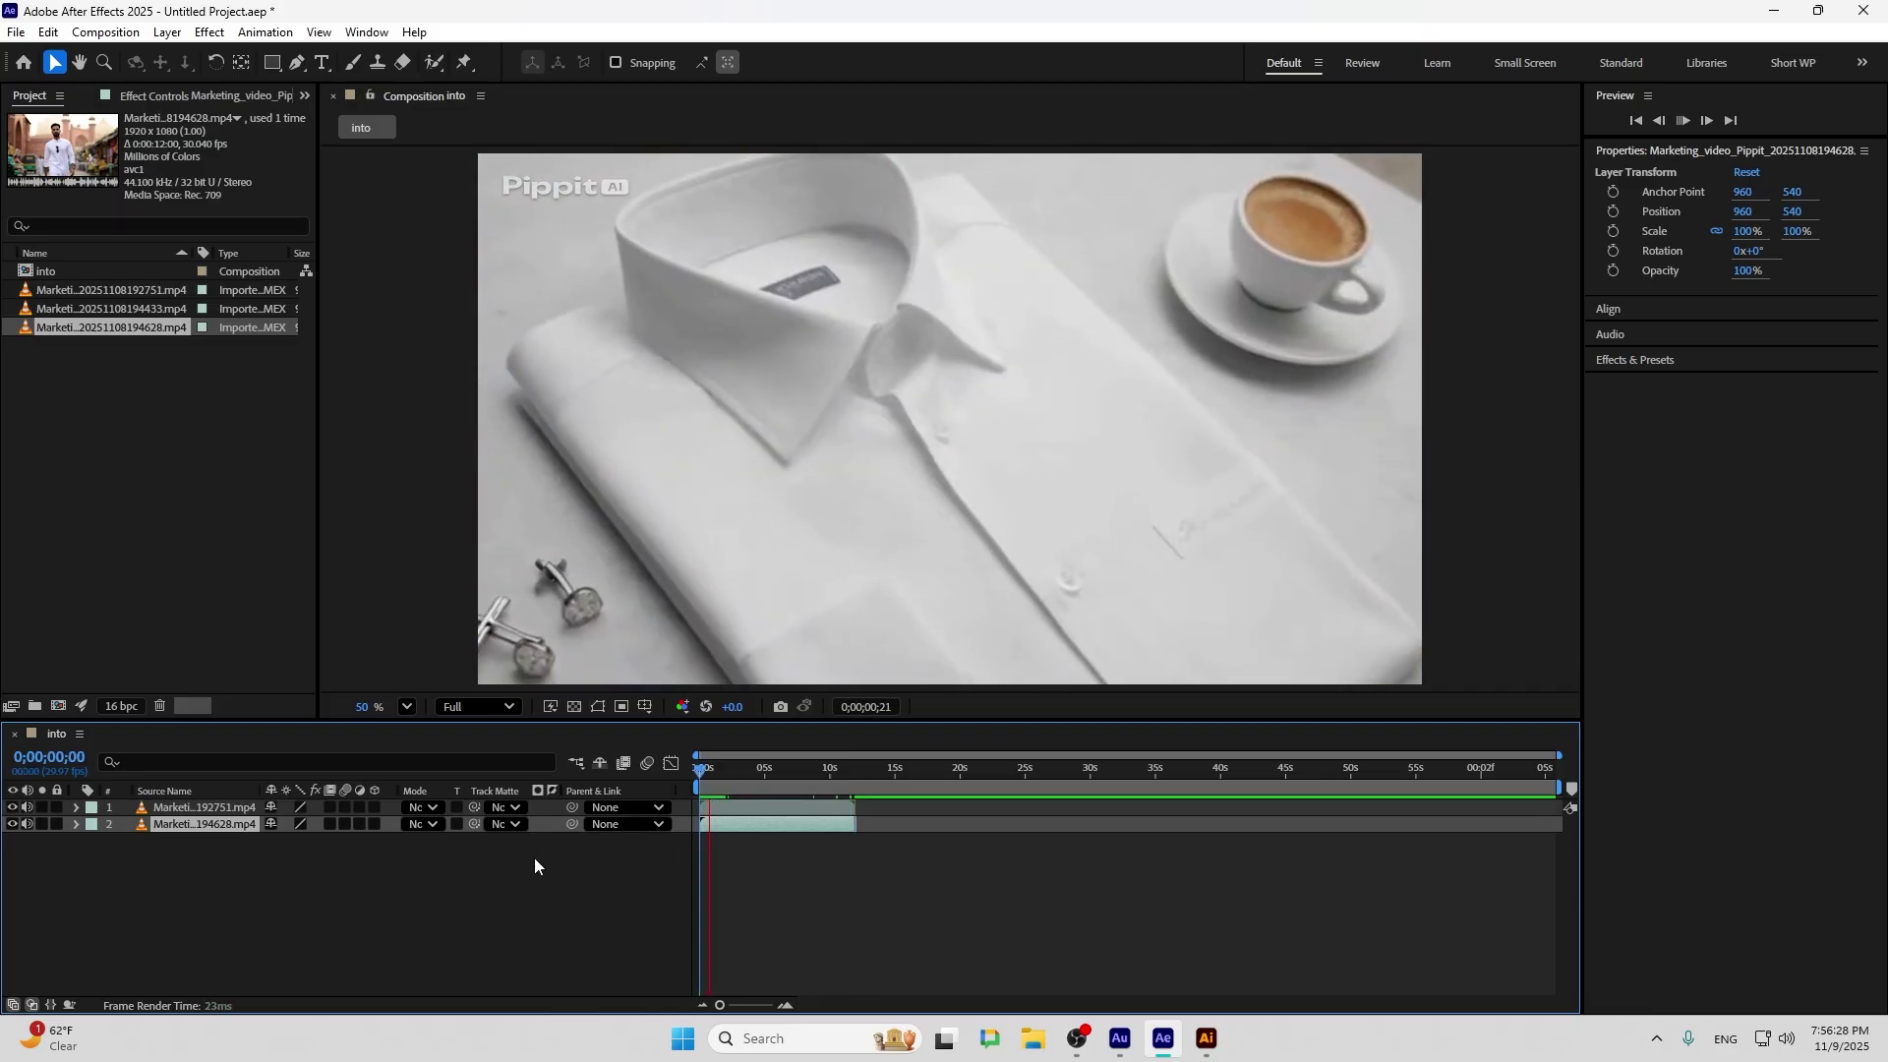
key("space")
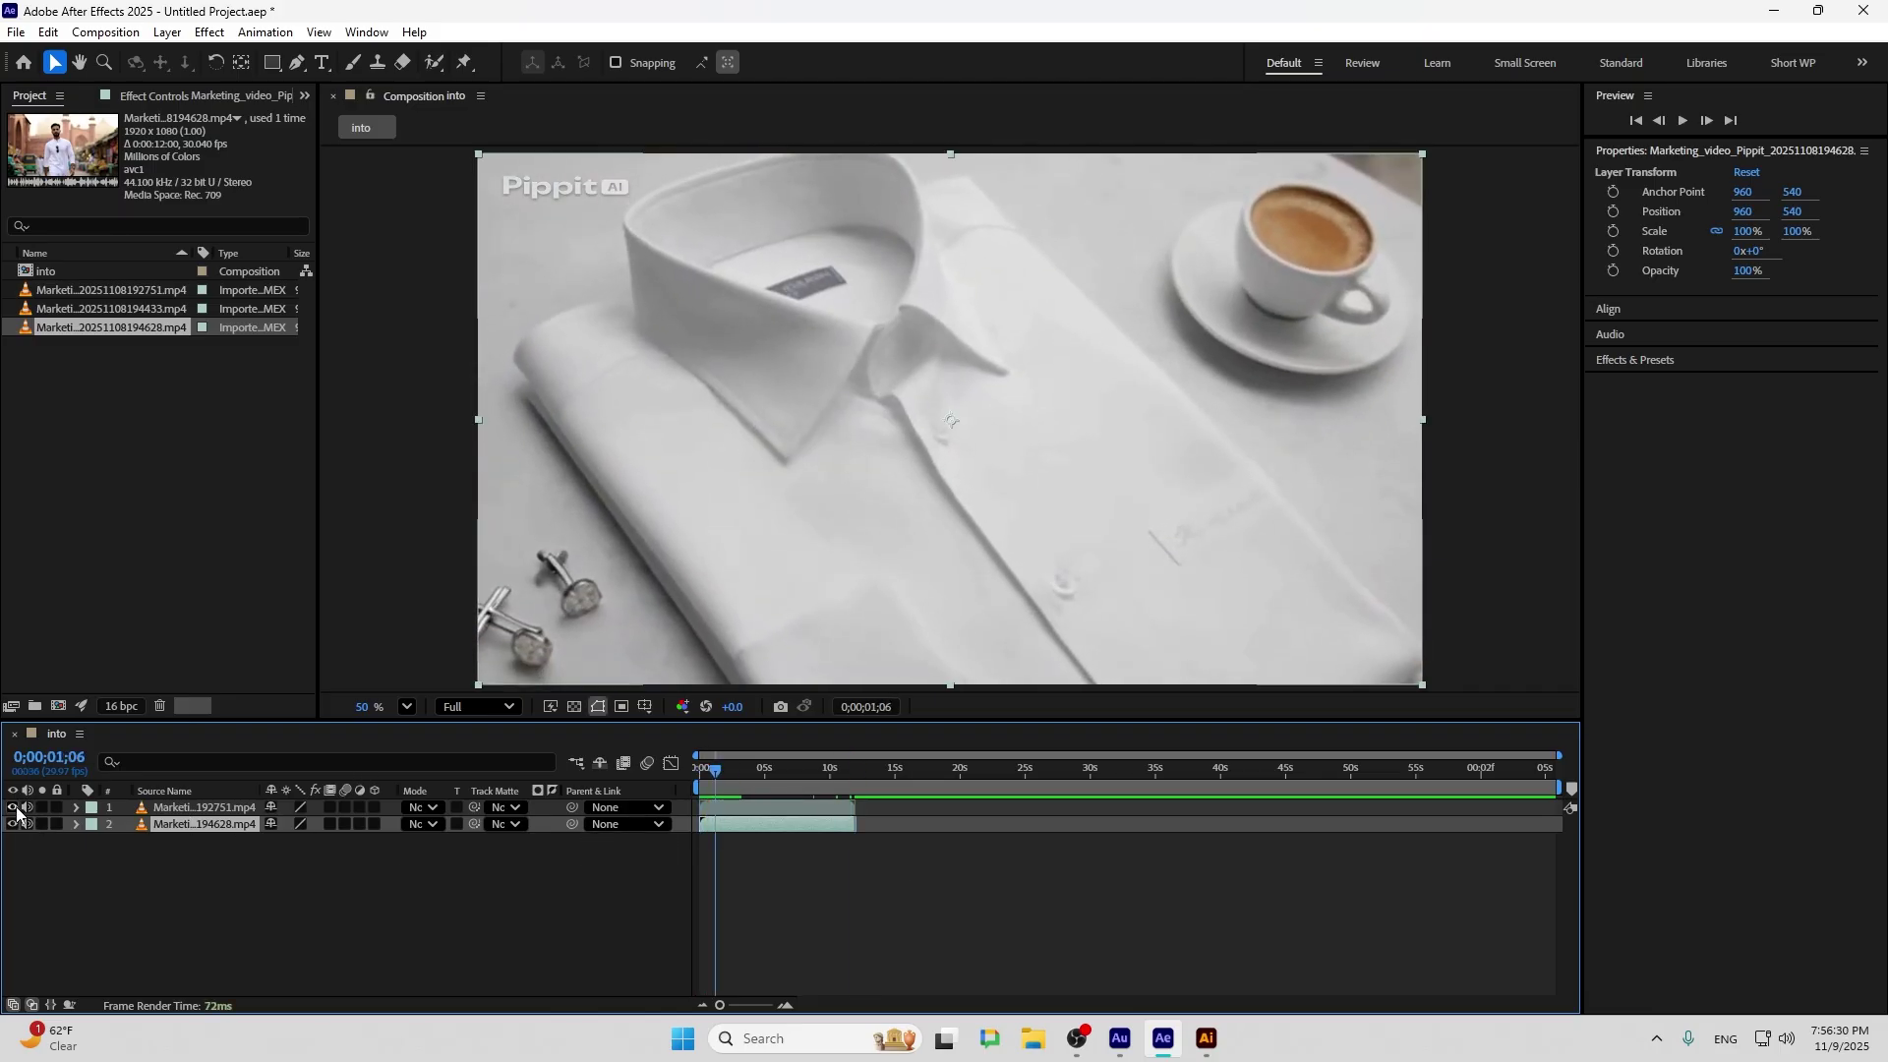
key("space")
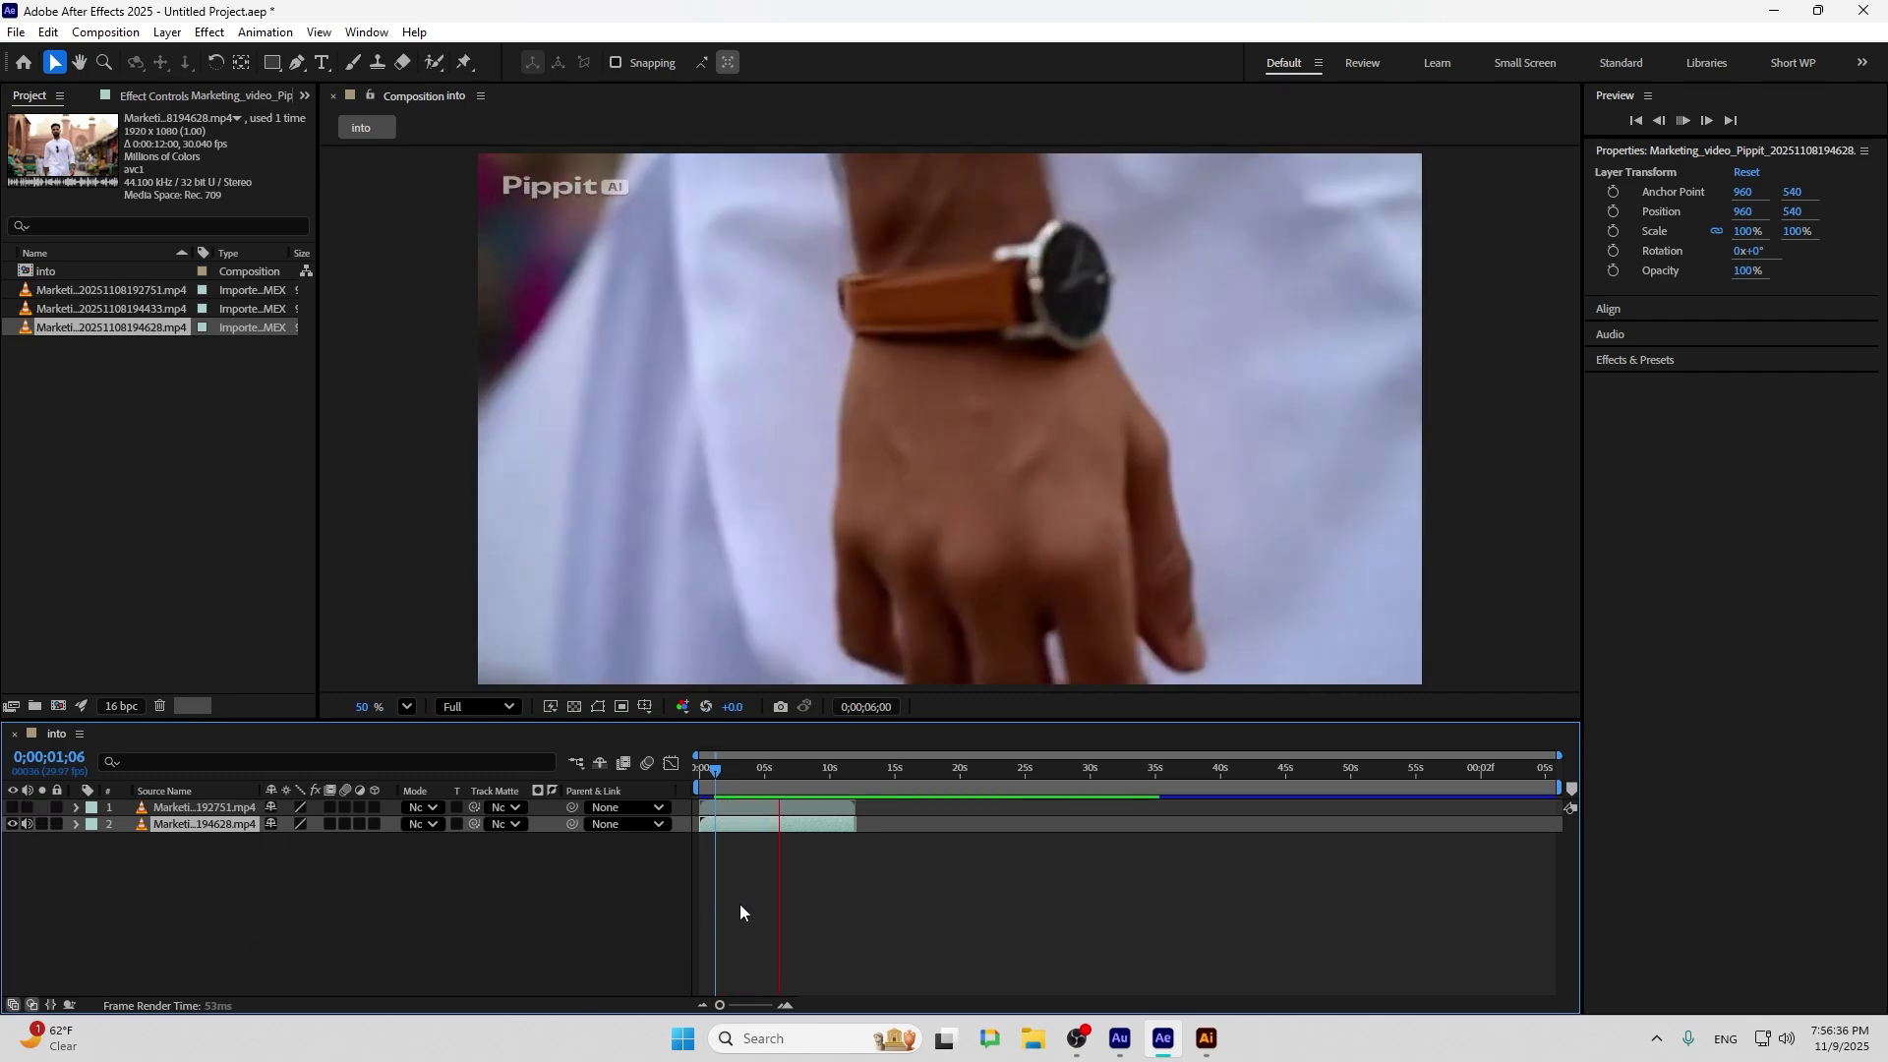
Set the preview resolution to Quarter, and stop playback with the playhead back at 0;00;00;00
left_click(508, 706)
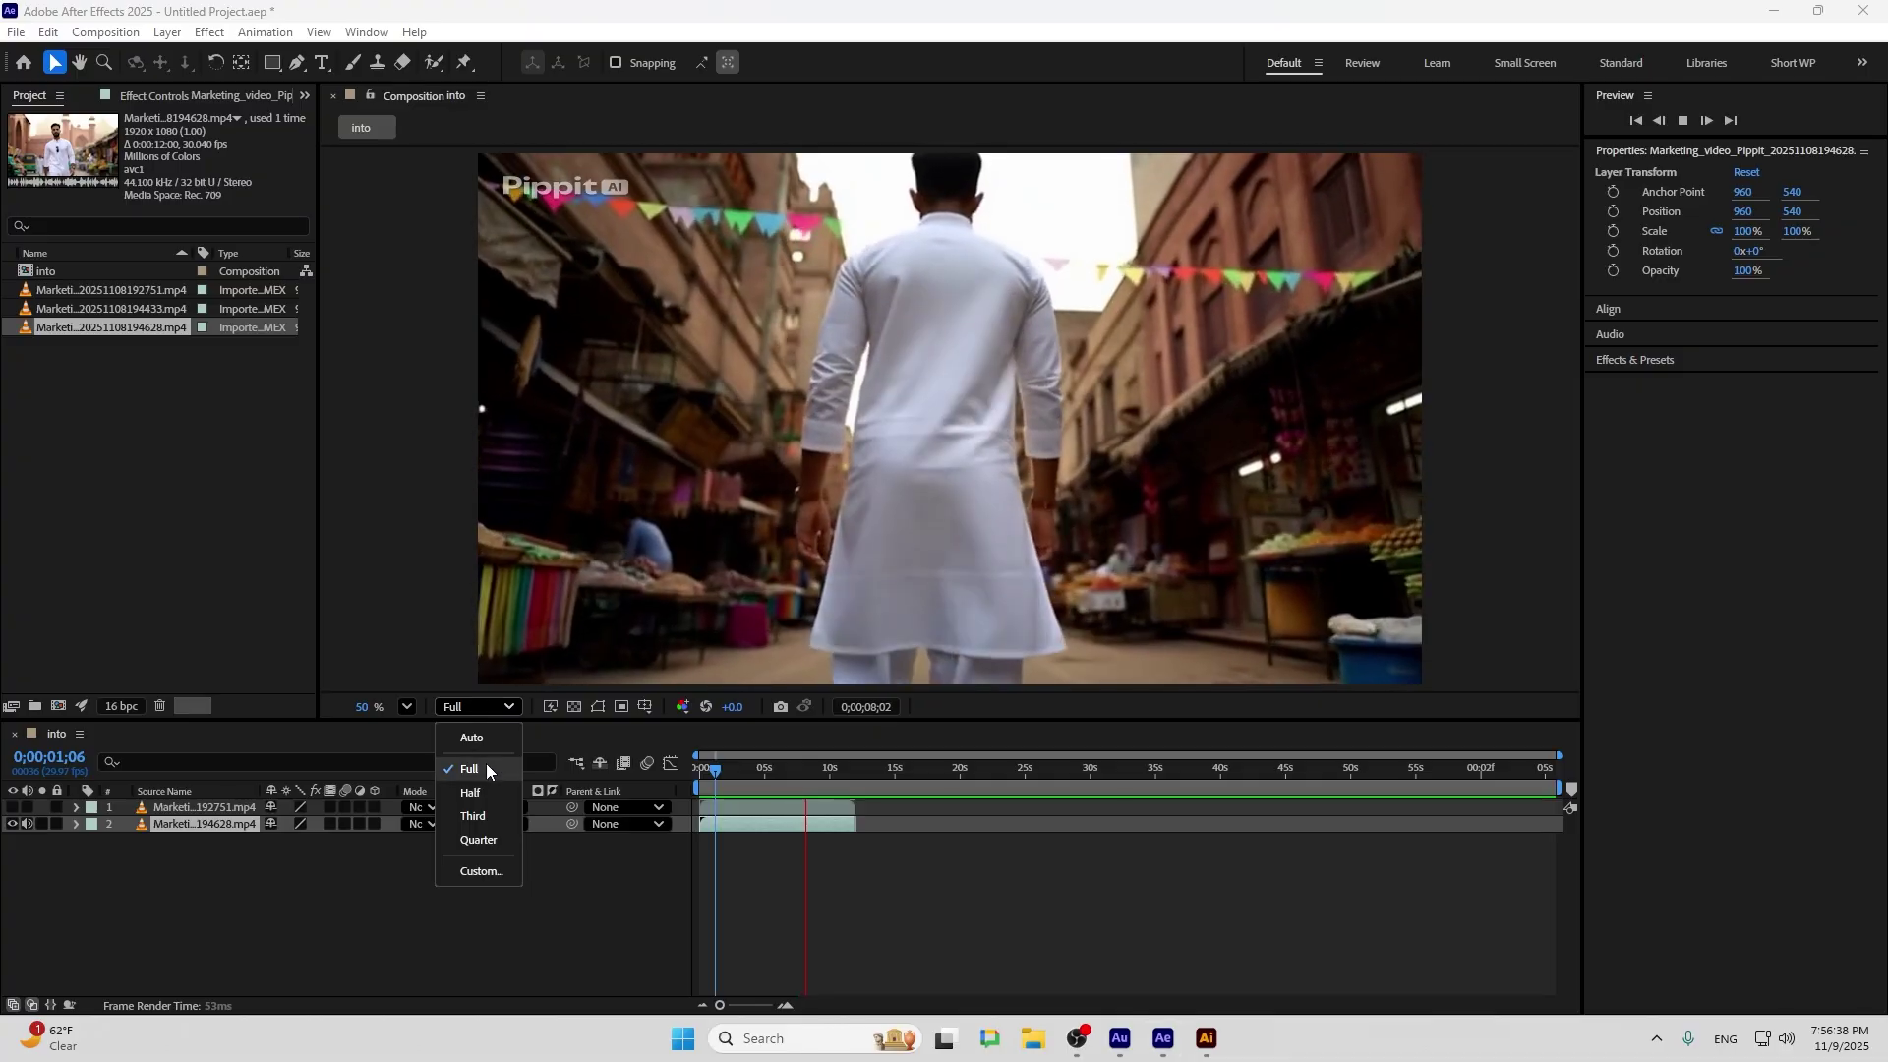
left_click(478, 840)
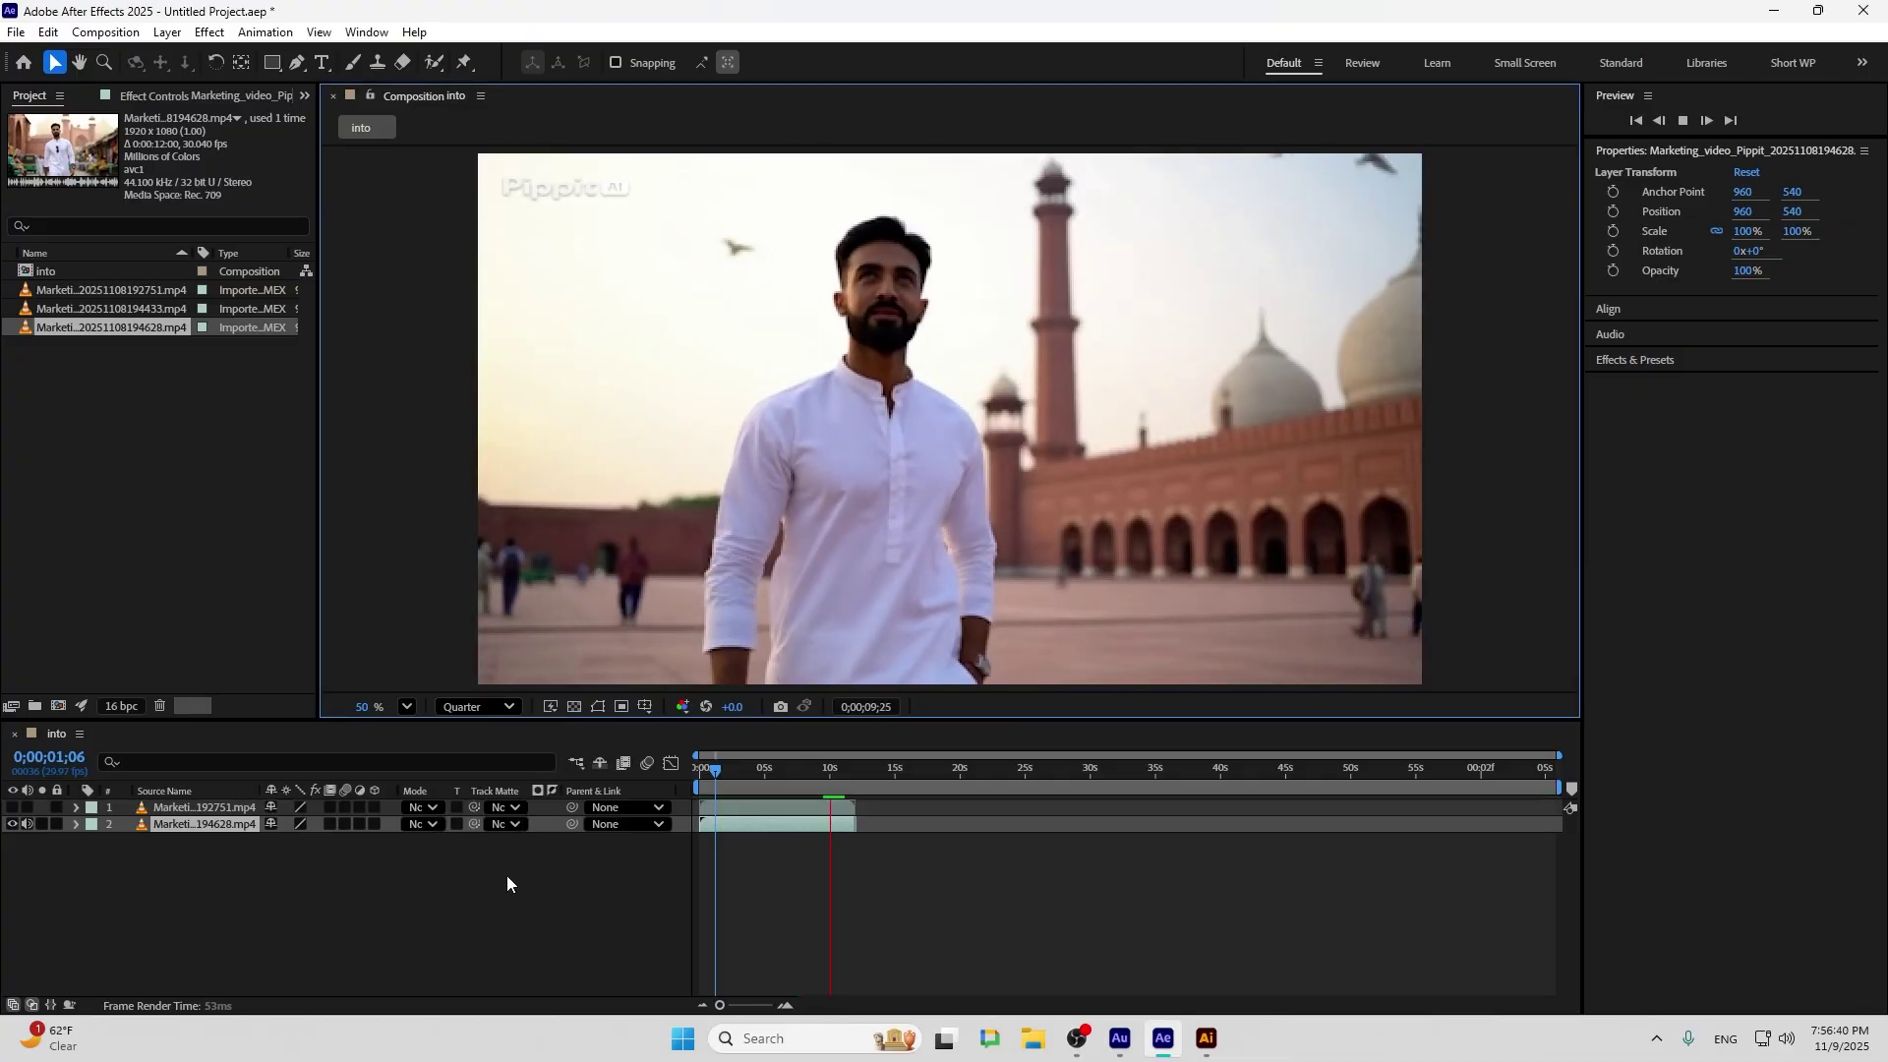
key("space")
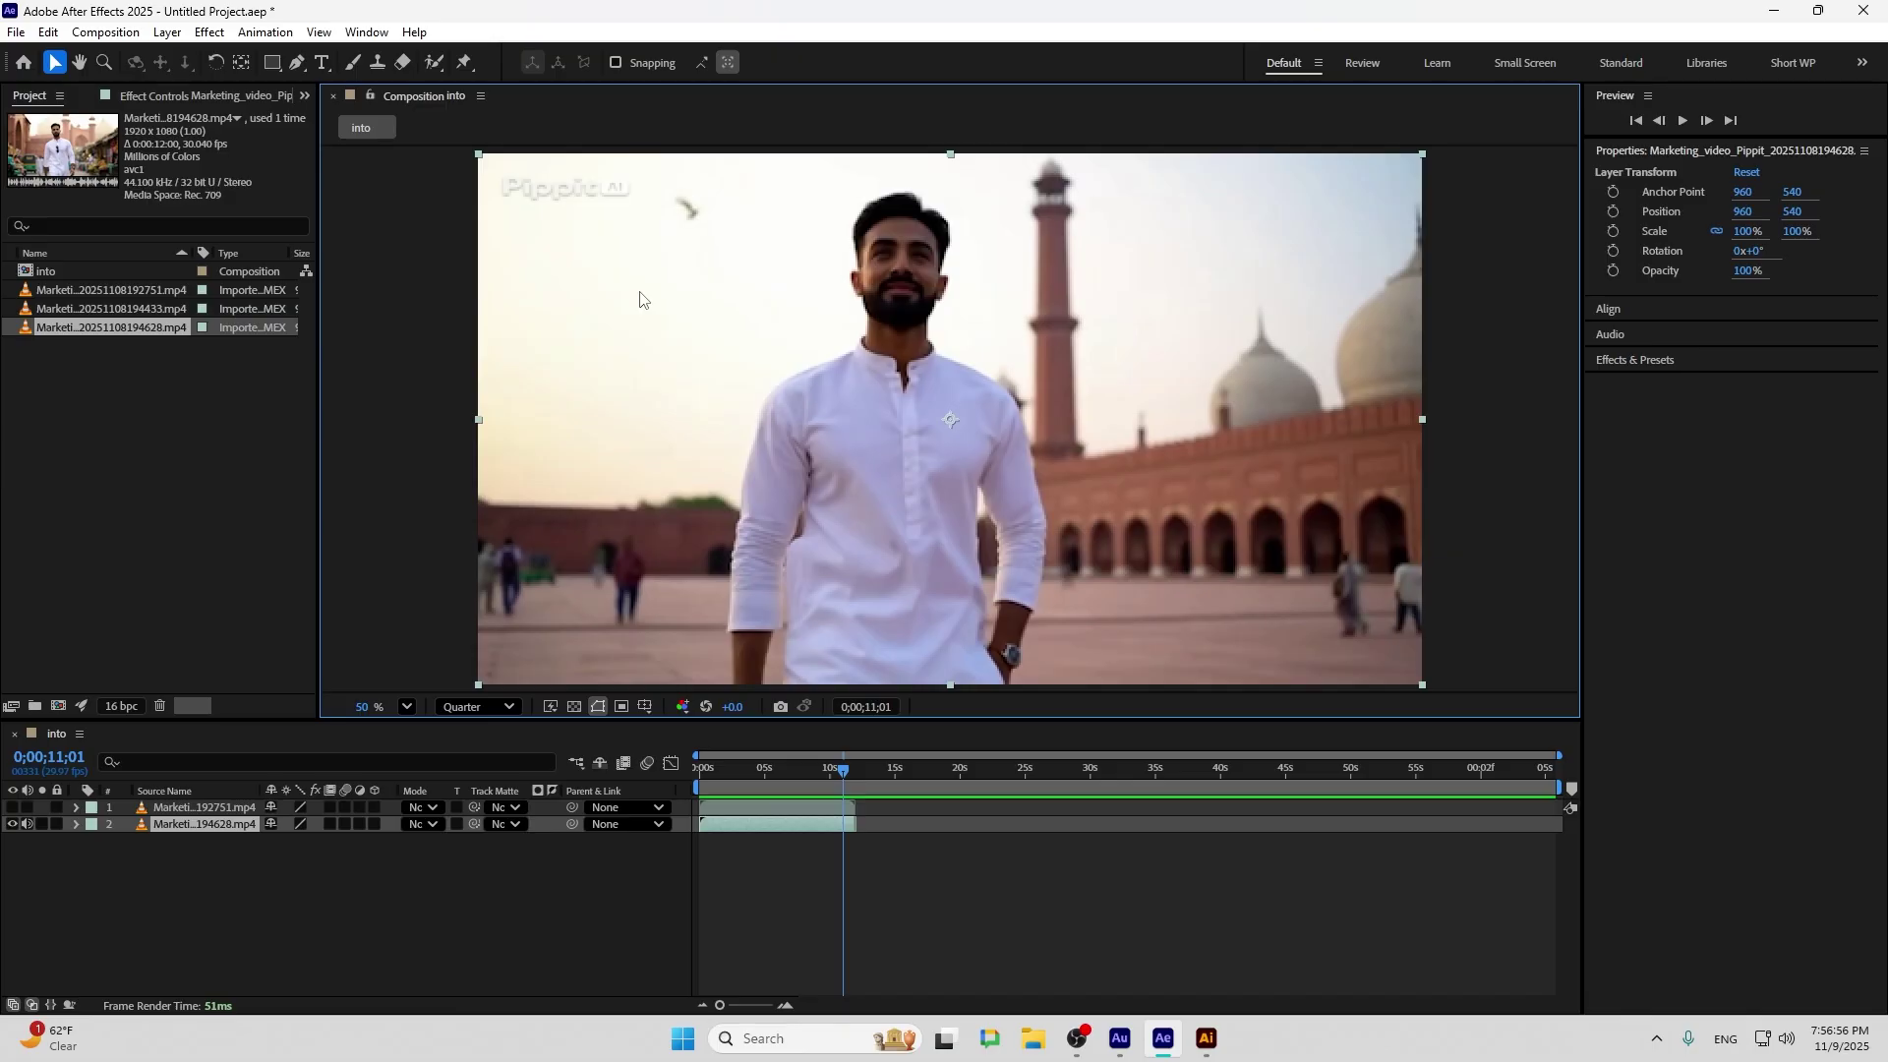
left_click_drag(853, 759, 662, 772)
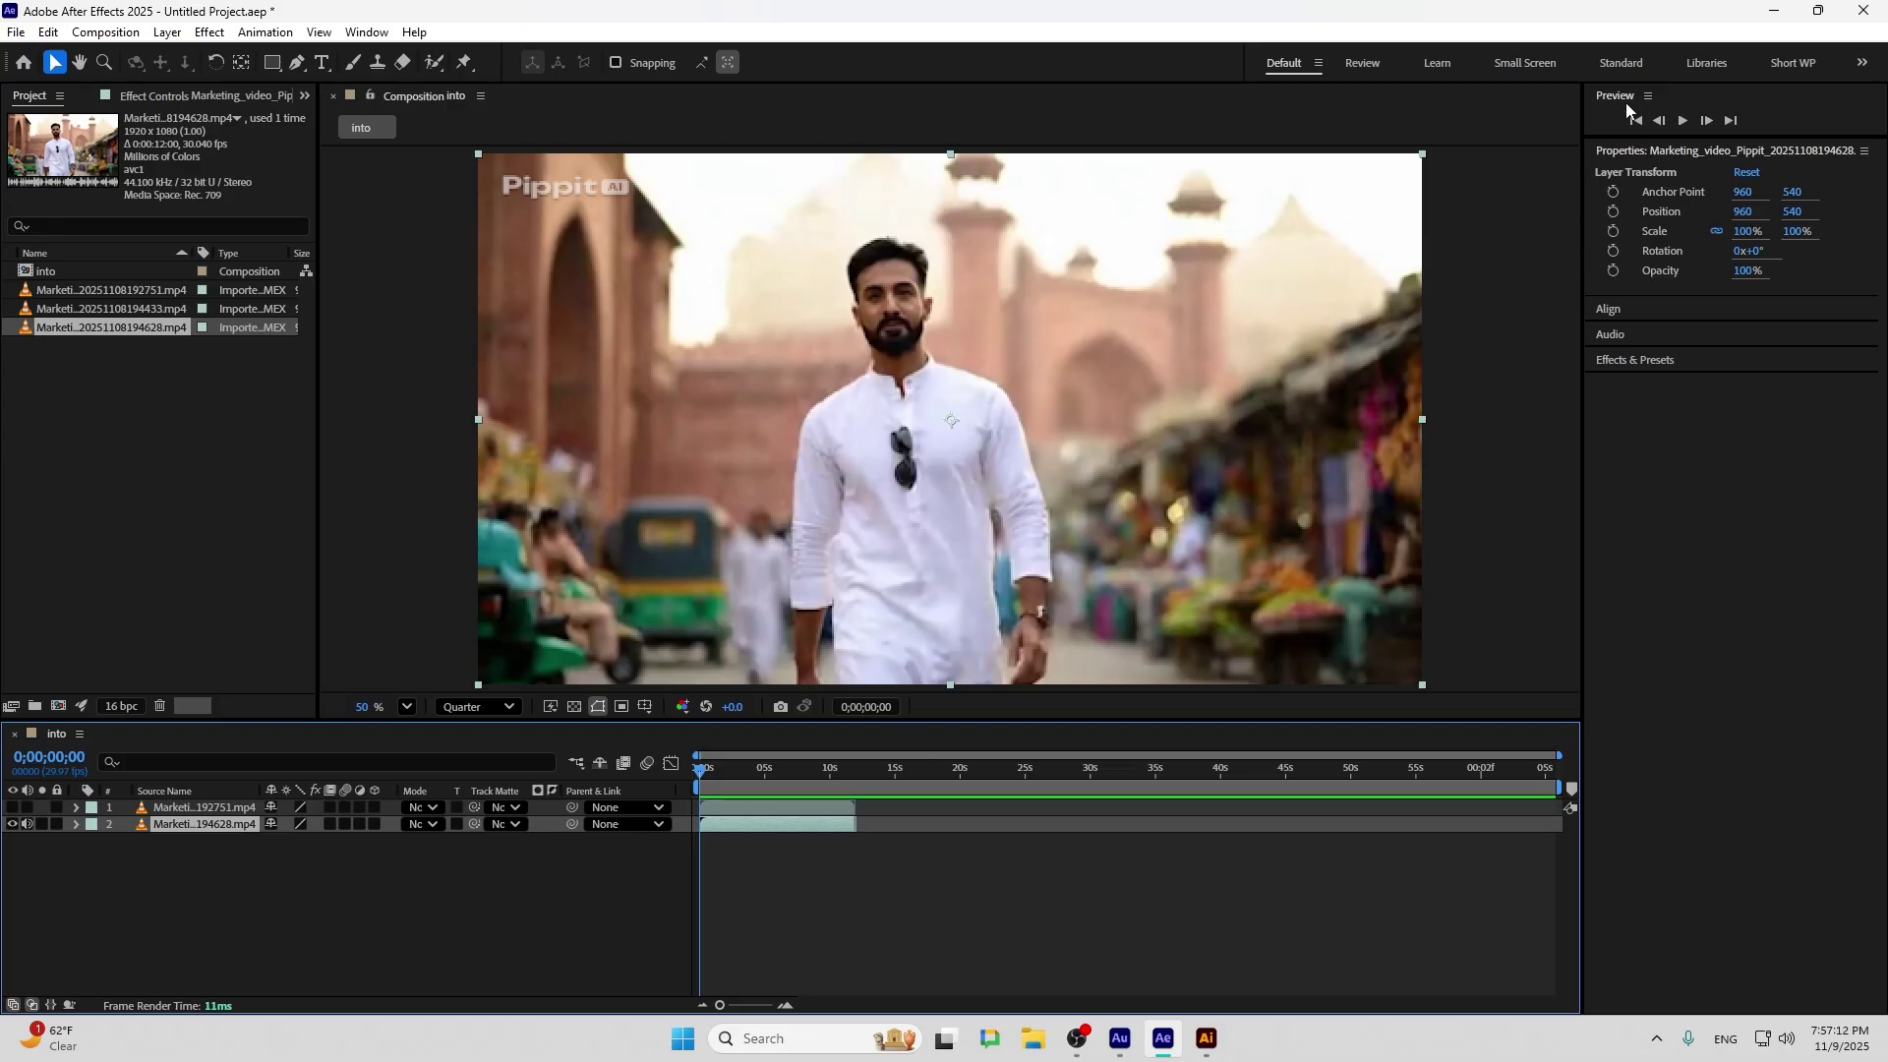
Expand the Align, Audio, and Effects & Presets sections to show their controls and effect categories
left_click(1614, 310)
left_click(1609, 432)
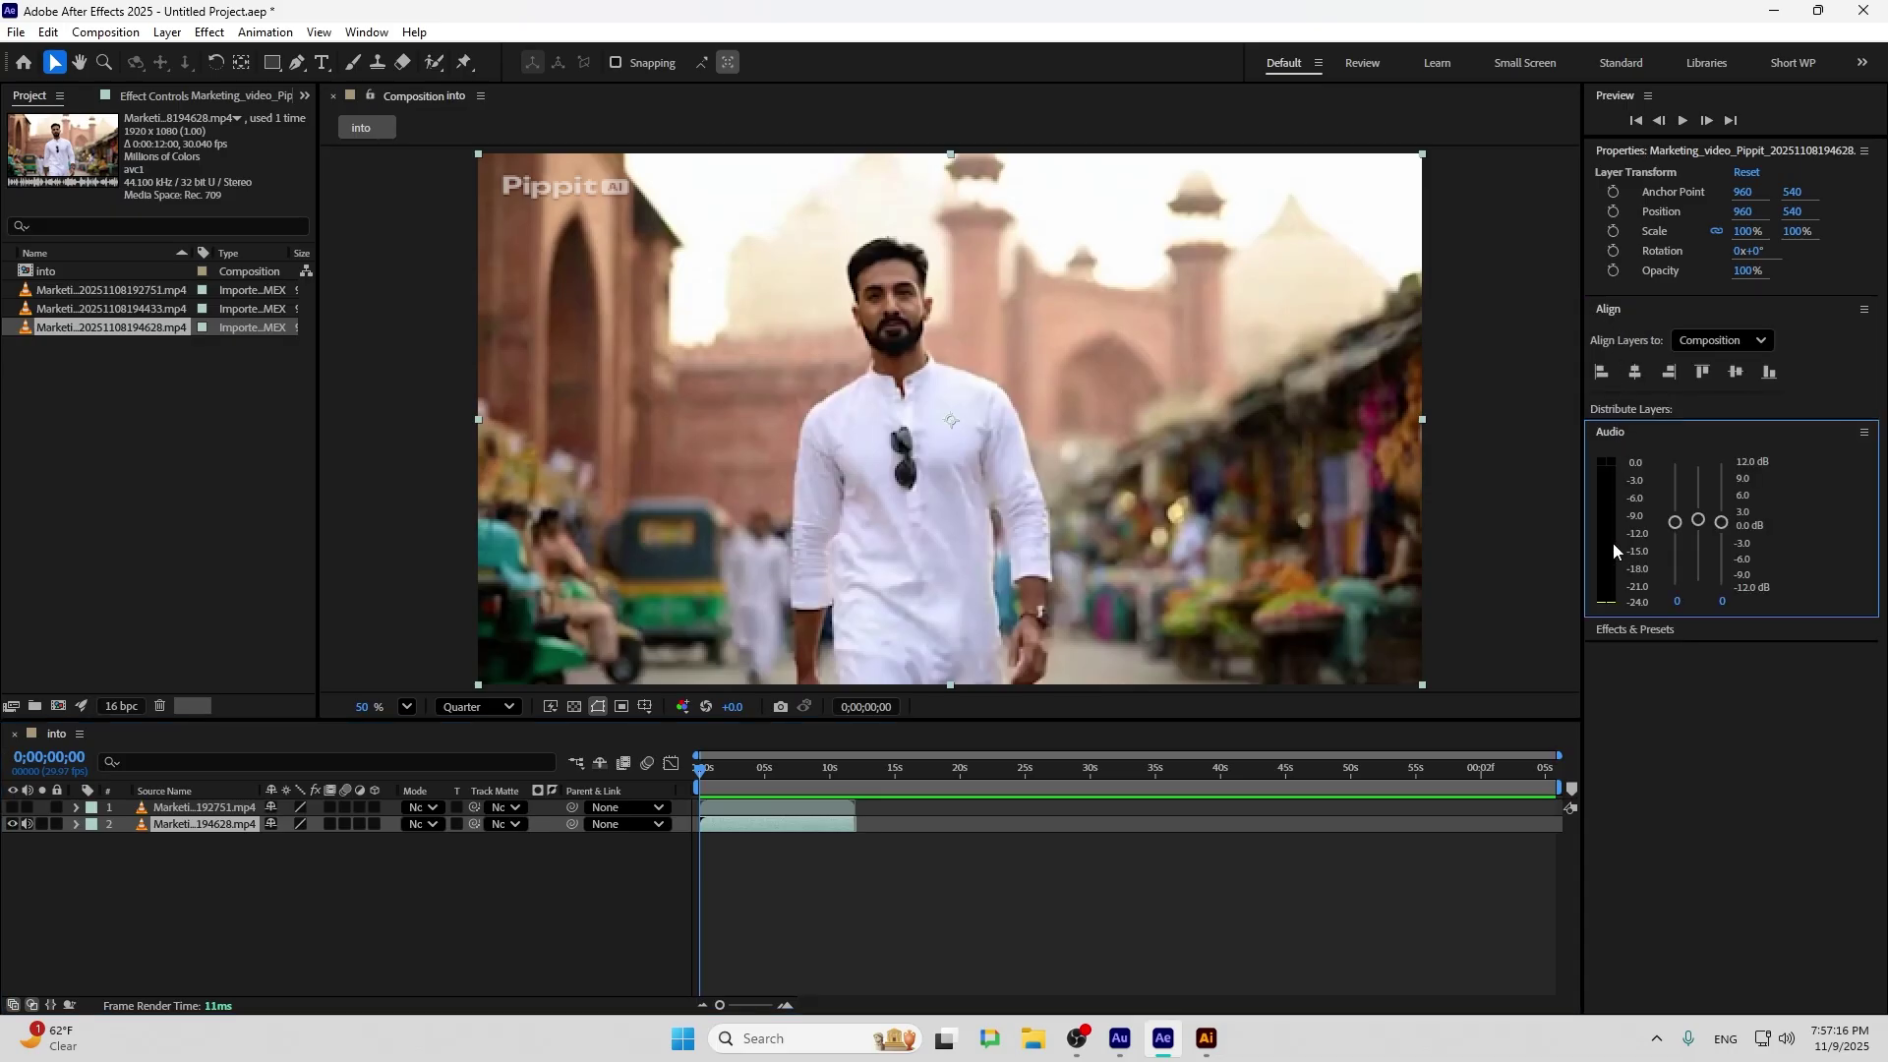
left_click(1630, 629)
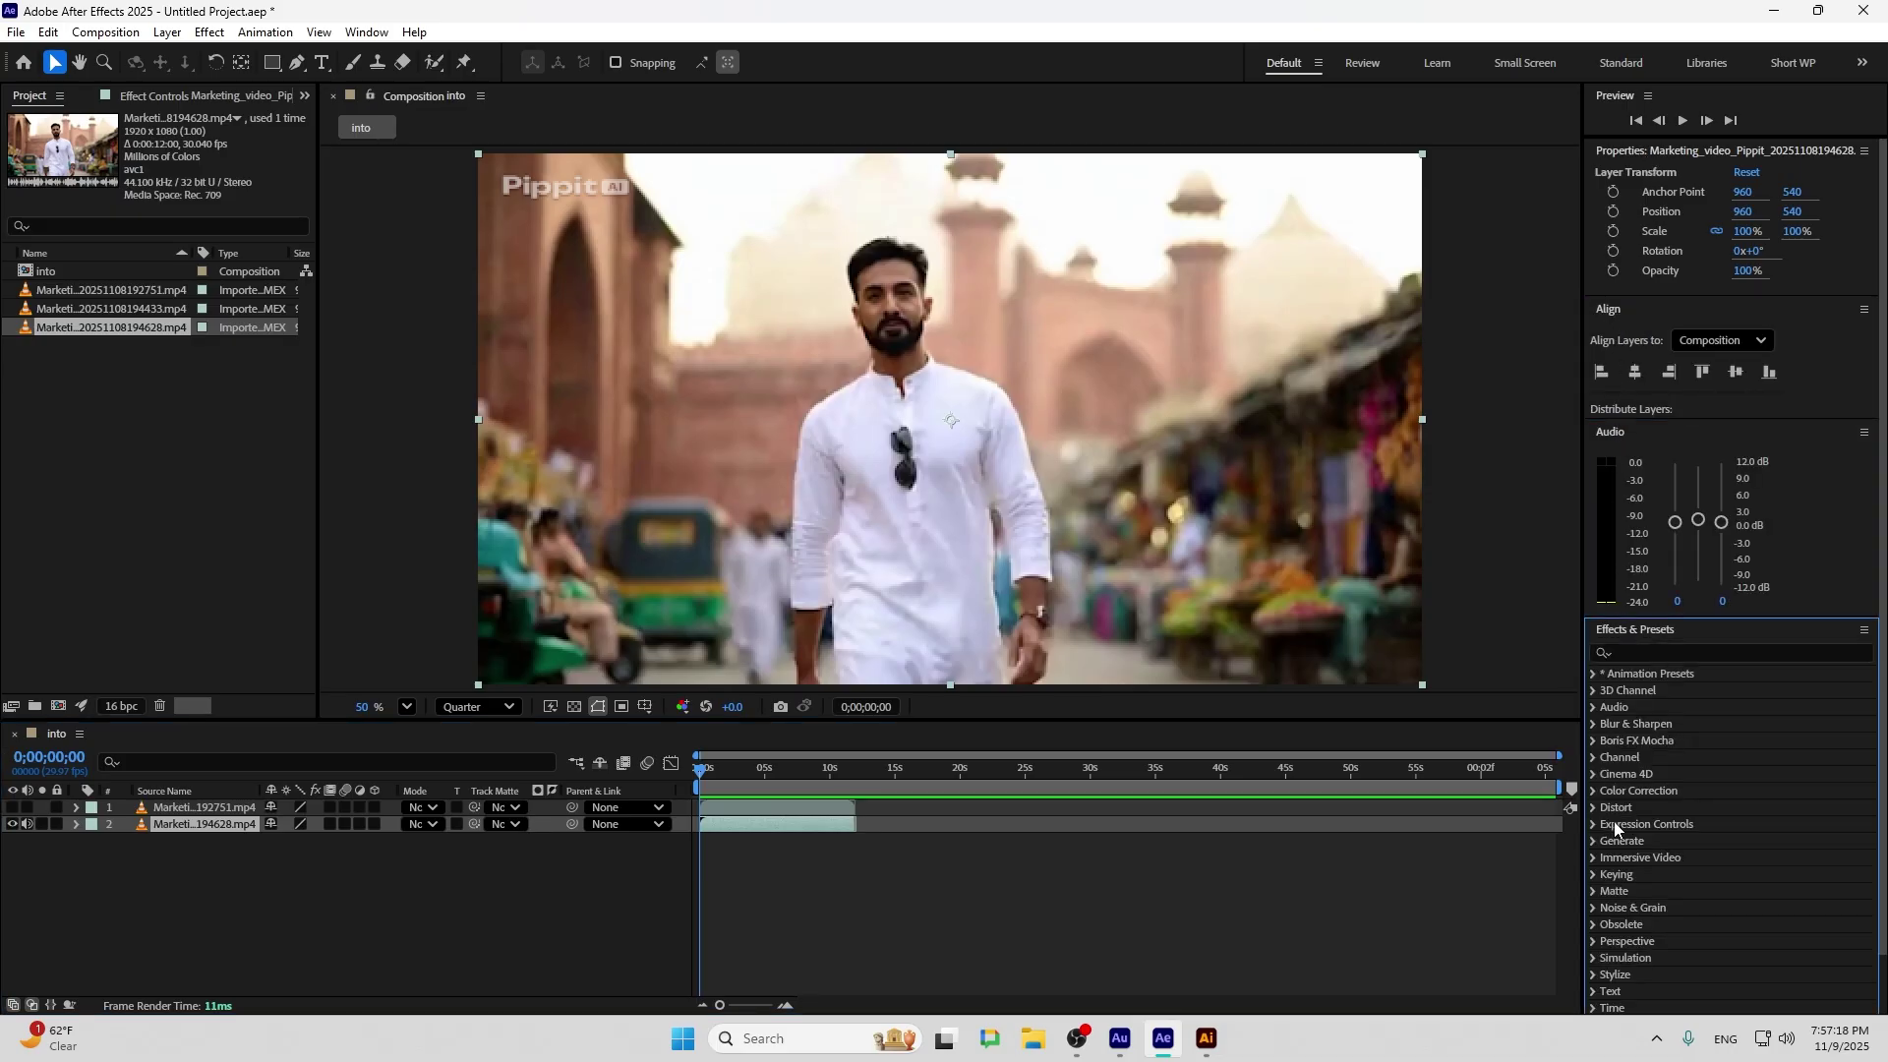